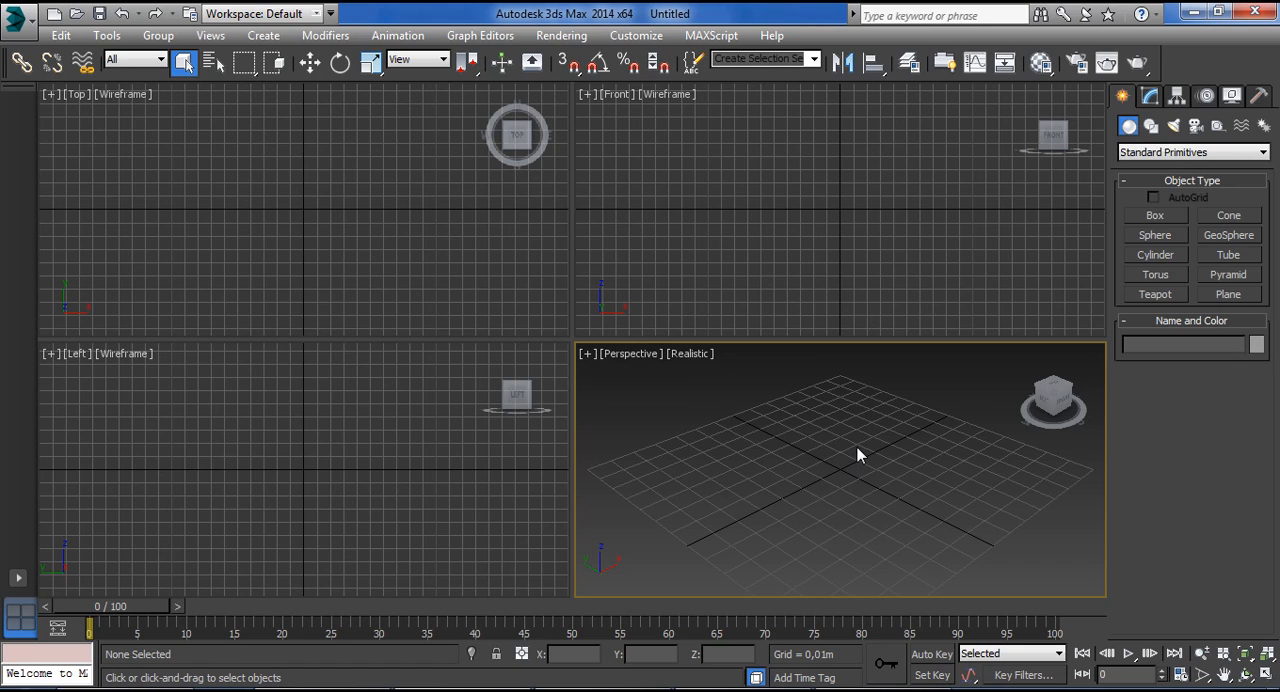
Create a box about 0.02 m long, 0.033 m wide and 0.03 m high at the centre of the Perspective grid.
{"action": "left_click", "coordinate": [1149, 97]}
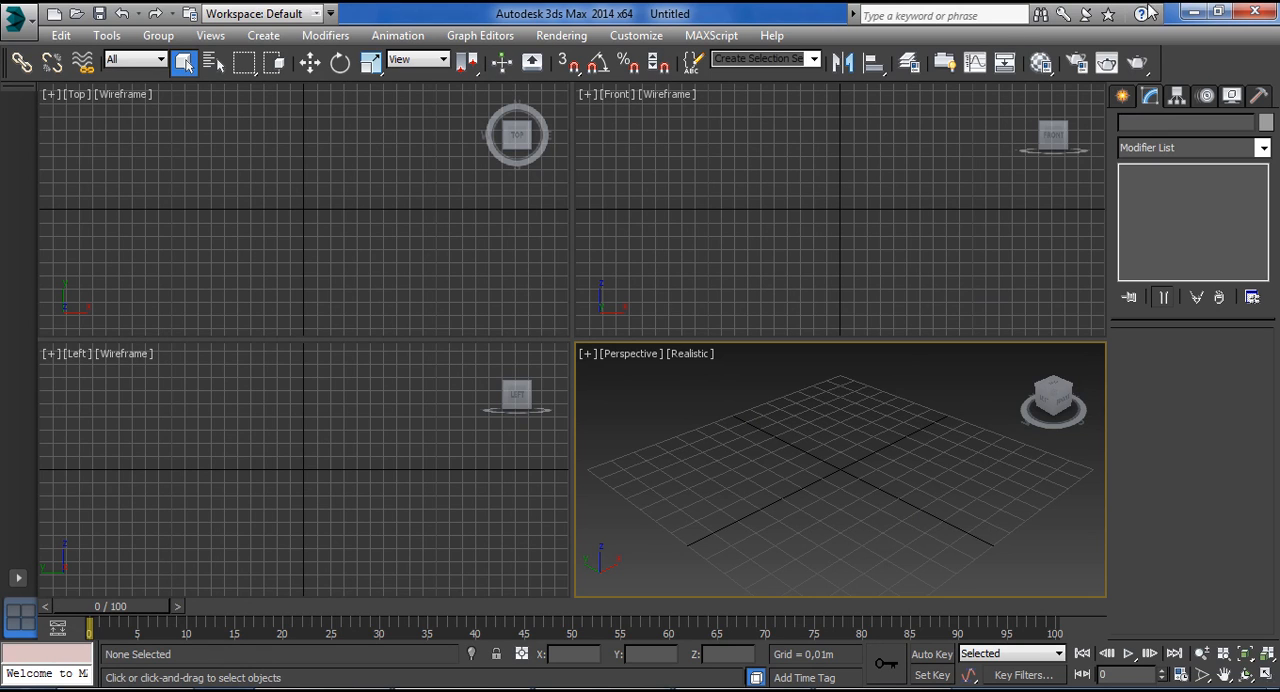
{"action": "left_click", "coordinate": [1123, 97]}
{"action": "left_click", "coordinate": [1155, 216]}
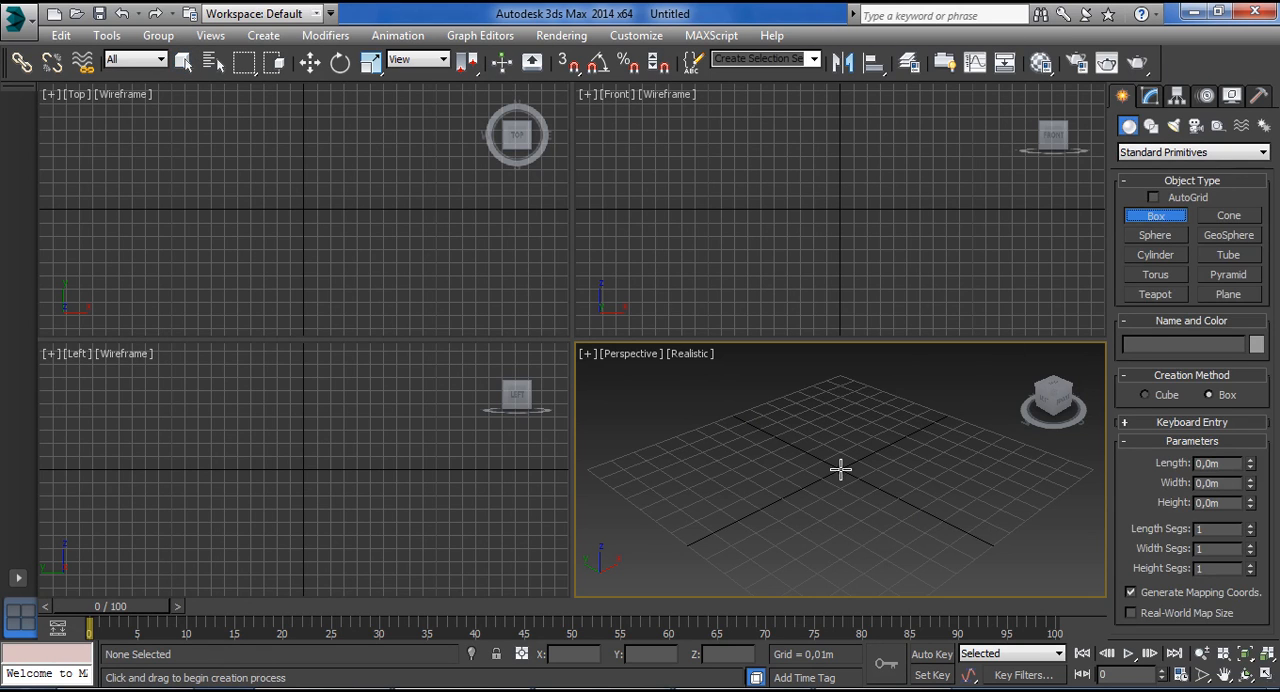
{"action": "left_click_drag", "start_coordinate": [806, 494], "coordinate": [836, 440]}
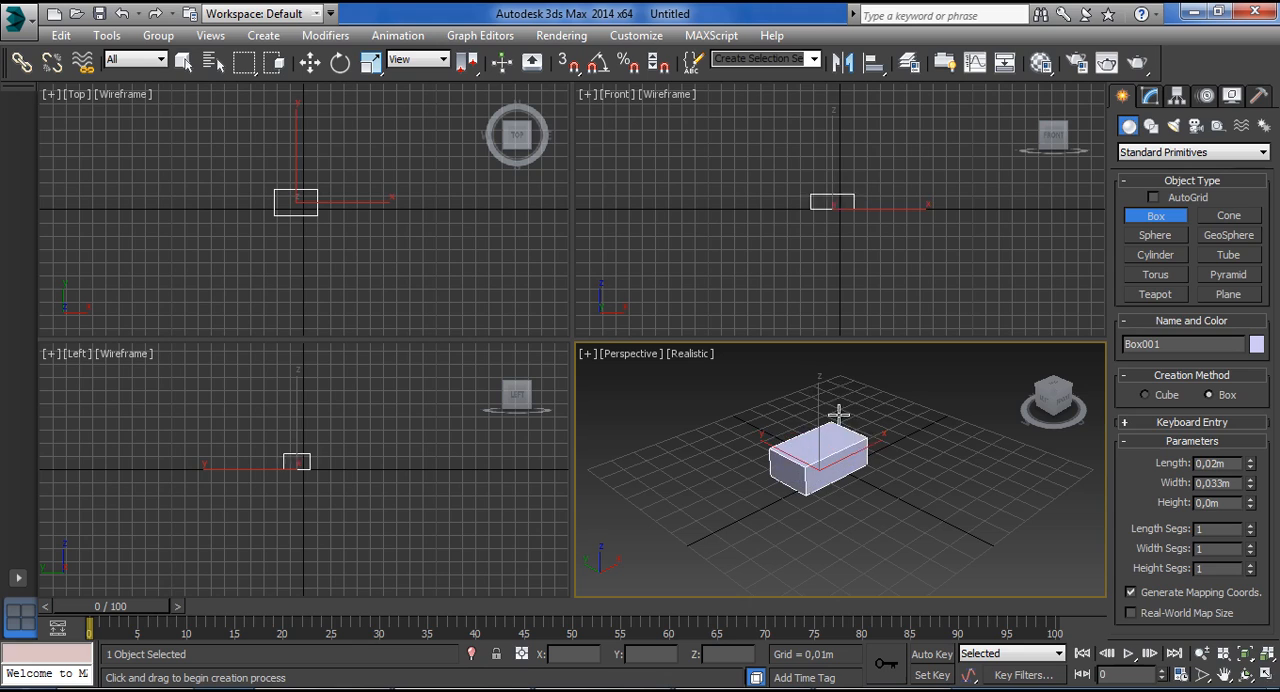
{"action": "left_click", "coordinate": [837, 363]}
{"action": "right_click", "coordinate": [880, 400]}
Convert the box to an Editable Mesh and expand its Selection settings.
{"action": "left_click", "coordinate": [1150, 95]}
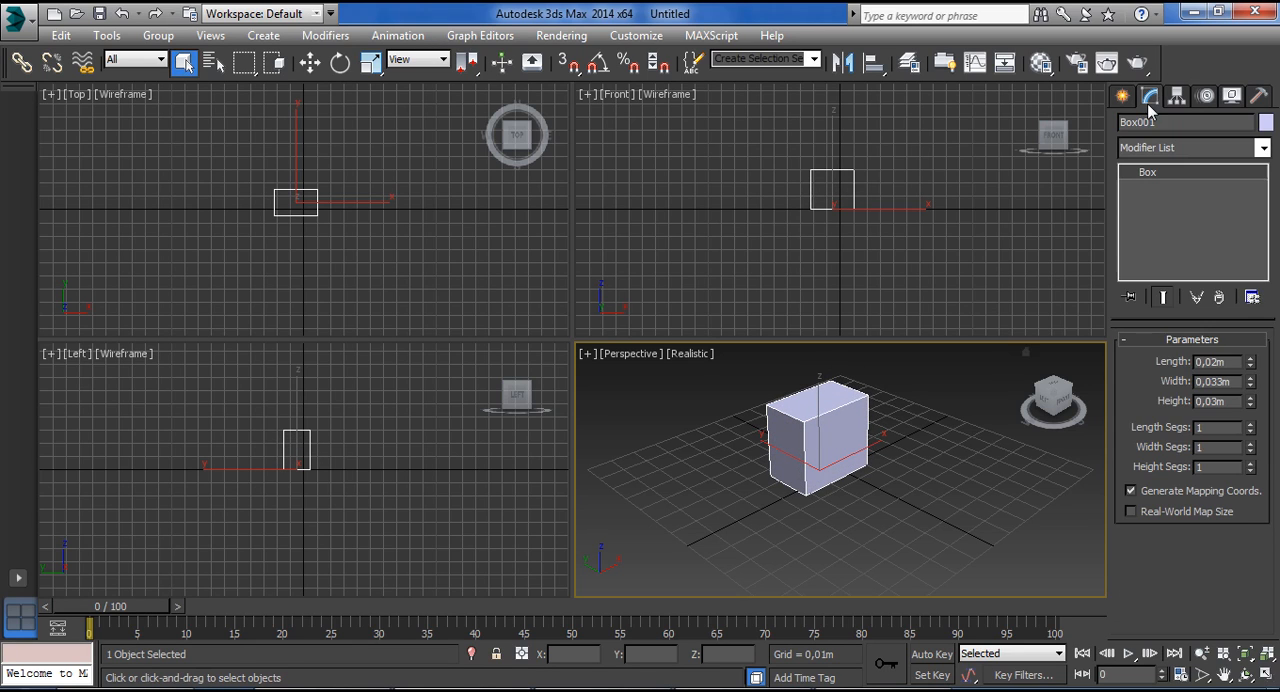
{"action": "right_click", "coordinate": [1195, 175]}
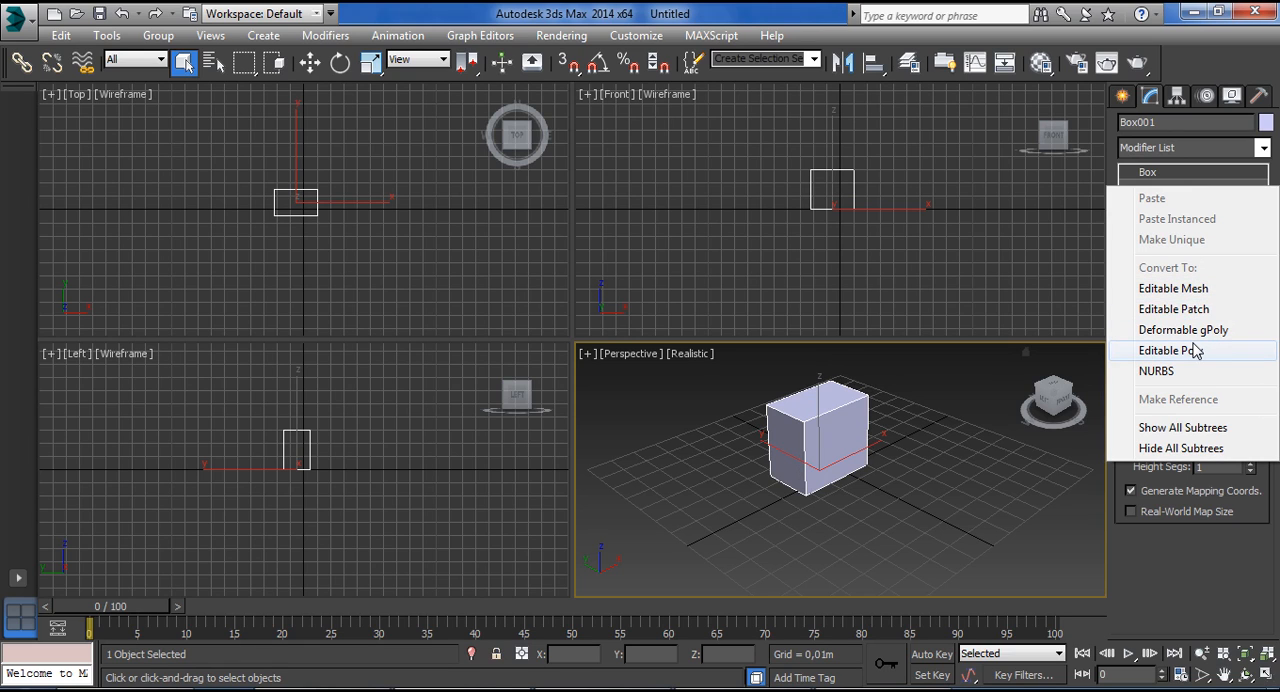
{"action": "left_click", "coordinate": [1195, 289]}
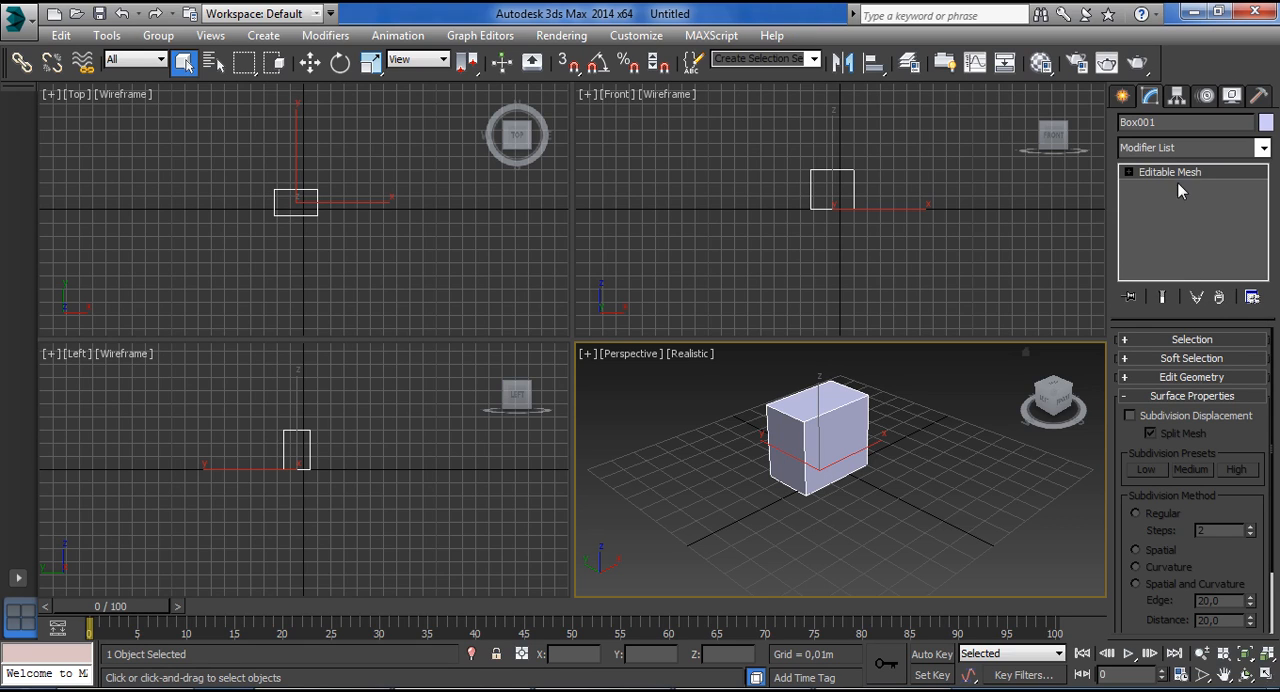
{"action": "left_click", "coordinate": [1121, 339]}
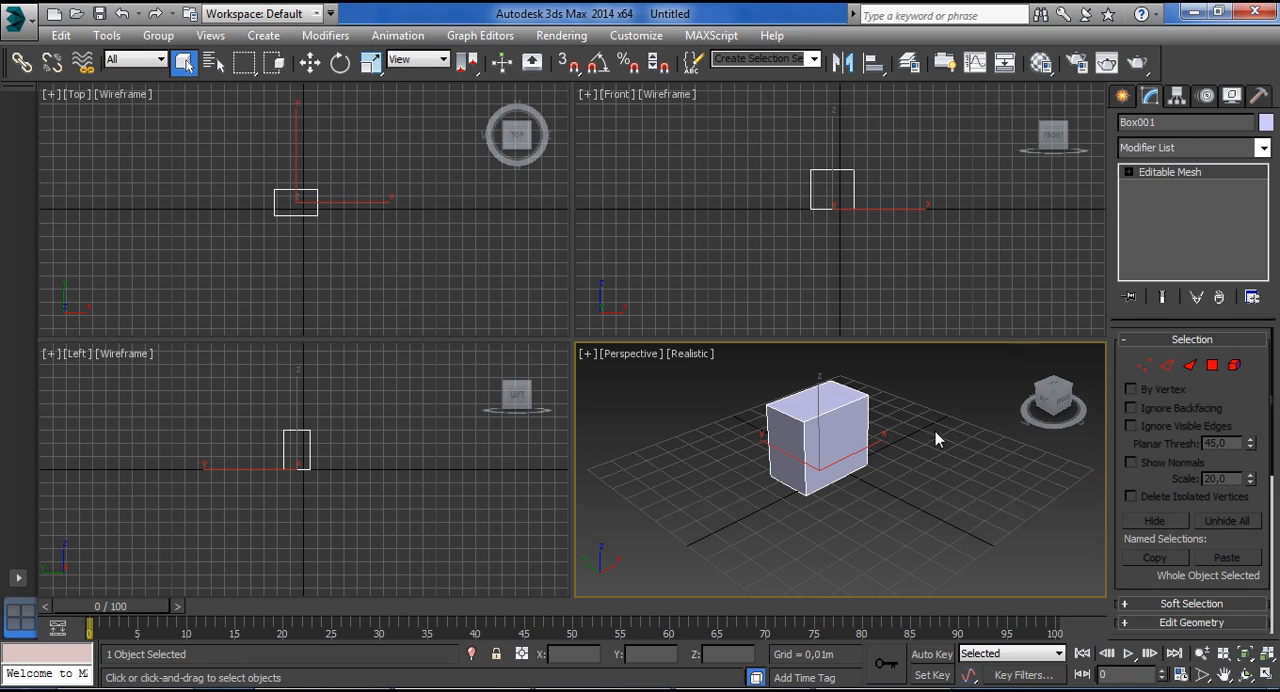
Maximize the Perspective viewport and, at Face level, select individual triangles on the box's front side and top in turn.
{"action": "left_click", "coordinate": [1264, 677]}
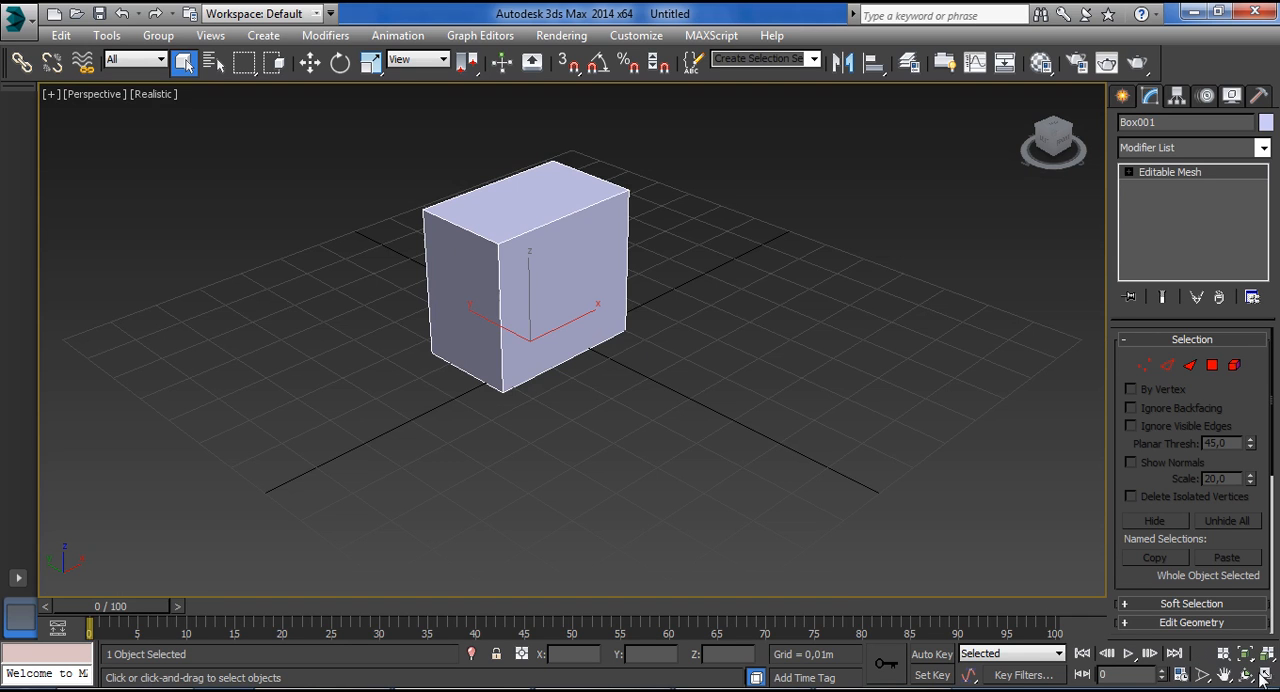
{"action": "middle_click_drag", "start_coordinate": [664, 268], "coordinate": [758, 356]}
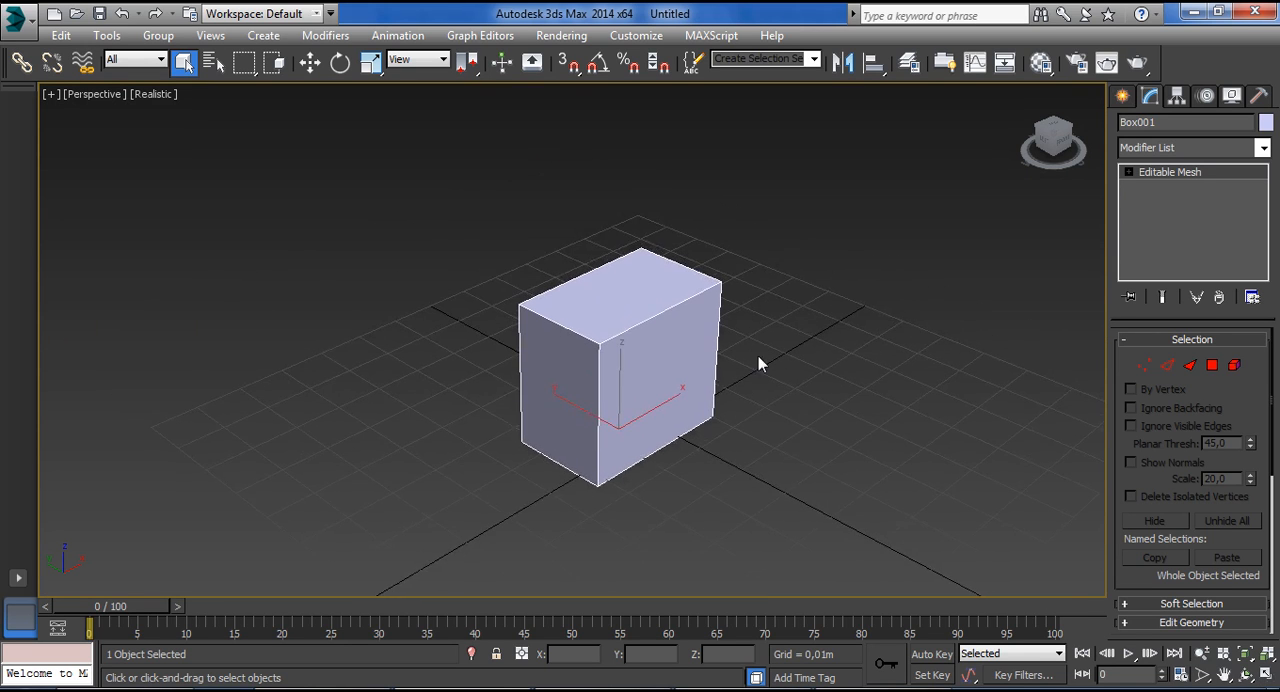
{"action": "scroll", "coordinate": [740, 356], "scroll_direction": "up", "scroll_amount": 3}
{"action": "mouse_move", "coordinate": [818, 385]}
{"action": "middle_mouse_down", "text": "alt"}
{"action": "mouse_move", "coordinate": [709, 340]}
{"action": "mouse_move", "coordinate": [780, 337]}
{"action": "mouse_move", "coordinate": [795, 381]}
{"action": "mouse_move", "coordinate": [766, 389]}
{"action": "mouse_move", "coordinate": [795, 390]}
{"action": "middle_mouse_up", "text": "alt"}
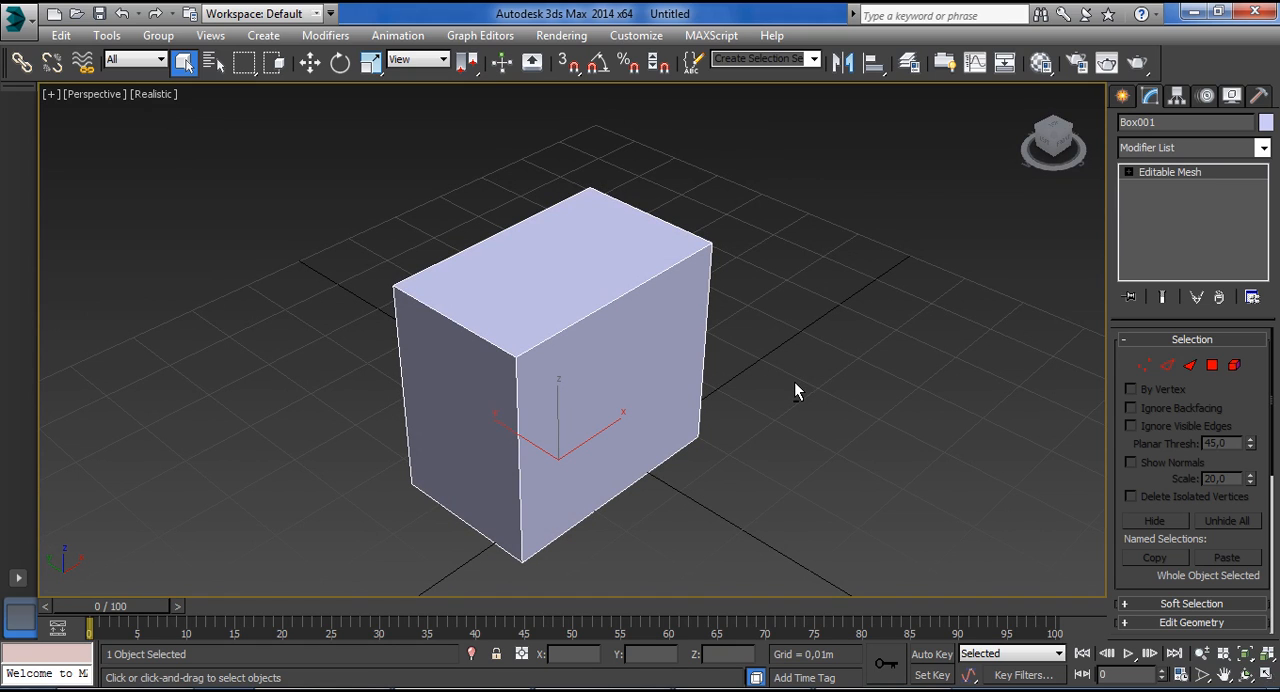
{"action": "left_click", "coordinate": [1190, 366]}
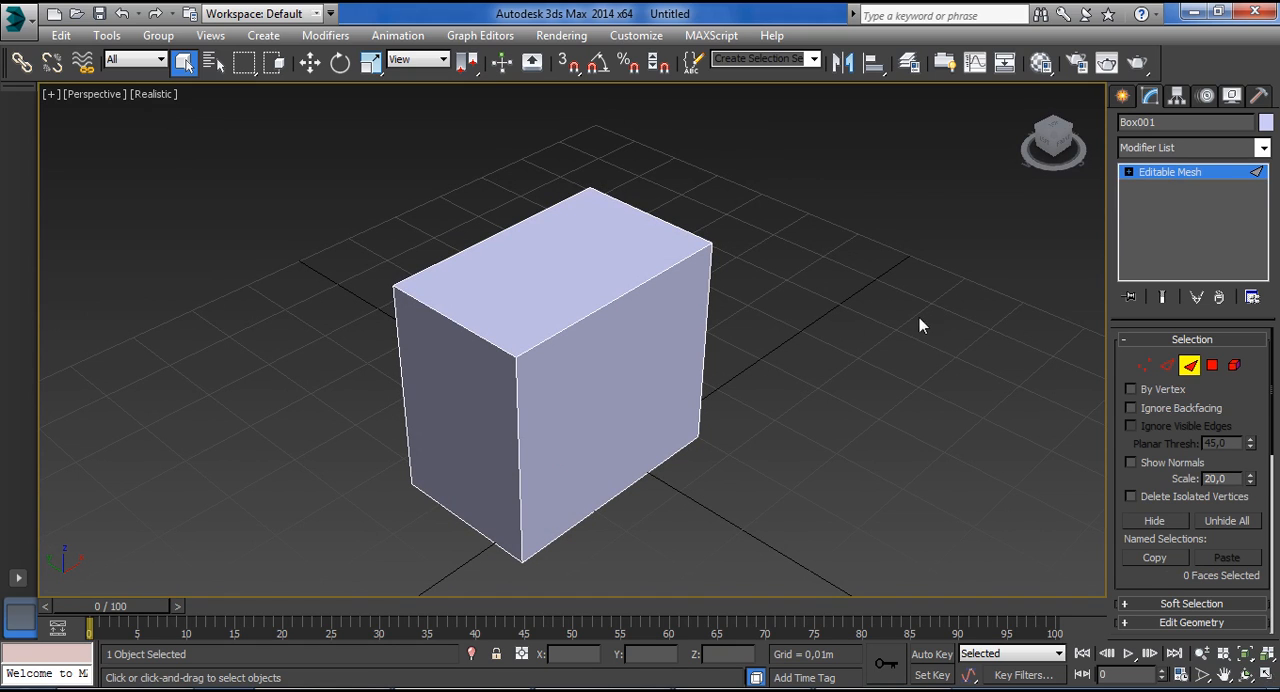
{"action": "left_click", "coordinate": [591, 347]}
{"action": "left_click", "coordinate": [643, 409]}
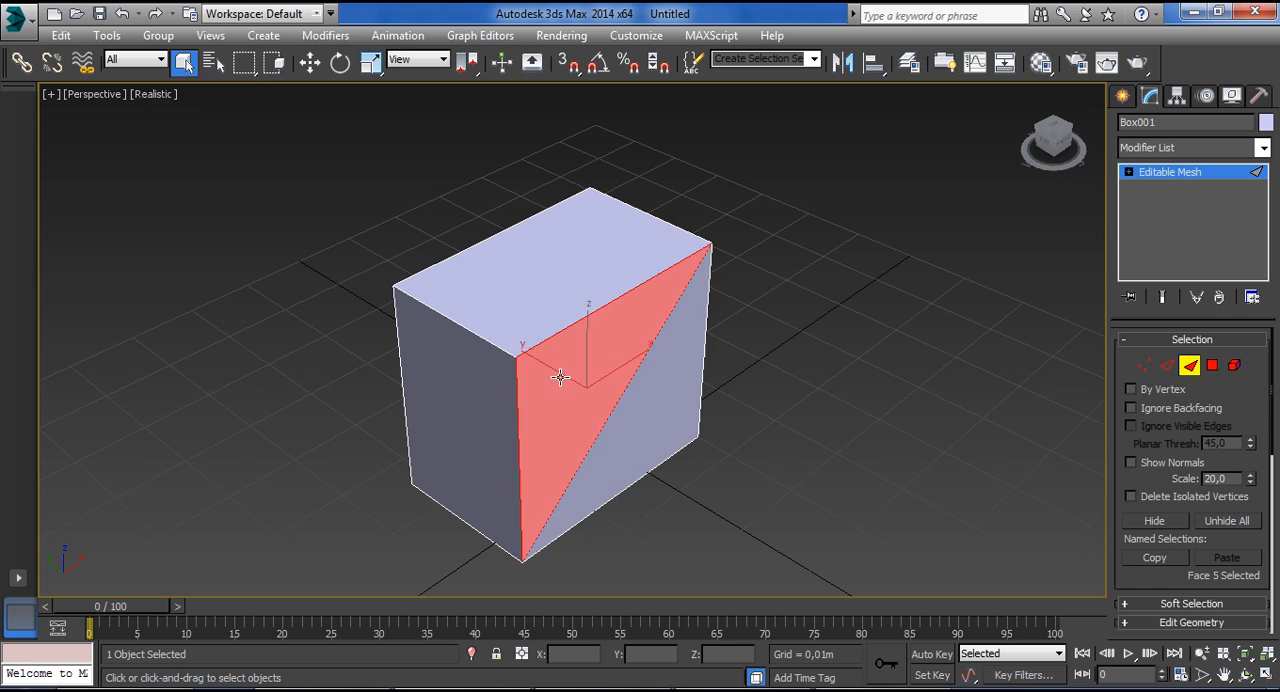
{"action": "left_click", "coordinate": [540, 296]}
{"action": "left_click", "coordinate": [596, 252]}
{"action": "left_click", "coordinate": [463, 268]}
{"action": "left_click", "coordinate": [572, 282]}
{"action": "left_click", "coordinate": [516, 282]}
{"action": "left_click", "coordinate": [592, 280]}
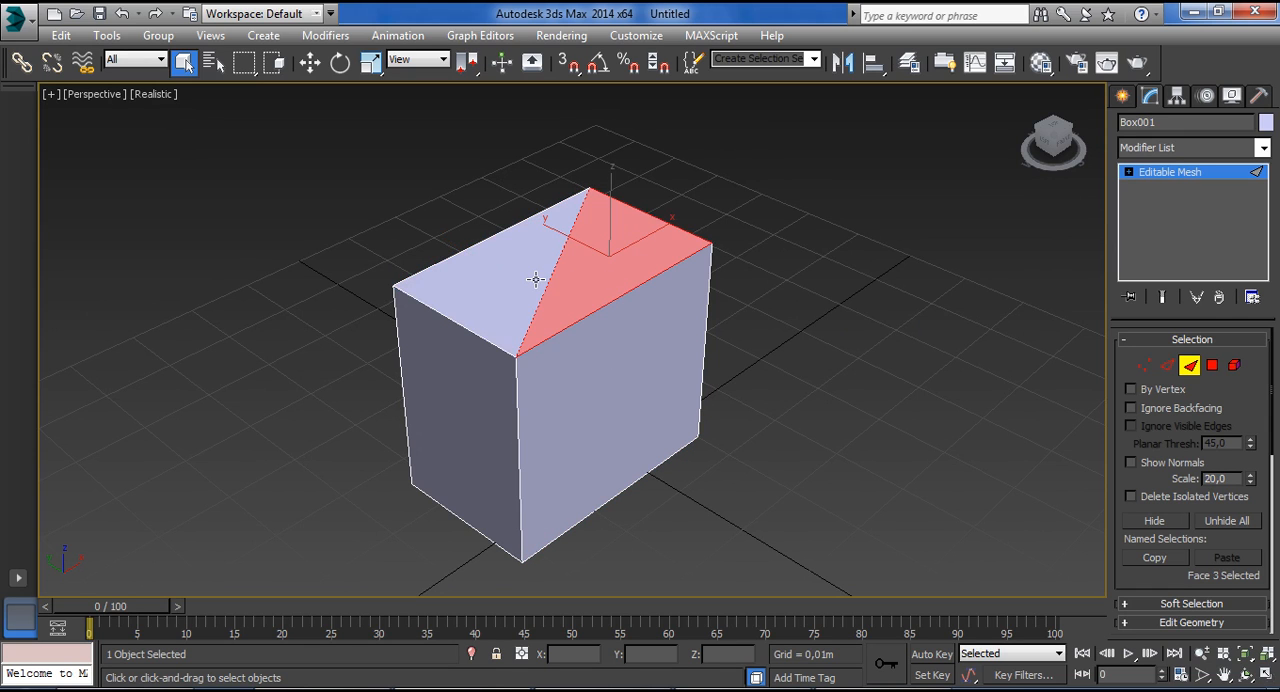
Switch to Polygon level and select the box's whole front and top polygons in turn.
{"action": "mouse_move", "coordinate": [645, 354]}
{"action": "middle_mouse_down", "text": "alt"}
{"action": "mouse_move", "coordinate": [657, 363]}
{"action": "mouse_move", "coordinate": [651, 334]}
{"action": "mouse_move", "coordinate": [663, 366]}
{"action": "middle_mouse_up", "text": "alt"}
{"action": "left_click", "coordinate": [1234, 365]}
{"action": "left_click", "coordinate": [1212, 365]}
{"action": "left_click", "coordinate": [625, 388]}
{"action": "left_click", "coordinate": [560, 263]}
{"action": "left_click", "coordinate": [645, 337]}
Return to Face level and select the separate triangles of the box's front side in turn.
{"action": "left_click", "coordinate": [1189, 365]}
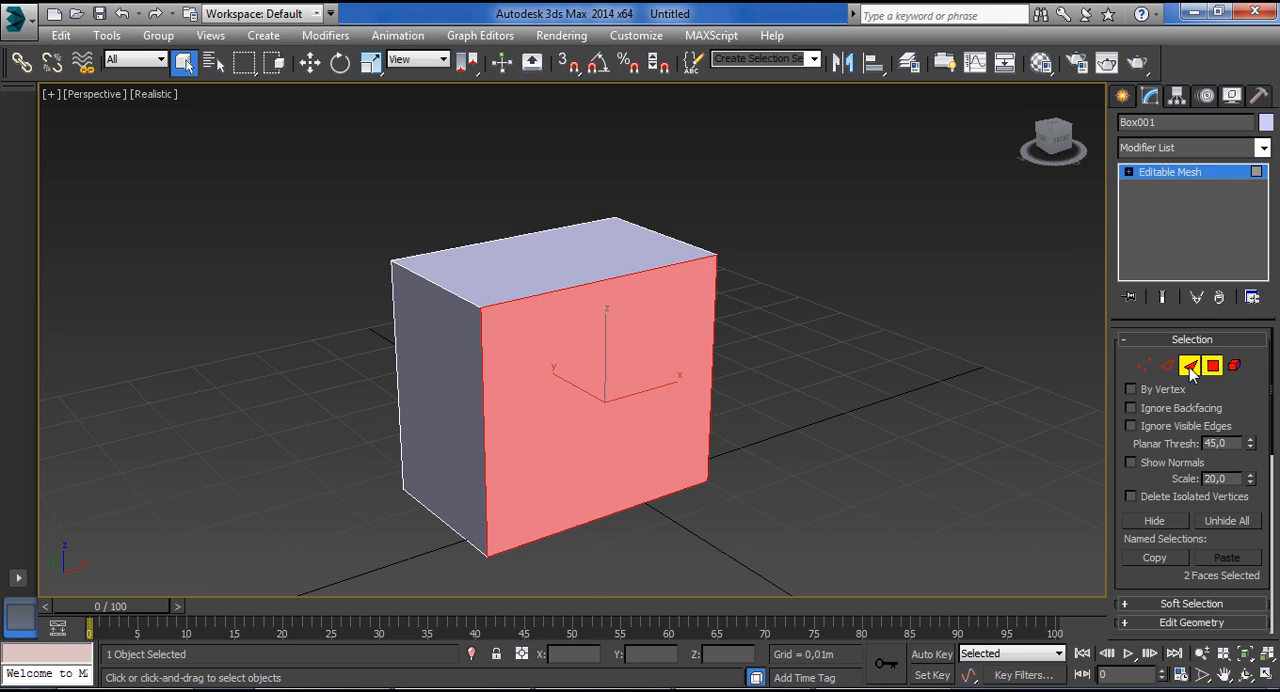
{"action": "left_click", "coordinate": [589, 323]}
{"action": "left_click", "coordinate": [638, 385]}
{"action": "left_click", "coordinate": [551, 406]}
{"action": "left_click", "coordinate": [625, 440]}
{"action": "left_click", "coordinate": [564, 406]}
Try moving the selected triangle on the box's front side and undo the move.
{"action": "key", "text": "w"}
{"action": "left_click_drag", "start_coordinate": [564, 406], "coordinate": [596, 356]}
{"action": "key", "text": "ctrl+z"}
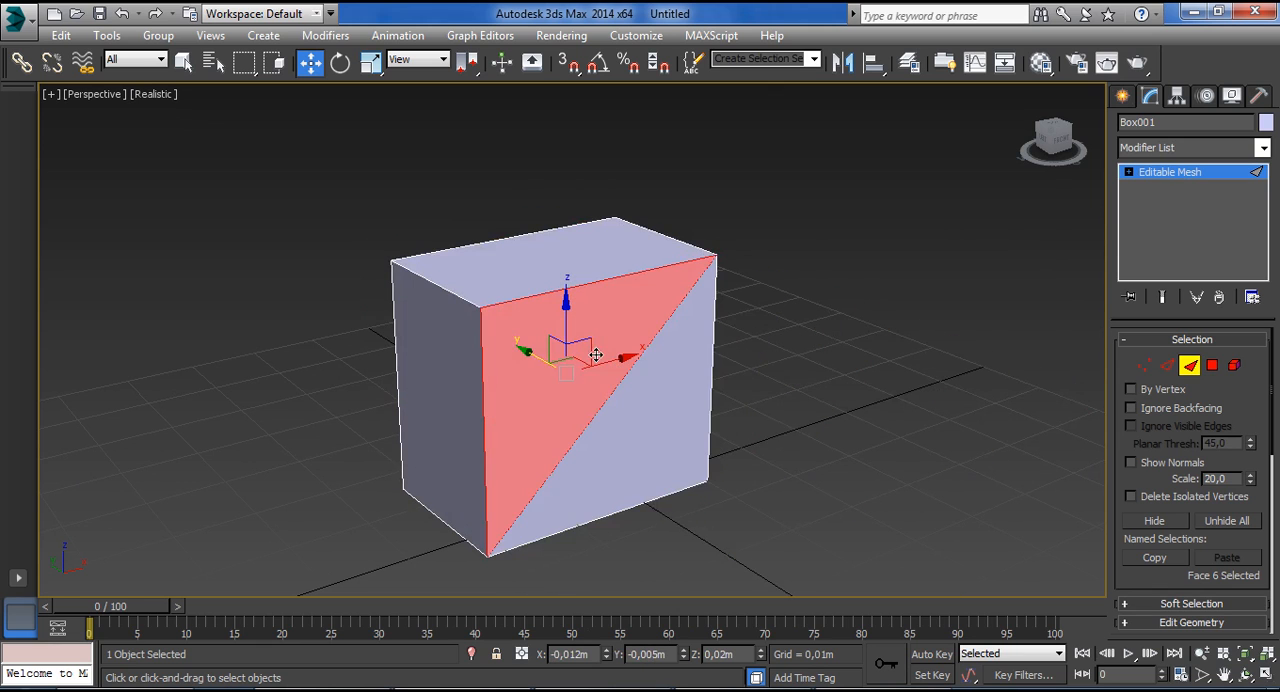
Select a triangle on another side of the box and return to whole-object level.
{"action": "middle_click_drag", "start_coordinate": [773, 376], "coordinate": [555, 383], "text": "alt"}
{"action": "left_click", "coordinate": [643, 430]}
{"action": "middle_click_drag", "start_coordinate": [702, 440], "coordinate": [845, 360], "text": "alt"}
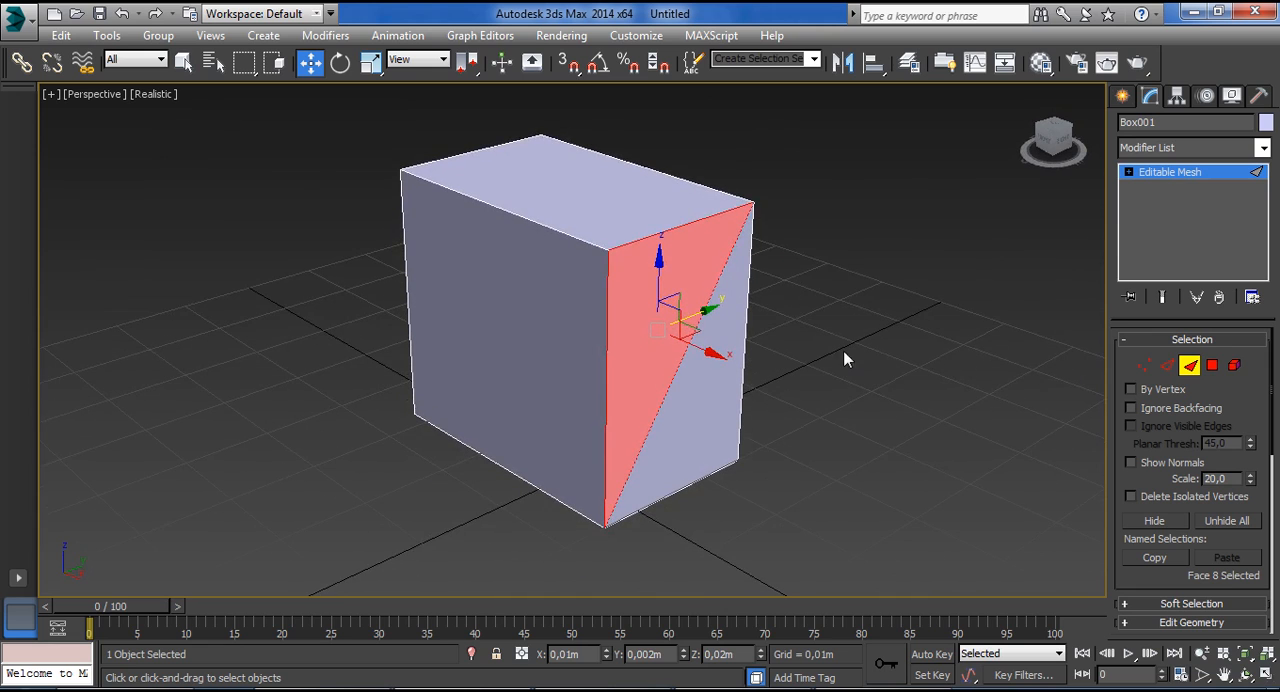
{"action": "left_click", "coordinate": [1159, 178]}
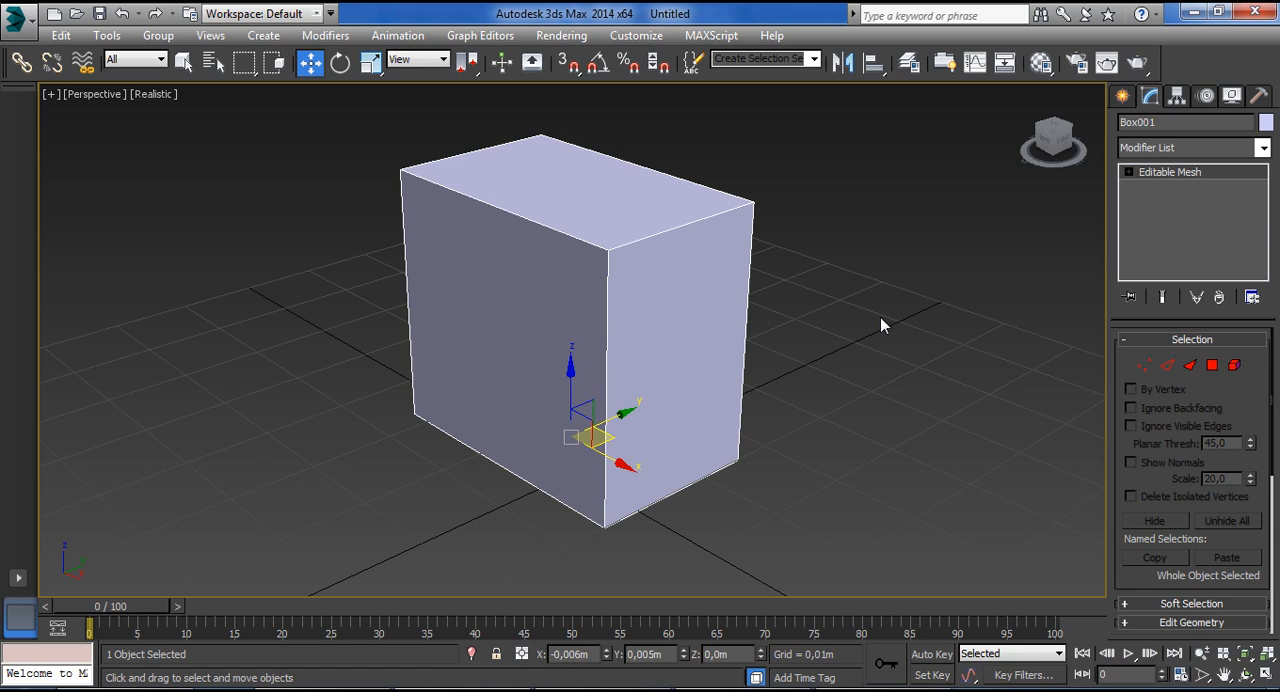
Delete the box and create a new one about 0.027 m long, 0.026 m wide and 0.027 m high.
{"action": "key", "text": "Delete"}
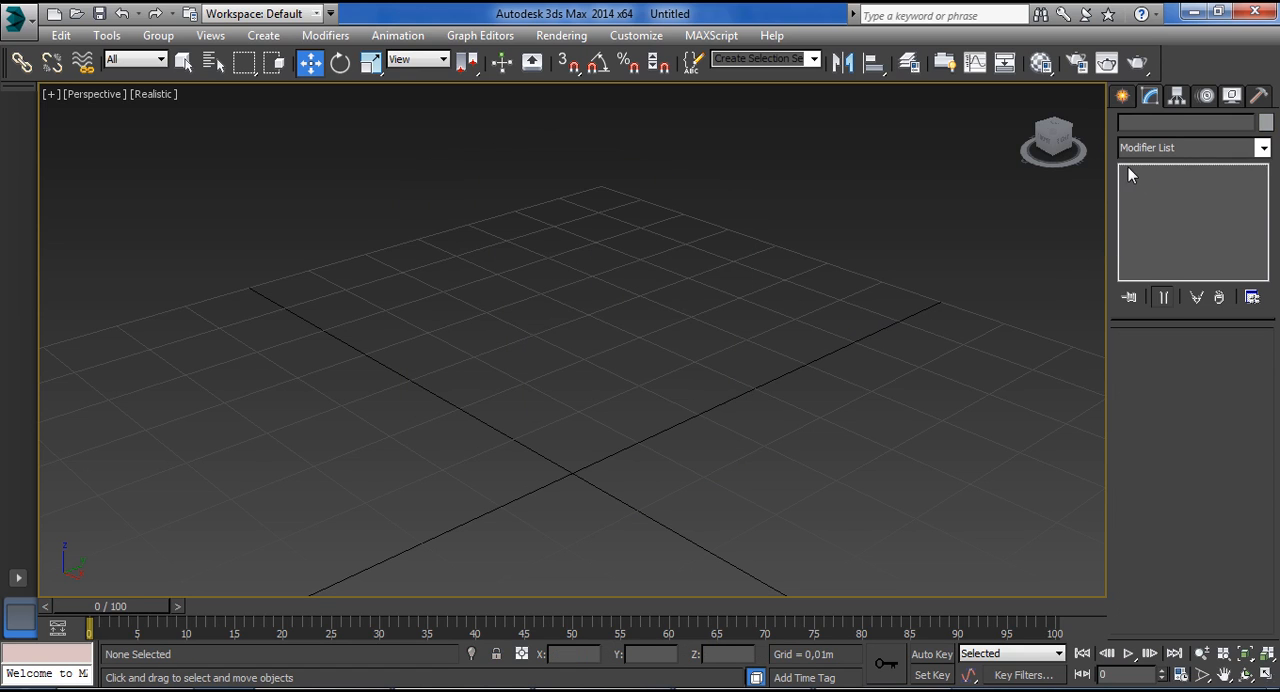
{"action": "left_click", "coordinate": [1122, 95]}
{"action": "left_click", "coordinate": [1156, 216]}
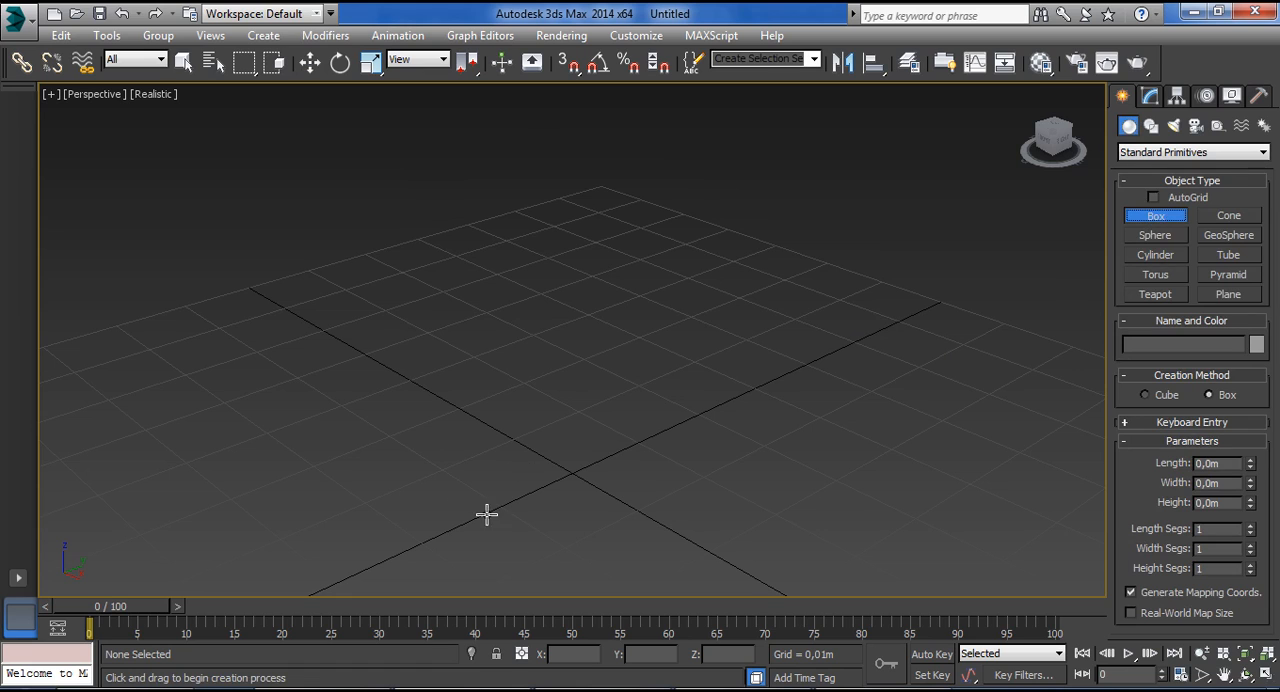
{"action": "left_click_drag", "start_coordinate": [379, 500], "coordinate": [740, 504]}
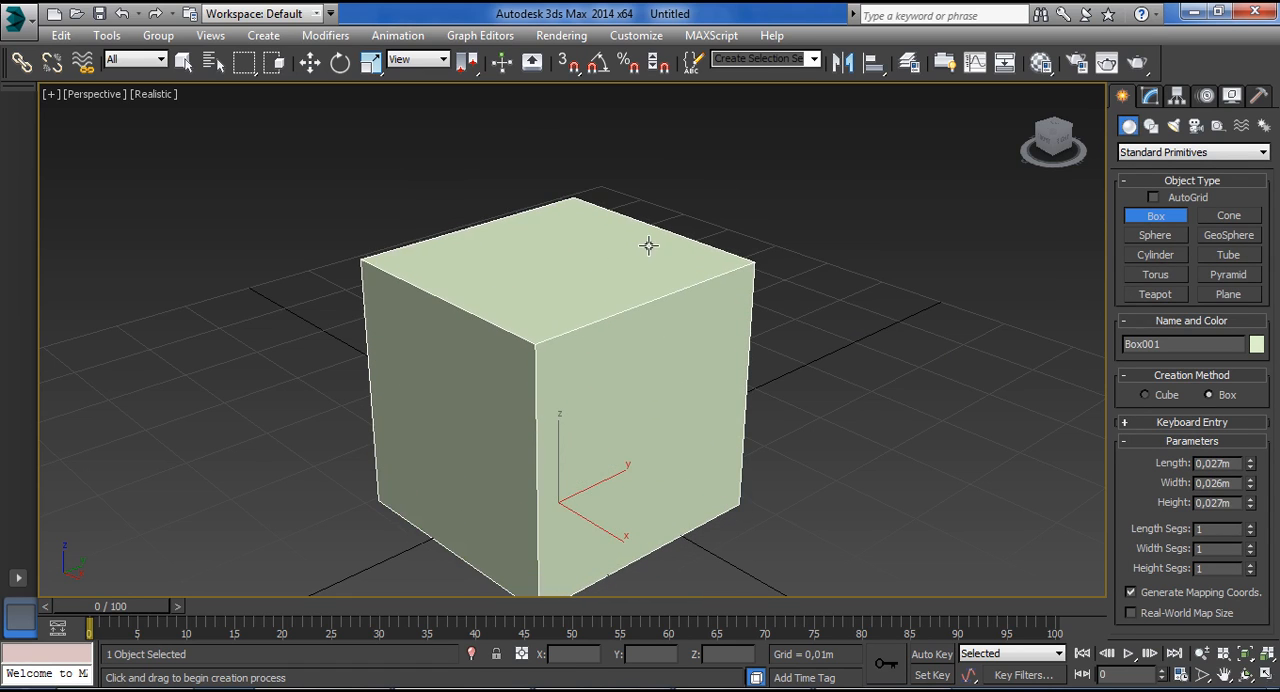
{"action": "left_click", "coordinate": [668, 248]}
{"action": "right_click", "coordinate": [668, 248]}
Create a large sphere beside the box and delete the tiny stray second sphere.
{"action": "scroll", "coordinate": [760, 306], "scroll_direction": "down", "scroll_amount": 4}
{"action": "left_click_drag", "start_coordinate": [783, 385], "coordinate": [851, 449]}
{"action": "right_click", "coordinate": [849, 449]}
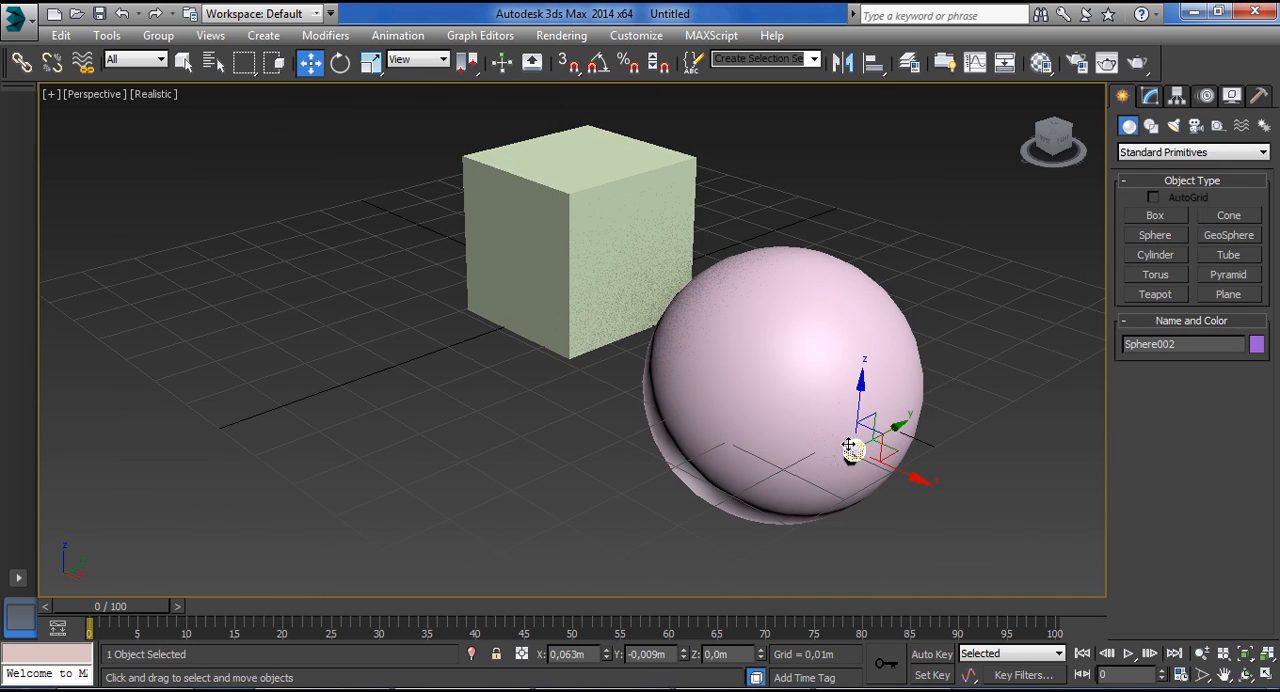
{"action": "key", "text": "Delete"}
In the Top view, move the box along the X axis away from the sphere.
{"action": "middle_click_drag", "start_coordinate": [686, 397], "coordinate": [791, 489], "text": "alt"}
{"action": "scroll", "coordinate": [791, 489], "scroll_direction": "down", "scroll_amount": 3}
{"action": "key", "text": "t"}
{"action": "left_click", "coordinate": [579, 380]}
{"action": "left_click_drag", "start_coordinate": [634, 353], "coordinate": [566, 353]}
Move the sphere closer to the box and scale it down to roughly the box's width.
{"action": "left_click", "coordinate": [690, 345]}
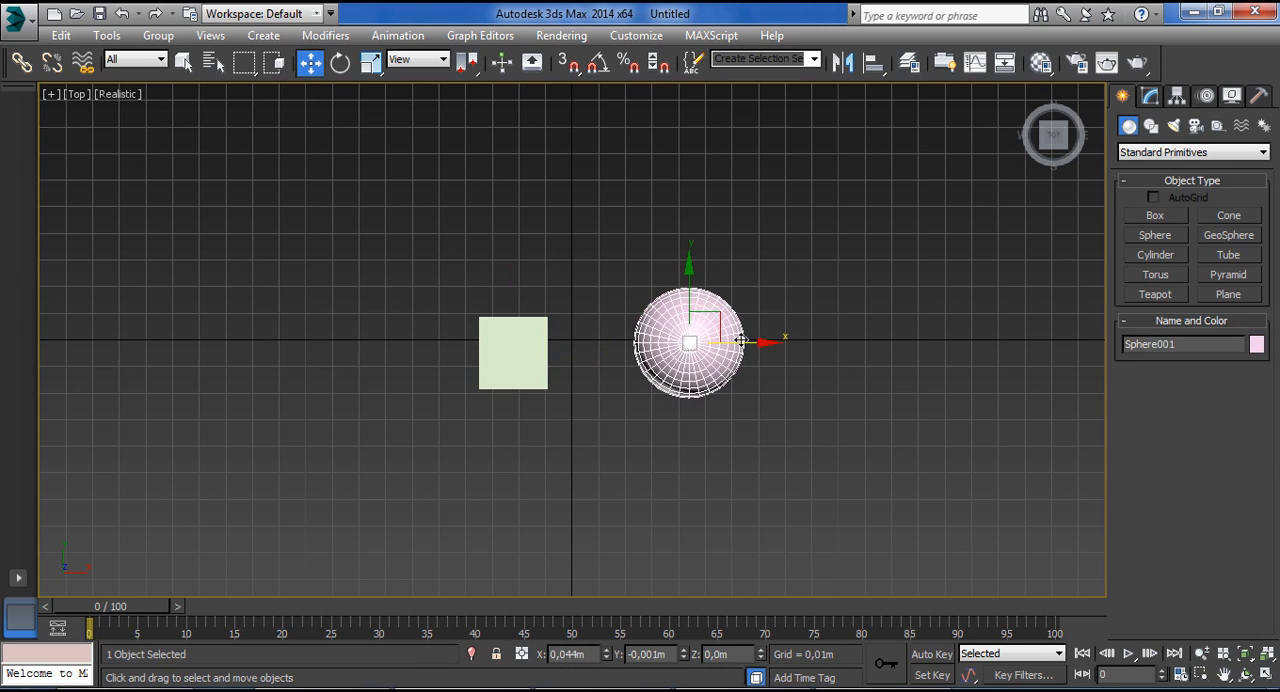
{"action": "left_click_drag", "start_coordinate": [737, 337], "coordinate": [663, 331]}
{"action": "left_click_drag", "start_coordinate": [636, 289], "coordinate": [636, 298]}
{"action": "key", "text": "r"}
{"action": "left_click_drag", "start_coordinate": [640, 349], "coordinate": [636, 389]}
{"action": "key", "text": "w"}
Raise the sphere along the Z axis so it sits beside the box.
{"action": "left_click", "coordinate": [515, 370]}
{"action": "middle_click_drag", "start_coordinate": [620, 447], "coordinate": [598, 300], "text": "alt"}
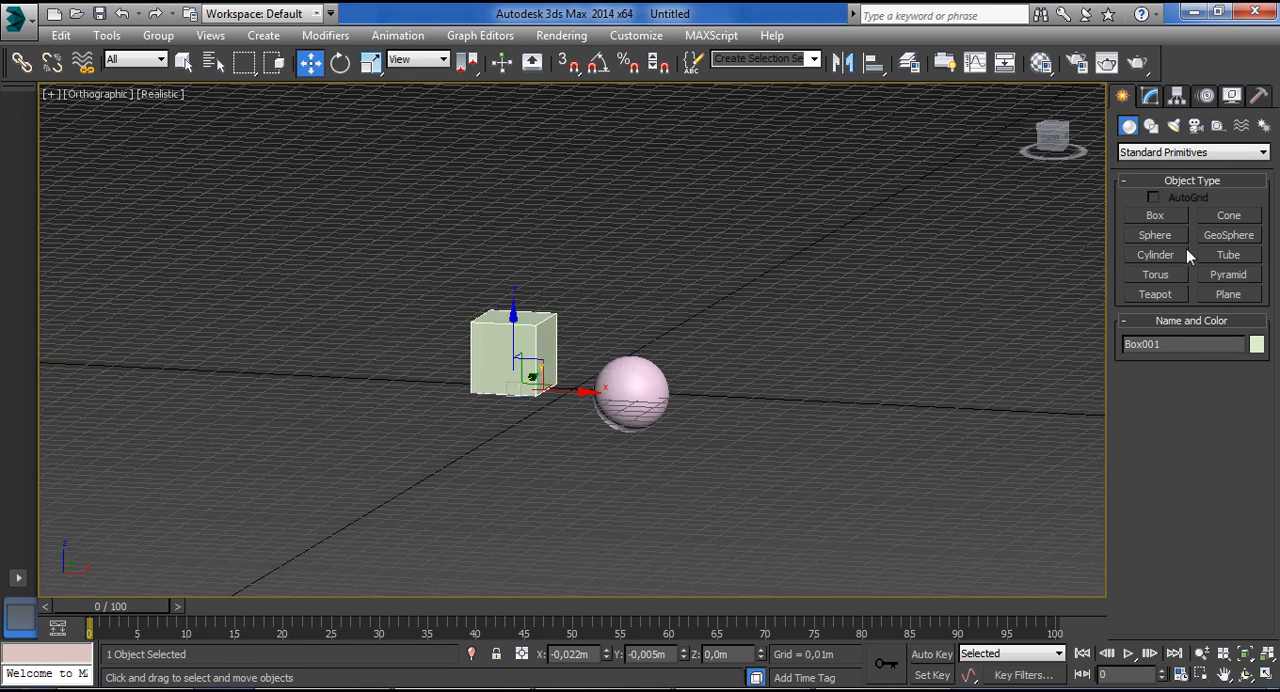
{"action": "middle_click_drag", "start_coordinate": [816, 291], "coordinate": [825, 301], "text": "alt"}
{"action": "left_click", "coordinate": [623, 387]}
{"action": "left_click_drag", "start_coordinate": [632, 351], "coordinate": [628, 312]}
Select the box and convert it to an Editable Mesh.
{"action": "left_click", "coordinate": [524, 336]}
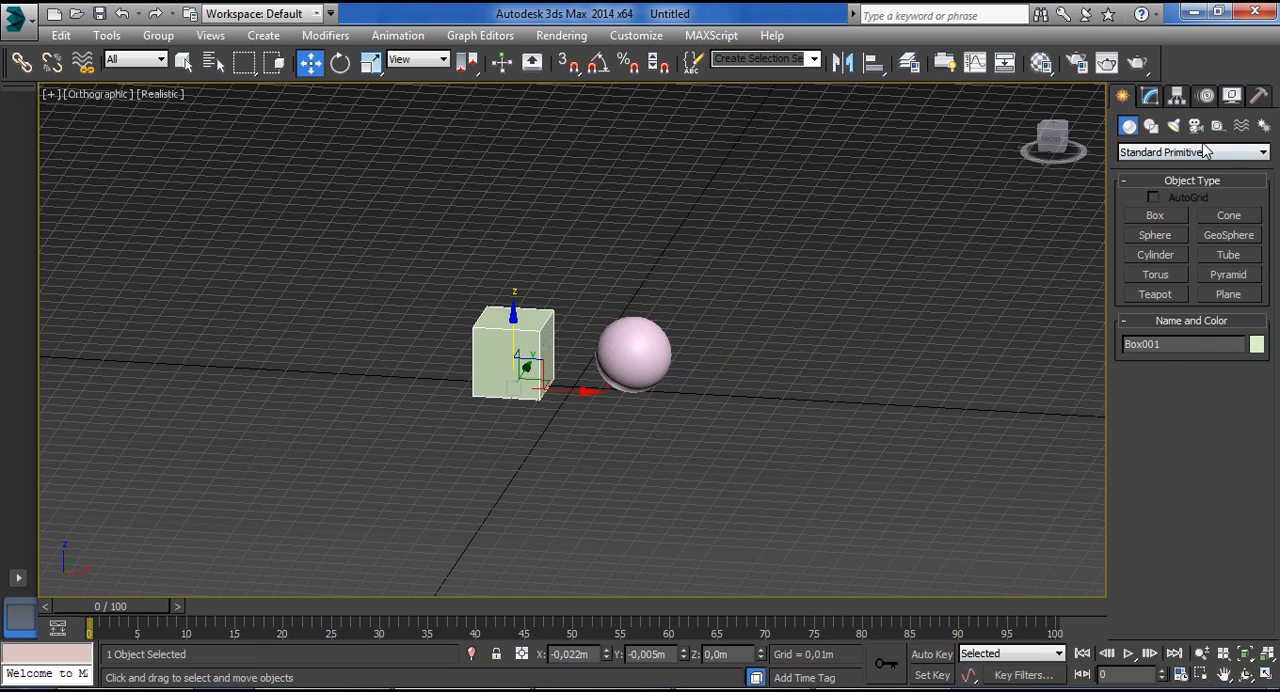
{"action": "left_click", "coordinate": [1150, 97]}
{"action": "key", "text": "t"}
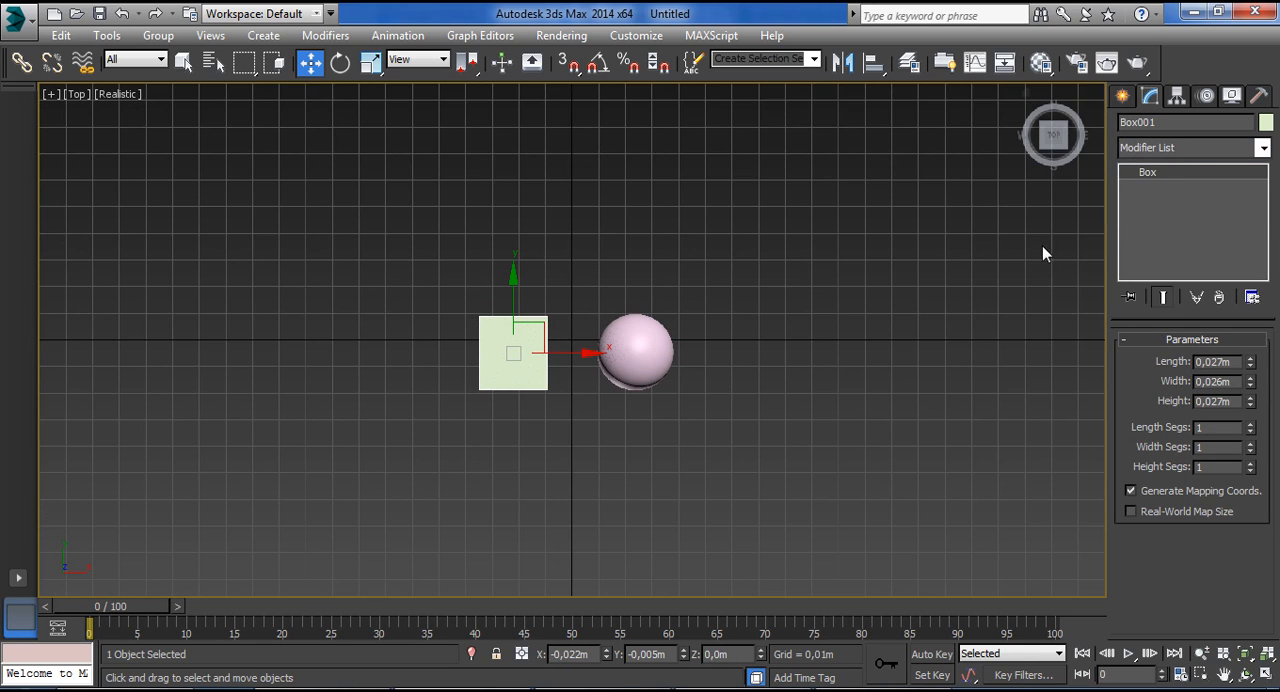
{"action": "middle_click_drag", "start_coordinate": [540, 425], "coordinate": [512, 334], "text": "alt"}
{"action": "scroll", "coordinate": [512, 334], "scroll_direction": "up", "scroll_amount": 4}
{"action": "right_click", "coordinate": [1183, 172]}
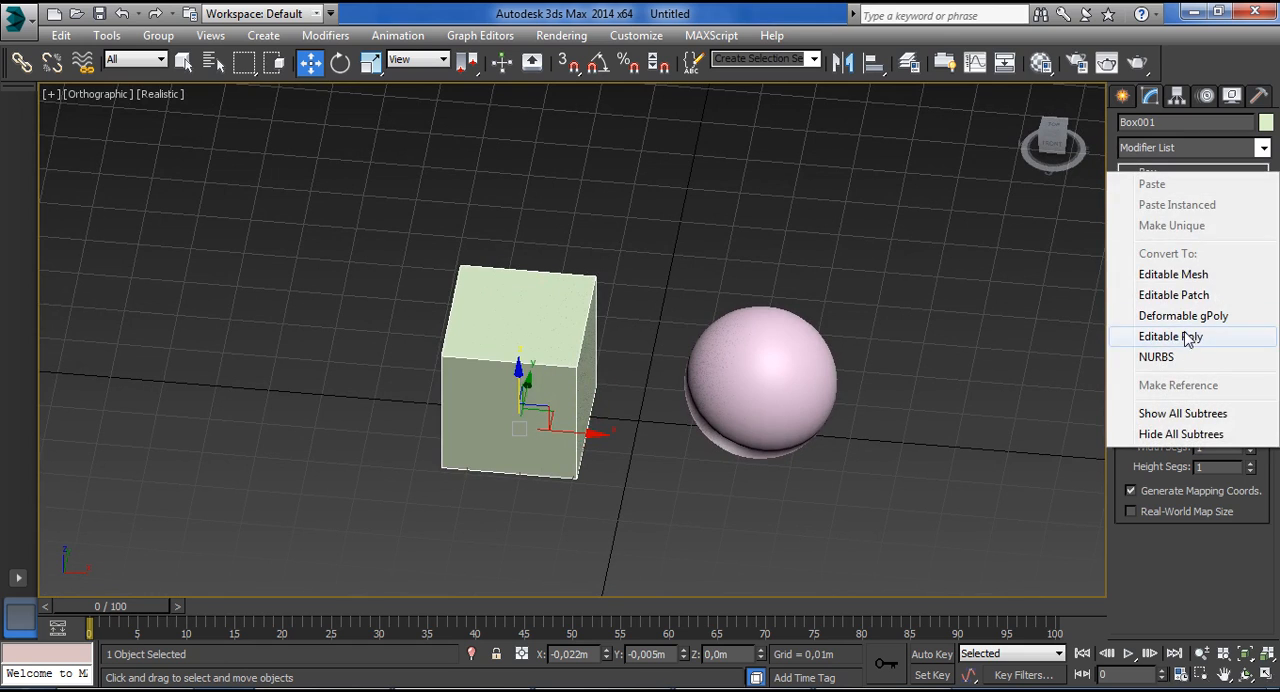
{"action": "left_click", "coordinate": [1173, 274]}
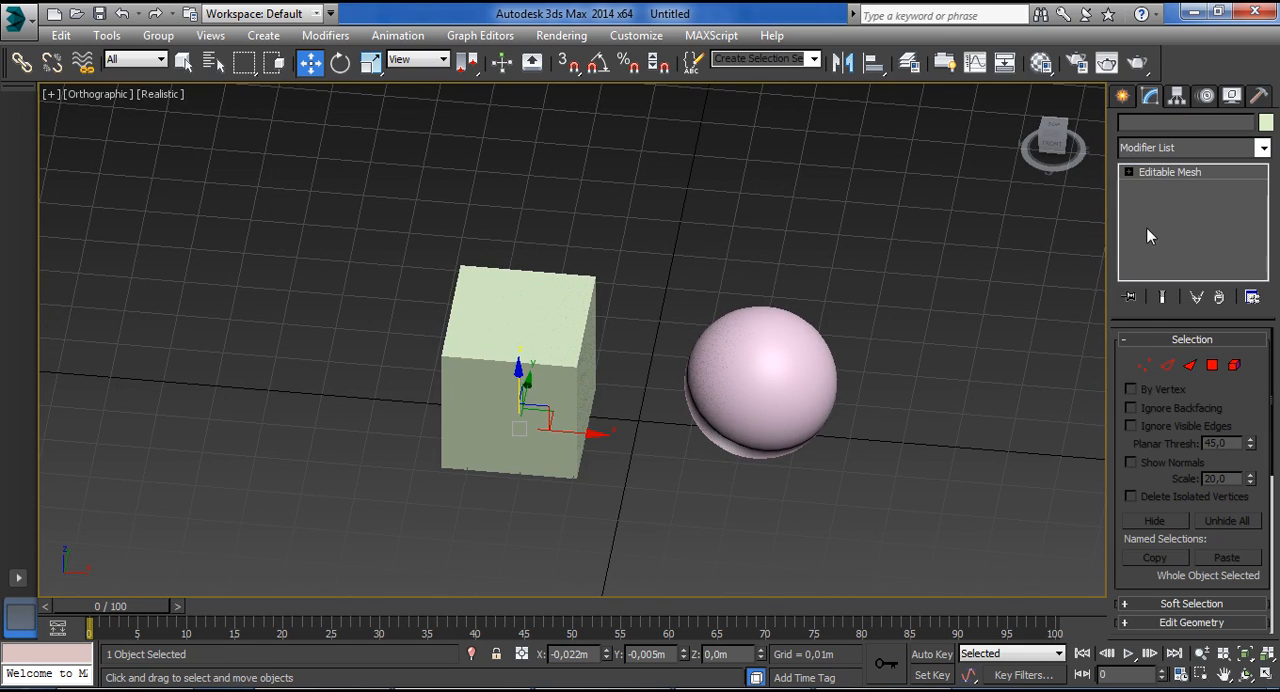
Switch to Vertex level and select the four upper corner vertices of the box one after another.
{"action": "left_click", "coordinate": [1142, 366]}
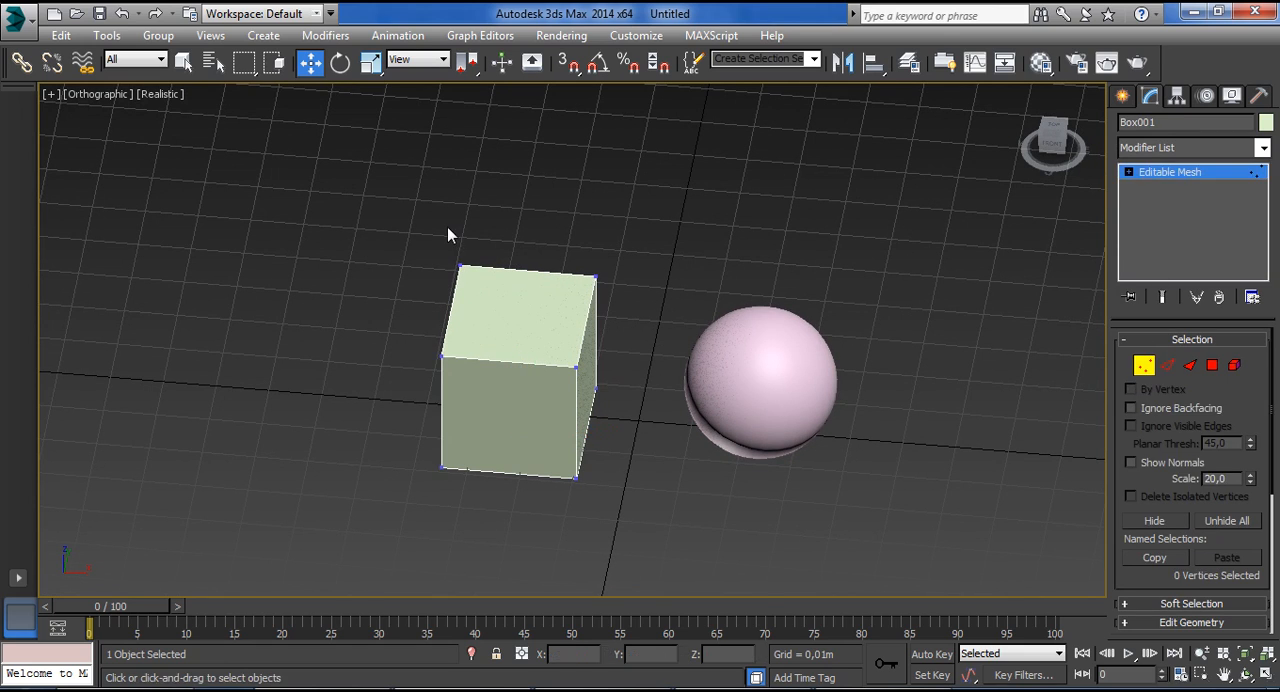
{"action": "left_click_drag", "start_coordinate": [549, 346], "coordinate": [598, 388]}
{"action": "left_click_drag", "start_coordinate": [536, 233], "coordinate": [618, 309]}
{"action": "left_click_drag", "start_coordinate": [418, 252], "coordinate": [490, 305]}
{"action": "left_click_drag", "start_coordinate": [409, 340], "coordinate": [477, 392]}
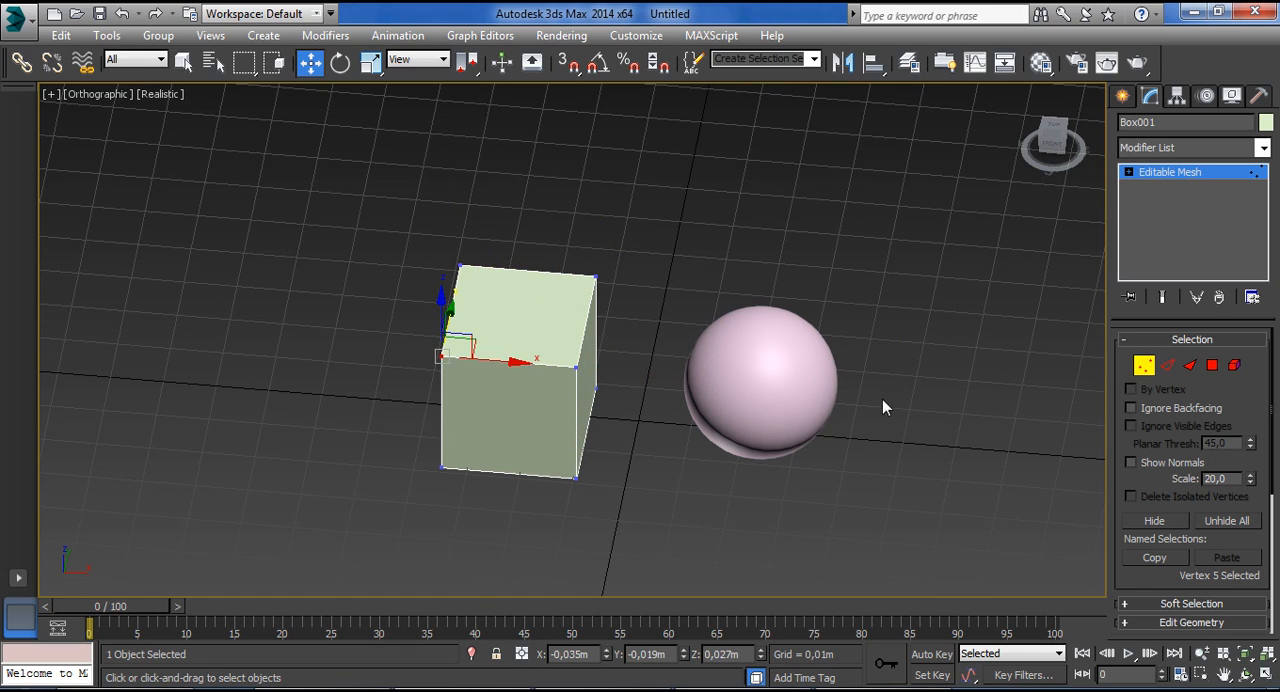
Switch to Edge level and select three of the edges around the box's top in turn.
{"action": "left_click", "coordinate": [1167, 365]}
{"action": "left_click", "coordinate": [583, 336]}
{"action": "left_click", "coordinate": [508, 364]}
{"action": "left_click", "coordinate": [540, 272]}
Switch to Face level and select the triangles on the box's front and top in turn.
{"action": "left_click", "coordinate": [1190, 365]}
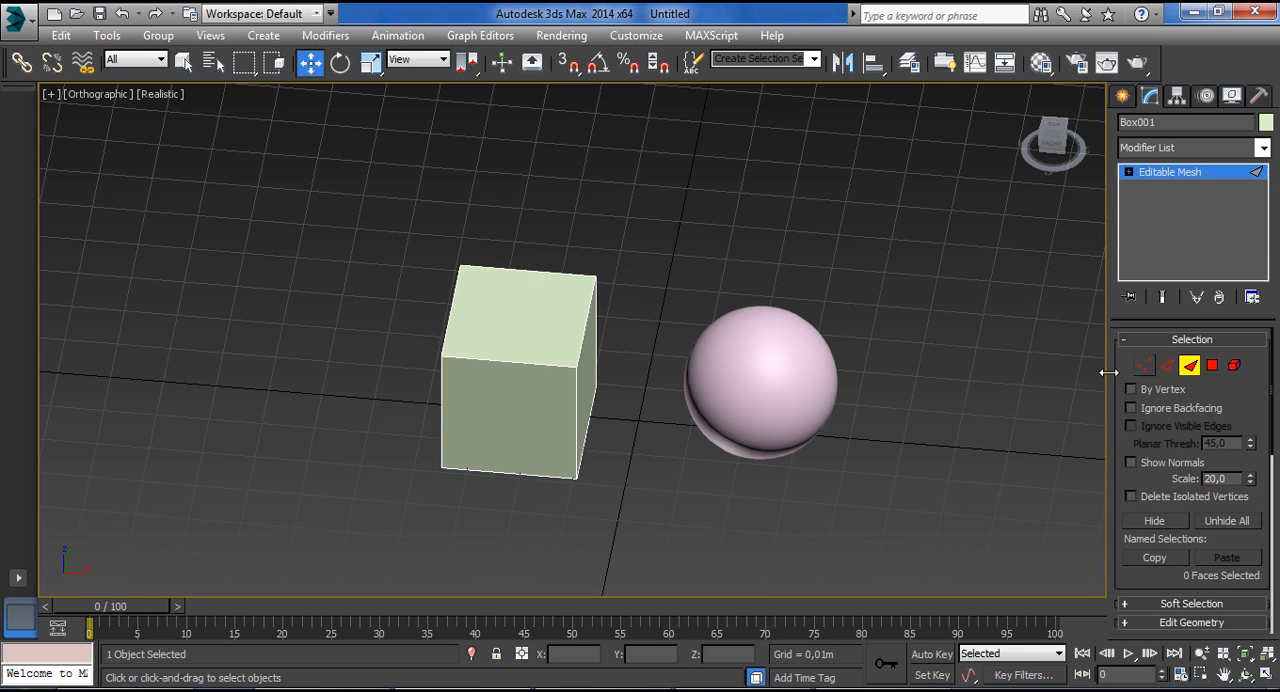
{"action": "left_click", "coordinate": [473, 376]}
{"action": "left_click", "coordinate": [529, 438]}
{"action": "left_click", "coordinate": [497, 399]}
{"action": "left_click", "coordinate": [511, 344]}
{"action": "left_click", "coordinate": [511, 291]}
{"action": "left_click", "coordinate": [519, 343]}
{"action": "left_click", "coordinate": [481, 315]}
{"action": "left_click", "coordinate": [532, 347]}
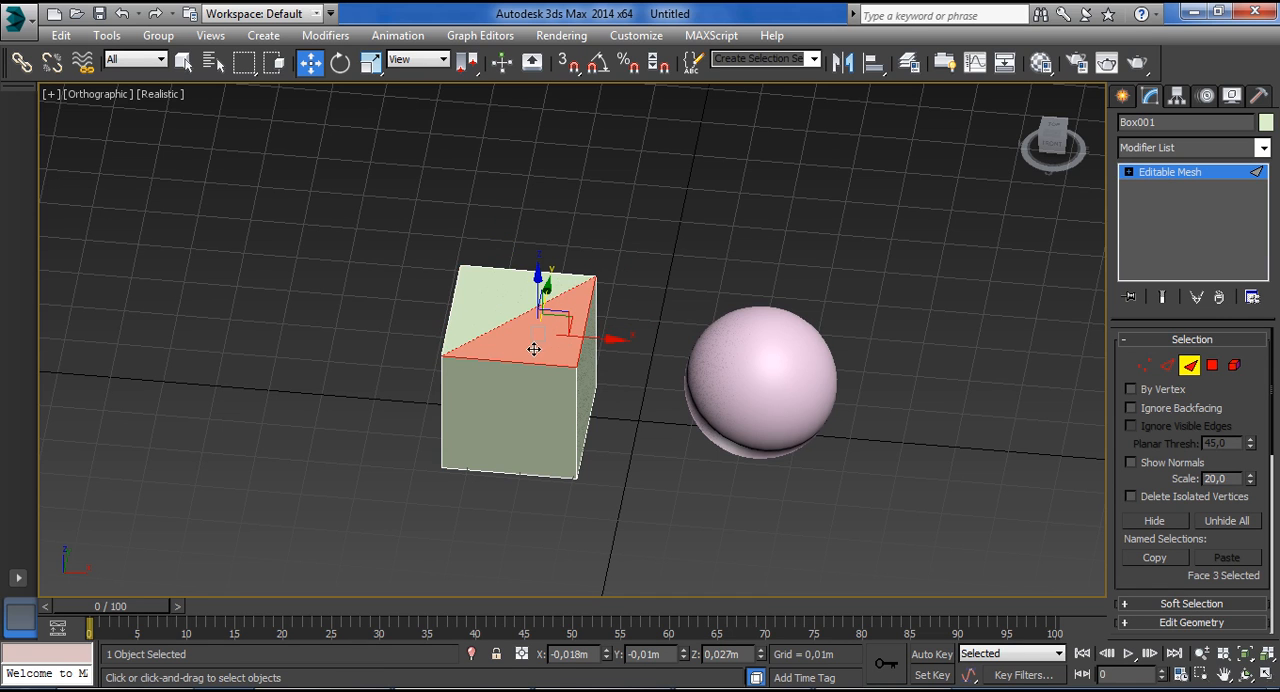
Switch to Polygon level and try selecting the box's front and top polygons.
{"action": "left_click", "coordinate": [1212, 365]}
{"action": "left_click", "coordinate": [520, 406]}
{"action": "left_click", "coordinate": [514, 288]}
{"action": "middle_click_drag", "start_coordinate": [514, 288], "coordinate": [559, 399], "text": "alt"}
{"action": "middle_click_drag", "start_coordinate": [489, 505], "coordinate": [540, 440], "text": "alt"}
Switch to Element level, select the entire box as one element, and clear the selection.
{"action": "left_click", "coordinate": [1234, 367]}
{"action": "left_click", "coordinate": [668, 452]}
{"action": "left_click", "coordinate": [515, 408]}
{"action": "left_click", "coordinate": [612, 352]}
{"action": "left_click", "coordinate": [499, 379]}
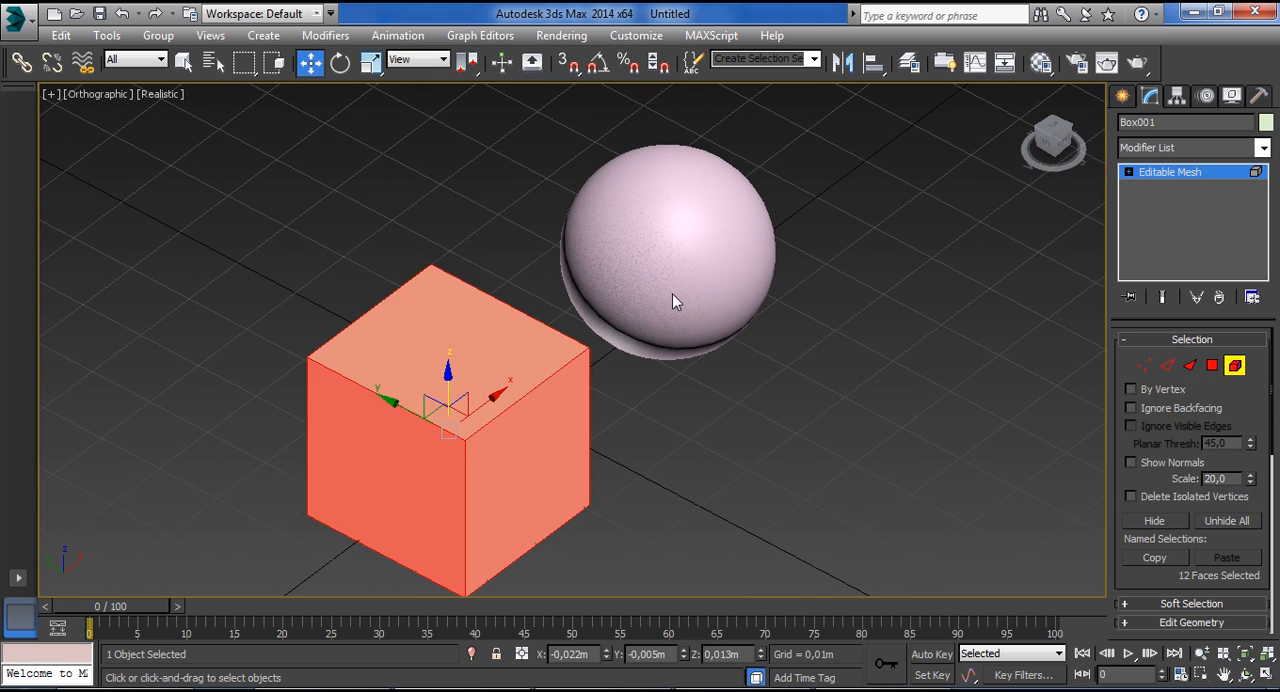
{"action": "left_click", "coordinate": [706, 462]}
{"action": "middle_click_drag", "start_coordinate": [693, 484], "coordinate": [711, 437], "text": "alt"}
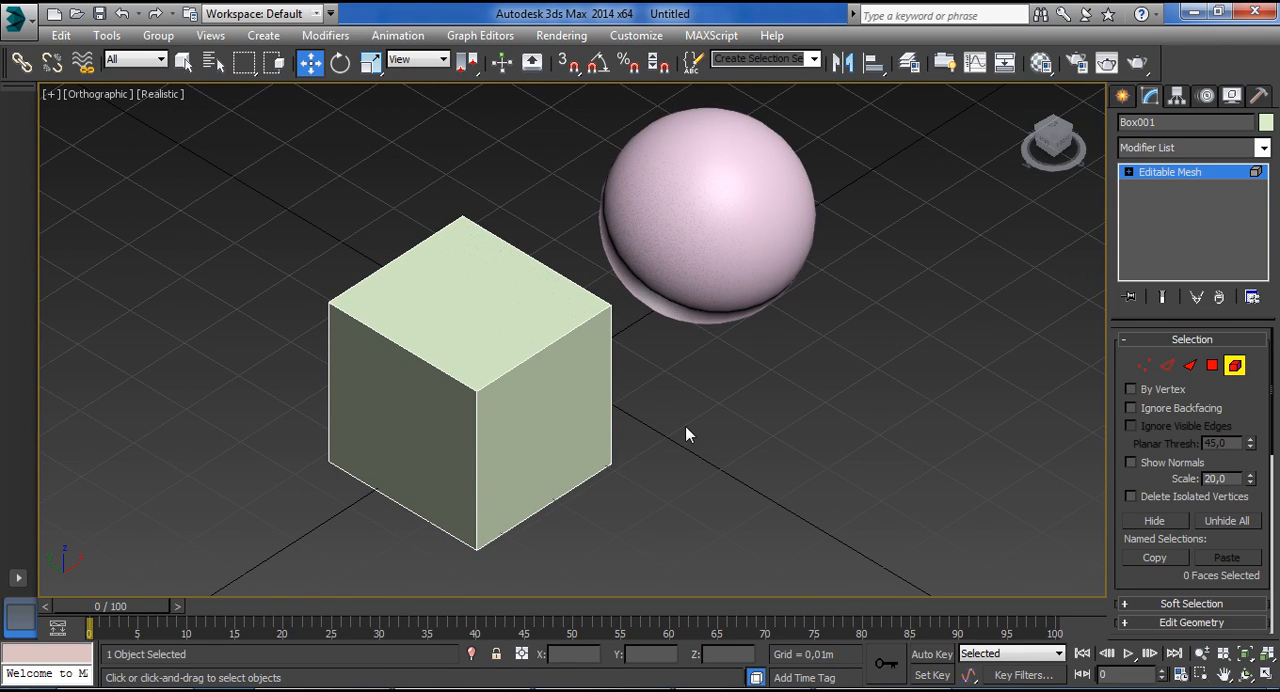
Switch to Edge level, region-select the edges across the middle of the box, and delete them.
{"action": "left_click", "coordinate": [1167, 365]}
{"action": "middle_click_drag", "start_coordinate": [630, 395], "coordinate": [738, 405], "text": "alt"}
{"action": "left_click_drag", "start_coordinate": [470, 138], "coordinate": [566, 509]}
{"action": "middle_click_drag", "start_coordinate": [765, 312], "coordinate": [726, 337], "text": "alt"}
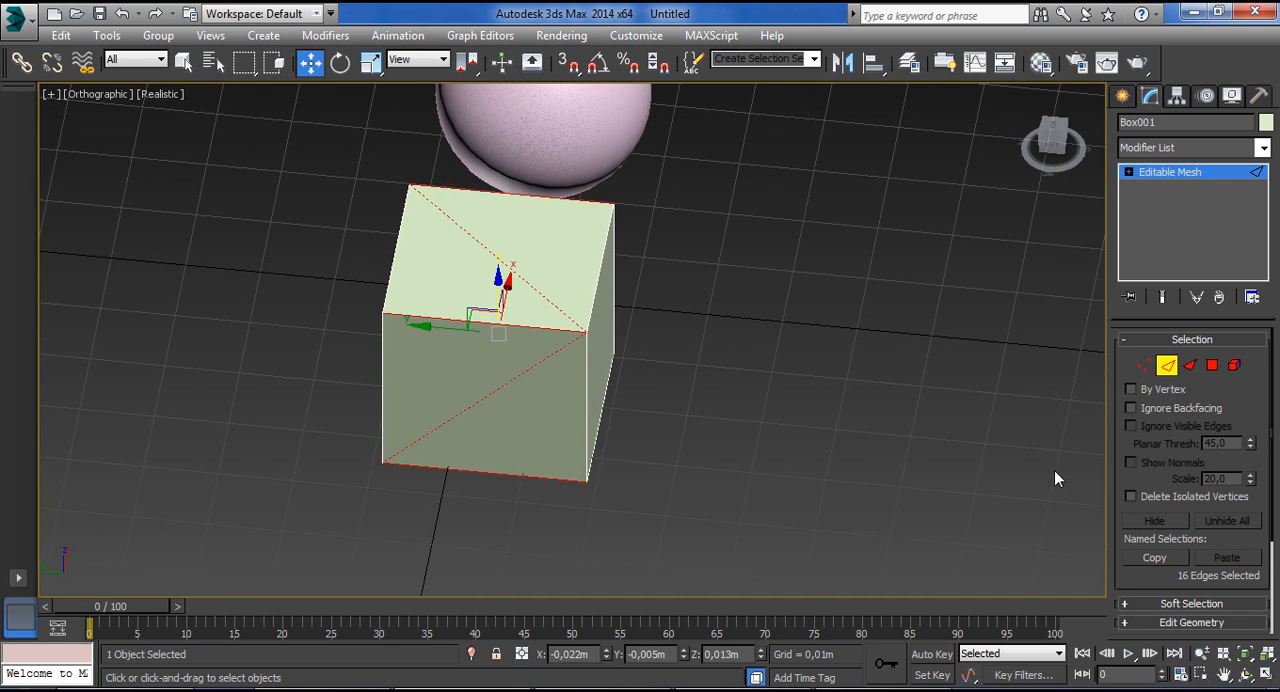
{"action": "left_click_drag", "start_coordinate": [1134, 571], "coordinate": [1155, 498]}
{"action": "left_click_drag", "start_coordinate": [674, 330], "coordinate": [580, 390]}
{"action": "key", "text": "Delete"}
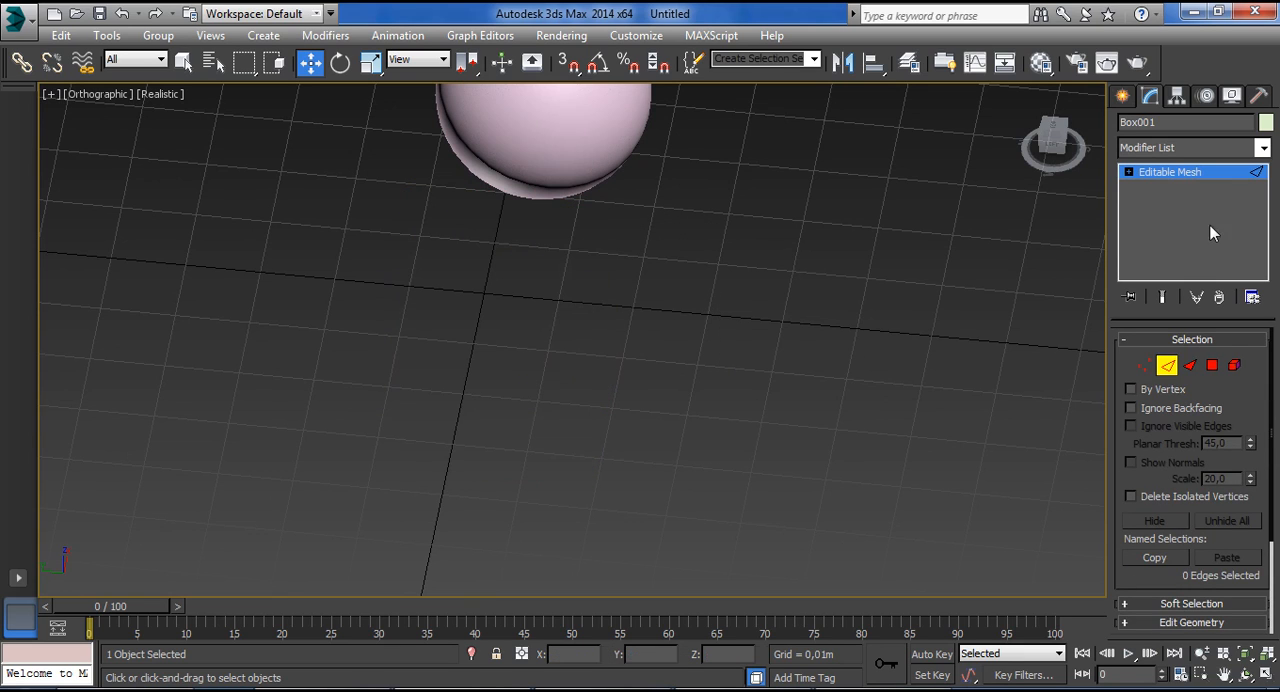
Create a standard box about 0,029 m long, 0,036 m wide and 0,025 m high on the grid near the sphere.
{"action": "left_click", "coordinate": [1123, 97]}
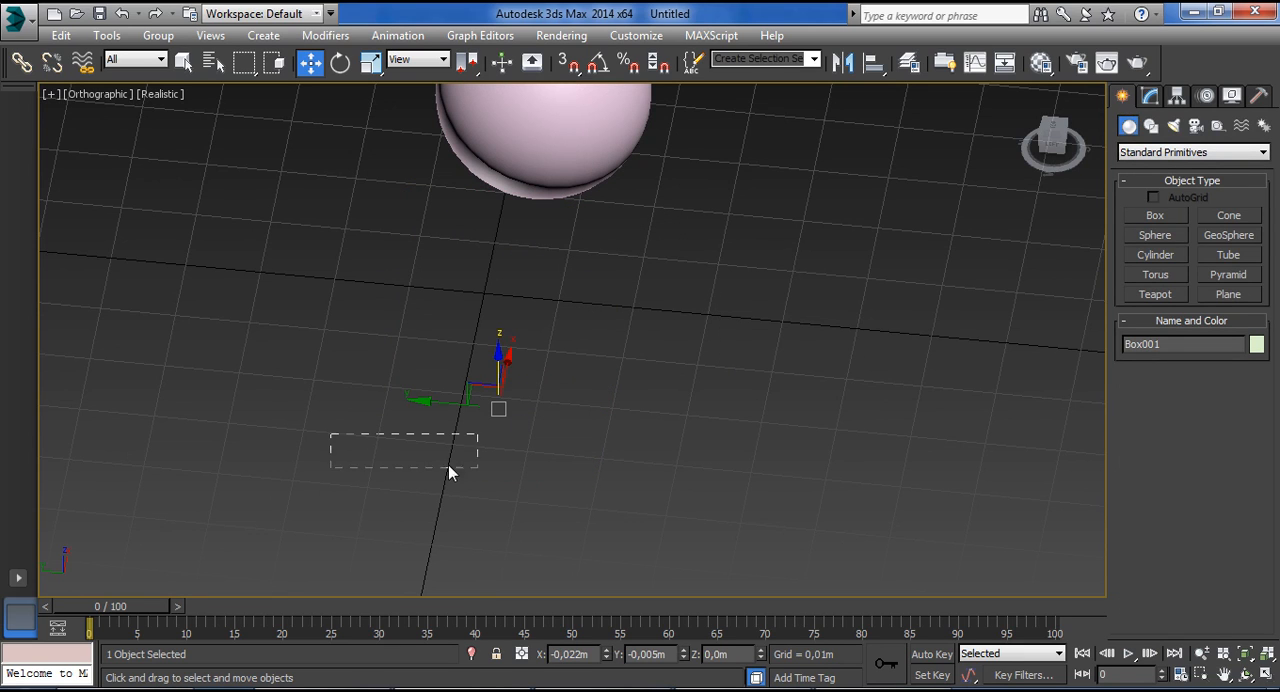
{"action": "left_click", "coordinate": [604, 383]}
{"action": "left_click", "coordinate": [1155, 215]}
{"action": "left_click_drag", "start_coordinate": [355, 433], "coordinate": [619, 268]}
{"action": "left_click", "coordinate": [572, 84]}
{"action": "key", "text": "w"}
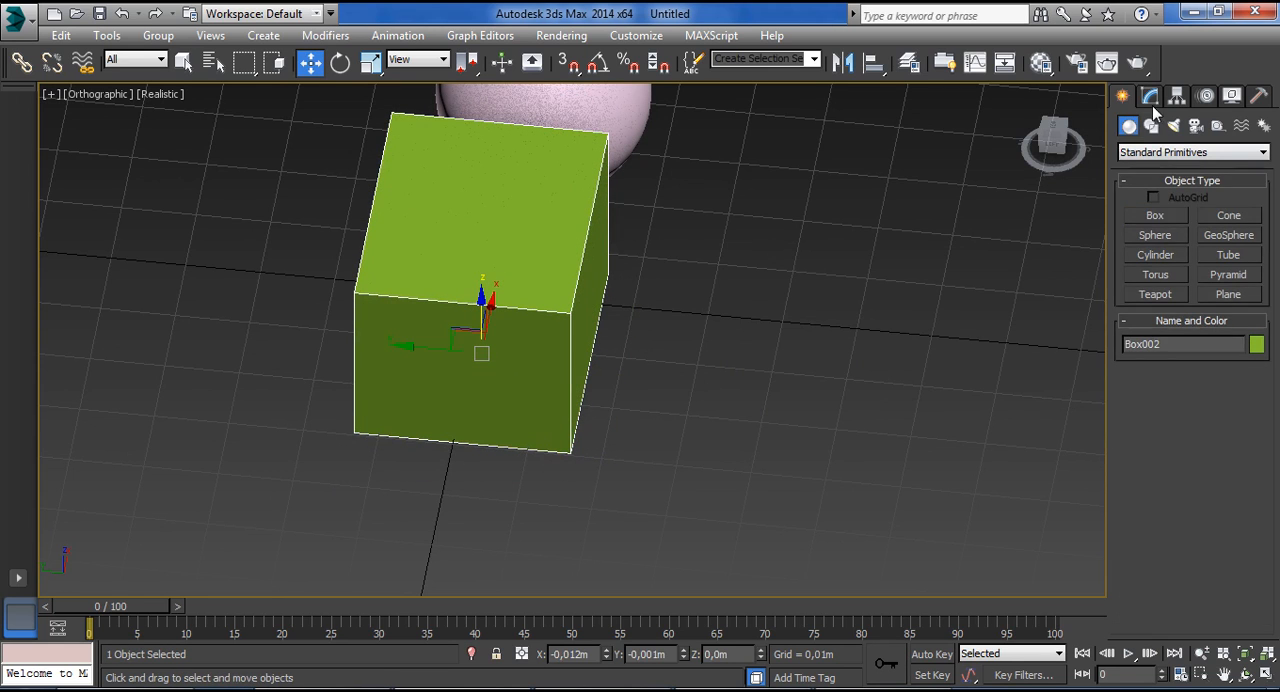
Set the new box's length segments to 9 and width segments to 11, and raise its height segments to subdivide the sides.
{"action": "left_click", "coordinate": [1150, 96]}
{"action": "left_click_drag", "start_coordinate": [1250, 428], "coordinate": [1252, 347]}
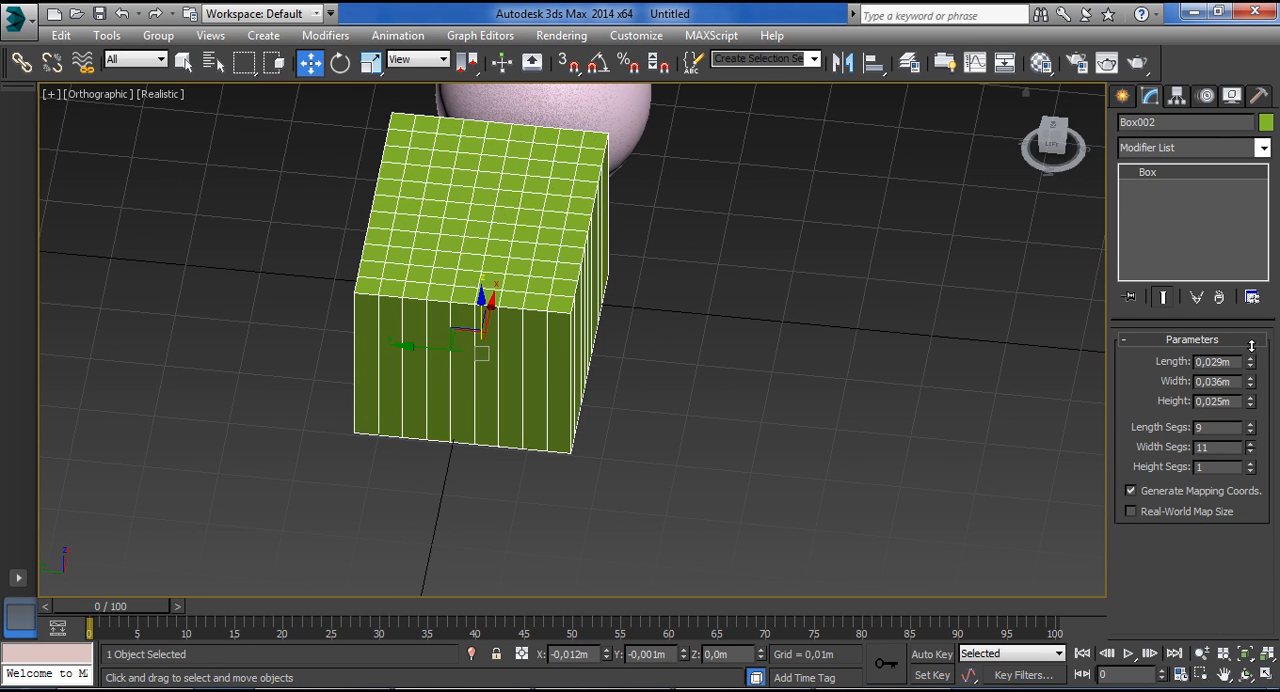
{"action": "left_click_drag", "start_coordinate": [1253, 468], "coordinate": [1250, 392]}
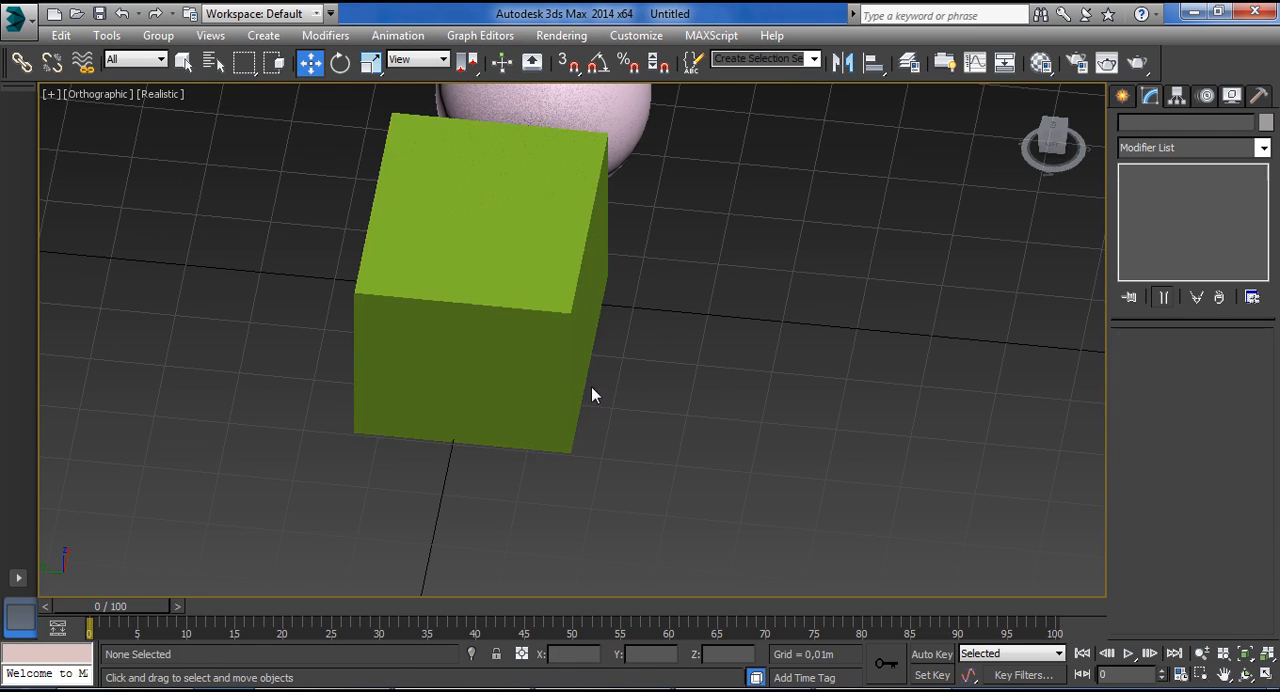
Convert the subdivided box to an Editable Mesh and enter Vertex level.
{"action": "middle_click_drag", "start_coordinate": [599, 396], "coordinate": [521, 323], "text": "alt"}
{"action": "right_click", "coordinate": [1160, 205]}
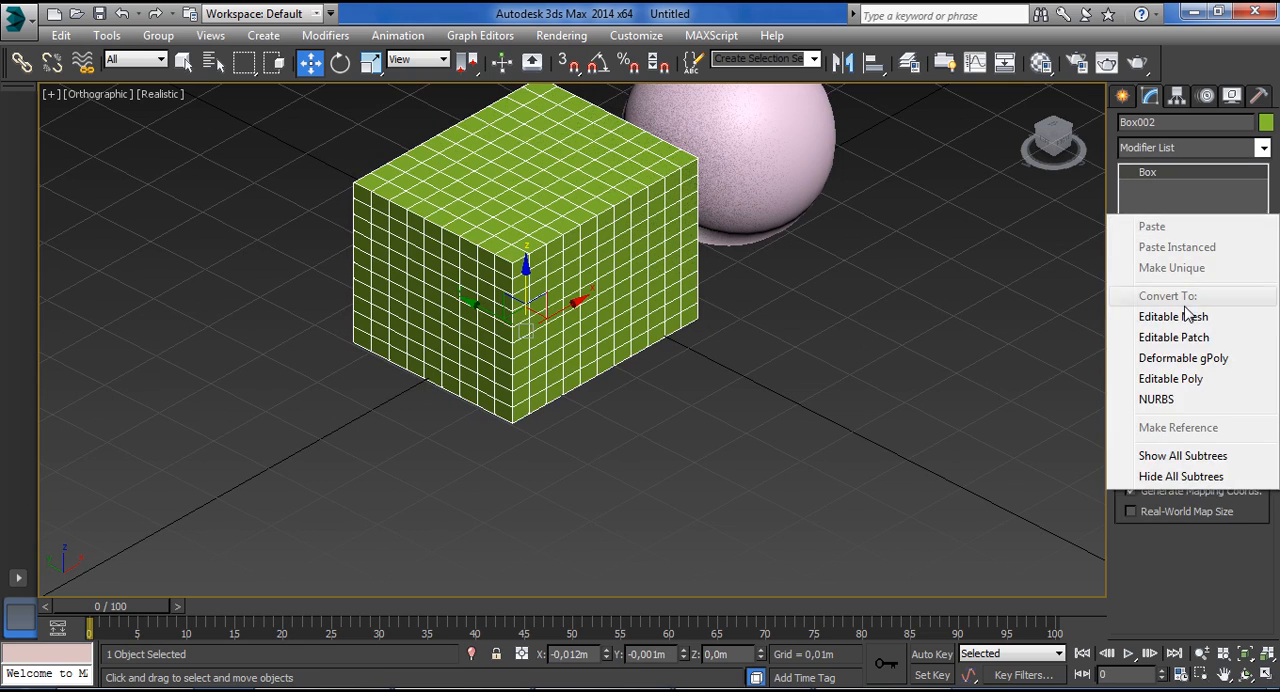
{"action": "left_click", "coordinate": [1152, 316]}
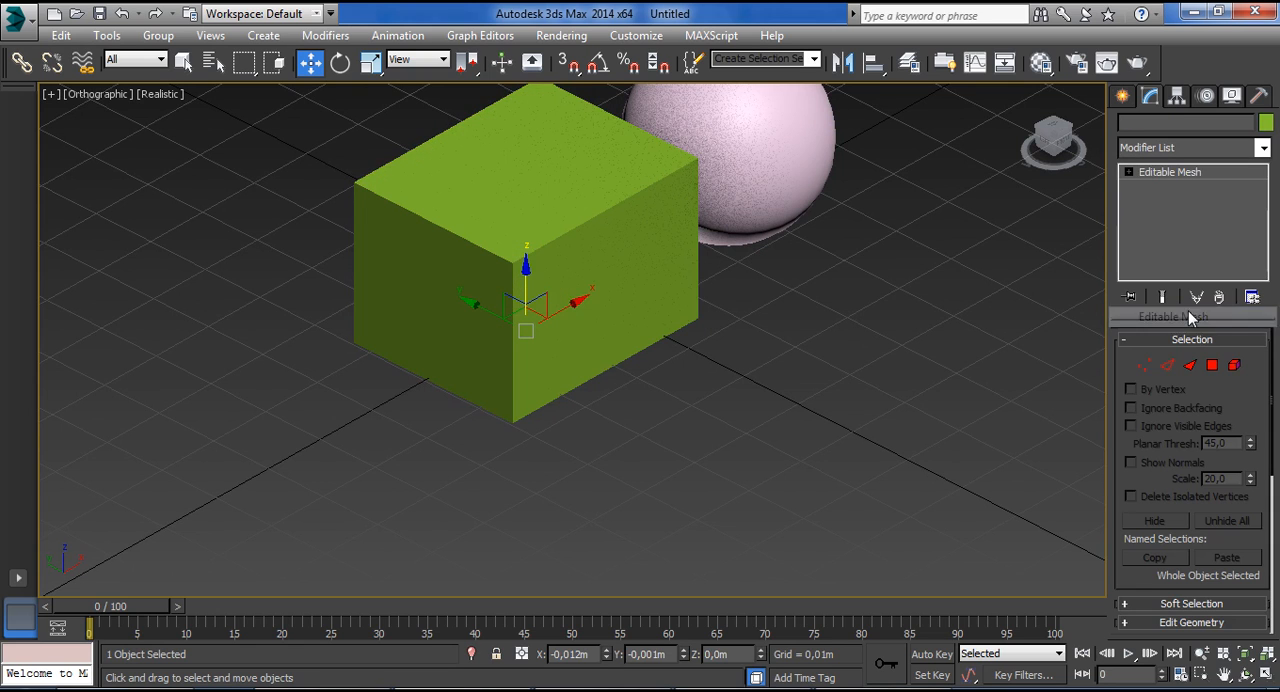
{"action": "left_click", "coordinate": [1148, 369]}
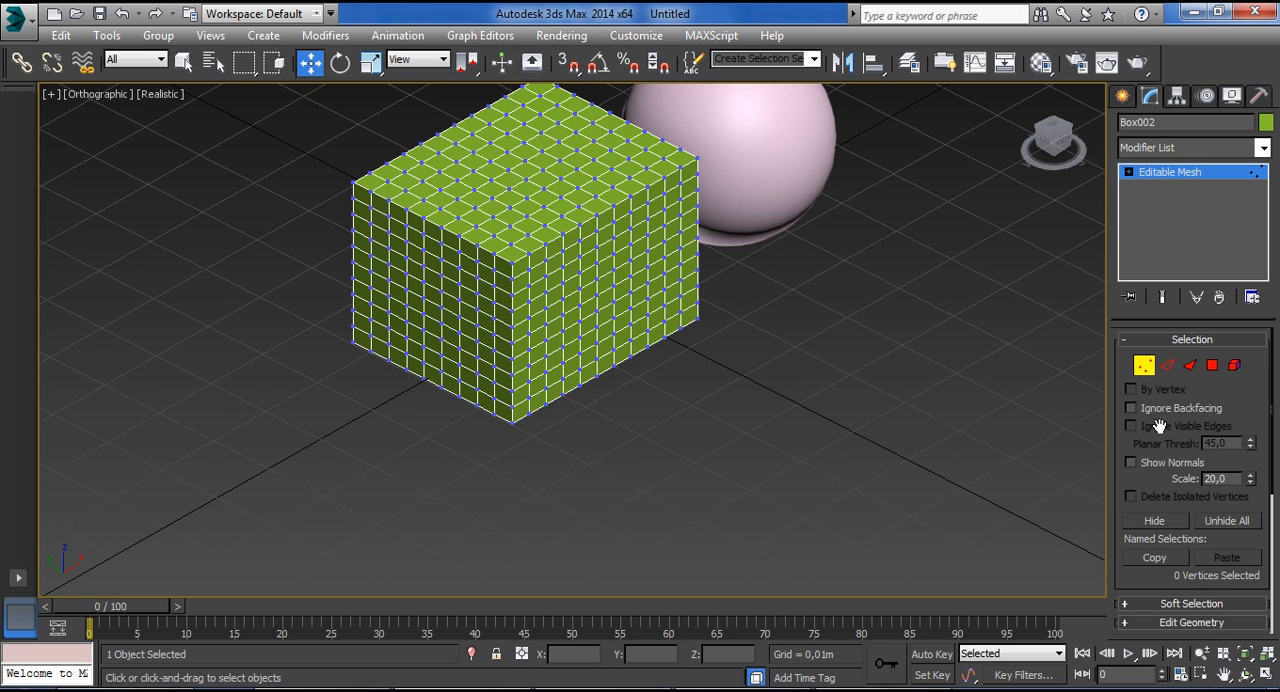
Cycle through the Edge, Face, Polygon and Element selection levels of the box's mesh.
{"action": "left_click", "coordinate": [1185, 366]}
{"action": "left_click", "coordinate": [1169, 367]}
{"action": "left_click", "coordinate": [1190, 367]}
{"action": "left_click", "coordinate": [1211, 368]}
{"action": "left_click", "coordinate": [1234, 366]}
{"action": "left_click", "coordinate": [1190, 367]}
{"action": "left_click", "coordinate": [1168, 367]}
{"action": "left_click", "coordinate": [1190, 367]}
{"action": "left_click", "coordinate": [1211, 367]}
{"action": "left_click", "coordinate": [1234, 366]}
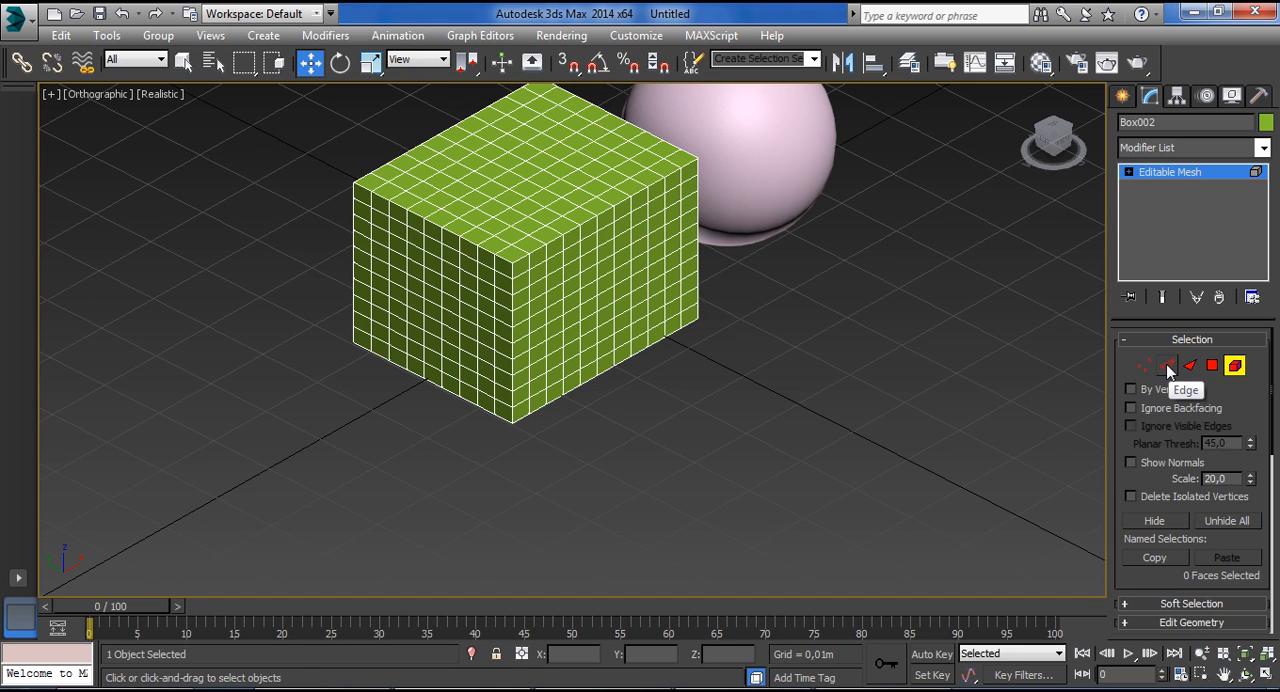
At Edge level, enable By Vertex and select the edges meeting at the box's nearest upper corner vertex.
{"action": "left_click", "coordinate": [1168, 367]}
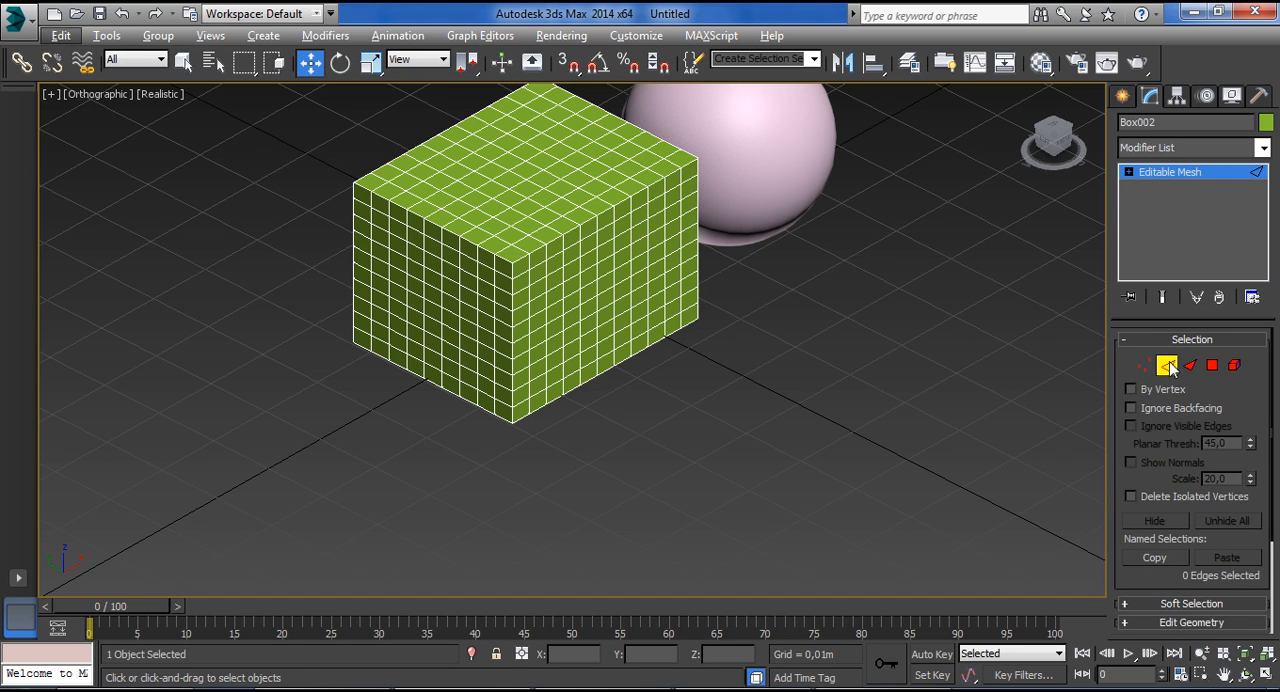
{"action": "scroll", "coordinate": [514, 256], "scroll_direction": "up", "scroll_amount": 4}
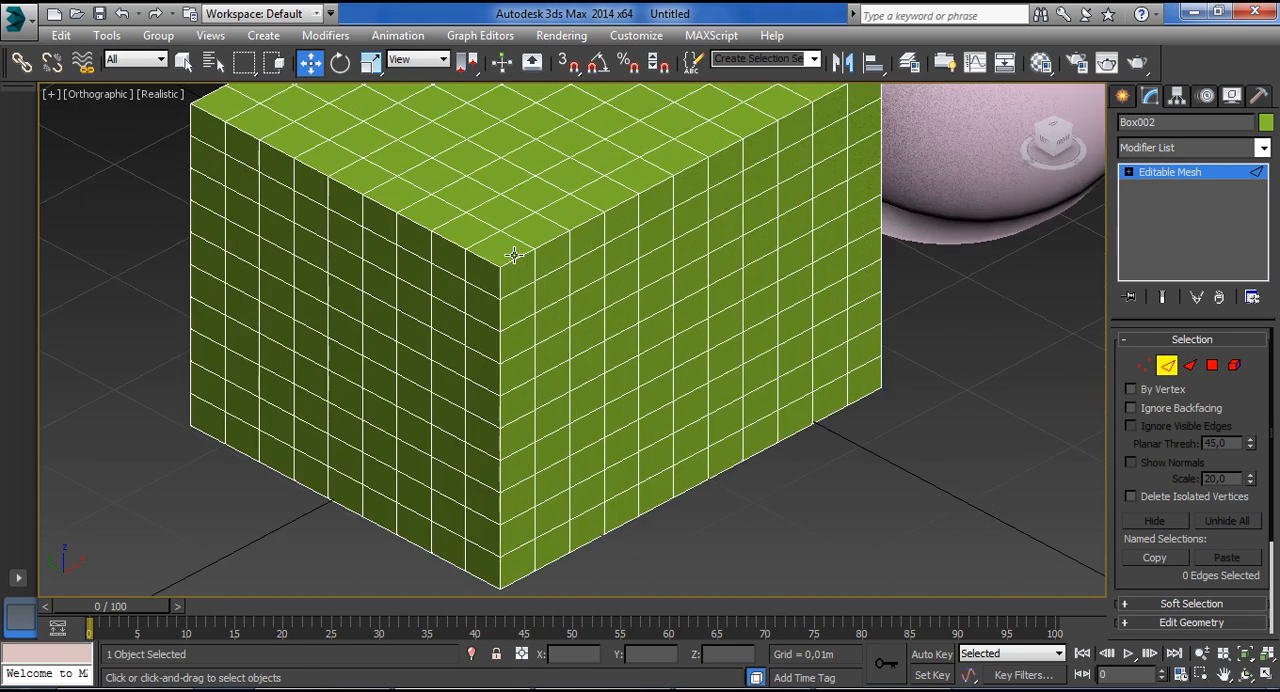
{"action": "scroll", "coordinate": [514, 256], "scroll_direction": "up", "scroll_amount": 2}
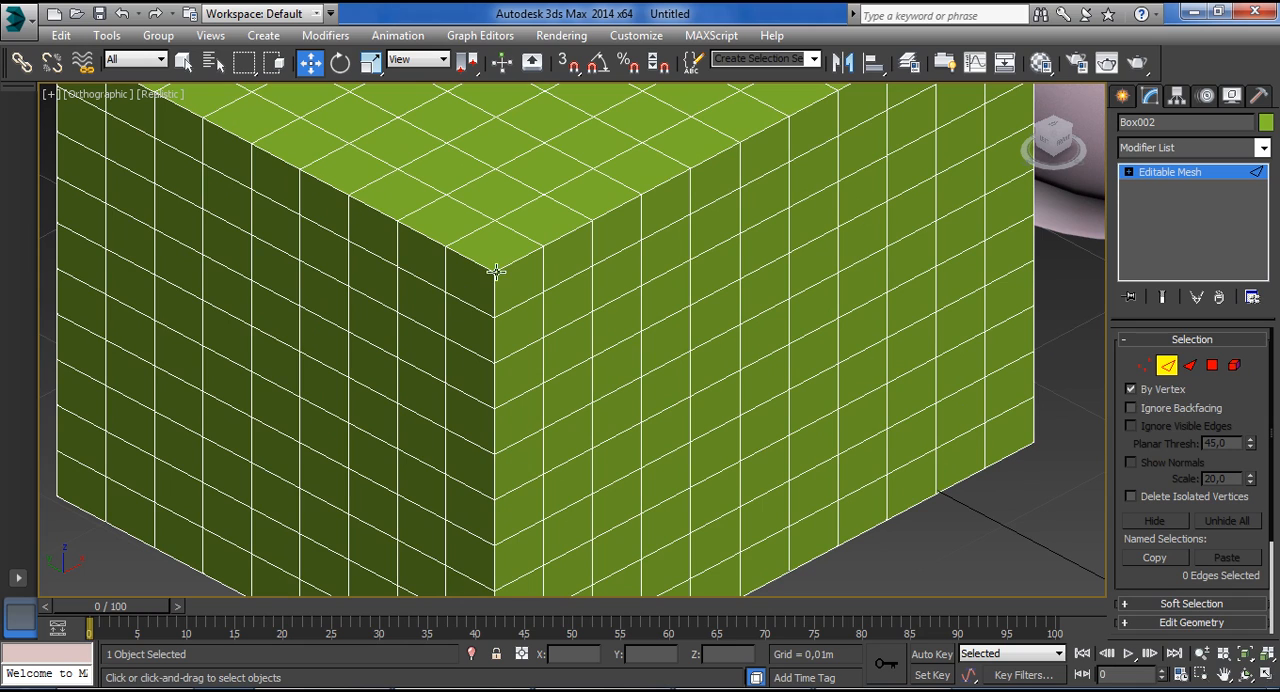
{"action": "left_click", "coordinate": [494, 270]}
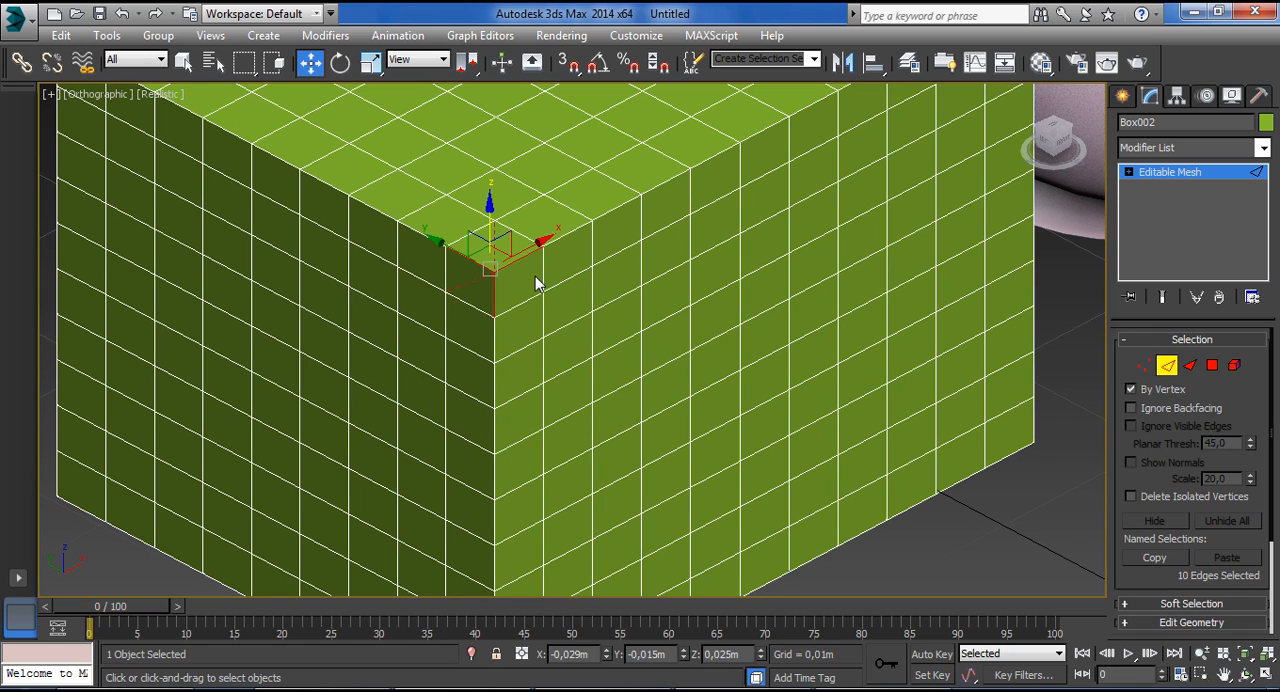
Switch to Polygon level and select the polygons around the upper corner vertex, then those around a vertex on the adjacent side.
{"action": "left_click", "coordinate": [1213, 366]}
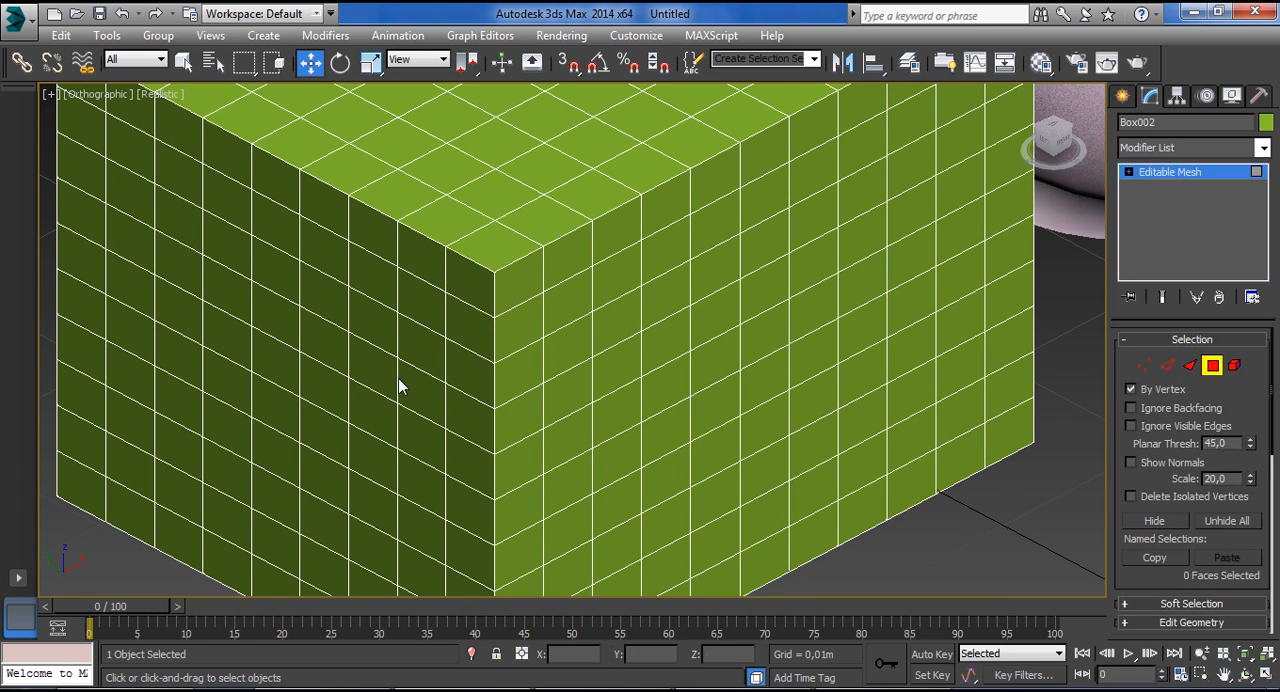
{"action": "left_click", "coordinate": [501, 265]}
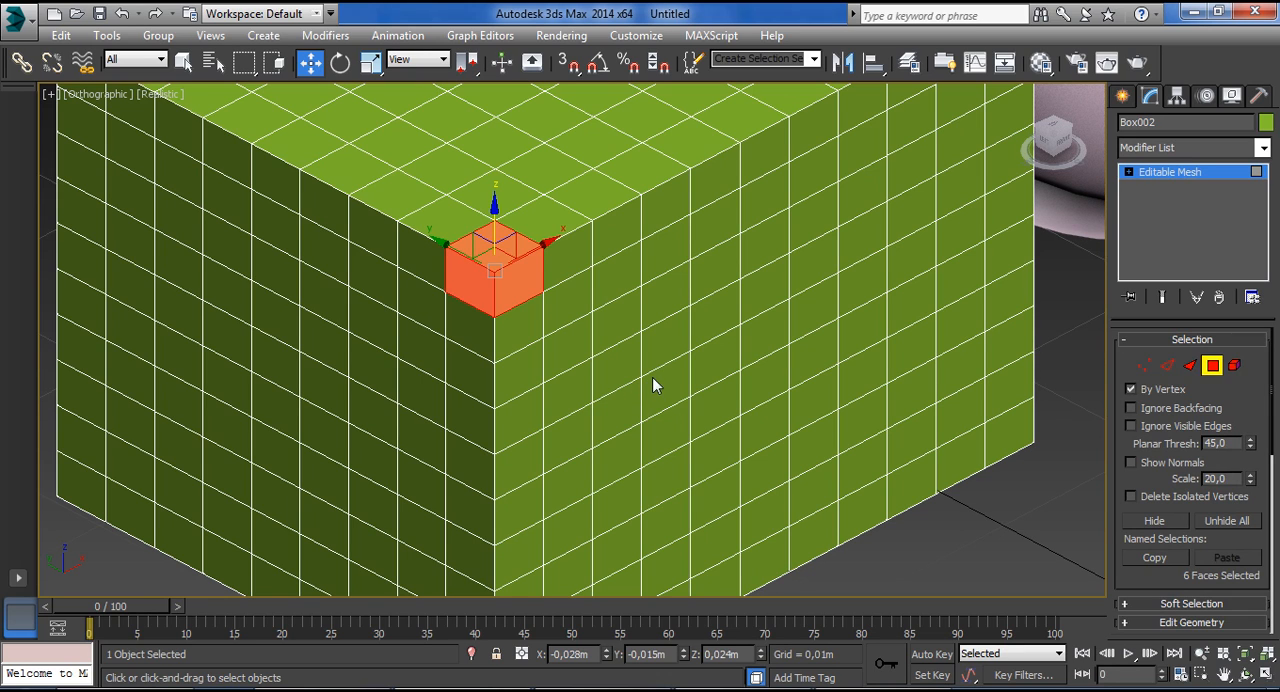
{"action": "left_click", "coordinate": [547, 340]}
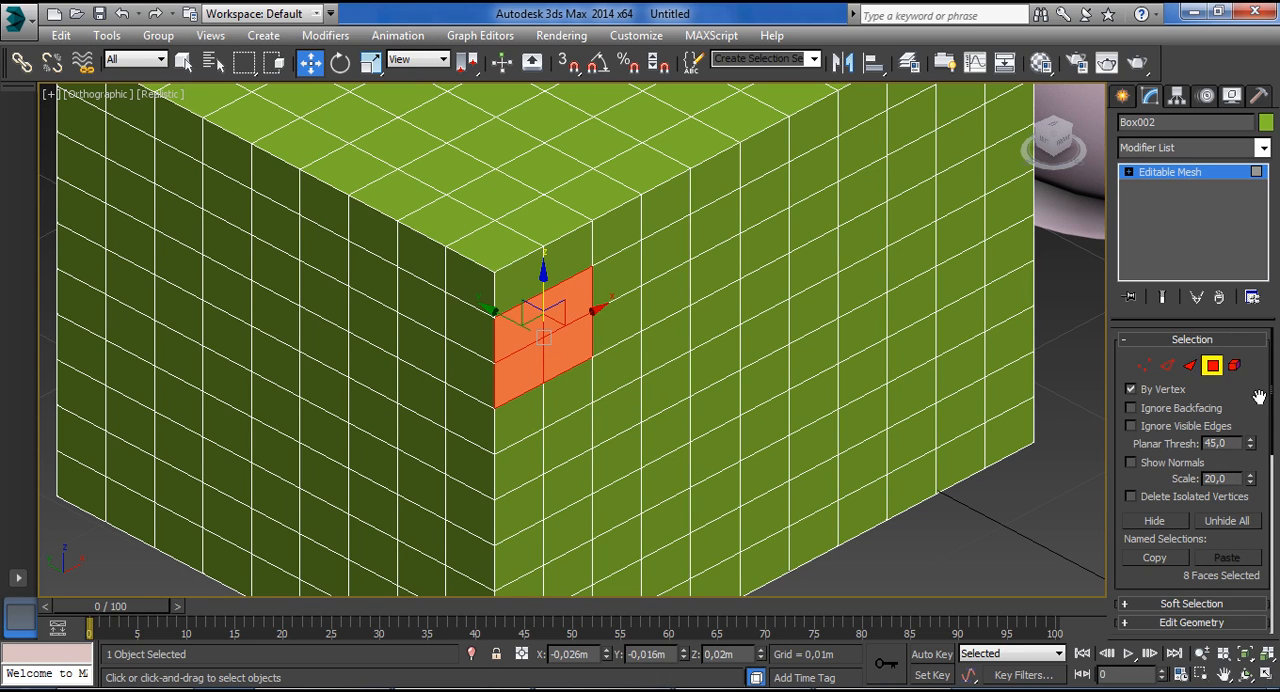
Turn off By Vertex and try picking individual polygons near the box's upper corner.
{"action": "left_click", "coordinate": [1131, 390]}
{"action": "left_click", "coordinate": [585, 228]}
{"action": "left_click", "coordinate": [520, 236]}
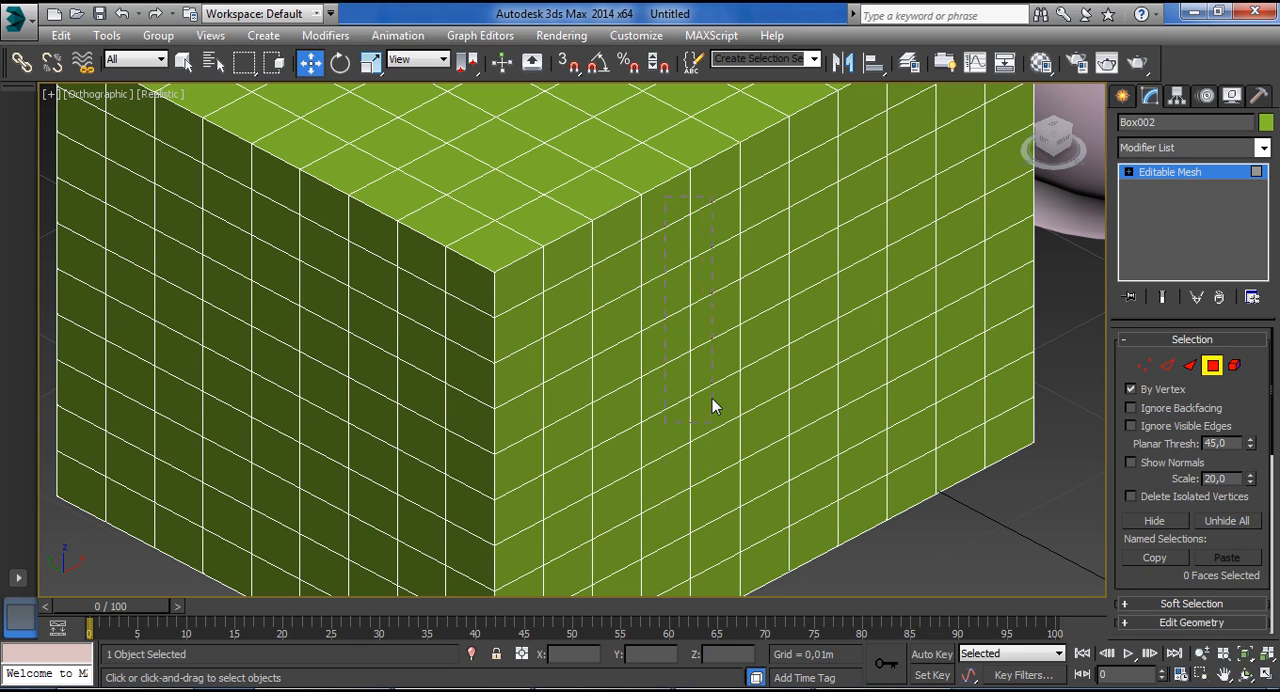
With By Vertex on, region-select vertical strips of polygons on the box's side, then the polygons around the upper corner.
{"action": "left_click_drag", "start_coordinate": [711, 548], "coordinate": [711, 548]}
{"action": "left_click_drag", "start_coordinate": [765, 155], "coordinate": [785, 260]}
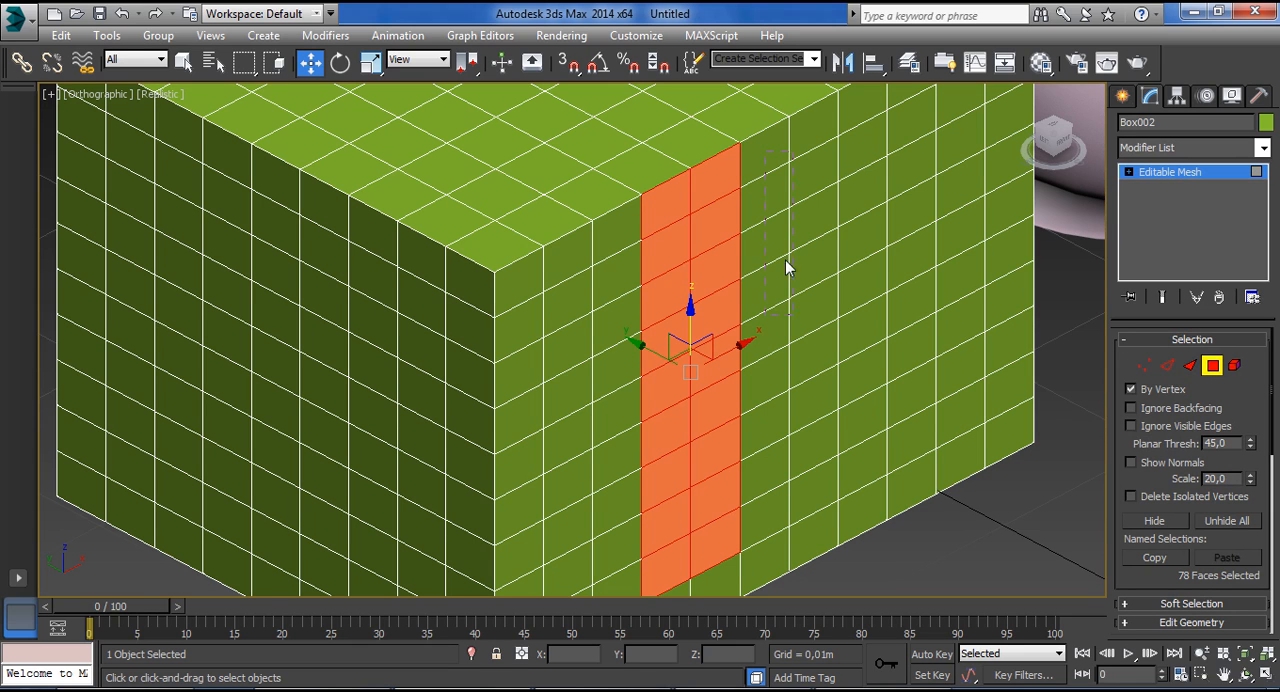
{"action": "left_click_drag", "start_coordinate": [824, 509], "coordinate": [824, 509]}
{"action": "left_click_drag", "start_coordinate": [489, 240], "coordinate": [520, 312]}
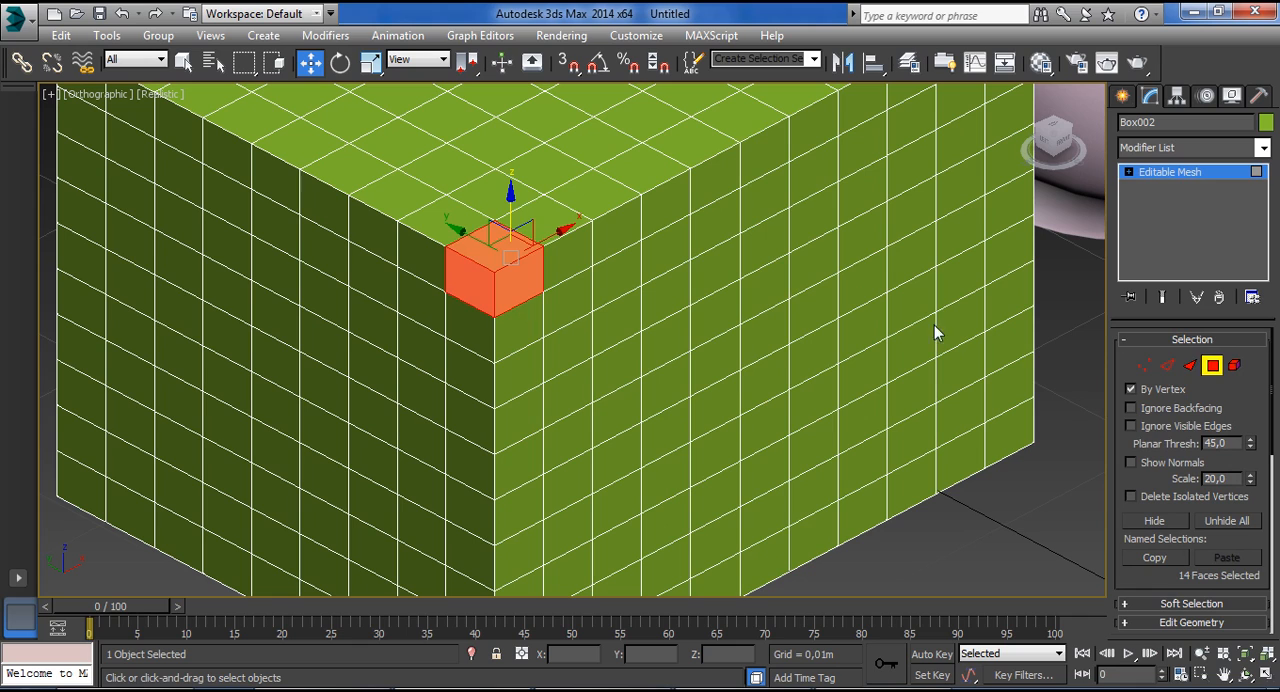
Switch to Face level and select the triangular faces around a vertex on the box's side.
{"action": "left_click", "coordinate": [1190, 366]}
{"action": "left_click_drag", "start_coordinate": [487, 365], "coordinate": [608, 338]}
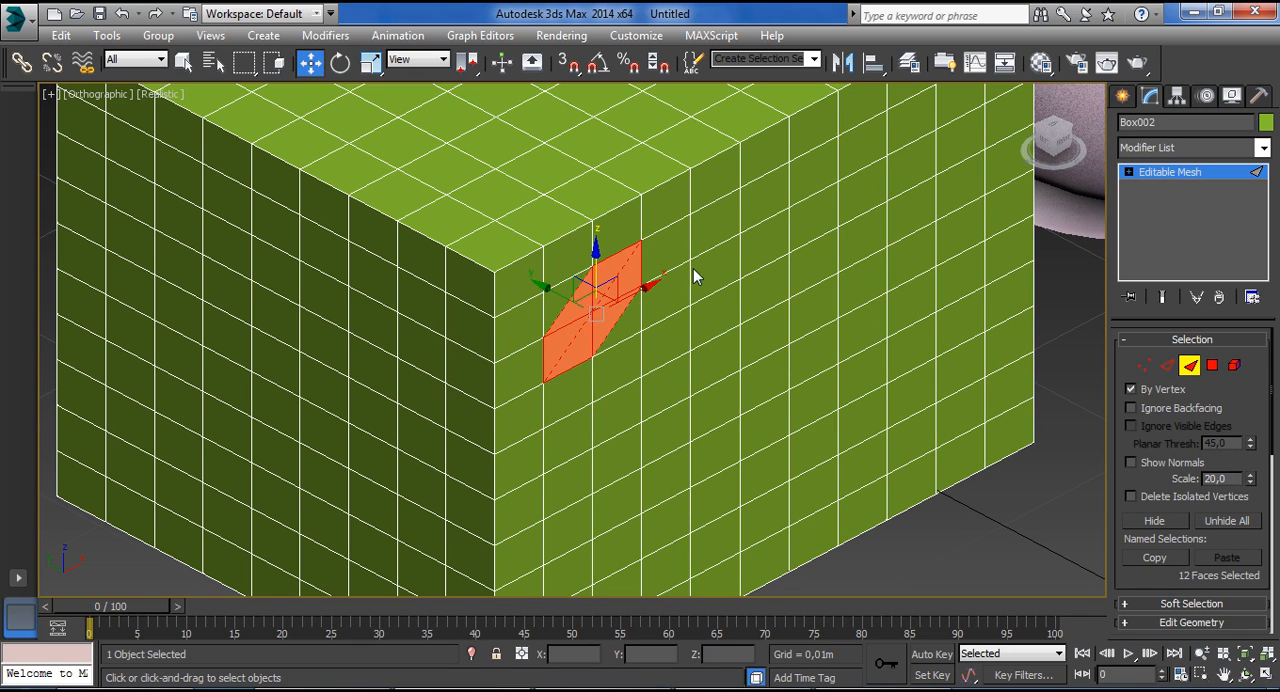
{"action": "left_click_drag", "start_coordinate": [695, 277], "coordinate": [712, 299]}
Switch to Vertex level, select vertices on the box's side by region, and enable Ignore Backfacing.
{"action": "left_click", "coordinate": [1143, 366]}
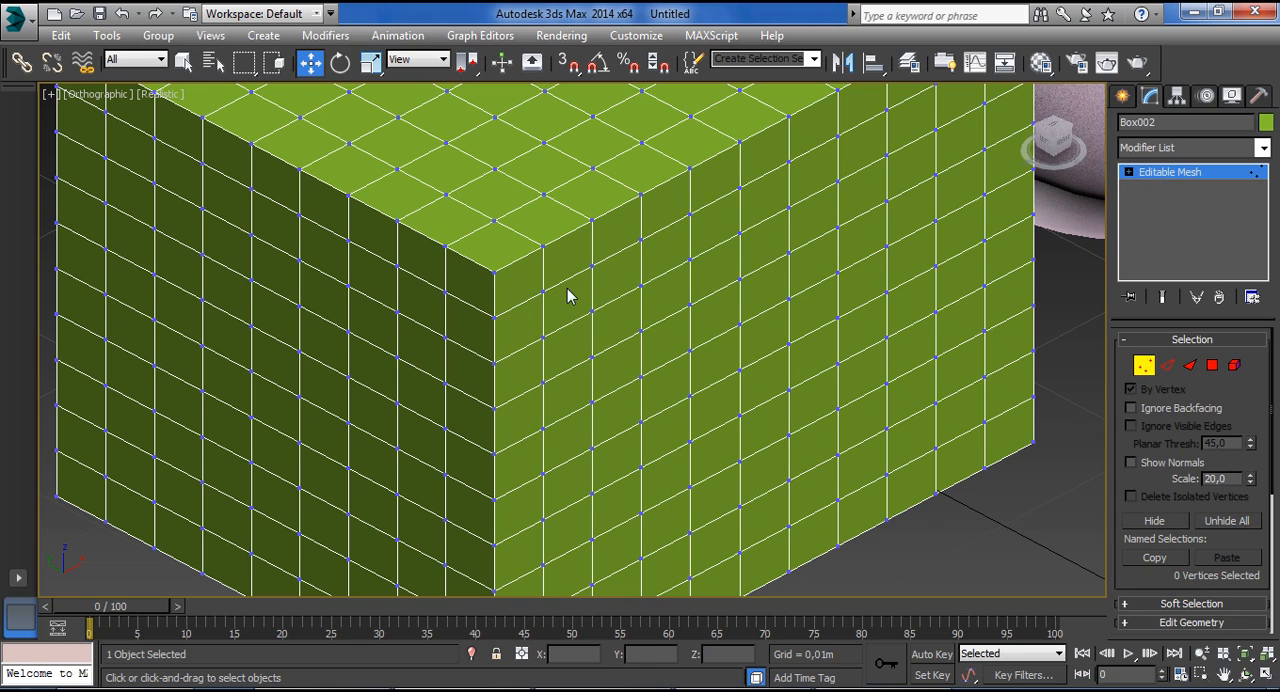
{"action": "left_click", "coordinate": [655, 315]}
{"action": "left_click", "coordinate": [594, 322]}
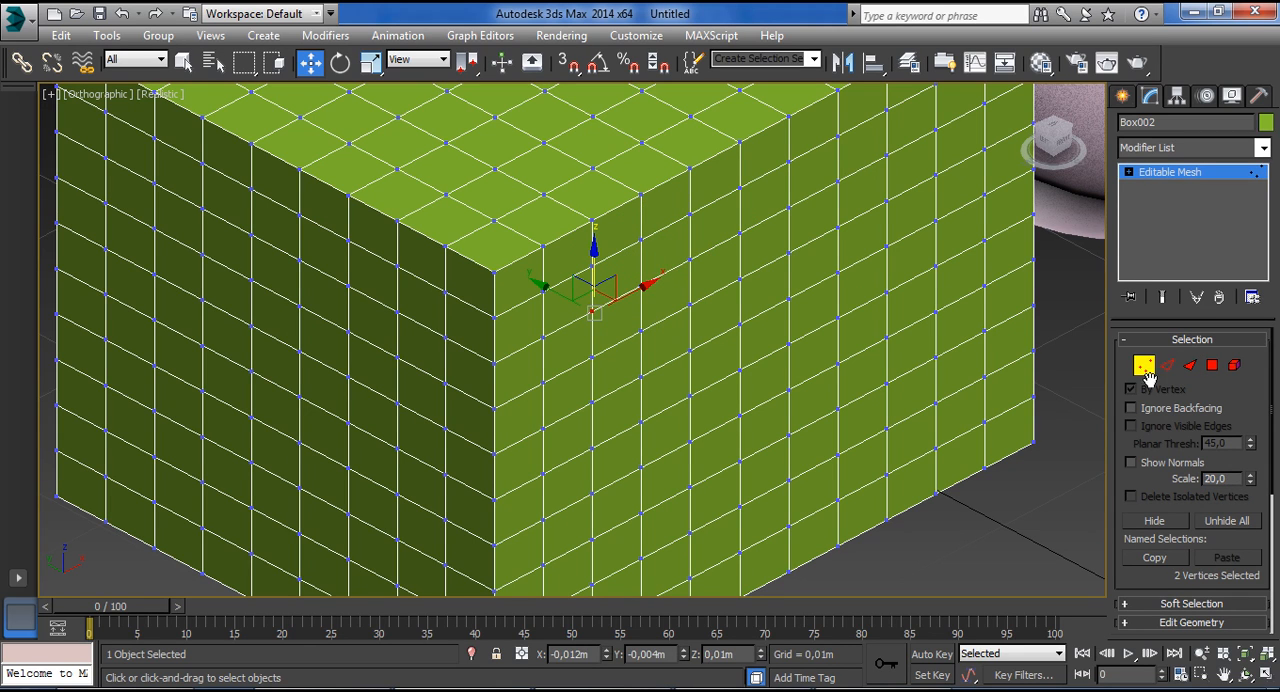
{"action": "left_click", "coordinate": [1166, 410]}
Leave the box's Vertex level, select the sphere, and view it straight from the front.
{"action": "scroll", "coordinate": [893, 427], "scroll_direction": "down", "scroll_amount": 5}
{"action": "middle_click_drag", "start_coordinate": [950, 356], "coordinate": [648, 360], "text": "alt"}
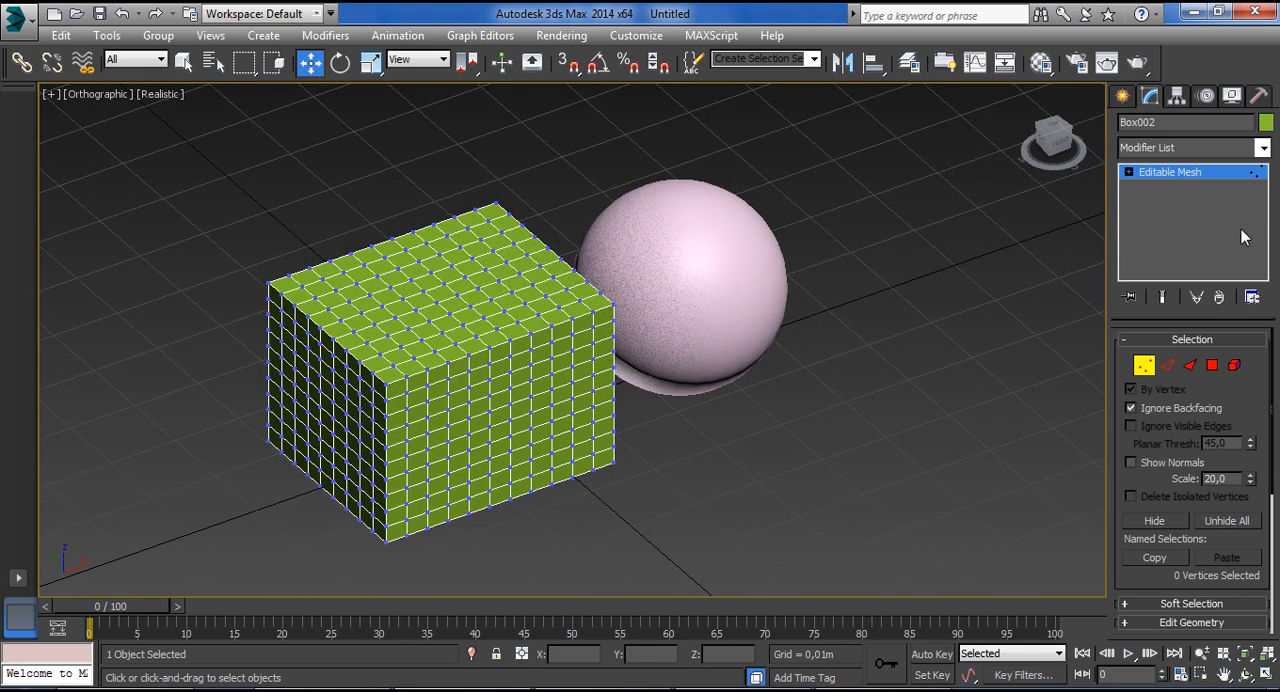
{"action": "left_click", "coordinate": [1200, 177]}
{"action": "left_click", "coordinate": [738, 345]}
{"action": "middle_click_drag", "start_coordinate": [932, 361], "coordinate": [862, 303], "text": "alt"}
{"action": "left_click", "coordinate": [1050, 140]}
{"action": "scroll", "coordinate": [691, 303], "scroll_direction": "up", "scroll_amount": 5}
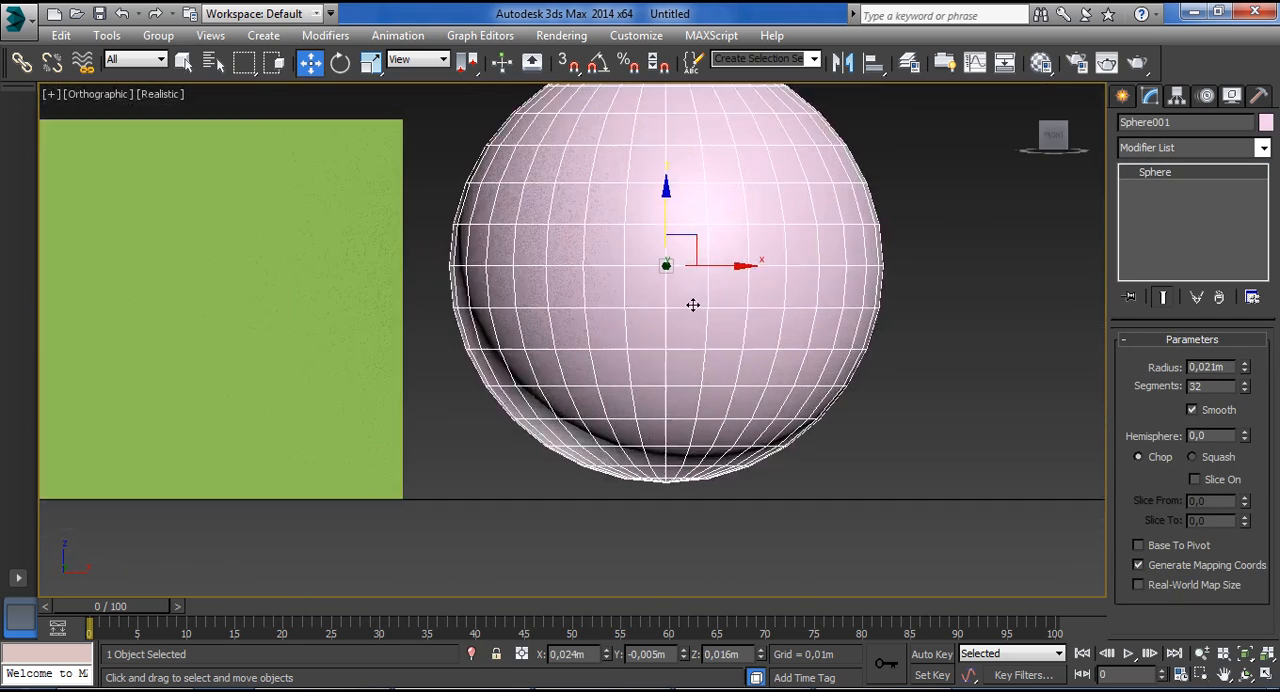
{"action": "middle_click_drag", "start_coordinate": [774, 204], "coordinate": [767, 224], "text": "alt"}
{"action": "left_click", "coordinate": [1052, 135]}
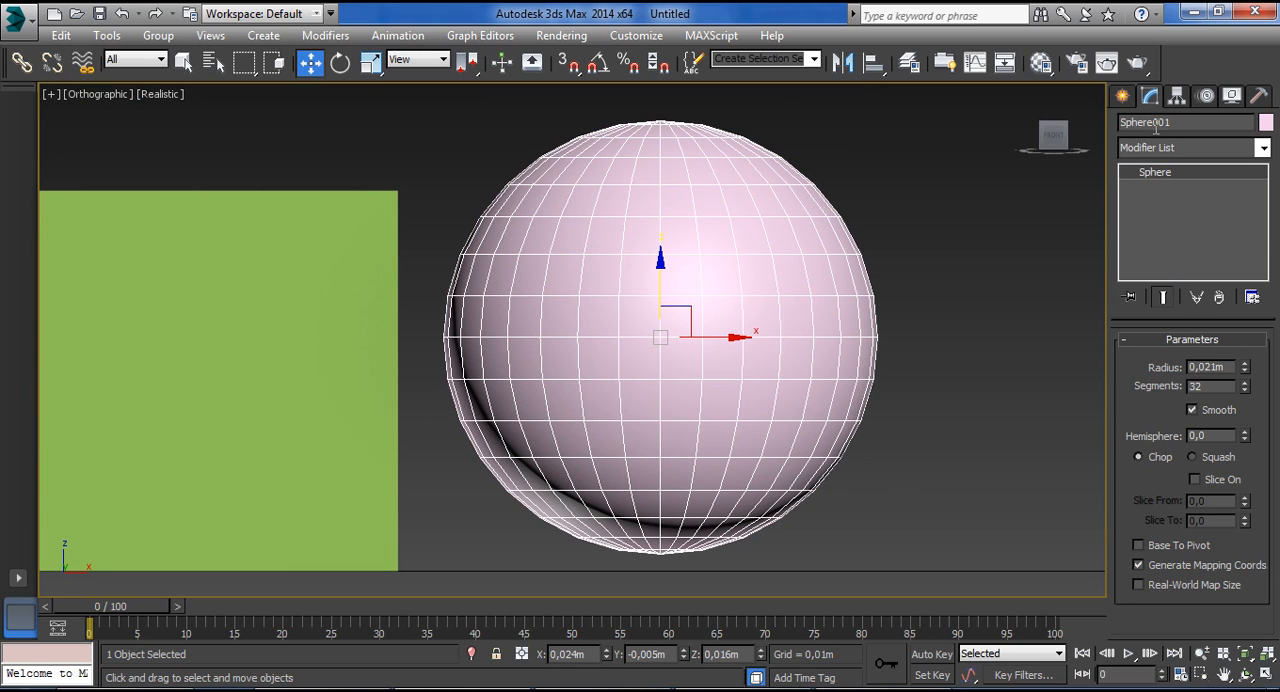
Convert the sphere to an Editable Mesh and enter Edge level.
{"action": "right_click", "coordinate": [1160, 236]}
{"action": "left_click", "coordinate": [1185, 358]}
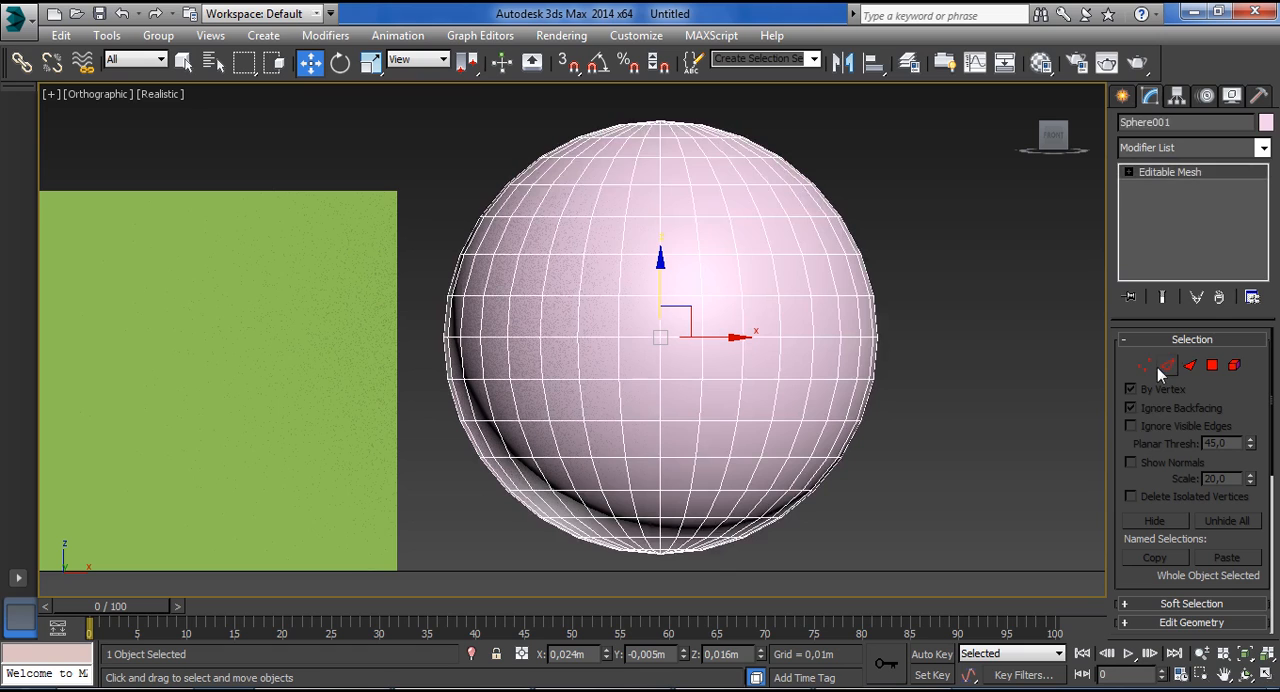
{"action": "left_click", "coordinate": [1165, 367]}
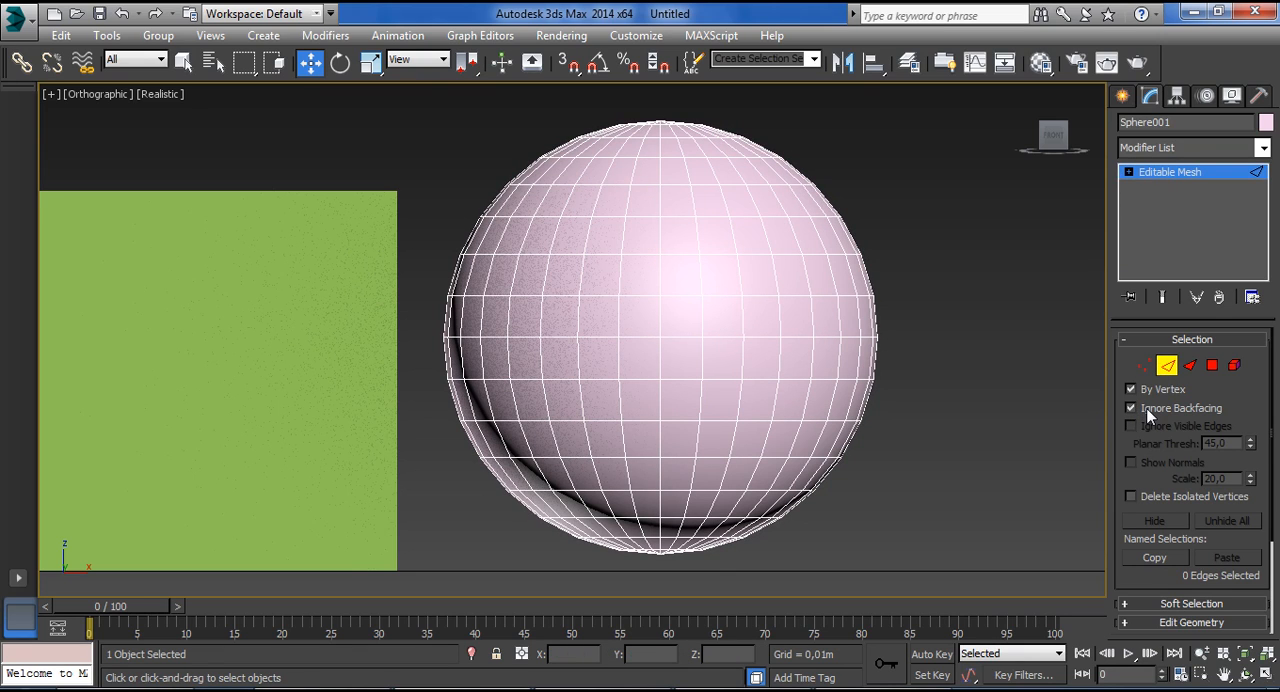
Isolate the sphere and arrange Top and Front viewports side by side, with the sphere enlarged in each.
{"action": "key", "text": "alt+q"}
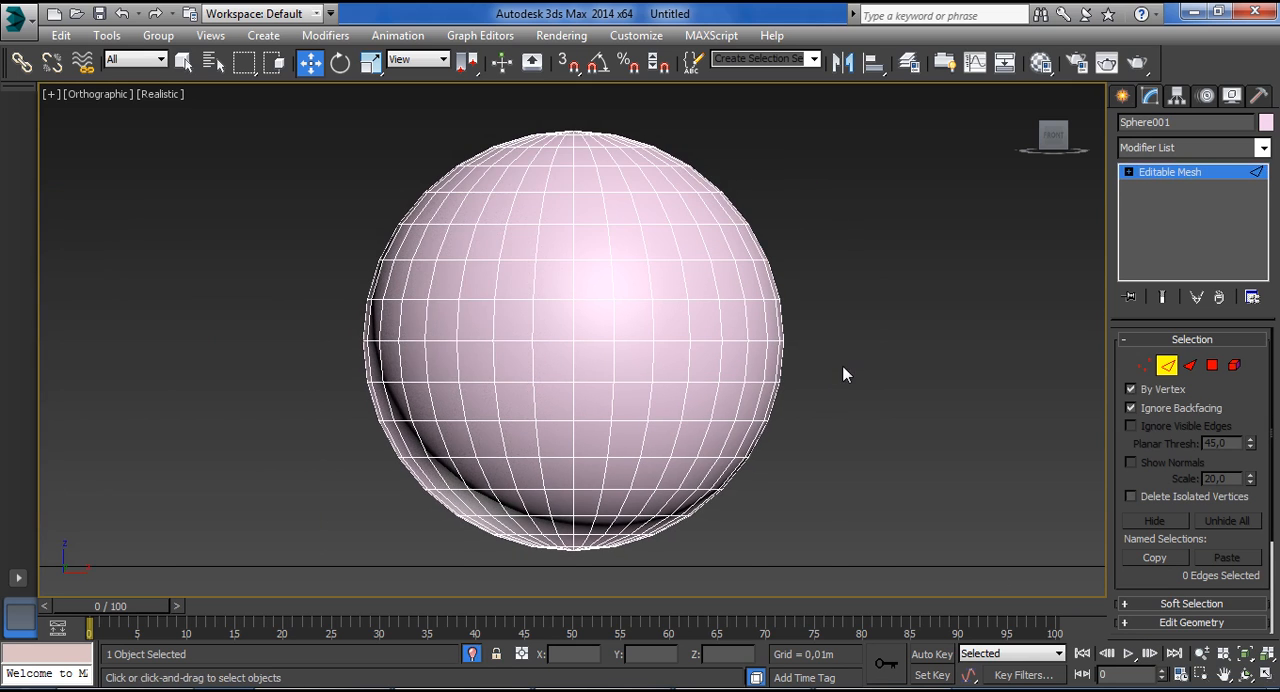
{"action": "key", "text": "alt+w"}
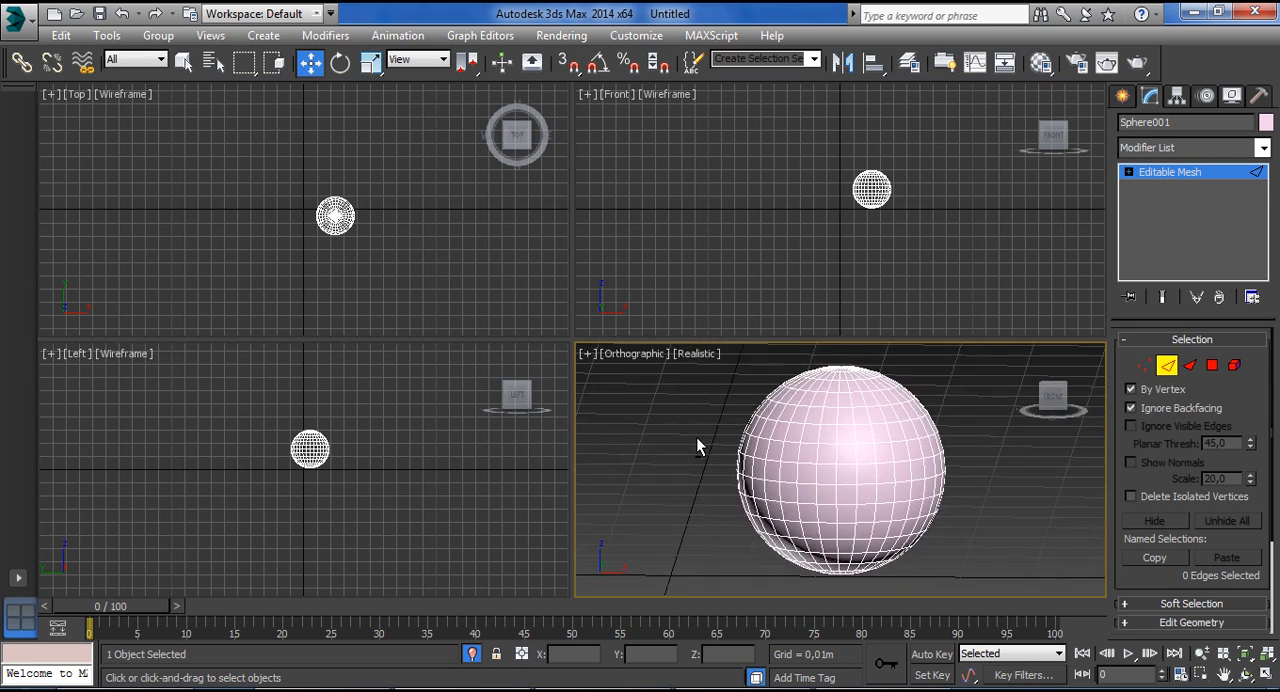
{"action": "left_click", "coordinate": [17, 582]}
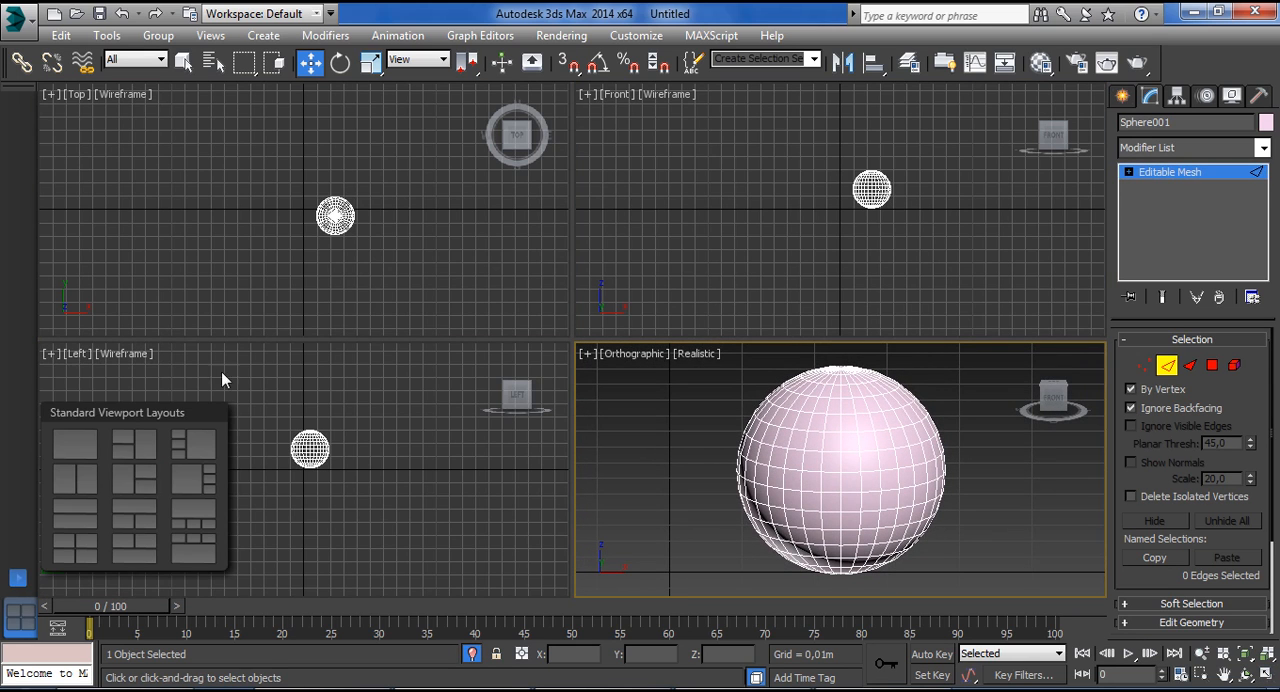
{"action": "left_click", "coordinate": [86, 512]}
{"action": "scroll", "coordinate": [360, 335], "scroll_direction": "up", "scroll_amount": 10}
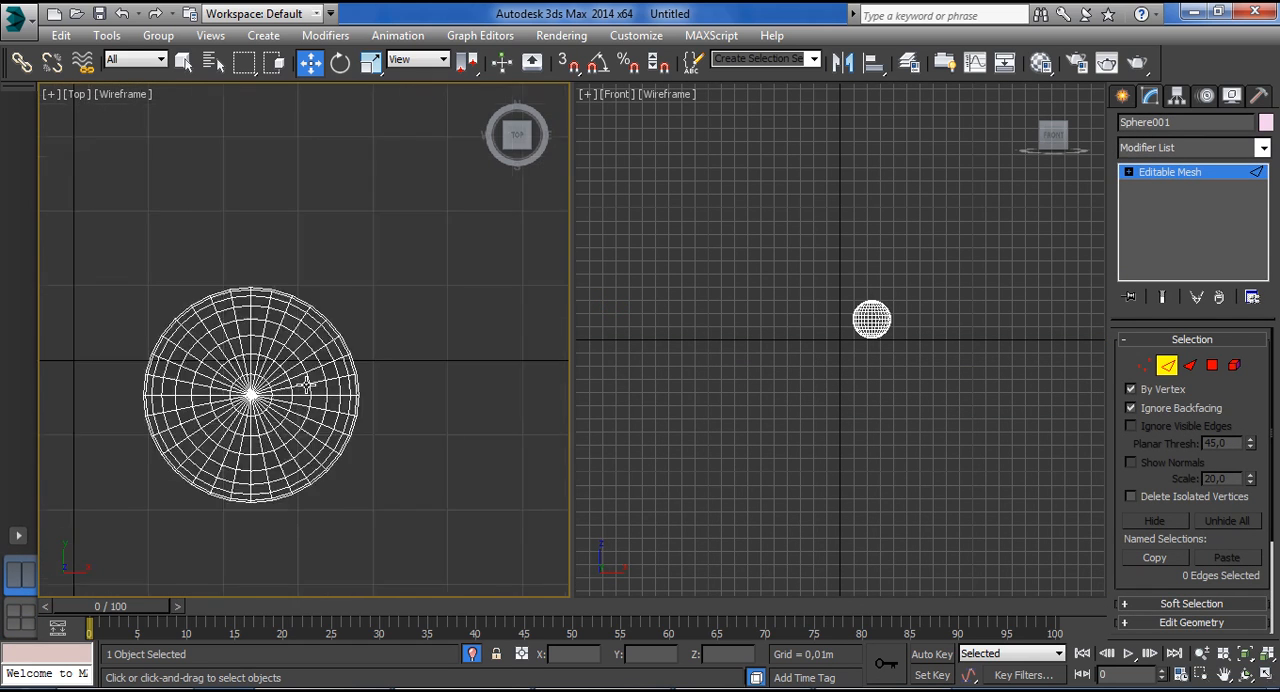
{"action": "scroll", "coordinate": [367, 385], "scroll_direction": "up", "scroll_amount": 3}
{"action": "scroll", "coordinate": [820, 340], "scroll_direction": "up", "scroll_amount": 12}
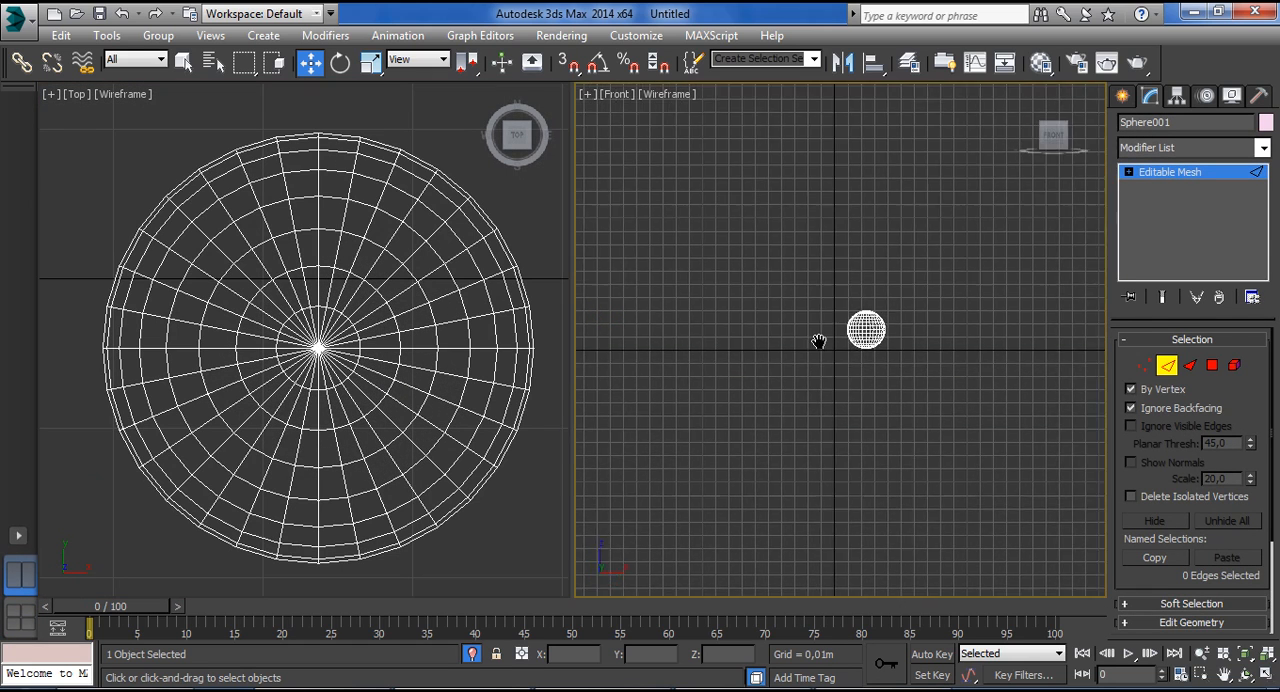
{"action": "scroll", "coordinate": [822, 338], "scroll_direction": "up", "scroll_amount": 4}
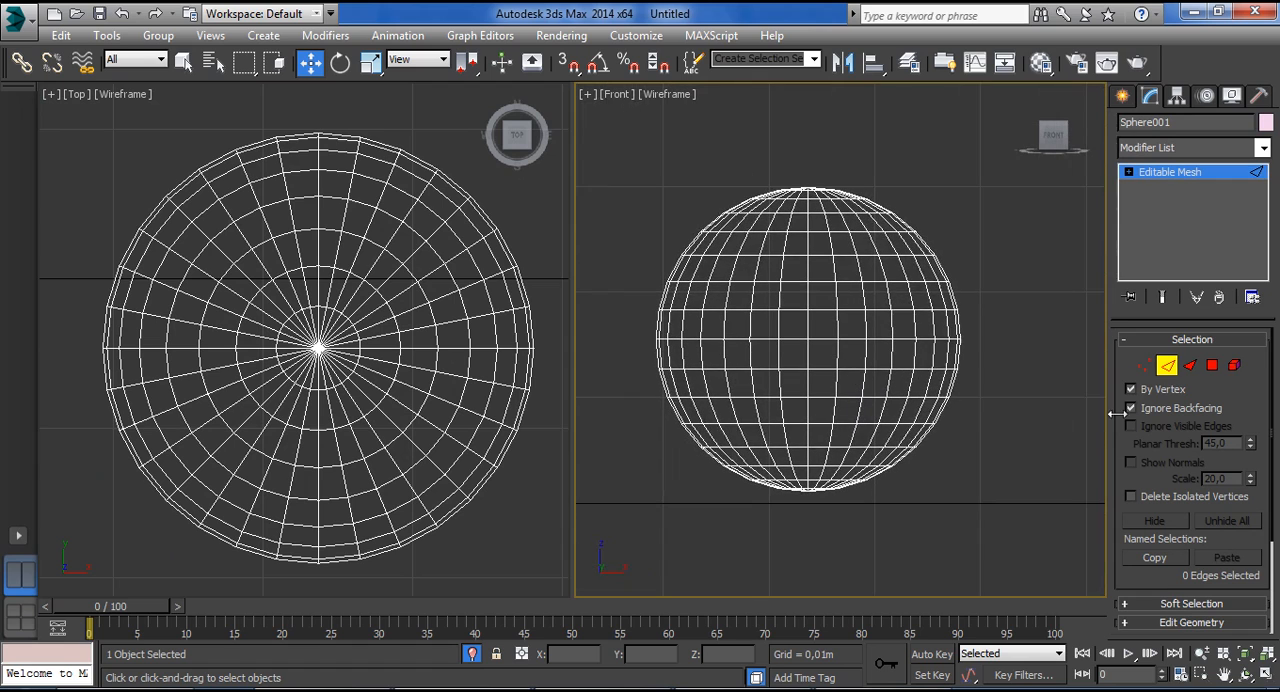
Use a circular selection region at Vertex level, with Ignore Backfacing off, and select the sphere's pole vertex in the Top view.
{"action": "left_click_drag", "start_coordinate": [244, 62], "coordinate": [252, 136]}
{"action": "left_click", "coordinate": [1143, 366]}
{"action": "left_click", "coordinate": [318, 348]}
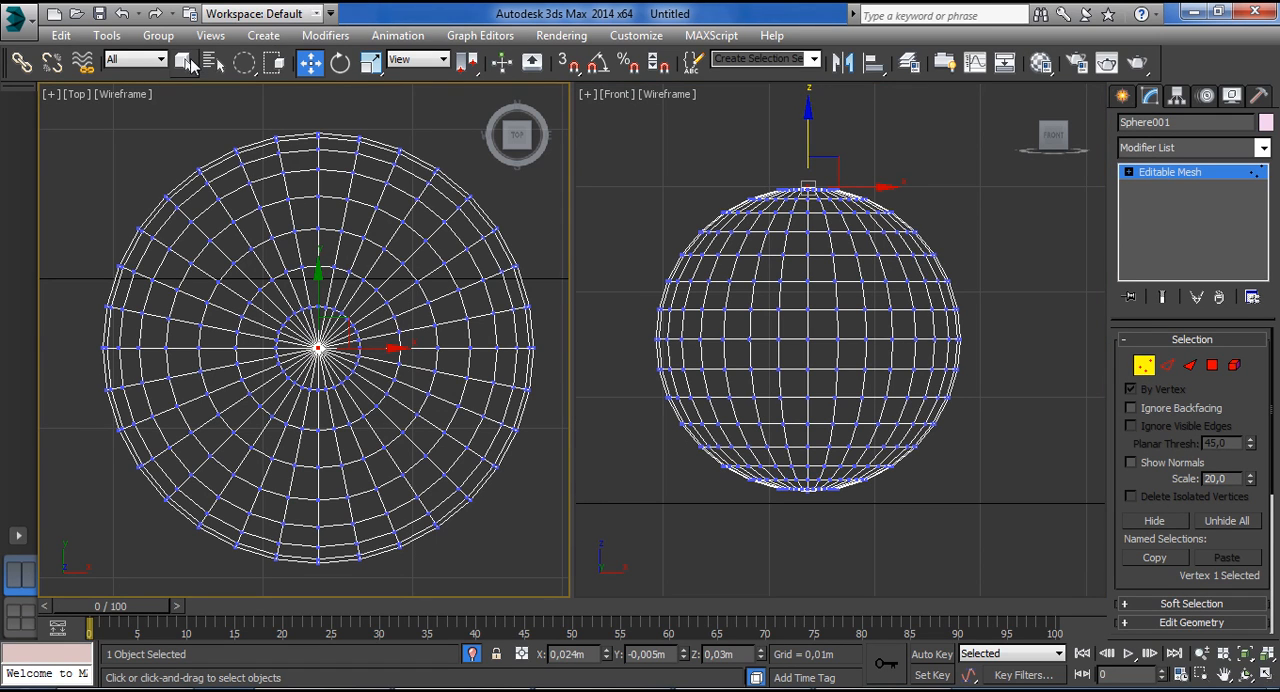
Region-select the first vertex ring and pole in the Top view, then deselect the vertices at the sphere's lower pole in the Front view.
{"action": "left_click", "coordinate": [187, 62]}
{"action": "left_click_drag", "start_coordinate": [318, 348], "coordinate": [386, 406]}
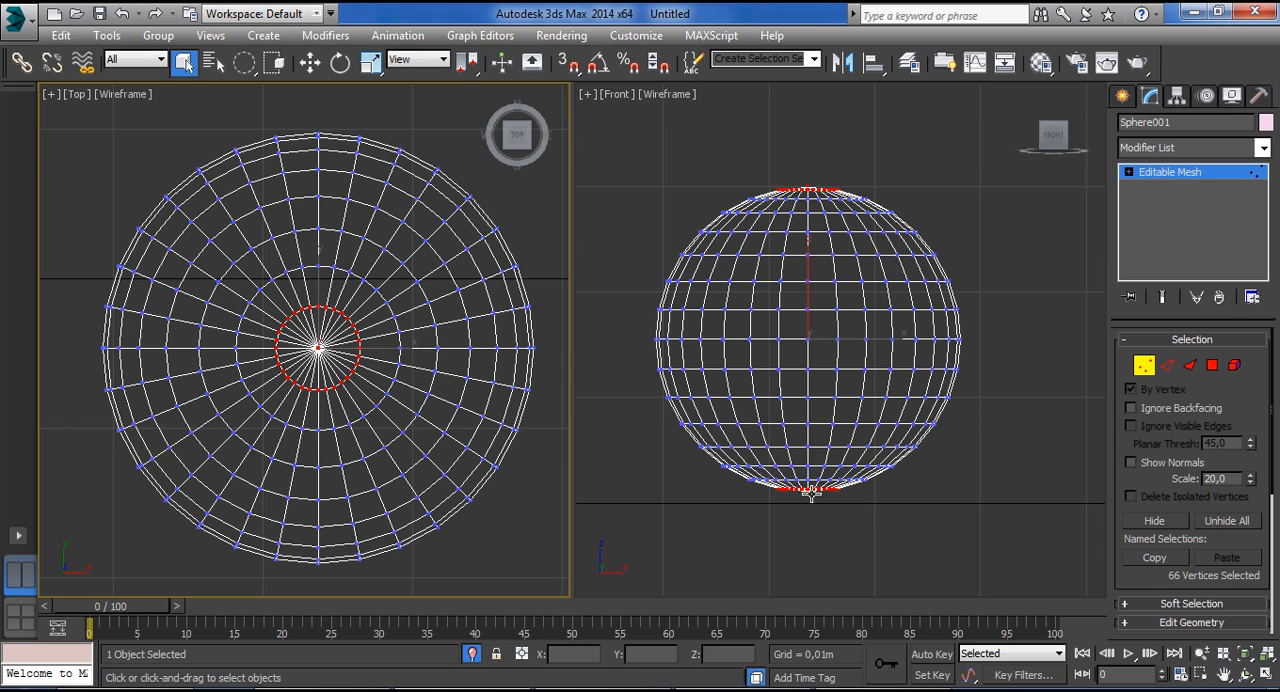
{"action": "left_click_drag", "start_coordinate": [808, 486], "coordinate": [843, 548], "text": "alt"}
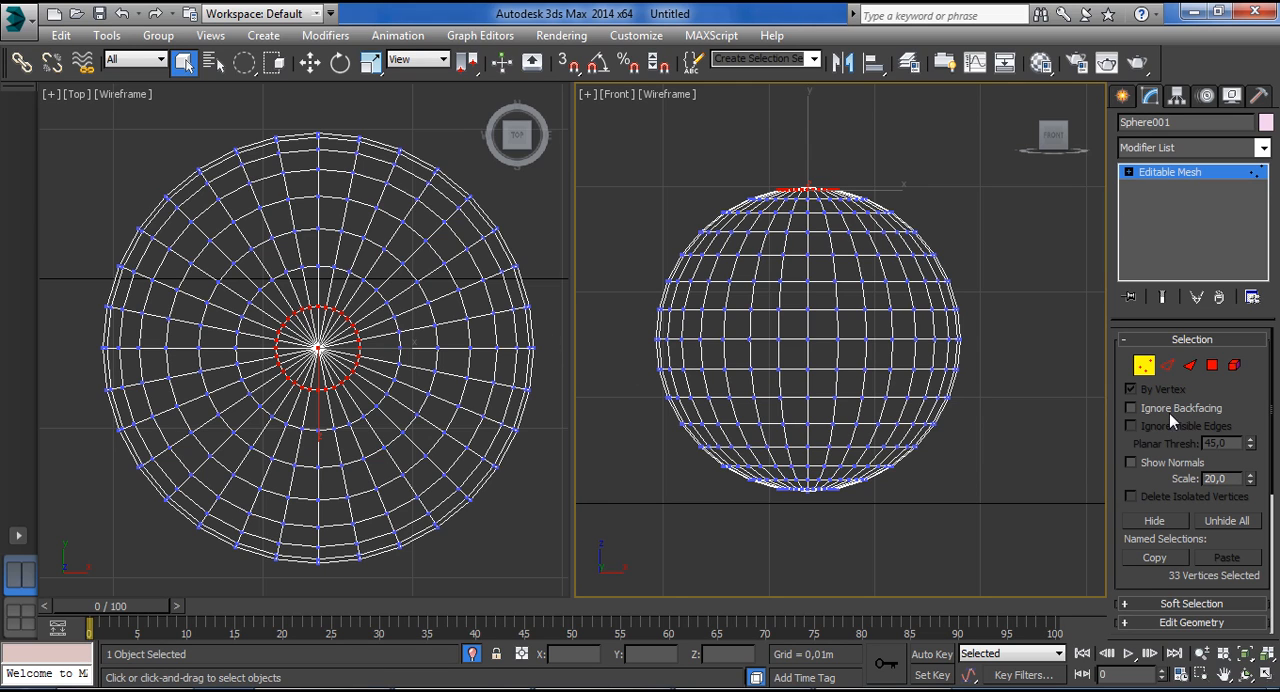
Turn on Ignore Backfacing and region-select patches of vertices around the sphere's centre in the Top view.
{"action": "left_click", "coordinate": [390, 342]}
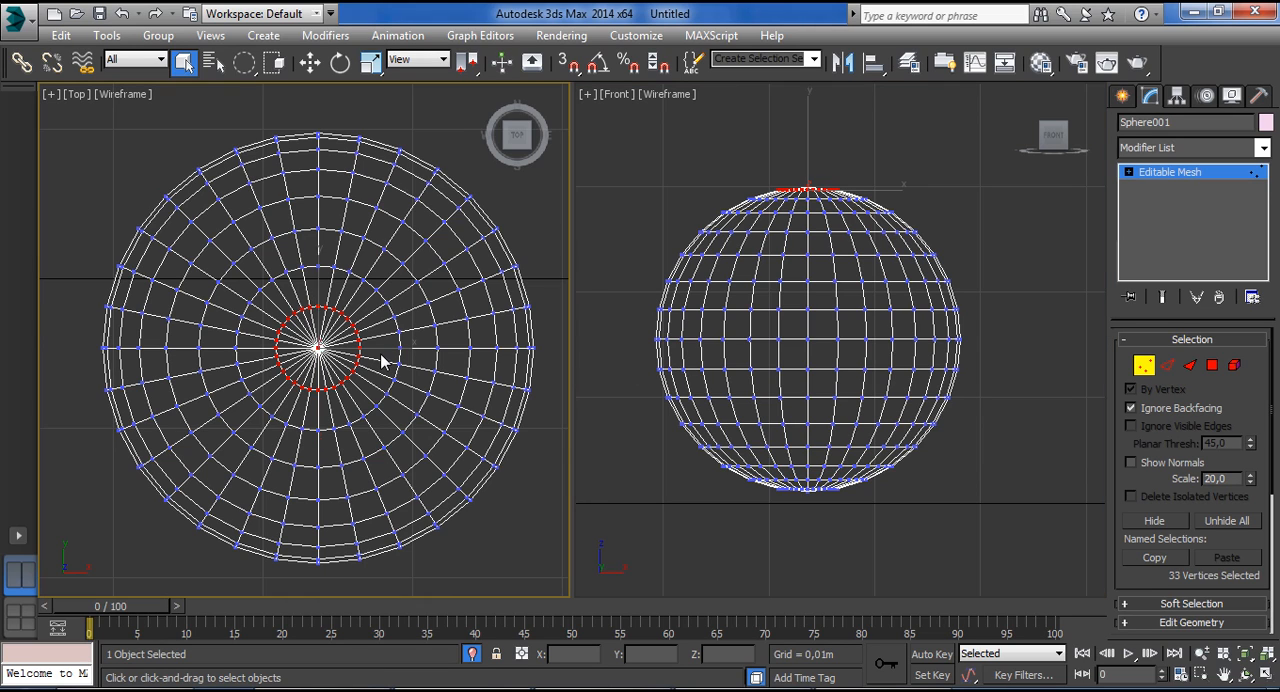
{"action": "left_click_drag", "start_coordinate": [316, 347], "coordinate": [372, 418]}
{"action": "left_click_drag", "start_coordinate": [325, 255], "coordinate": [463, 340]}
{"action": "left_click_drag", "start_coordinate": [165, 300], "coordinate": [281, 380]}
{"action": "left_click_drag", "start_coordinate": [264, 423], "coordinate": [411, 494]}
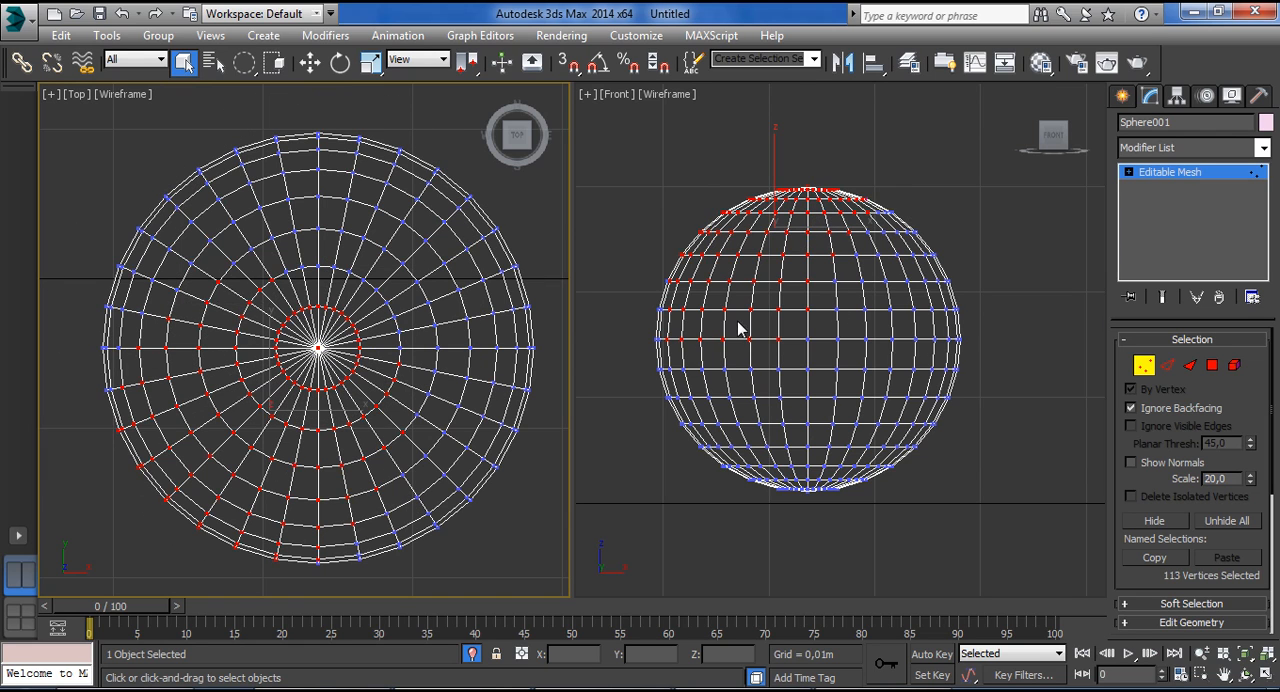
Extend the vertex selection in the Top view with large regions until the whole upper half of the sphere is selected.
{"action": "left_click_drag", "start_coordinate": [215, 121], "coordinate": [489, 256]}
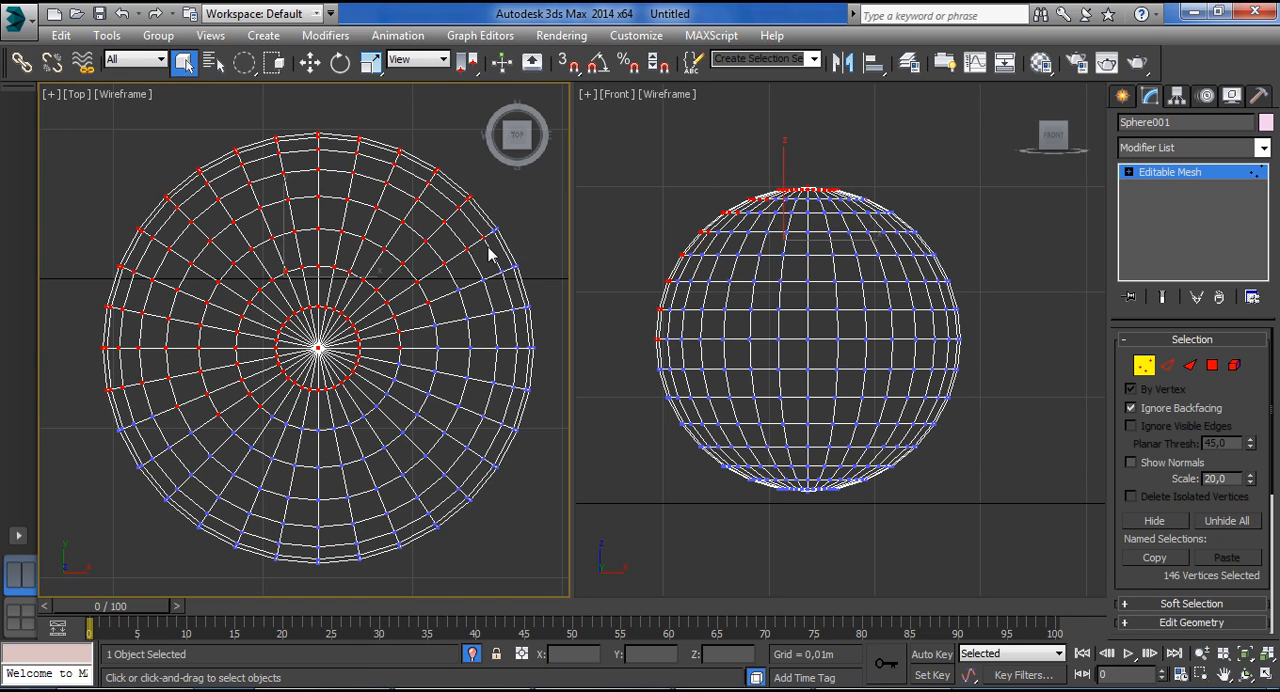
{"action": "left_click_drag", "start_coordinate": [447, 301], "coordinate": [560, 428]}
{"action": "left_click_drag", "start_coordinate": [355, 415], "coordinate": [515, 518]}
{"action": "left_click_drag", "start_coordinate": [104, 113], "coordinate": [782, 674]}
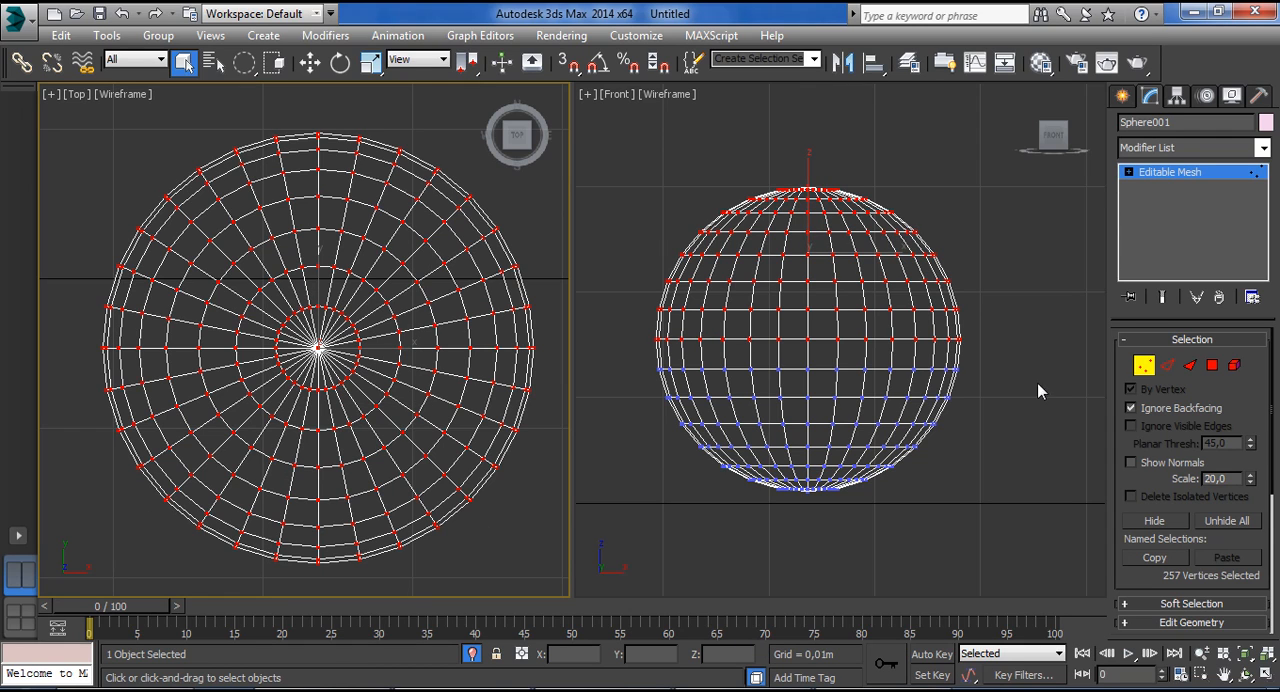
Leave Vertex level, turn off Ignore Backfacing and enter Edge level with nothing selected.
{"action": "left_click", "coordinate": [1145, 367]}
{"action": "left_click", "coordinate": [1145, 367]}
{"action": "left_click", "coordinate": [1136, 409]}
{"action": "left_click", "coordinate": [1167, 365]}
{"action": "left_click", "coordinate": [1035, 418]}
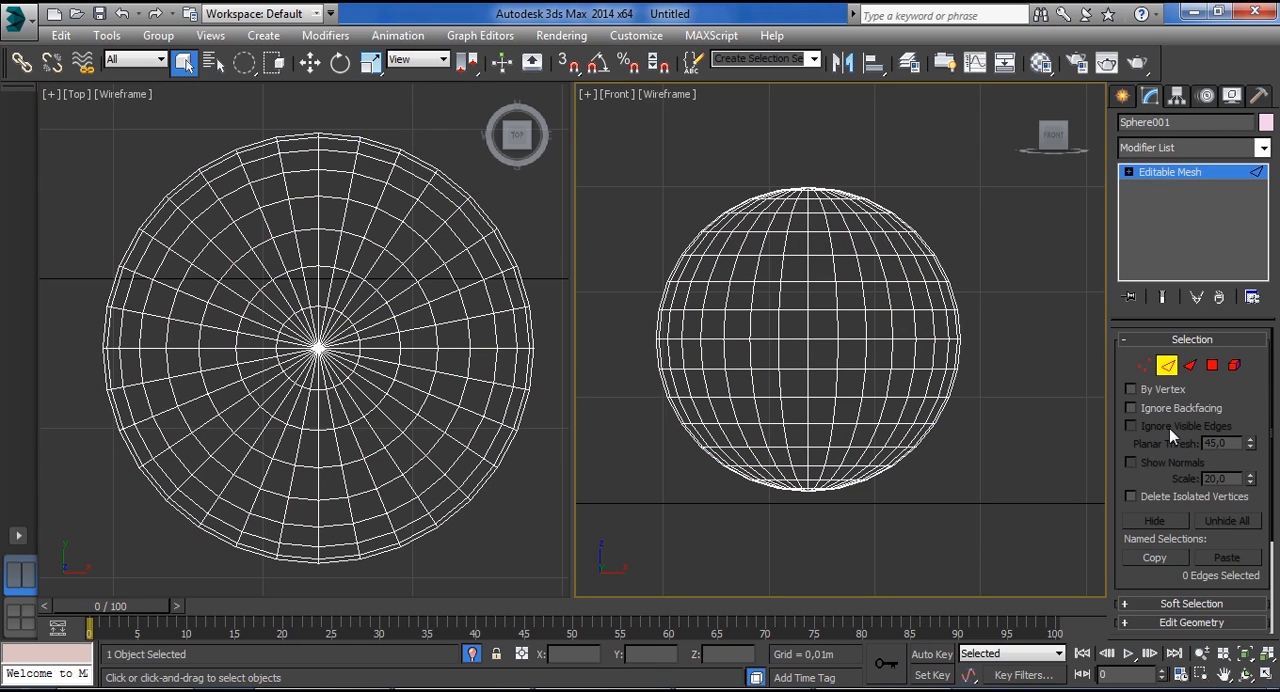
Switch to Polygon level, turn on Ignore Visible Edges and select the sphere's faces in the Front view.
{"action": "left_click", "coordinate": [1190, 367]}
{"action": "left_click", "coordinate": [1213, 366]}
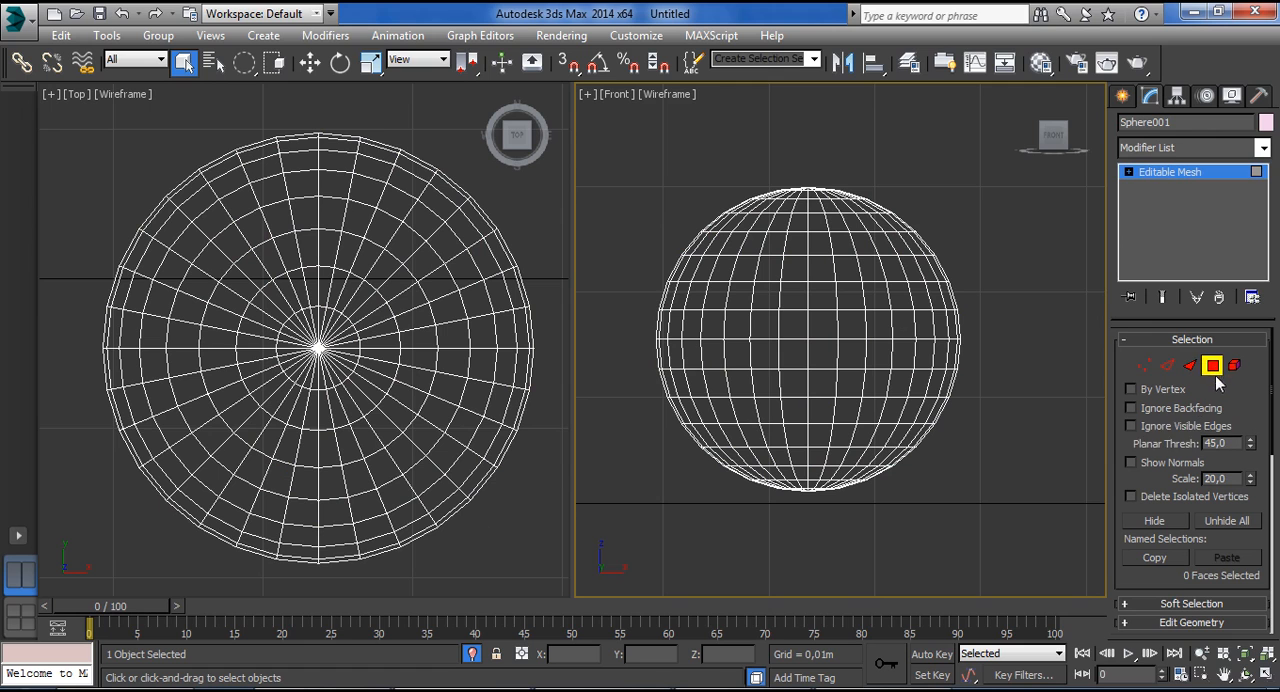
{"action": "left_click", "coordinate": [1163, 428]}
{"action": "left_click_drag", "start_coordinate": [790, 296], "coordinate": [826, 362]}
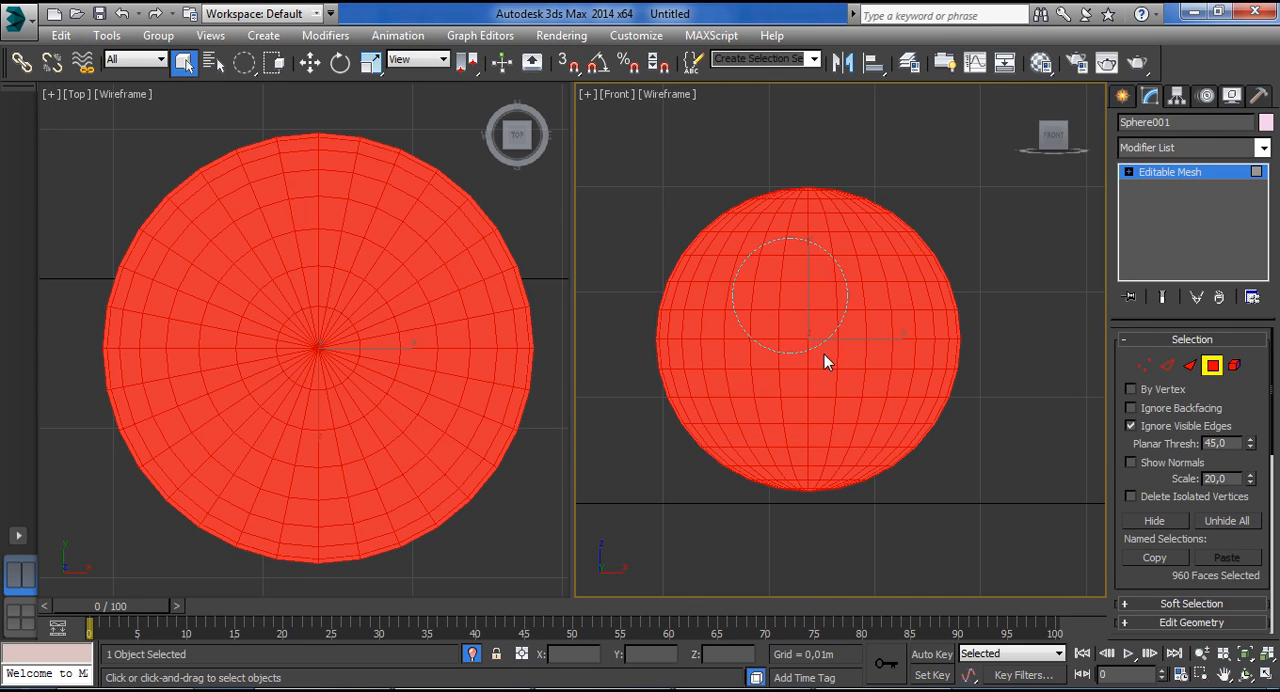
{"action": "middle_click_drag", "start_coordinate": [526, 357], "coordinate": [530, 312], "text": "alt"}
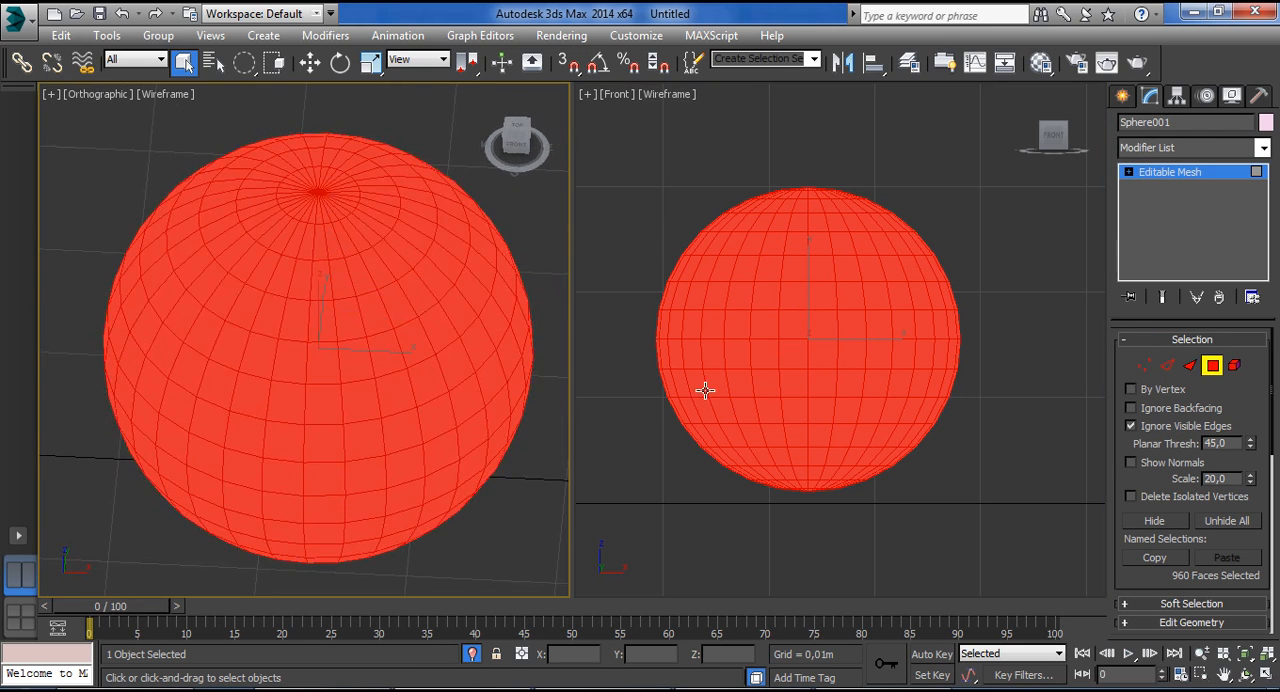
{"action": "left_click", "coordinate": [853, 533]}
{"action": "left_click", "coordinate": [829, 368]}
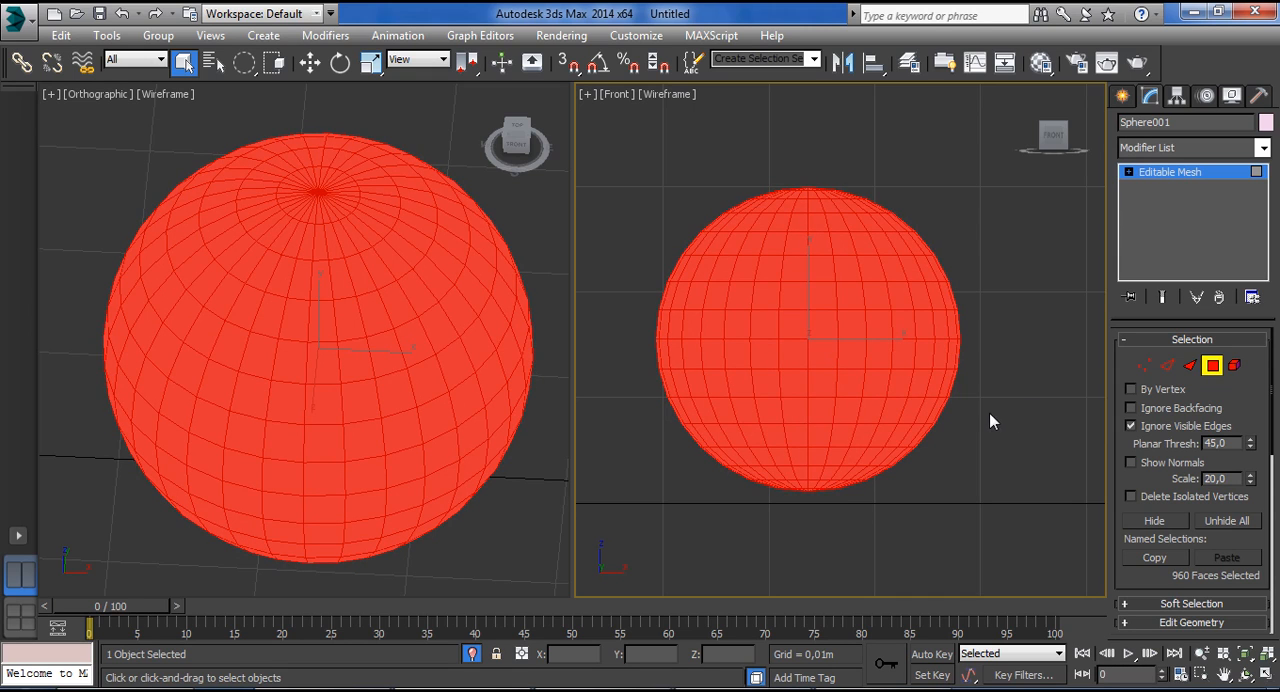
{"action": "middle_click_drag", "start_coordinate": [1020, 357], "coordinate": [986, 380], "text": "alt"}
Set the planar threshold to 1 and show the sphere shaded with edges in a single maximized viewport.
{"action": "left_click", "coordinate": [1222, 443]}
{"action": "type", "text": "1"}
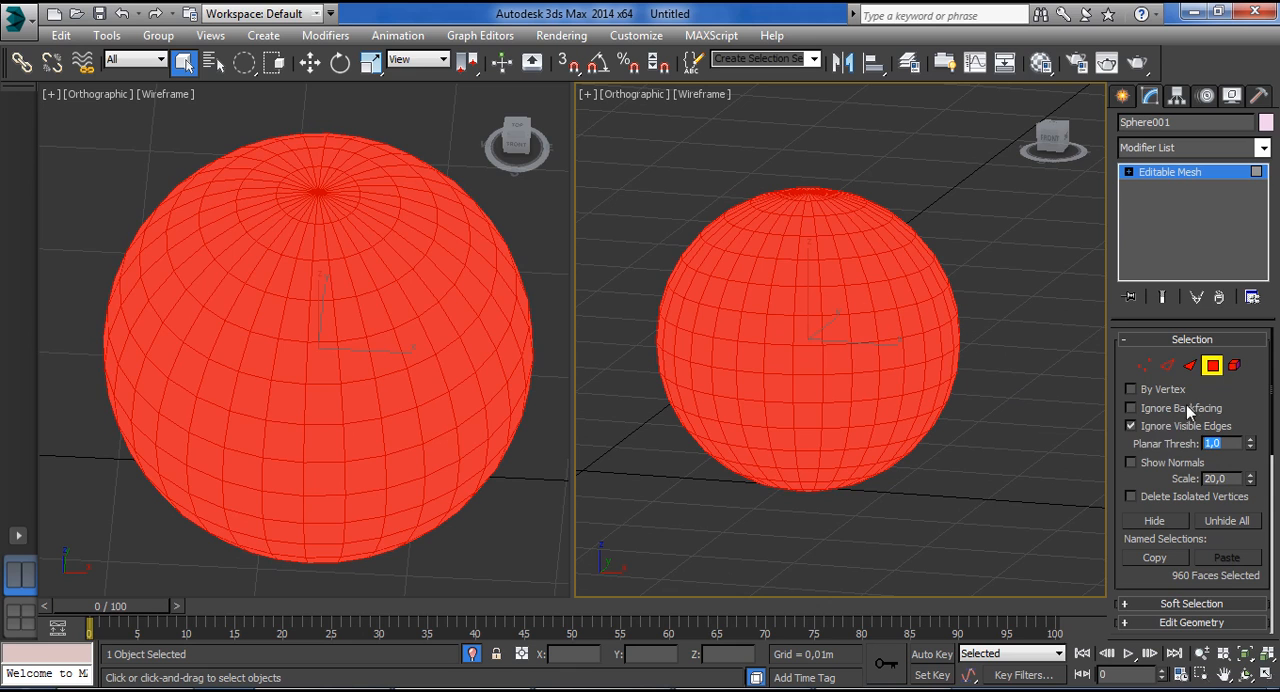
{"action": "left_click", "coordinate": [1211, 367]}
{"action": "key", "text": "w"}
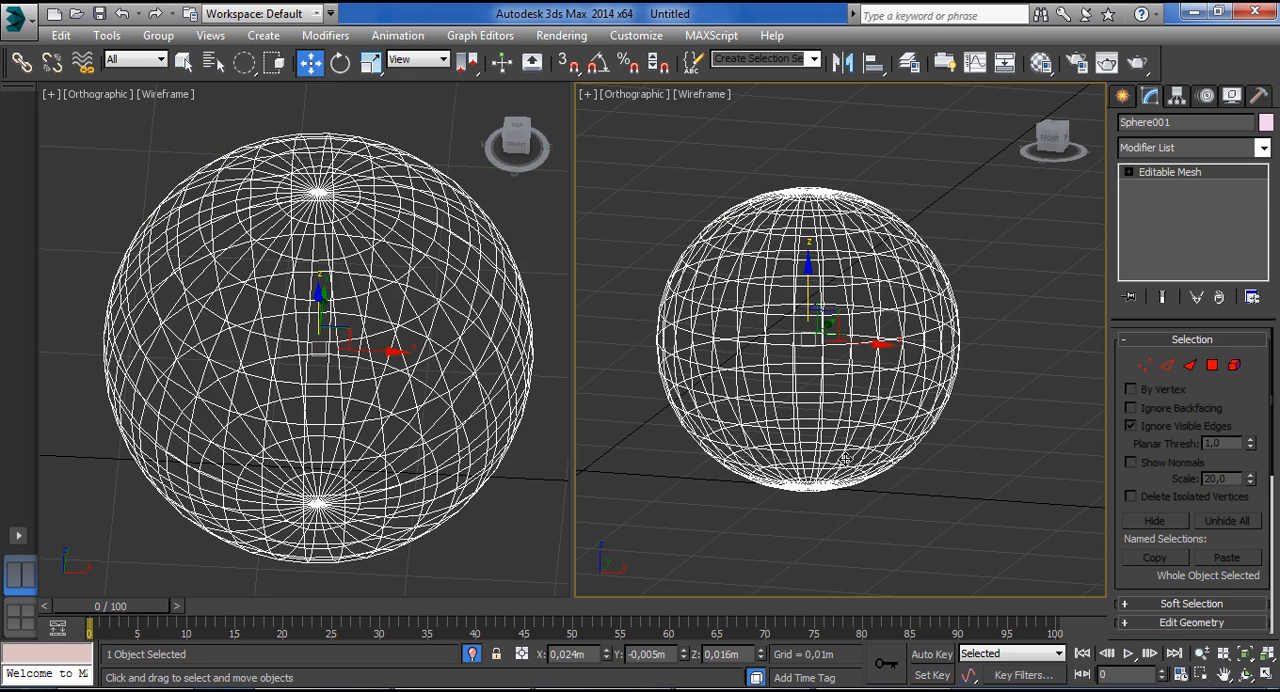
{"action": "key", "text": "F3"}
{"action": "left_click", "coordinate": [1267, 676]}
{"action": "mouse_move", "coordinate": [592, 474]}
{"action": "middle_mouse_down", "text": "alt"}
{"action": "mouse_move", "coordinate": [609, 455]}
{"action": "mouse_move", "coordinate": [734, 410]}
{"action": "middle_mouse_up", "text": "alt"}
{"action": "key", "text": "F3"}
{"action": "key", "text": "F3"}
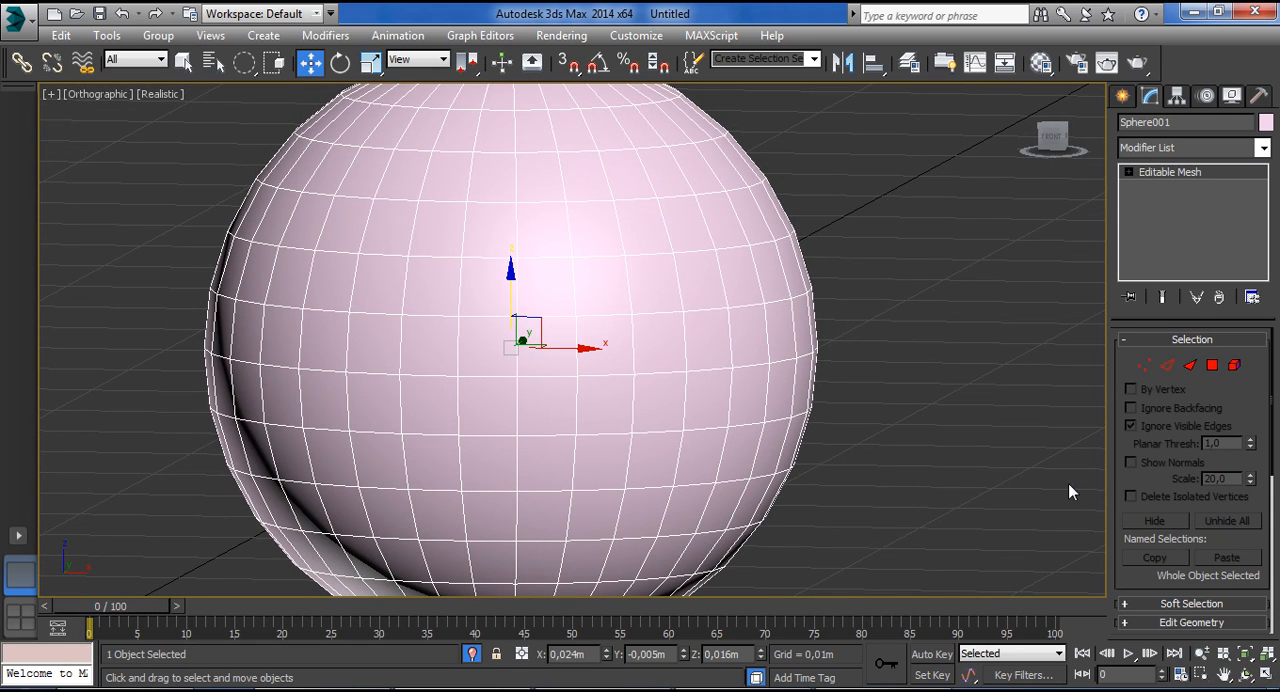
Return to Polygon level, clear the face selection and select a single polygon near the sphere's outer side.
{"action": "left_click", "coordinate": [1212, 365]}
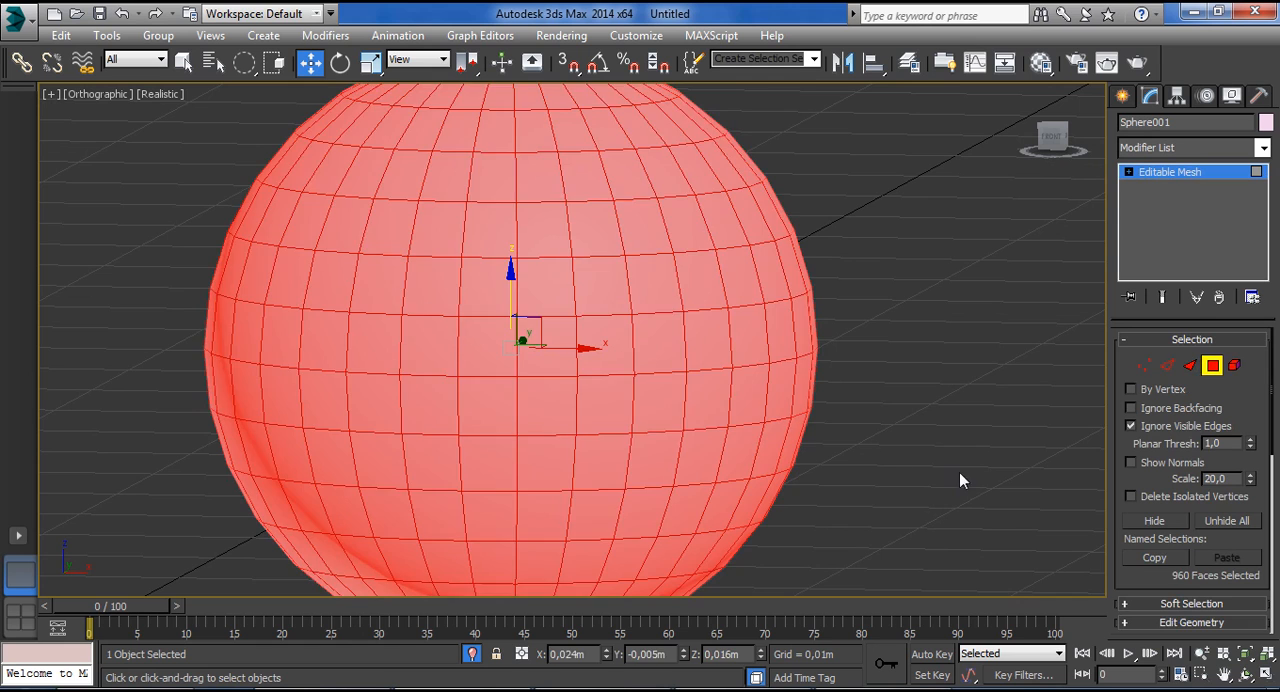
{"action": "left_click", "coordinate": [960, 481]}
{"action": "left_click", "coordinate": [705, 342]}
{"action": "mouse_move", "coordinate": [853, 340]}
{"action": "middle_mouse_down", "text": "alt"}
{"action": "mouse_move", "coordinate": [857, 322]}
{"action": "mouse_move", "coordinate": [857, 337]}
{"action": "middle_mouse_up", "text": "alt"}
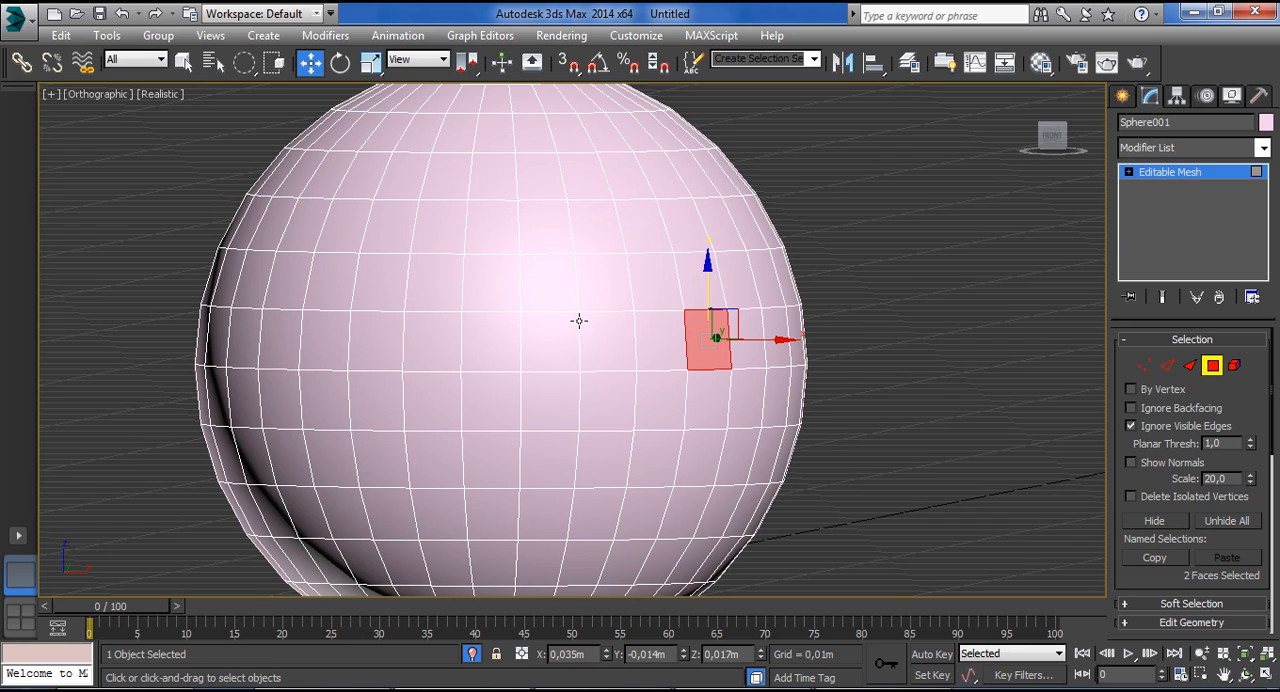
Move the selected polygon upward, shift polygons on the opposite side of the sphere vertically, and clear the selection.
{"action": "left_click_drag", "start_coordinate": [705, 295], "coordinate": [705, 187]}
{"action": "left_click", "coordinate": [330, 335]}
{"action": "left_click_drag", "start_coordinate": [327, 298], "coordinate": [437, 222]}
{"action": "left_click", "coordinate": [840, 420]}
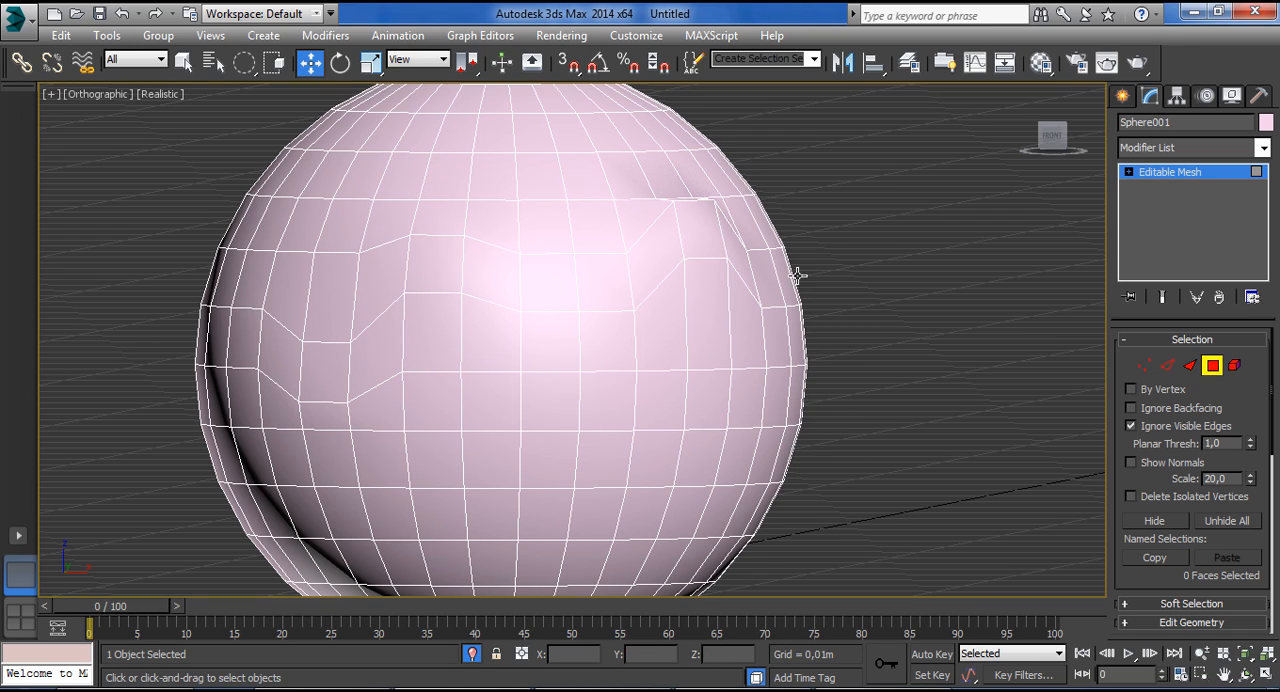
Select polygons on the sphere's front using the plain Select tool and a rectangular selection region.
{"action": "left_click", "coordinate": [522, 292]}
{"action": "left_click_drag", "start_coordinate": [1130, 572], "coordinate": [1130, 618]}
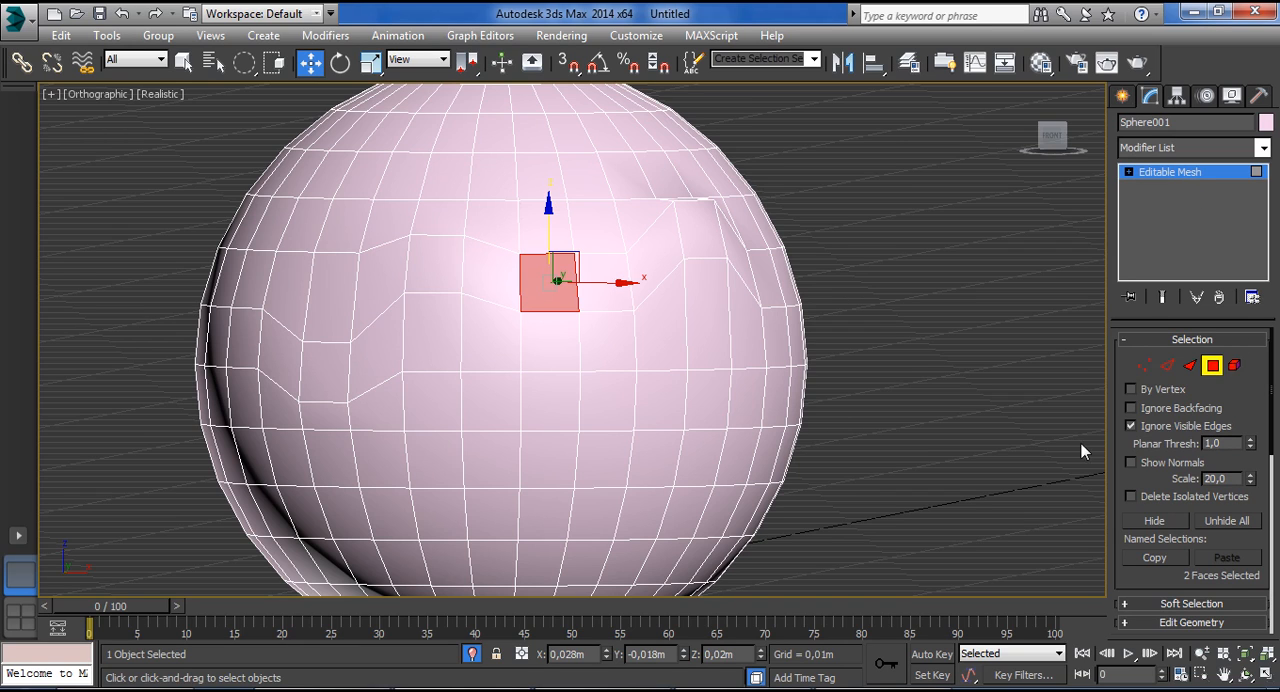
{"action": "left_click_drag", "start_coordinate": [556, 282], "coordinate": [610, 286]}
{"action": "left_click", "coordinate": [183, 62]}
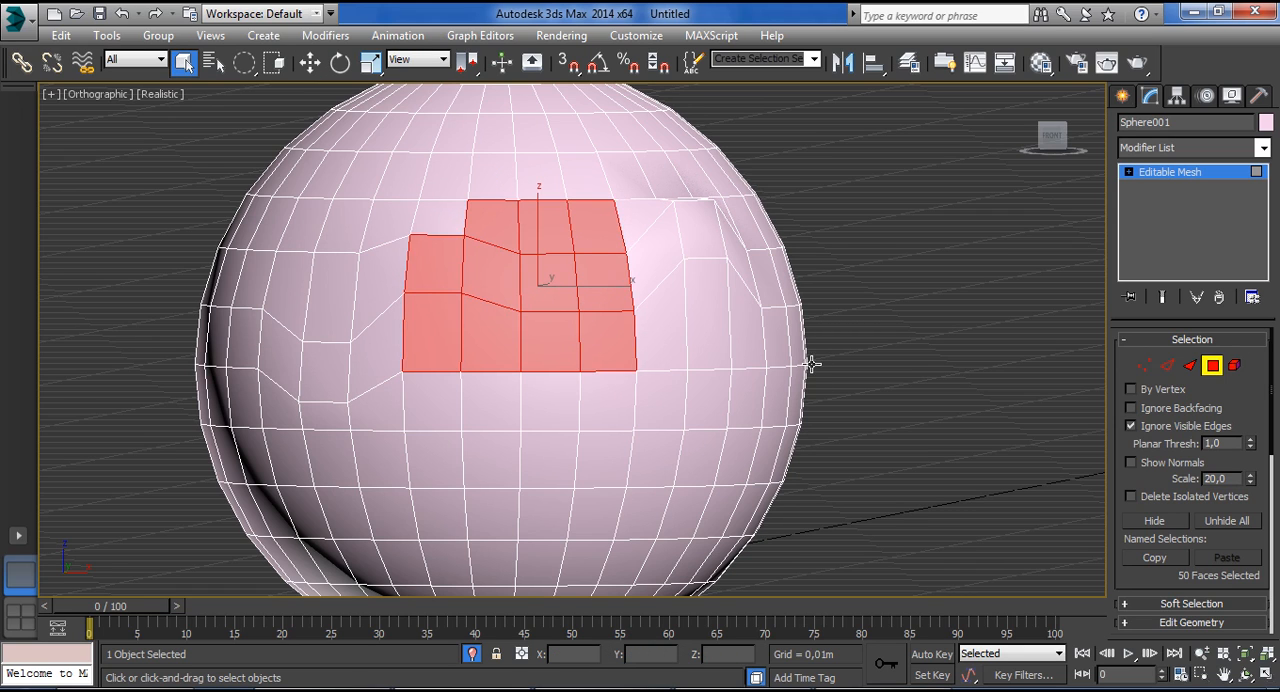
{"action": "left_click_drag", "start_coordinate": [245, 63], "coordinate": [253, 97]}
{"action": "left_click_drag", "start_coordinate": [448, 450], "coordinate": [601, 470]}
{"action": "left_click_drag", "start_coordinate": [768, 465], "coordinate": [412, 478]}
Set the planar threshold to 20, pick a polygon on the sphere's front, then clear the selection.
{"action": "left_click", "coordinate": [1215, 443]}
{"action": "type", "text": "20"}
{"action": "key", "text": "Return"}
{"action": "left_click", "coordinate": [523, 423]}
{"action": "left_click", "coordinate": [971, 457]}
Set the planar threshold to 10 and region-select polygons across the sphere's lower front.
{"action": "type", "text": "10"}
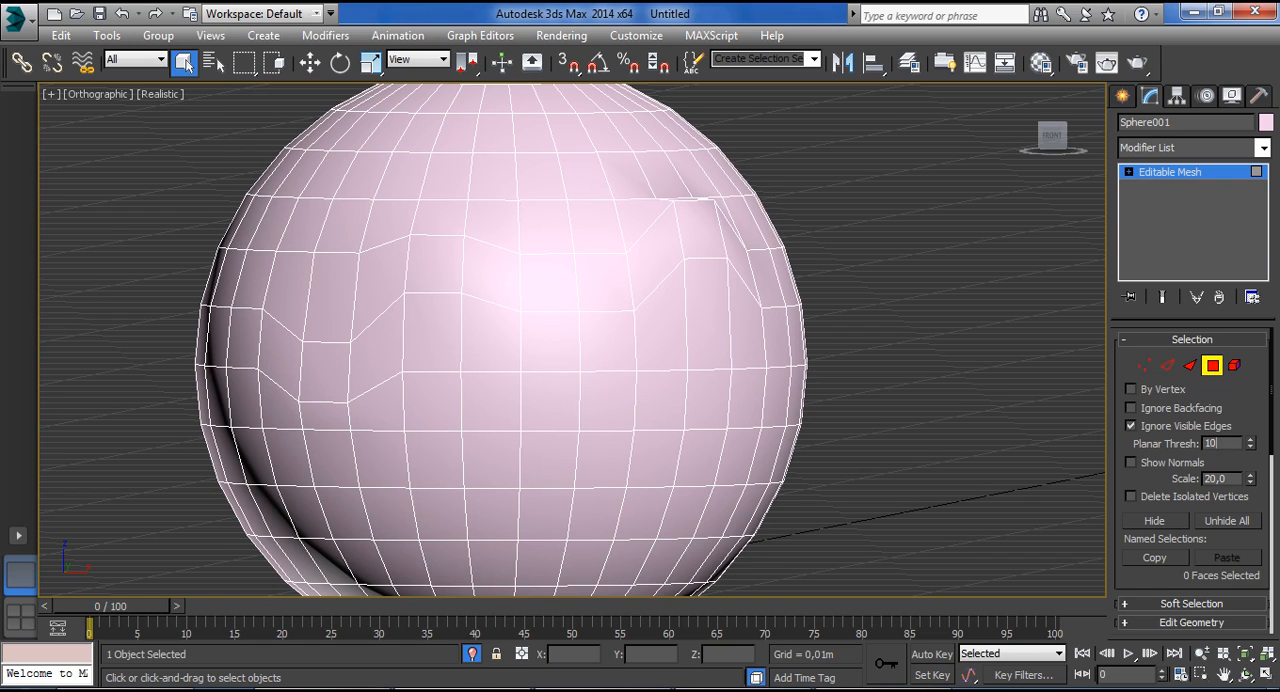
{"action": "left_click_drag", "start_coordinate": [509, 461], "coordinate": [631, 467]}
{"action": "left_click_drag", "start_coordinate": [348, 461], "coordinate": [641, 465]}
{"action": "left_click_drag", "start_coordinate": [583, 398], "coordinate": [726, 418]}
{"action": "left_click_drag", "start_coordinate": [396, 452], "coordinate": [671, 465]}
{"action": "left_click_drag", "start_coordinate": [541, 392], "coordinate": [822, 407]}
{"action": "left_click_drag", "start_coordinate": [343, 445], "coordinate": [670, 489]}
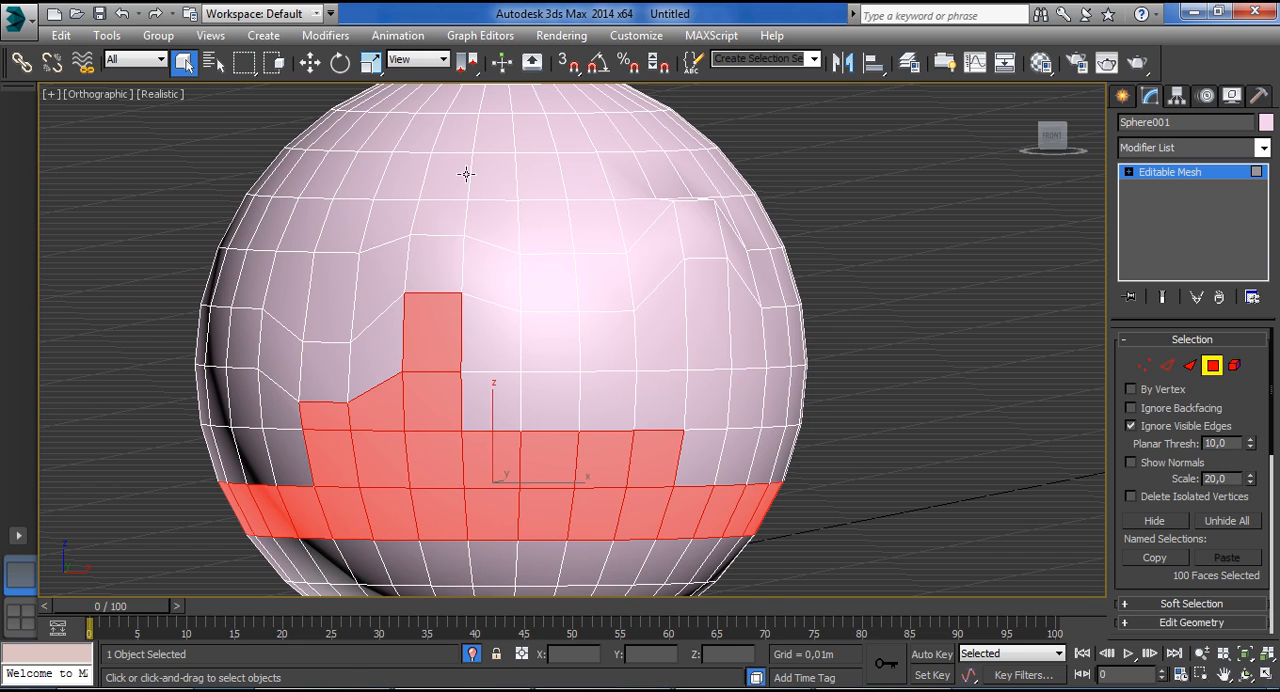
Try further region selections on the sphere's upper rows and select the two polygon bands near its underside.
{"action": "left_click_drag", "start_coordinate": [466, 174], "coordinate": [631, 195]}
{"action": "left_click_drag", "start_coordinate": [496, 566], "coordinate": [632, 585]}
{"action": "middle_click_drag", "start_coordinate": [753, 520], "coordinate": [740, 543], "text": "alt"}
{"action": "middle_click_drag", "start_coordinate": [740, 543], "coordinate": [790, 385]}
{"action": "middle_click_drag", "start_coordinate": [755, 478], "coordinate": [871, 477], "text": "alt"}
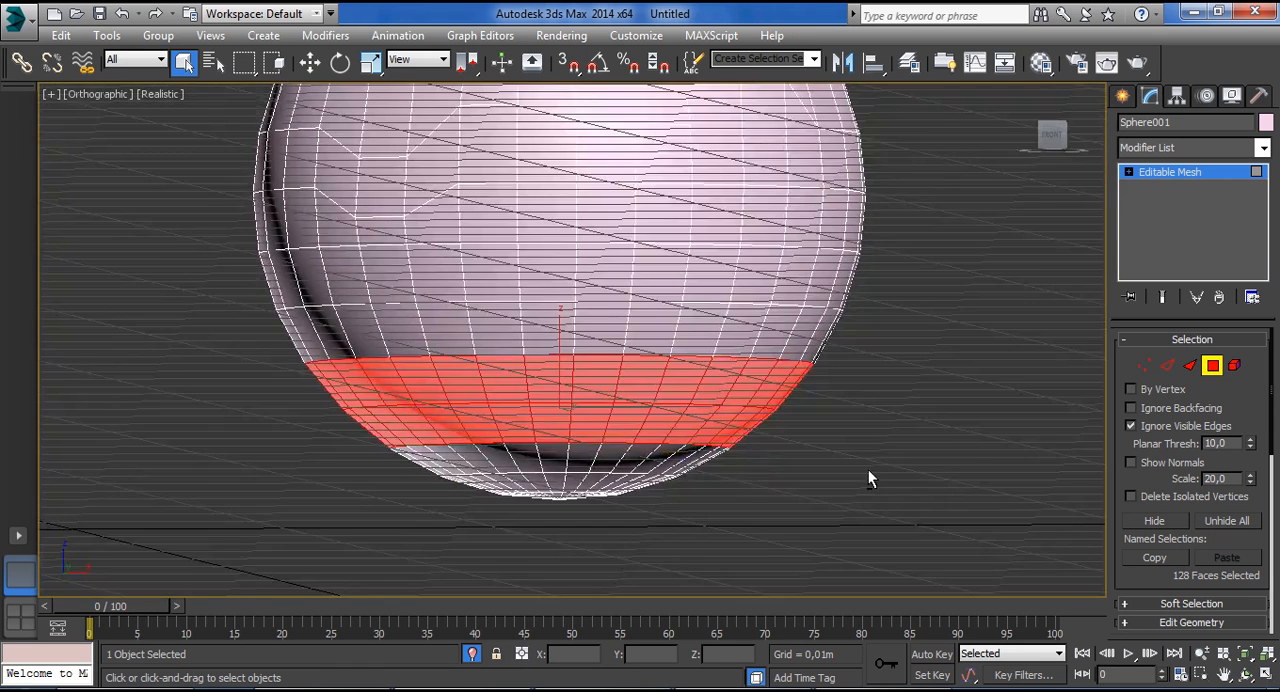
Replace the selection with a short horizontal row of polygons just below the sphere's middle.
{"action": "mouse_move", "coordinate": [517, 452]}
{"action": "left_mouse_down"}
{"action": "mouse_move", "coordinate": [622, 471]}
{"action": "mouse_move", "coordinate": [561, 410]}
{"action": "left_mouse_up"}
{"action": "left_click", "coordinate": [497, 377]}
{"action": "left_click_drag", "start_coordinate": [497, 213], "coordinate": [637, 224]}
{"action": "left_click_drag", "start_coordinate": [525, 274], "coordinate": [763, 286]}
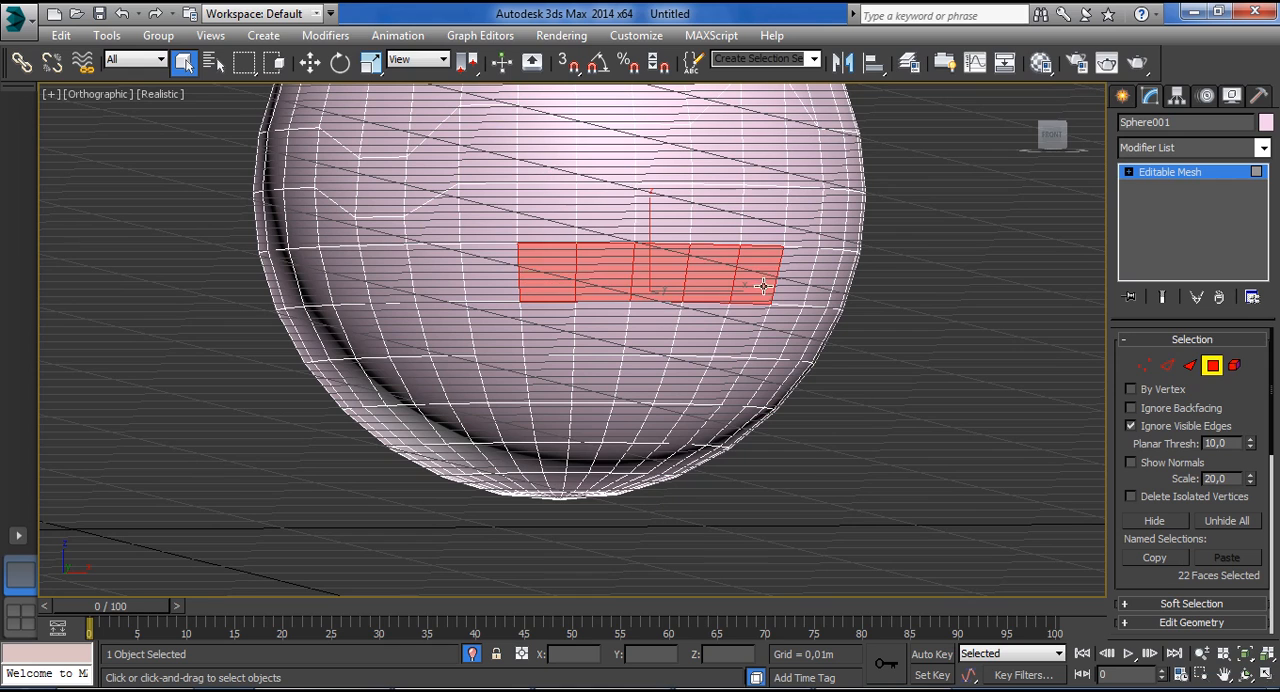
Set the planar threshold to 20 and pick a polygon on the sphere's lower half.
{"action": "double_click", "coordinate": [1233, 446]}
{"action": "type", "text": "20"}
{"action": "left_click", "coordinate": [427, 385]}
{"action": "left_click", "coordinate": [576, 381]}
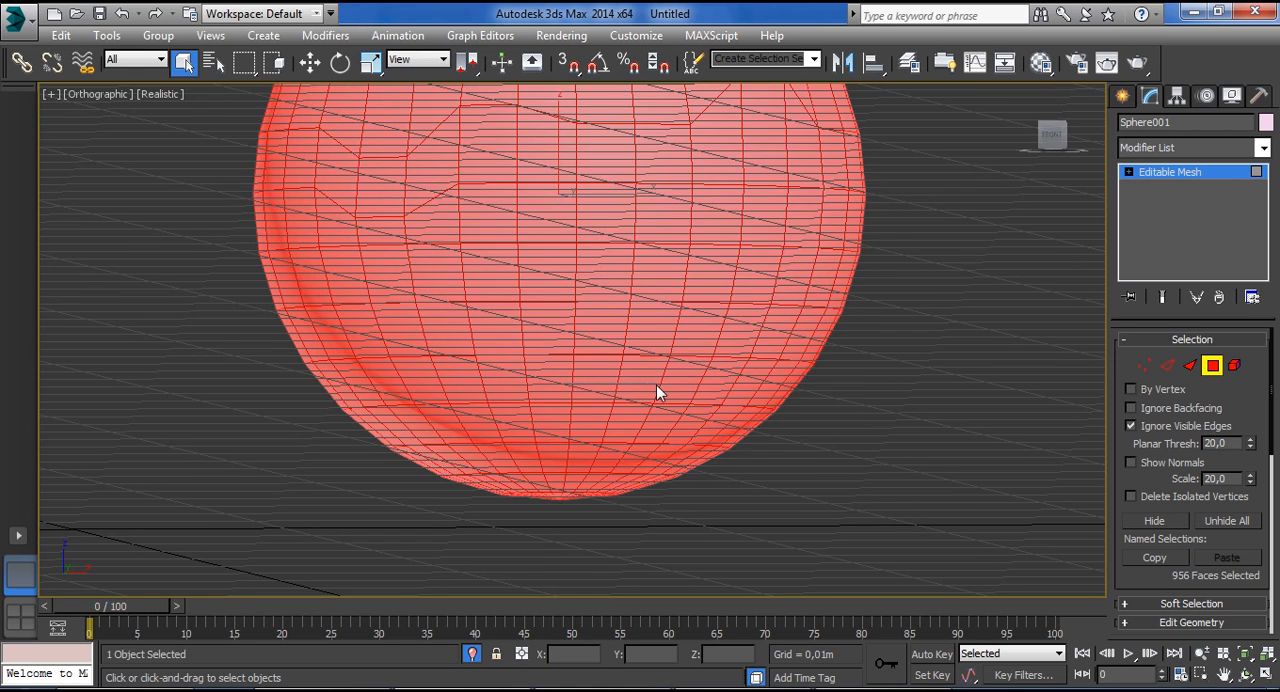
Set the planar threshold to 15, pick a polygon on the sphere's lower half and clear the selection.
{"action": "double_click", "coordinate": [1235, 444]}
{"action": "type", "text": "15"}
{"action": "left_click", "coordinate": [750, 510]}
{"action": "left_click", "coordinate": [512, 397]}
{"action": "left_click", "coordinate": [787, 435]}
Turn on Show Normals and select the sphere's faces to display their normals.
{"action": "scroll", "coordinate": [787, 435], "scroll_direction": "down", "scroll_amount": 6}
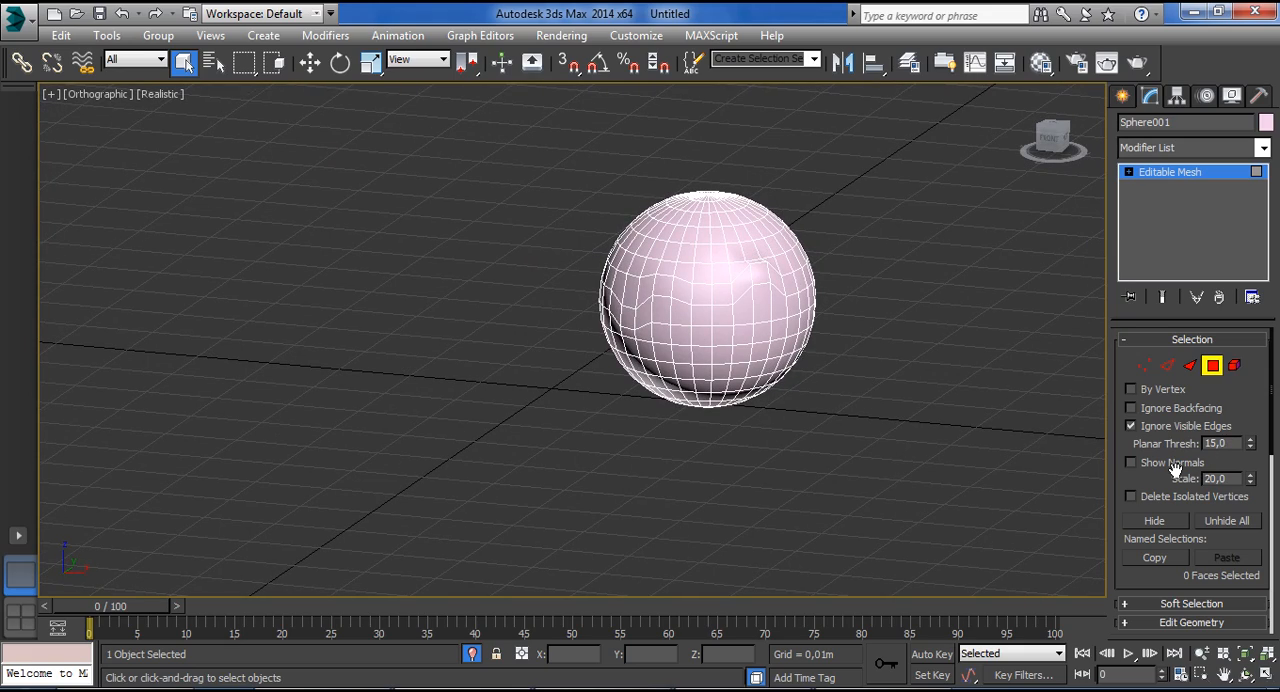
{"action": "left_click", "coordinate": [788, 349]}
{"action": "scroll", "coordinate": [768, 336], "scroll_direction": "up", "scroll_amount": 3}
{"action": "scroll", "coordinate": [768, 336], "scroll_direction": "down", "scroll_amount": 3}
{"action": "middle_click_drag", "start_coordinate": [922, 334], "coordinate": [903, 362], "text": "alt"}
Compare the normals display at Edge, Face and Polygon levels, ending at Polygon level.
{"action": "left_click", "coordinate": [1167, 366]}
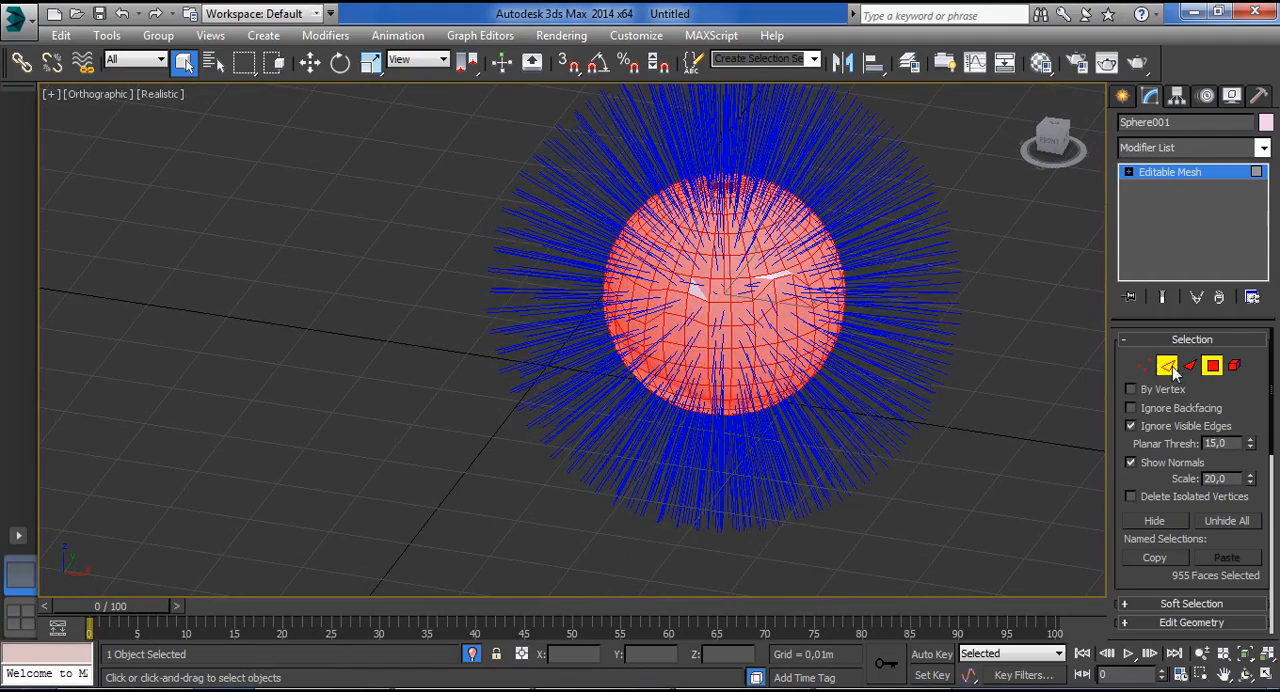
{"action": "left_click_drag", "start_coordinate": [921, 314], "coordinate": [693, 398]}
{"action": "middle_click_drag", "start_coordinate": [862, 430], "coordinate": [960, 430], "text": "alt"}
{"action": "left_click", "coordinate": [1203, 366]}
{"action": "left_click", "coordinate": [1190, 366]}
{"action": "left_click", "coordinate": [1212, 366]}
{"action": "left_click", "coordinate": [1190, 366]}
{"action": "left_click", "coordinate": [1212, 366]}
{"action": "left_click", "coordinate": [1167, 366]}
{"action": "left_click", "coordinate": [1212, 366]}
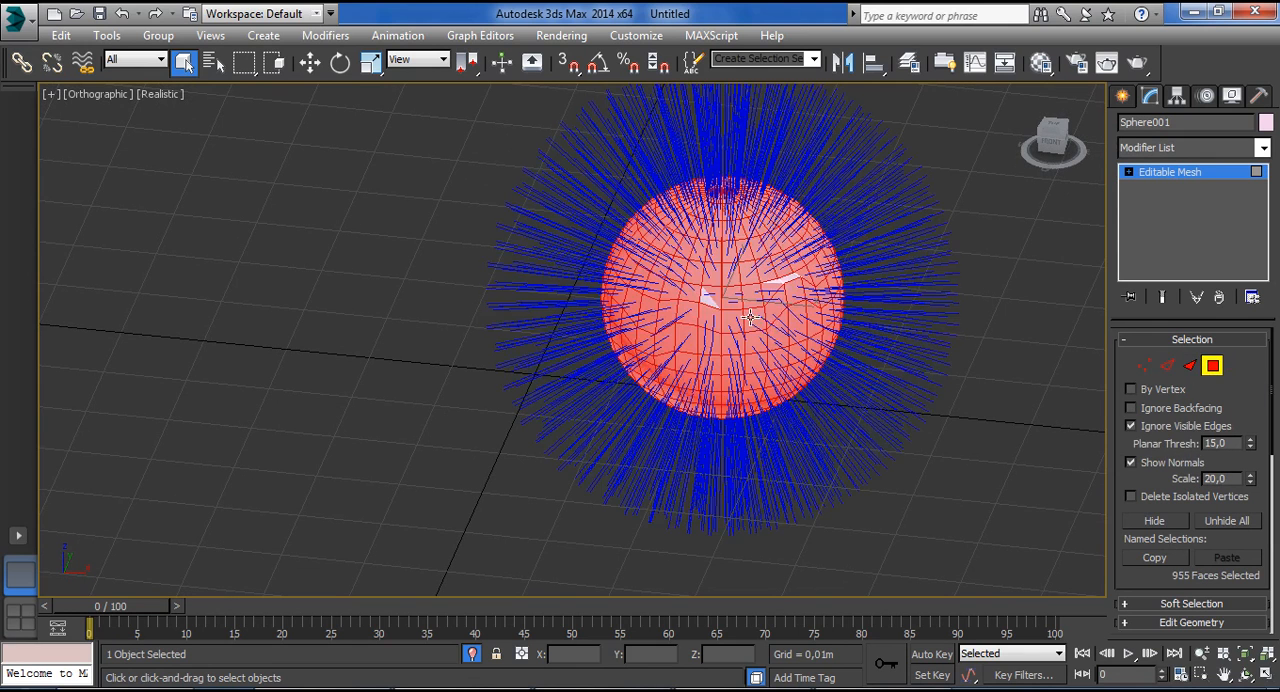
Turn off Ignore Visible Edges and pick individual polygons on the sphere to view each one's normals.
{"action": "left_click", "coordinate": [975, 427]}
{"action": "left_click", "coordinate": [1131, 426]}
{"action": "left_click", "coordinate": [740, 363]}
{"action": "scroll", "coordinate": [745, 360], "scroll_direction": "up", "scroll_amount": 5}
{"action": "left_click", "coordinate": [830, 347]}
{"action": "left_click", "coordinate": [711, 382]}
{"action": "left_click", "coordinate": [719, 420]}
{"action": "left_click", "coordinate": [688, 423]}
{"action": "left_click", "coordinate": [674, 391]}
{"action": "left_click", "coordinate": [633, 388]}
{"action": "middle_click_drag", "start_coordinate": [633, 388], "coordinate": [663, 306], "text": "alt"}
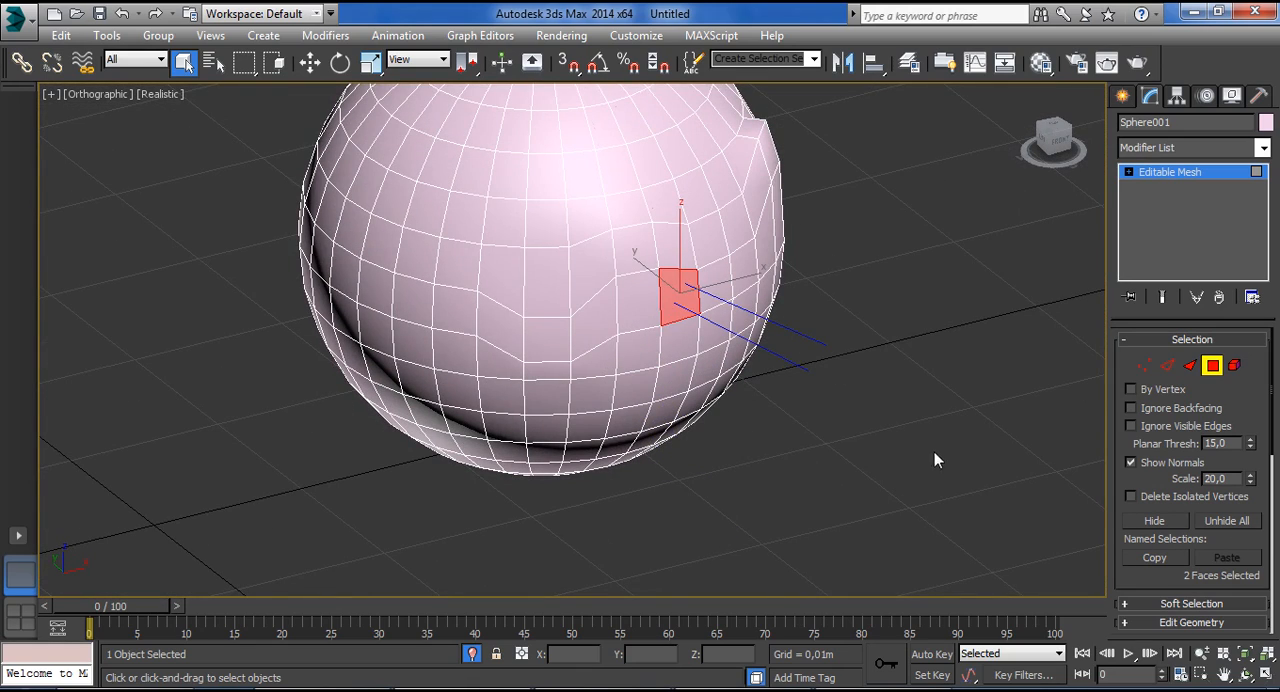
Hide the selected polygon and a large region of polygons on the sphere's front, then unhide all faces.
{"action": "left_click", "coordinate": [1155, 522]}
{"action": "left_click", "coordinate": [737, 257]}
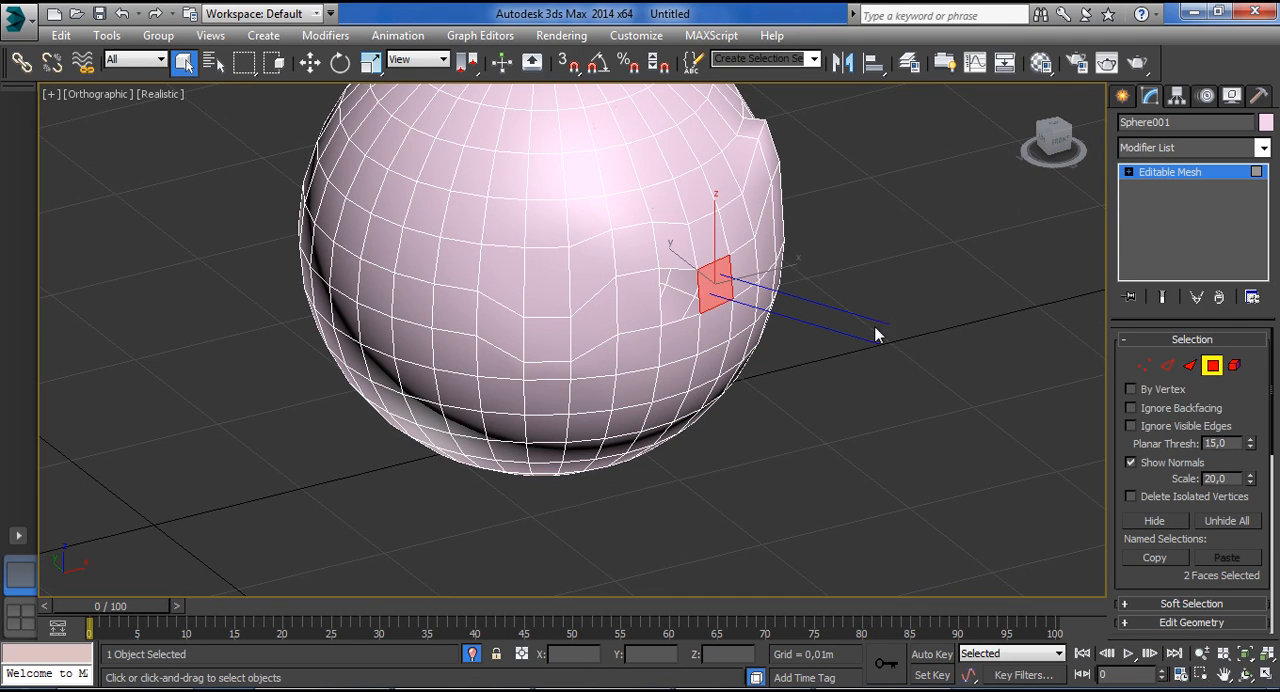
{"action": "left_click_drag", "start_coordinate": [340, 448], "coordinate": [340, 446]}
{"action": "left_click", "coordinate": [1152, 522]}
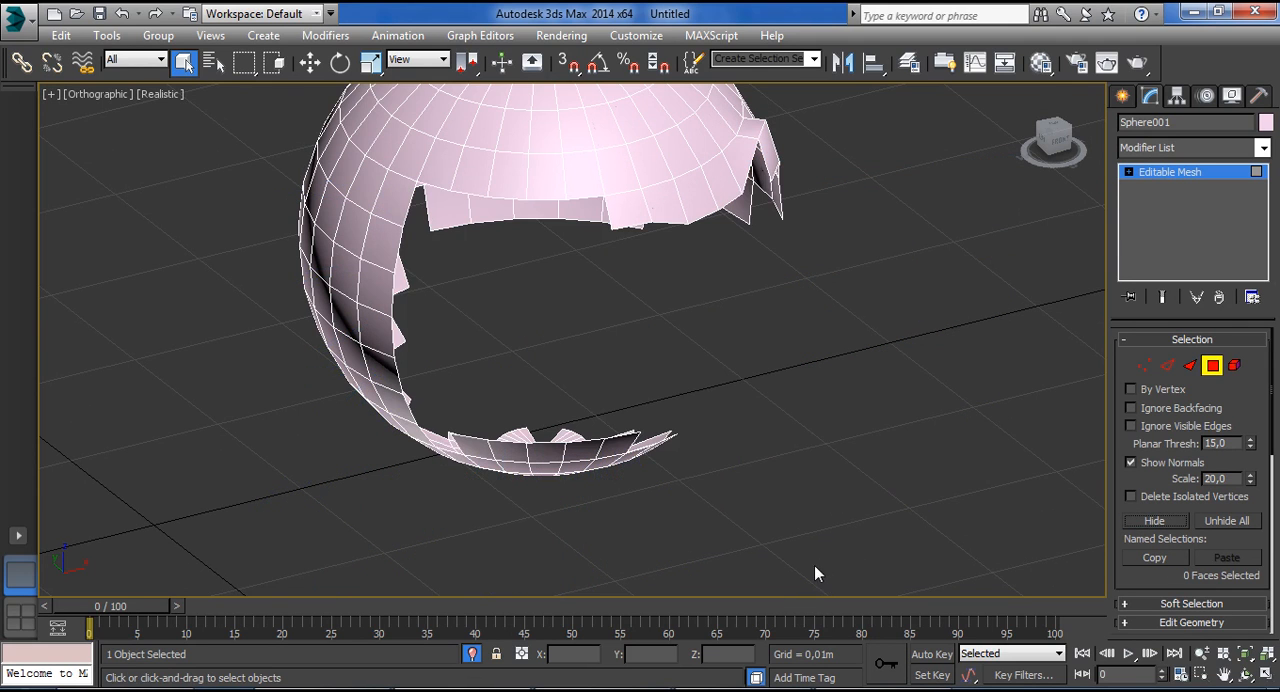
{"action": "left_click", "coordinate": [1215, 517]}
Region-select the polygons along one side of the sphere and hide them.
{"action": "left_click_drag", "start_coordinate": [769, 143], "coordinate": [358, 346]}
{"action": "left_click", "coordinate": [793, 481]}
{"action": "mouse_move", "coordinate": [793, 488]}
{"action": "middle_mouse_down", "text": "alt"}
{"action": "mouse_move", "coordinate": [871, 477]}
{"action": "mouse_move", "coordinate": [888, 238]}
{"action": "middle_mouse_up", "text": "alt"}
{"action": "left_click_drag", "start_coordinate": [892, 145], "coordinate": [677, 378]}
{"action": "left_click", "coordinate": [1154, 520]}
{"action": "mouse_move", "coordinate": [776, 340]}
{"action": "middle_mouse_down", "text": "alt"}
{"action": "mouse_move", "coordinate": [731, 341]}
{"action": "mouse_move", "coordinate": [790, 342]}
{"action": "middle_mouse_up", "text": "alt"}
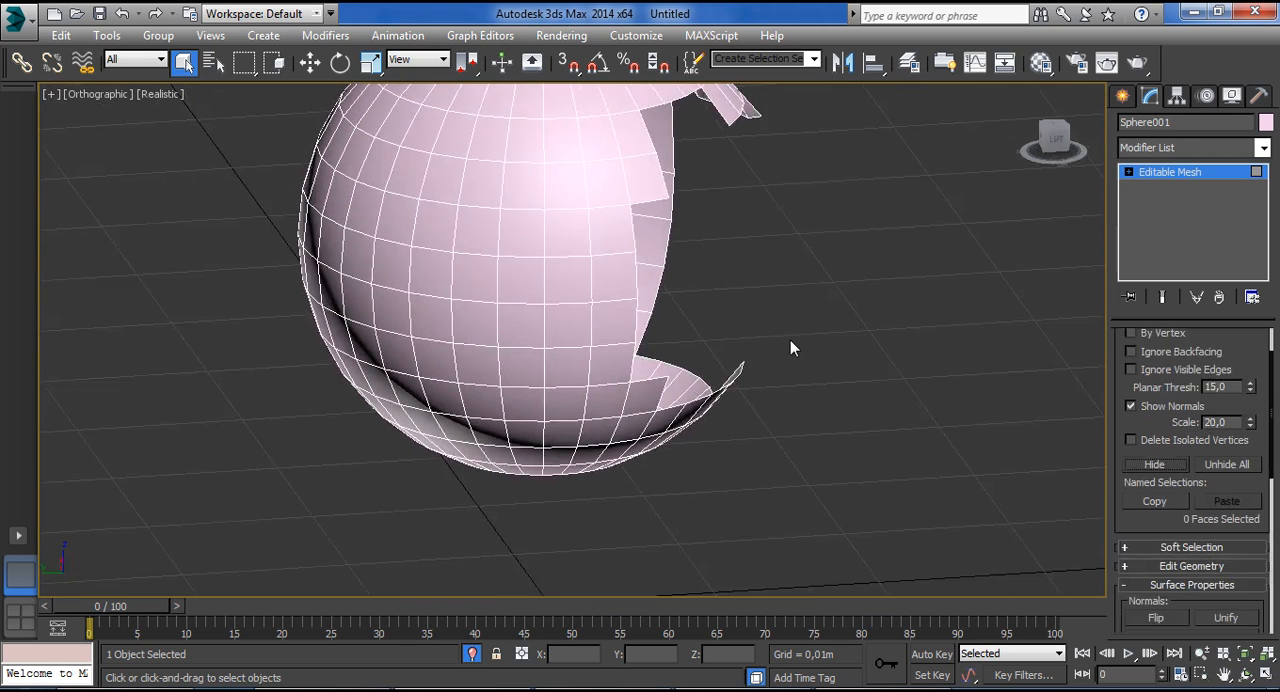
Unhide all faces, region-select a patch on the sphere's side, invert the selection and hide the rest of the sphere.
{"action": "left_click", "coordinate": [1226, 464]}
{"action": "left_click_drag", "start_coordinate": [840, 160], "coordinate": [669, 325]}
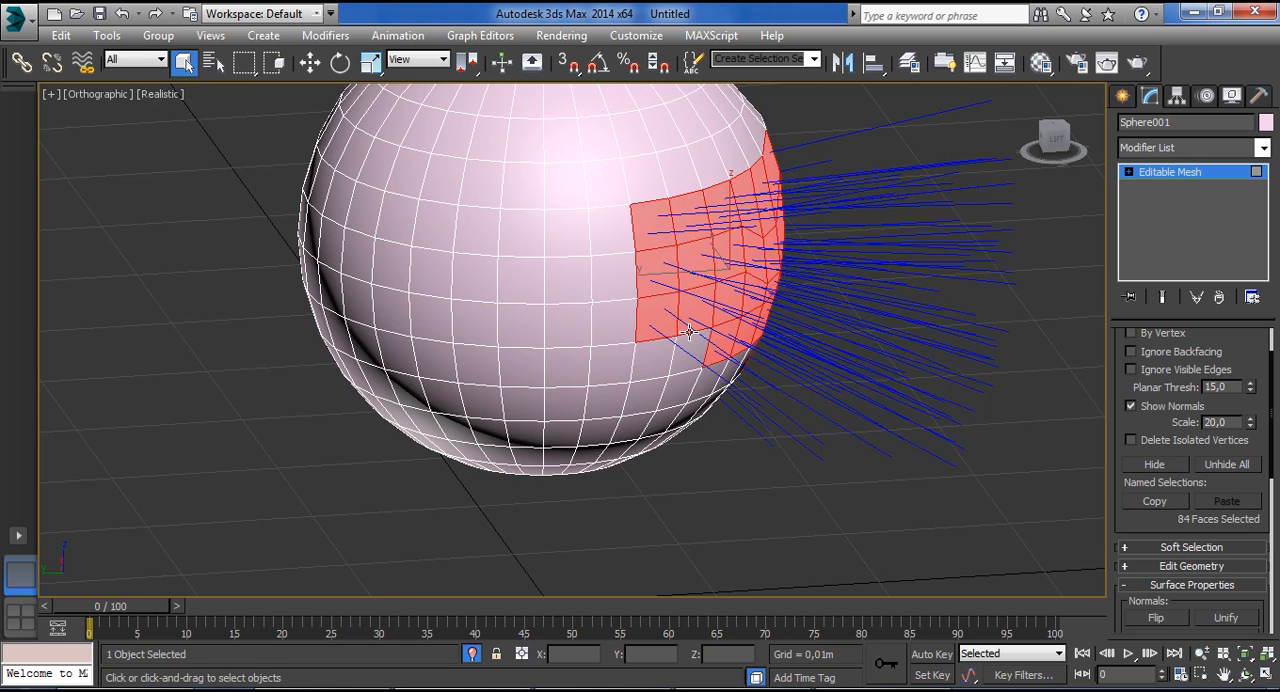
{"action": "key", "text": "ctrl+i"}
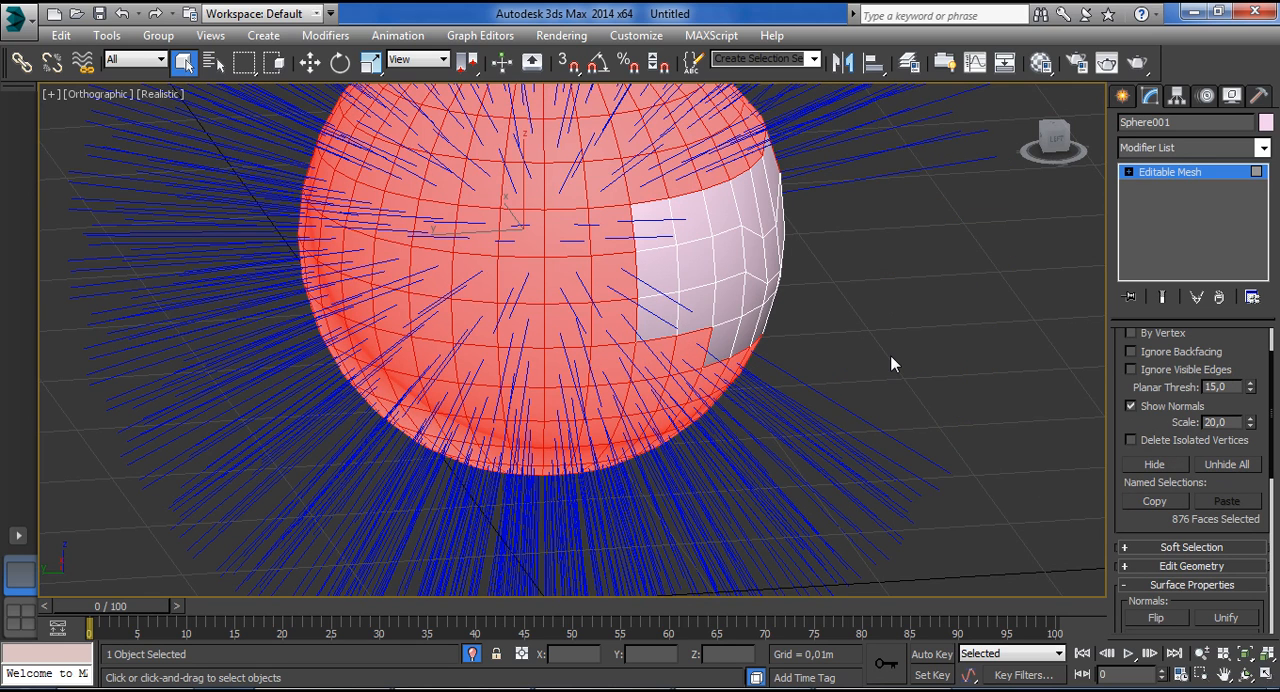
{"action": "left_click", "coordinate": [1162, 464]}
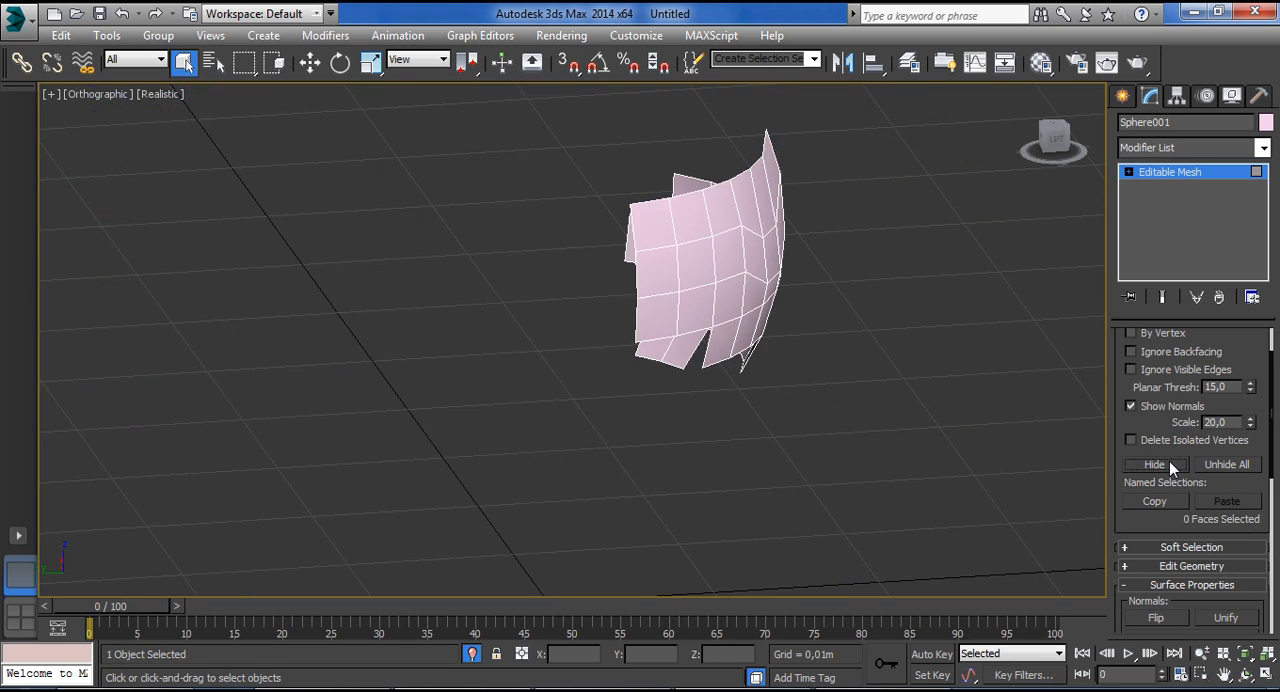
Unhide all the faces and show the whole sphere in a maximized Front view.
{"action": "middle_click_drag", "start_coordinate": [912, 391], "coordinate": [748, 366], "text": "alt"}
{"action": "left_click", "coordinate": [1218, 467]}
{"action": "middle_click_drag", "start_coordinate": [690, 418], "coordinate": [597, 426], "text": "alt"}
{"action": "mouse_move", "coordinate": [723, 392]}
{"action": "middle_mouse_down", "text": "alt"}
{"action": "mouse_move", "coordinate": [755, 417]}
{"action": "mouse_move", "coordinate": [712, 375]}
{"action": "middle_mouse_up", "text": "alt"}
{"action": "middle_click_drag", "start_coordinate": [712, 375], "coordinate": [717, 540]}
{"action": "scroll", "coordinate": [721, 488], "scroll_direction": "down", "scroll_amount": 4}
{"action": "key", "text": "f"}
{"action": "key", "text": "alt+w"}
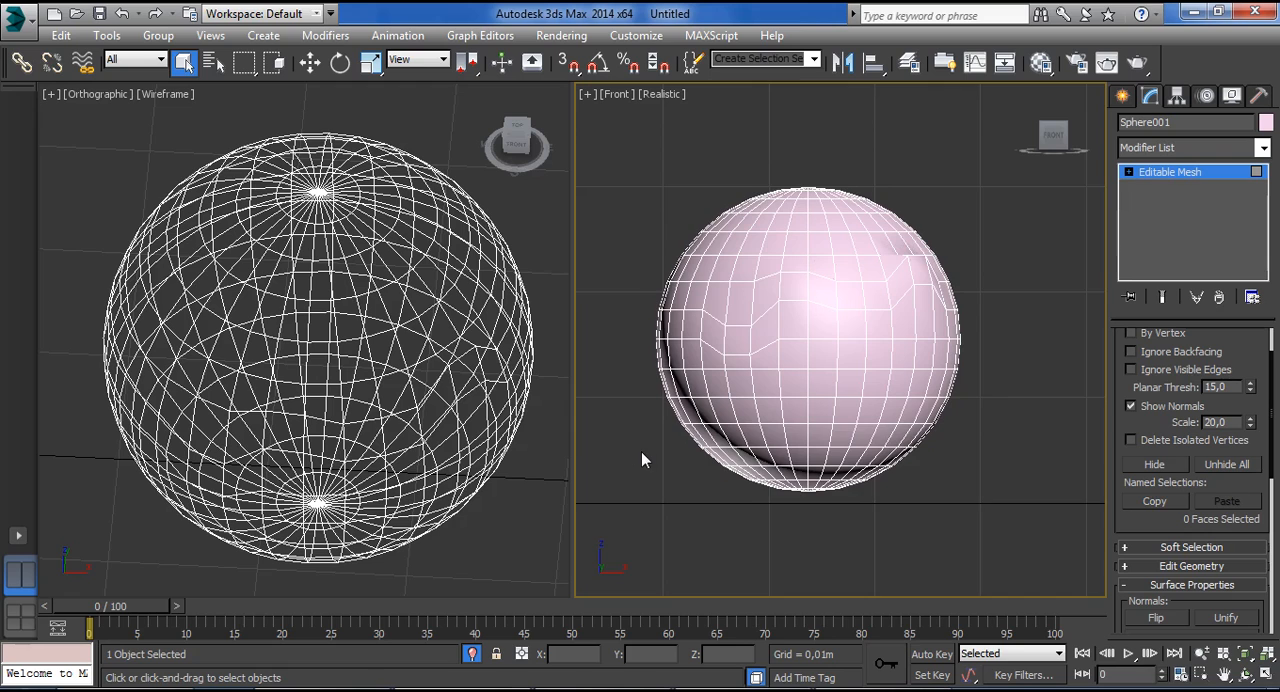
{"action": "middle_click_drag", "start_coordinate": [641, 451], "coordinate": [643, 414]}
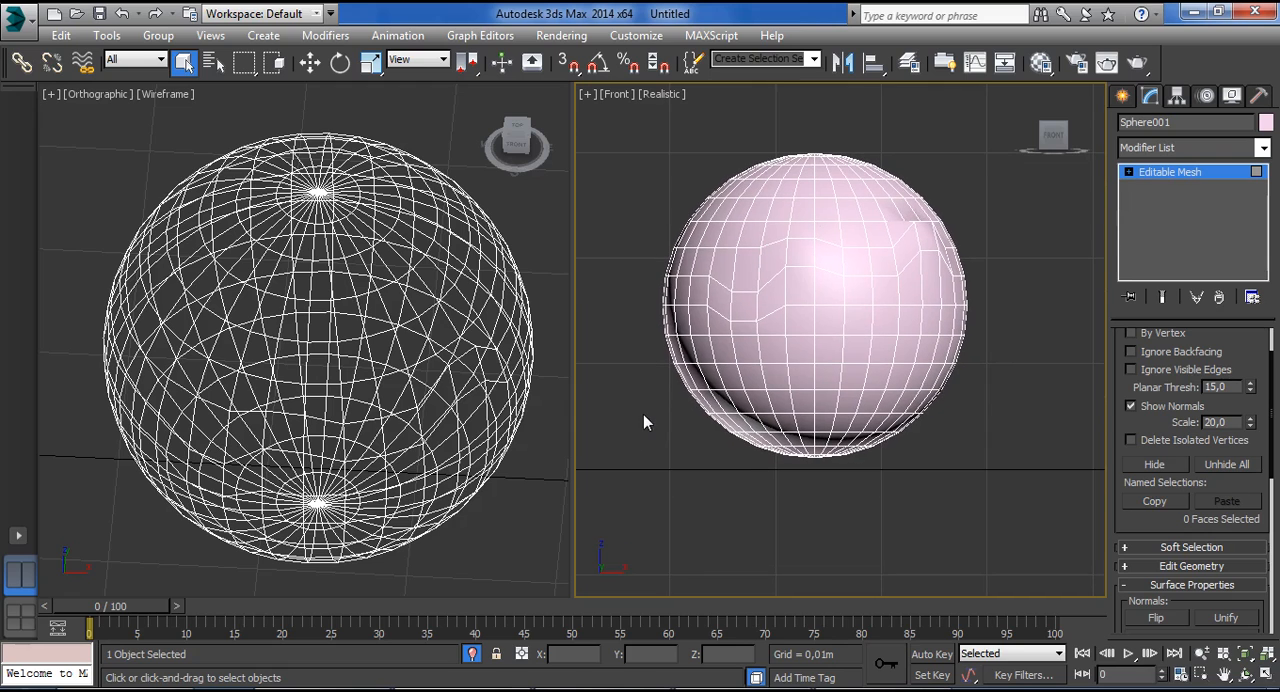
{"action": "left_click", "coordinate": [1266, 674]}
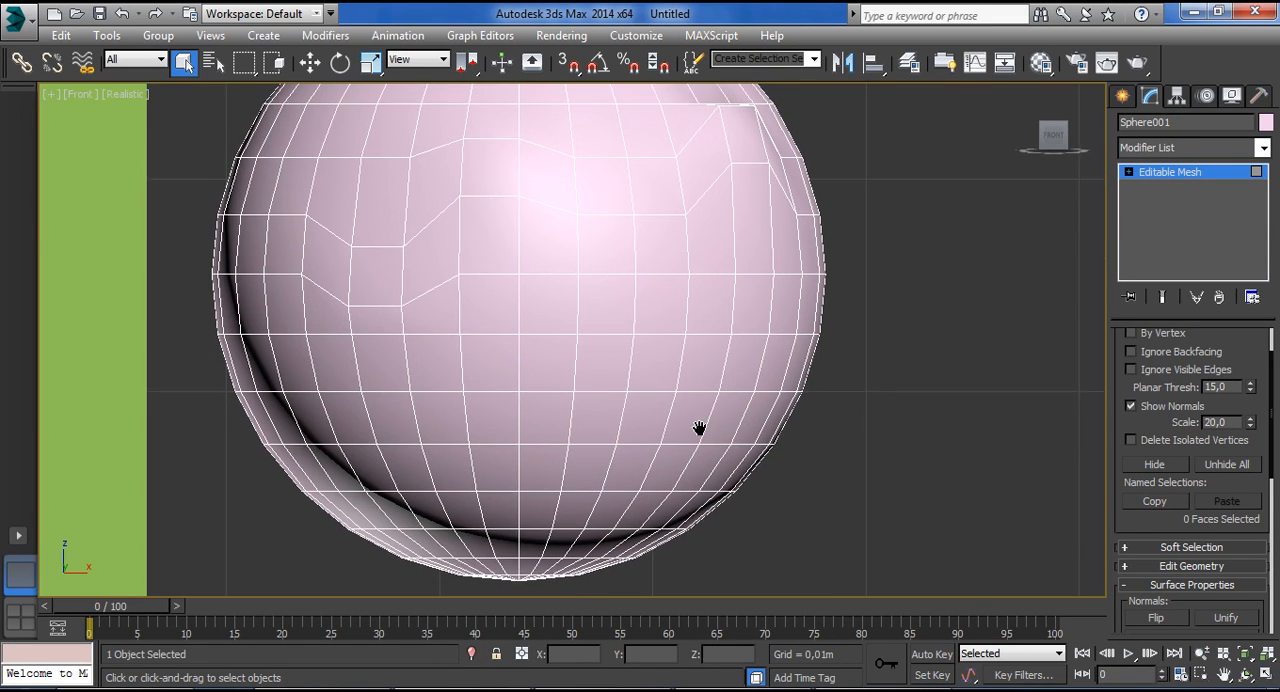
View the copy option for named selections, cancel it, and check the field for naming selection sets.
{"action": "scroll", "coordinate": [700, 429], "scroll_direction": "down", "scroll_amount": 3}
{"action": "left_click", "coordinate": [1154, 501]}
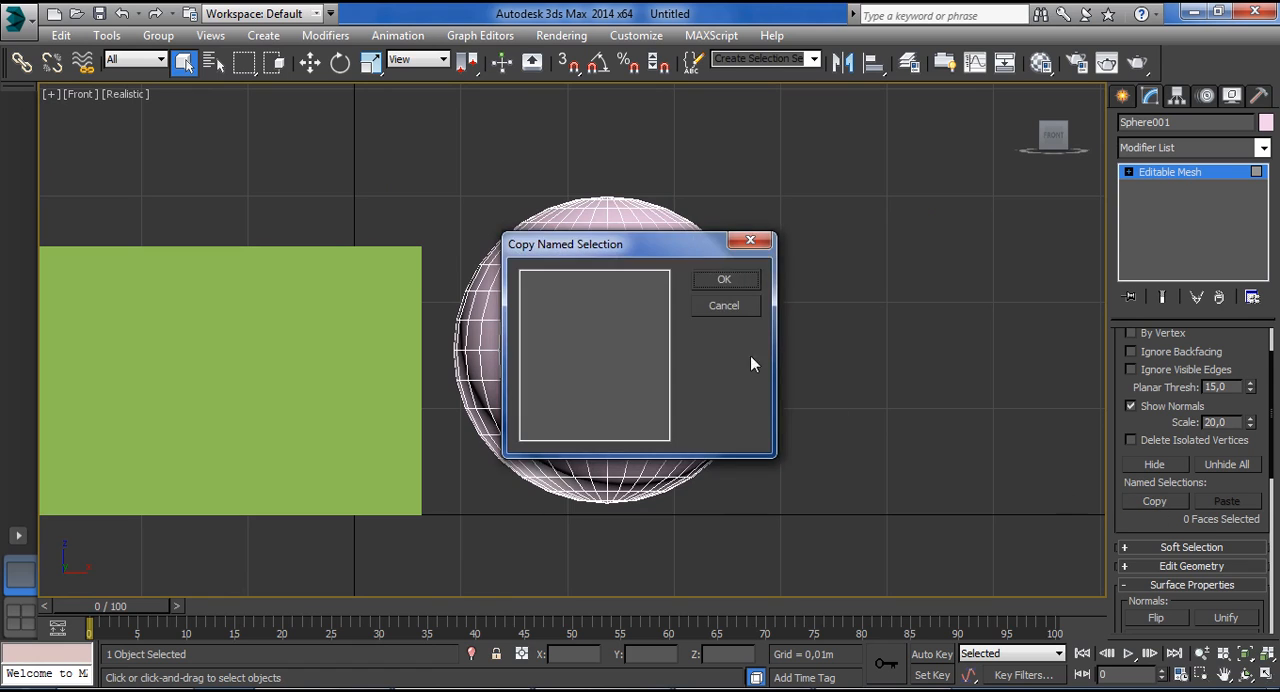
{"action": "left_click", "coordinate": [736, 308]}
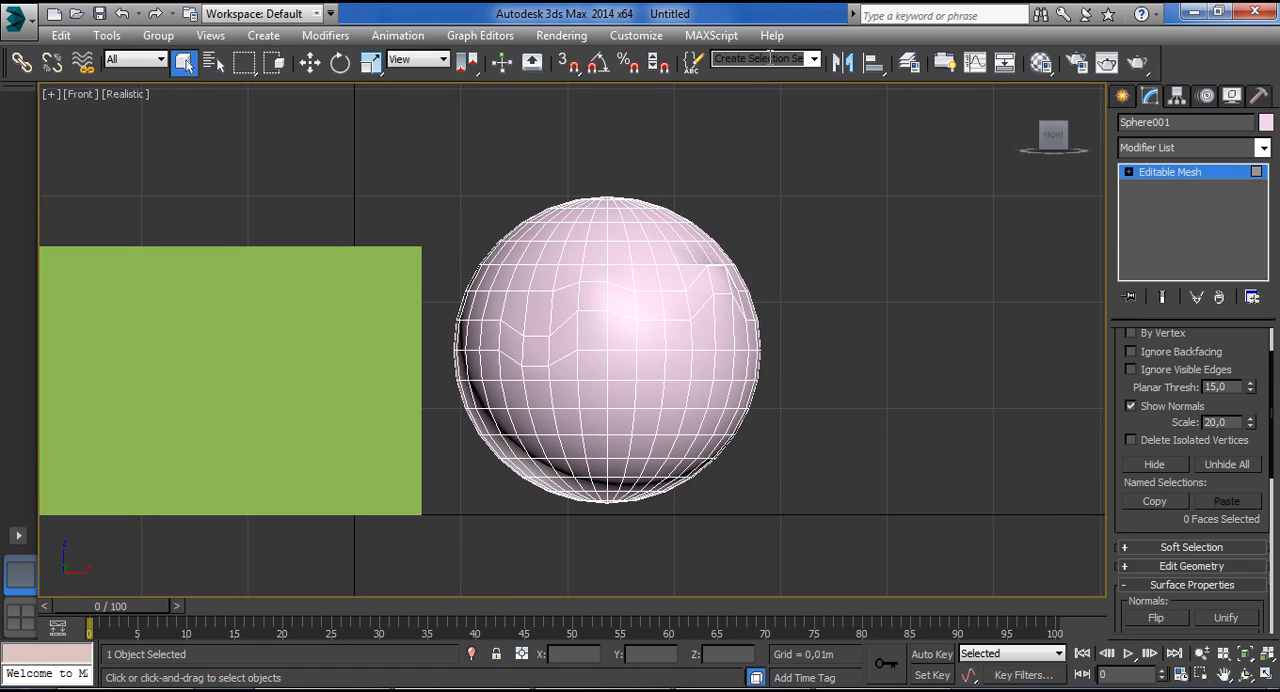
{"action": "left_click", "coordinate": [768, 58]}
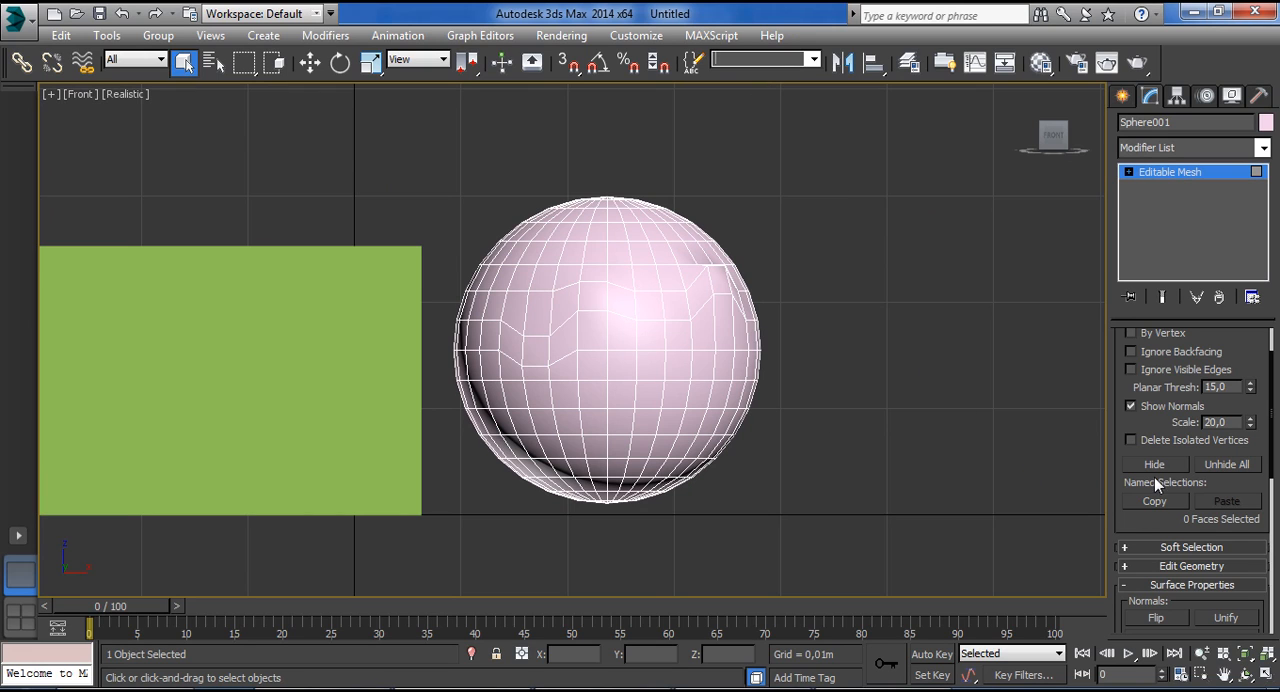
{"action": "left_click_drag", "start_coordinate": [1148, 512], "coordinate": [1160, 567]}
Turn on Use Soft Selection for the sphere, select a polygon near the centre of its front, and inspect the falloff colours.
{"action": "left_click", "coordinate": [1156, 336]}
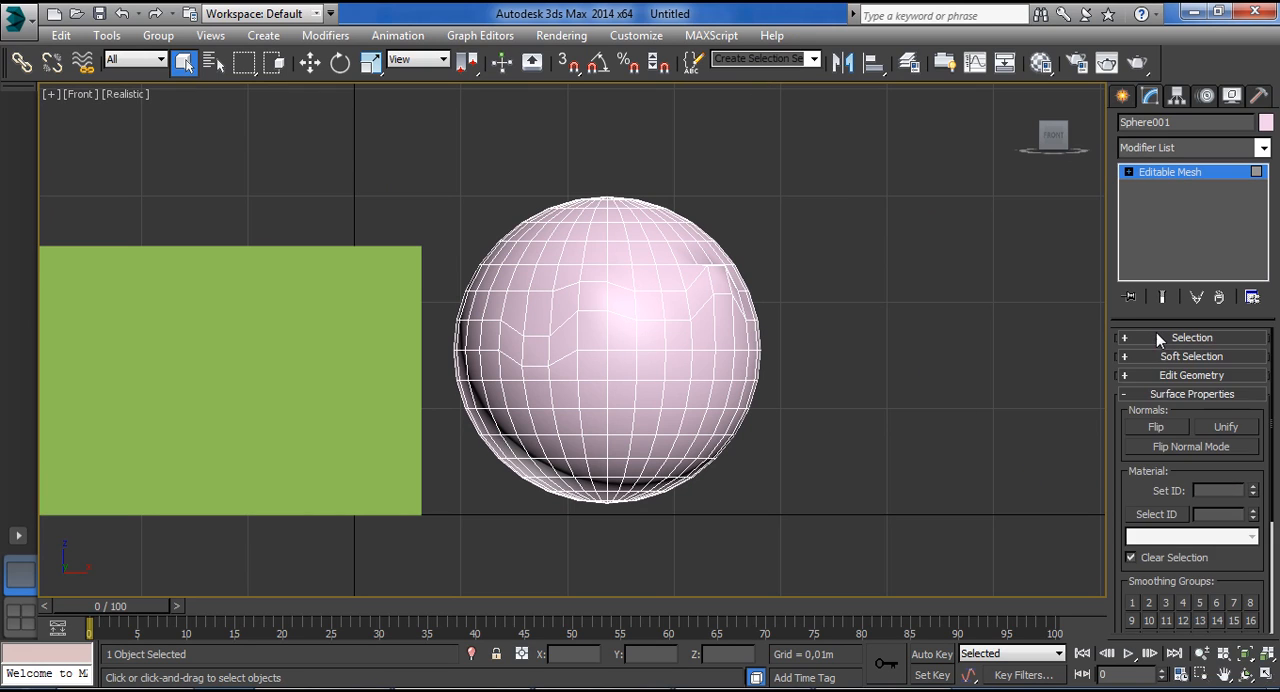
{"action": "left_click", "coordinate": [1149, 356]}
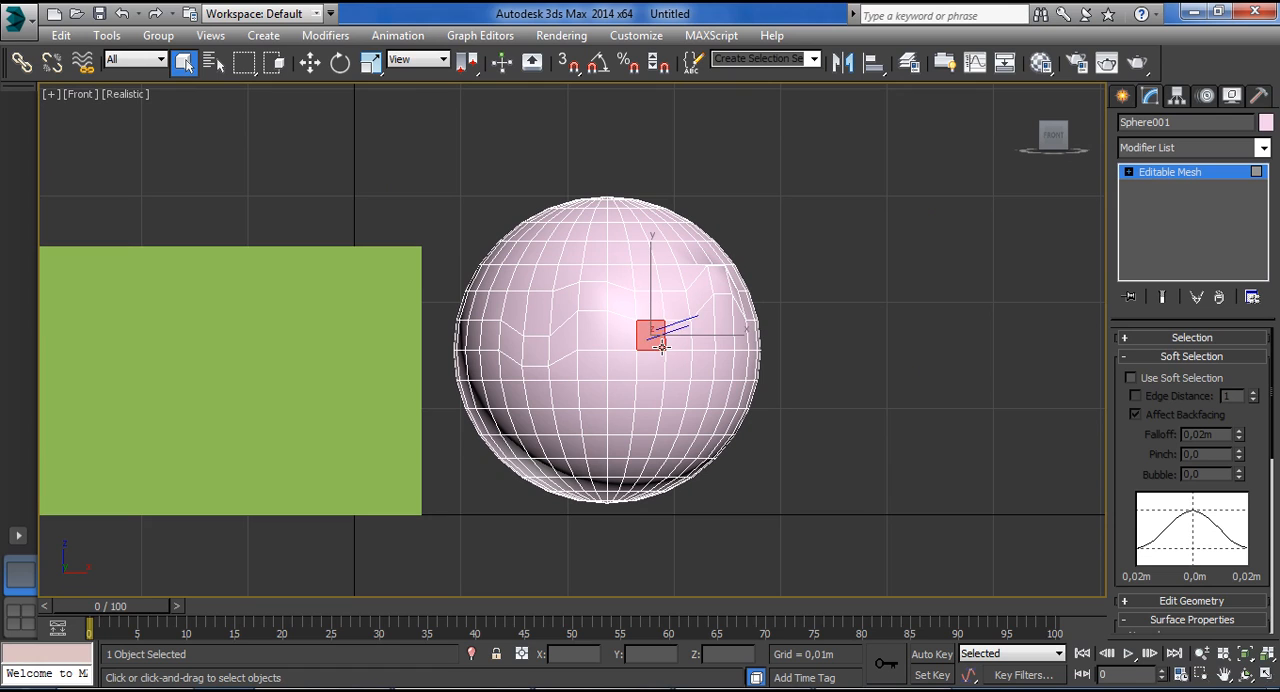
{"action": "left_click", "coordinate": [1145, 380]}
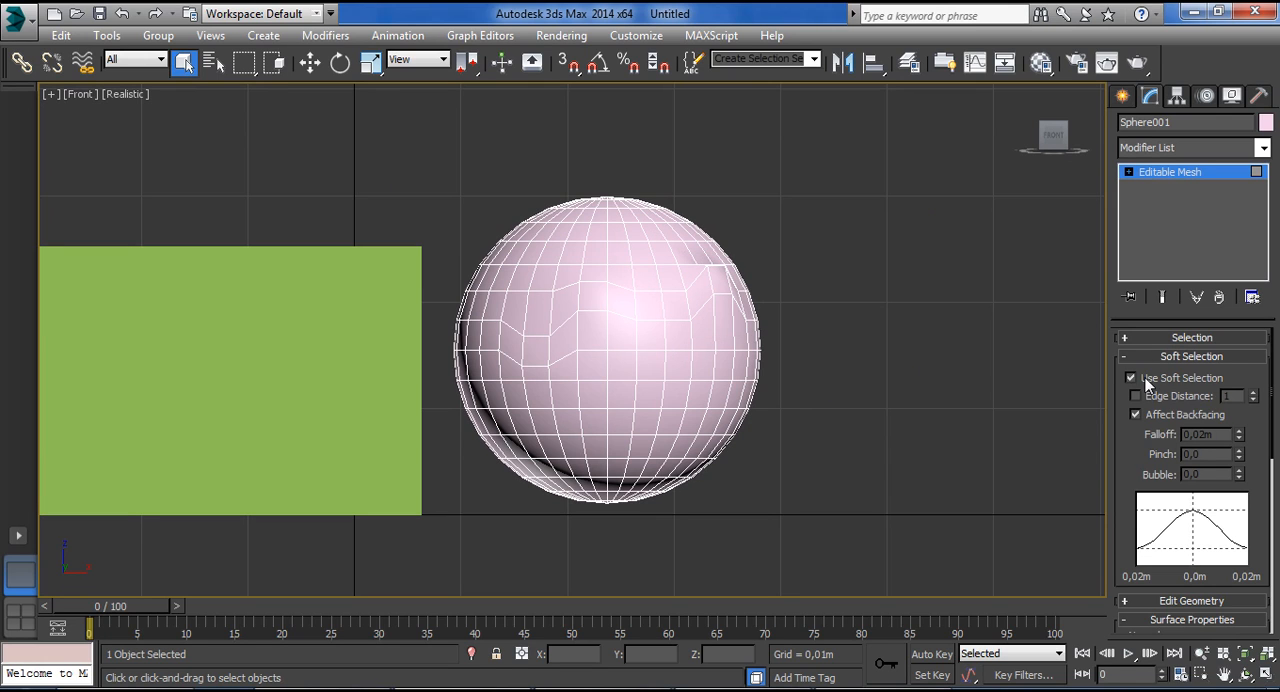
{"action": "left_click", "coordinate": [624, 366]}
{"action": "scroll", "coordinate": [622, 366], "scroll_direction": "up", "scroll_amount": 2}
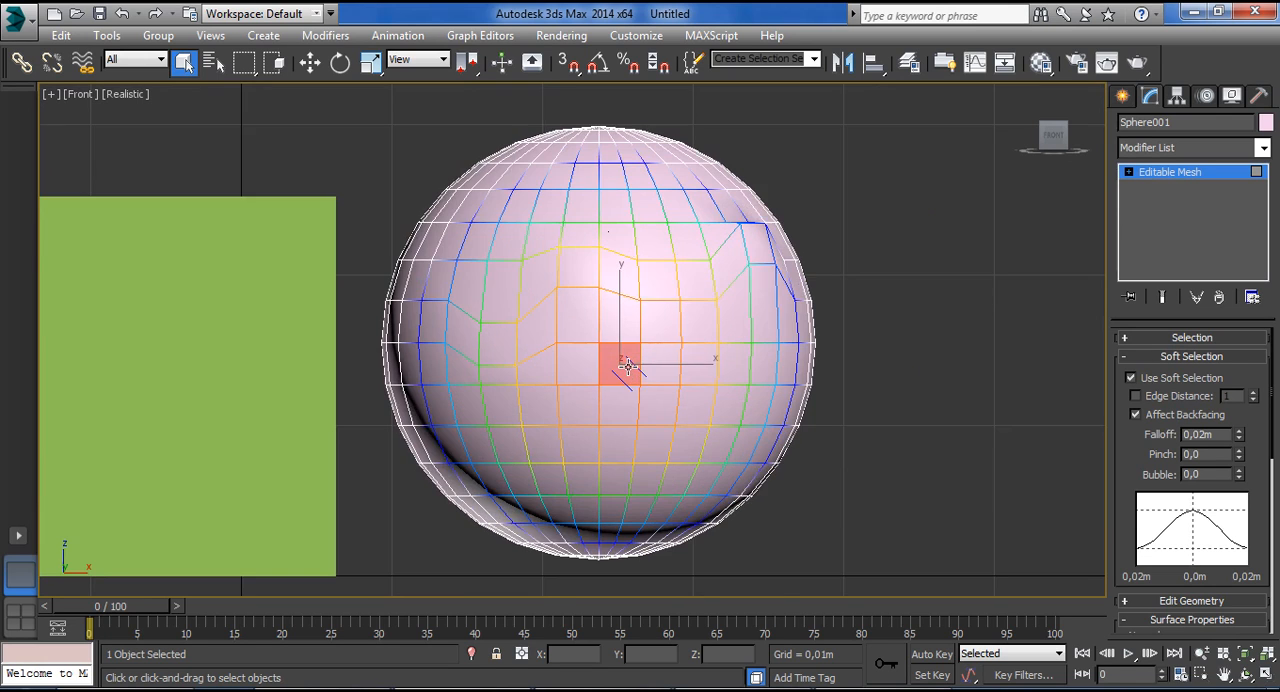
{"action": "key", "text": "w"}
{"action": "mouse_move", "coordinate": [618, 335]}
{"action": "left_mouse_down"}
{"action": "mouse_move", "coordinate": [606, 414]}
{"action": "mouse_move", "coordinate": [608, 233]}
{"action": "mouse_move", "coordinate": [606, 423]}
{"action": "mouse_move", "coordinate": [608, 352]}
{"action": "left_mouse_up"}
{"action": "left_click_drag", "start_coordinate": [674, 386], "coordinate": [749, 386]}
{"action": "middle_click_drag", "start_coordinate": [749, 386], "coordinate": [800, 423], "text": "alt"}
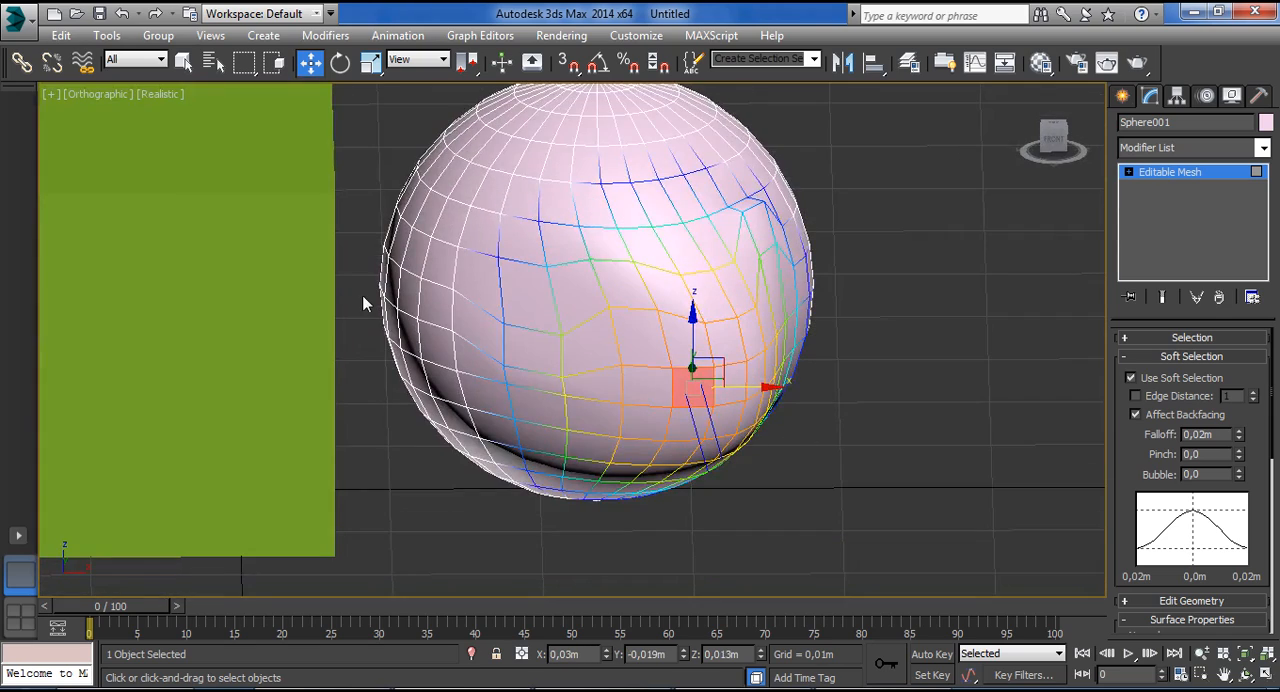
Leave the sphere, select the green box, and enter its Vertex selection level.
{"action": "scroll", "coordinate": [299, 266], "scroll_direction": "down", "scroll_amount": 3}
{"action": "left_click", "coordinate": [1062, 322]}
{"action": "left_click", "coordinate": [1238, 177]}
{"action": "left_click", "coordinate": [140, 260]}
{"action": "middle_click_drag", "start_coordinate": [140, 260], "coordinate": [709, 285], "text": "alt"}
{"action": "scroll", "coordinate": [213, 251], "scroll_direction": "up", "scroll_amount": 2}
{"action": "scroll", "coordinate": [709, 285], "scroll_direction": "down", "scroll_amount": 2}
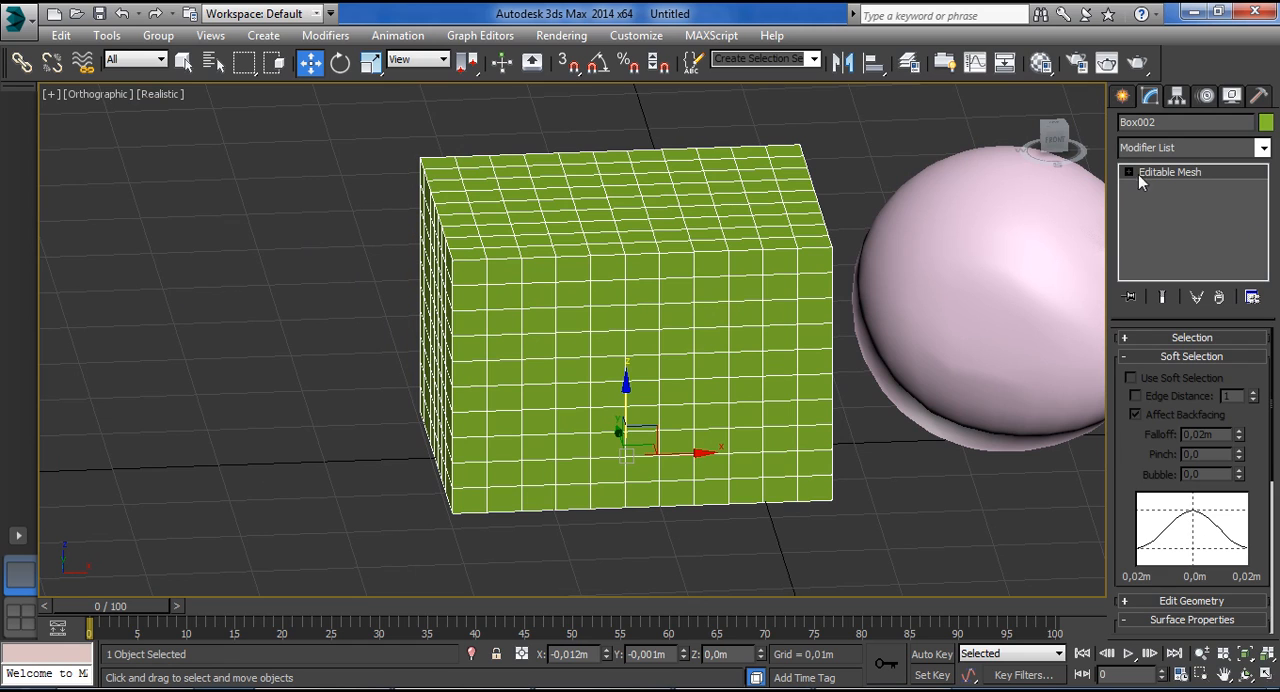
{"action": "left_click", "coordinate": [1140, 341]}
{"action": "left_click", "coordinate": [1143, 364]}
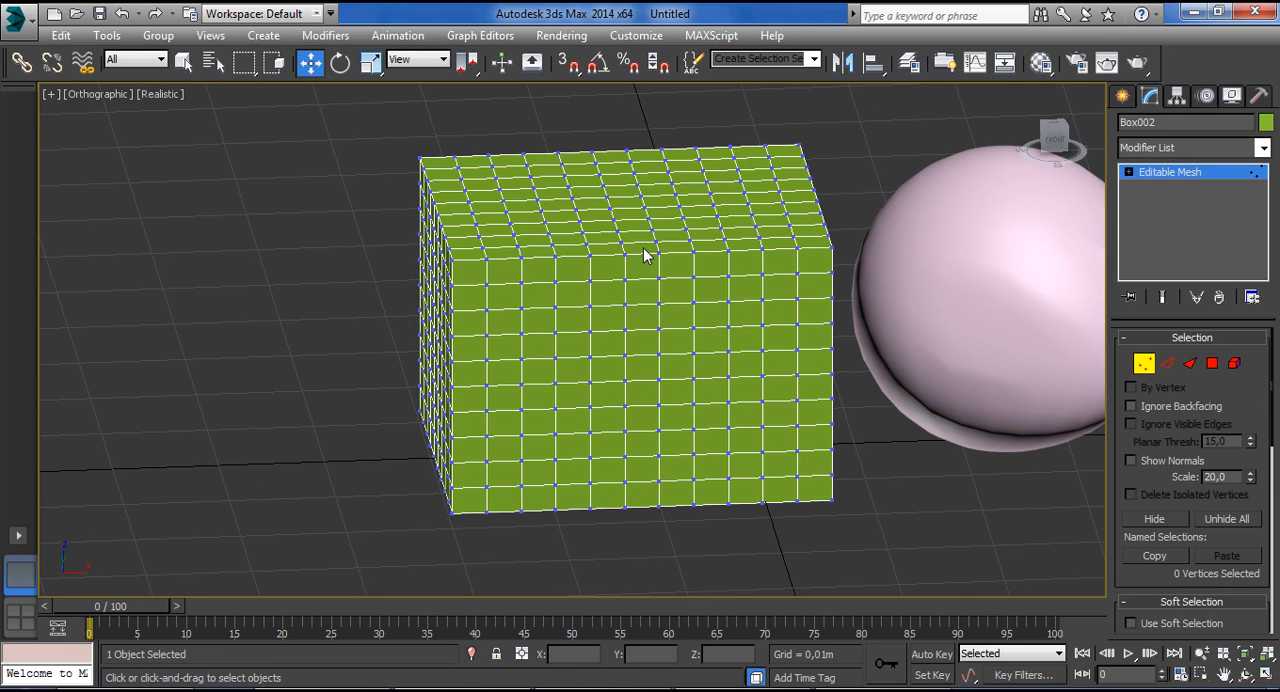
Move a group of vertices on the box's top upward without soft selection, then undo the move.
{"action": "left_click", "coordinate": [607, 206]}
{"action": "left_click_drag", "start_coordinate": [609, 172], "coordinate": [619, 106]}
{"action": "key", "text": "ctrl+z"}
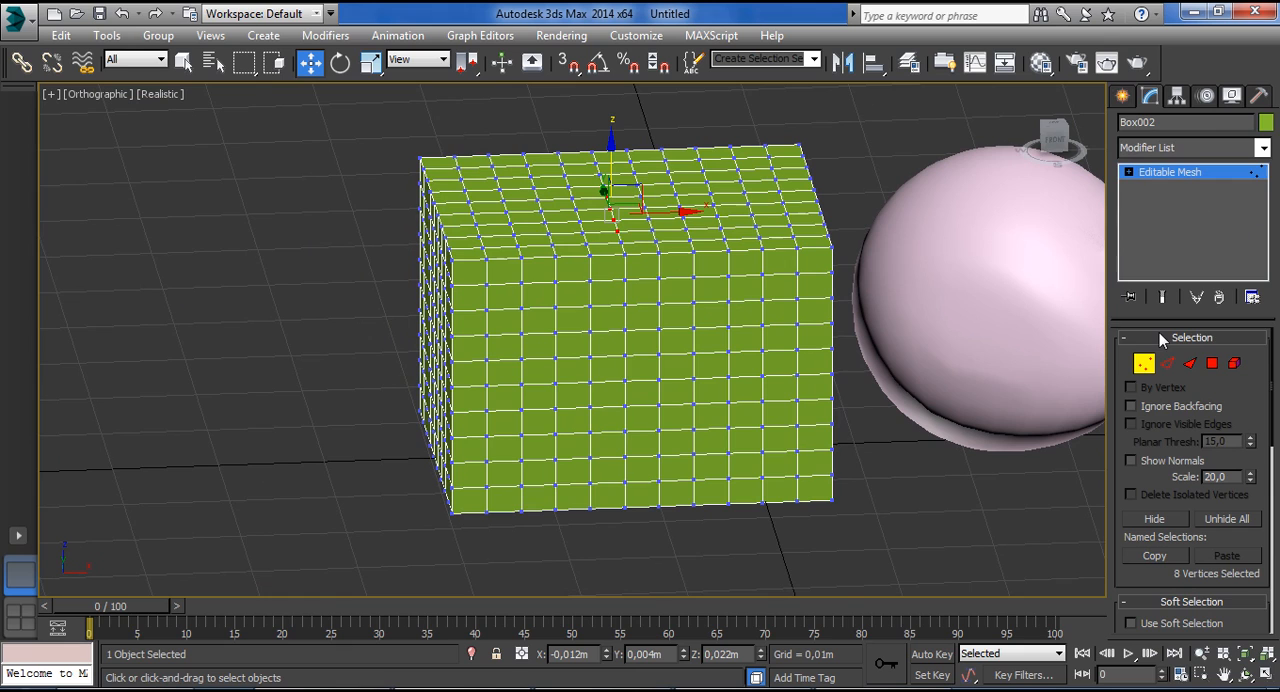
Enable Use Soft Selection for the box and pull a vertex on its top face upward into a smooth bump.
{"action": "left_click_drag", "start_coordinate": [1111, 333], "coordinate": [938, 333]}
{"action": "left_click", "coordinate": [1131, 145]}
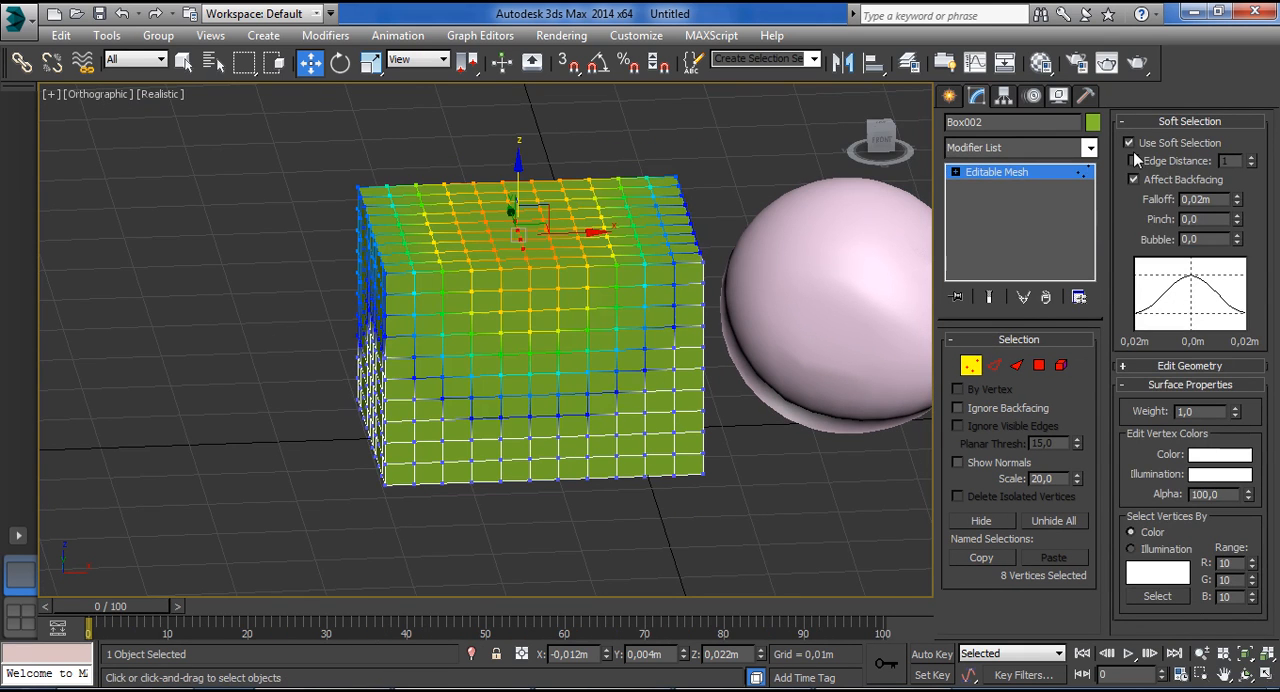
{"action": "left_click", "coordinate": [562, 254]}
{"action": "left_click", "coordinate": [546, 231]}
{"action": "left_click_drag", "start_coordinate": [548, 172], "coordinate": [548, 103]}
Pull a vertex on the box's front outward and down, and stretch a vertex on its side face away from the box.
{"action": "left_click", "coordinate": [558, 349]}
{"action": "left_click_drag", "start_coordinate": [551, 323], "coordinate": [594, 427]}
{"action": "left_click", "coordinate": [380, 340]}
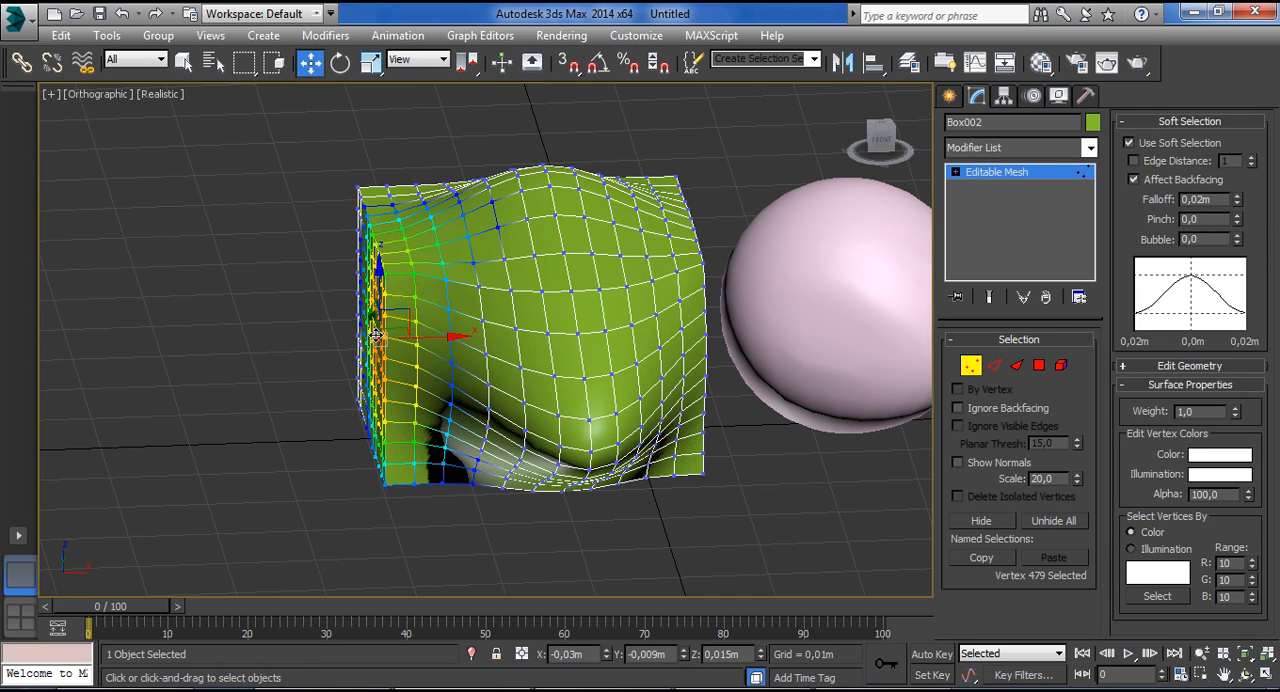
{"action": "left_click_drag", "start_coordinate": [429, 334], "coordinate": [290, 341]}
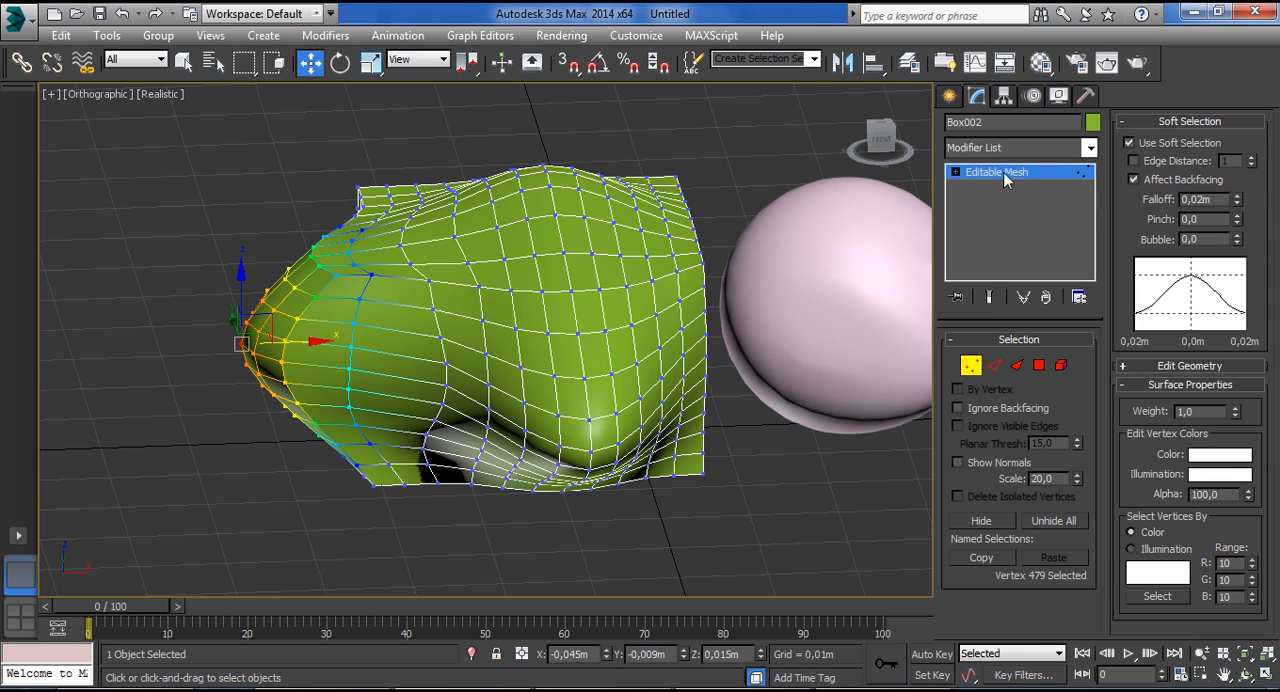
Turn on Edge Distance with a value of 1, region-select some vertices near the side bulge, and pull them outward.
{"action": "left_click", "coordinate": [1166, 161]}
{"action": "left_click", "coordinate": [401, 305]}
{"action": "left_click_drag", "start_coordinate": [401, 271], "coordinate": [450, 297]}
{"action": "middle_click_drag", "start_coordinate": [489, 305], "coordinate": [429, 350], "text": "alt"}
{"action": "left_click_drag", "start_coordinate": [446, 285], "coordinate": [267, 335]}
{"action": "middle_click_drag", "start_coordinate": [371, 311], "coordinate": [500, 298], "text": "alt"}
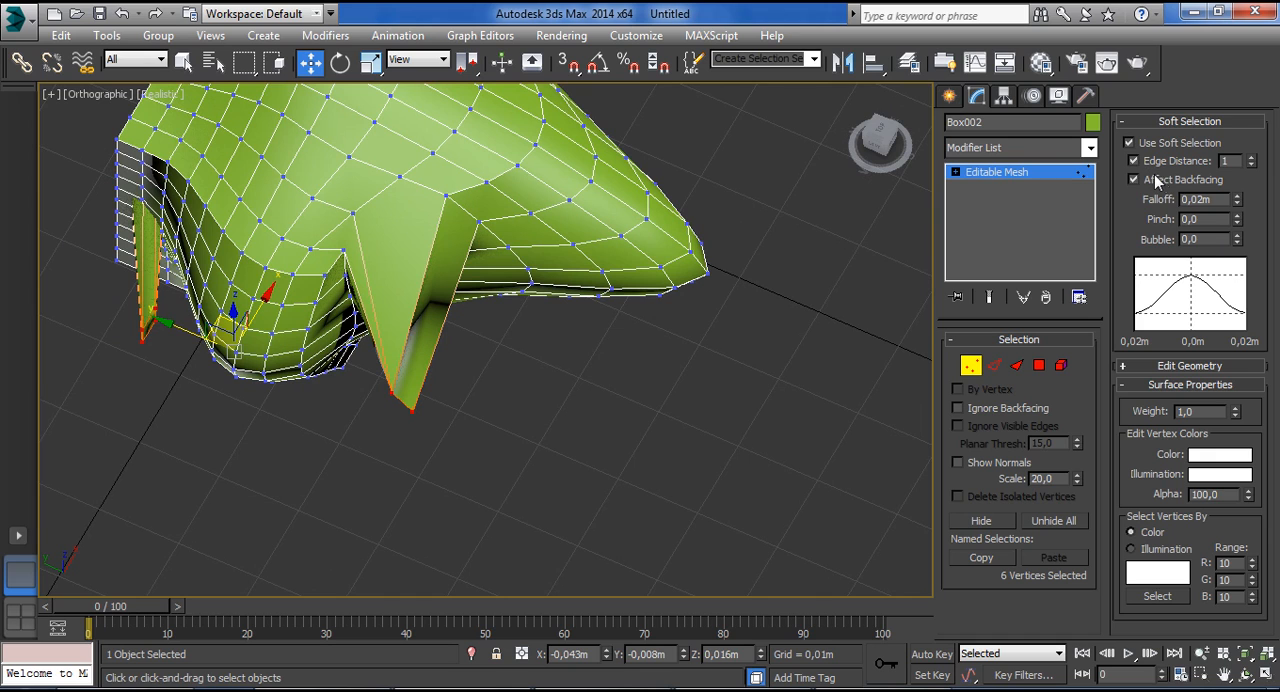
Turn off Affect Backfacing, region-select vertices on the box's upper surface, and move them far upward.
{"action": "middle_click_drag", "start_coordinate": [589, 373], "coordinate": [577, 356], "text": "alt"}
{"action": "left_click_drag", "start_coordinate": [306, 126], "coordinate": [441, 256]}
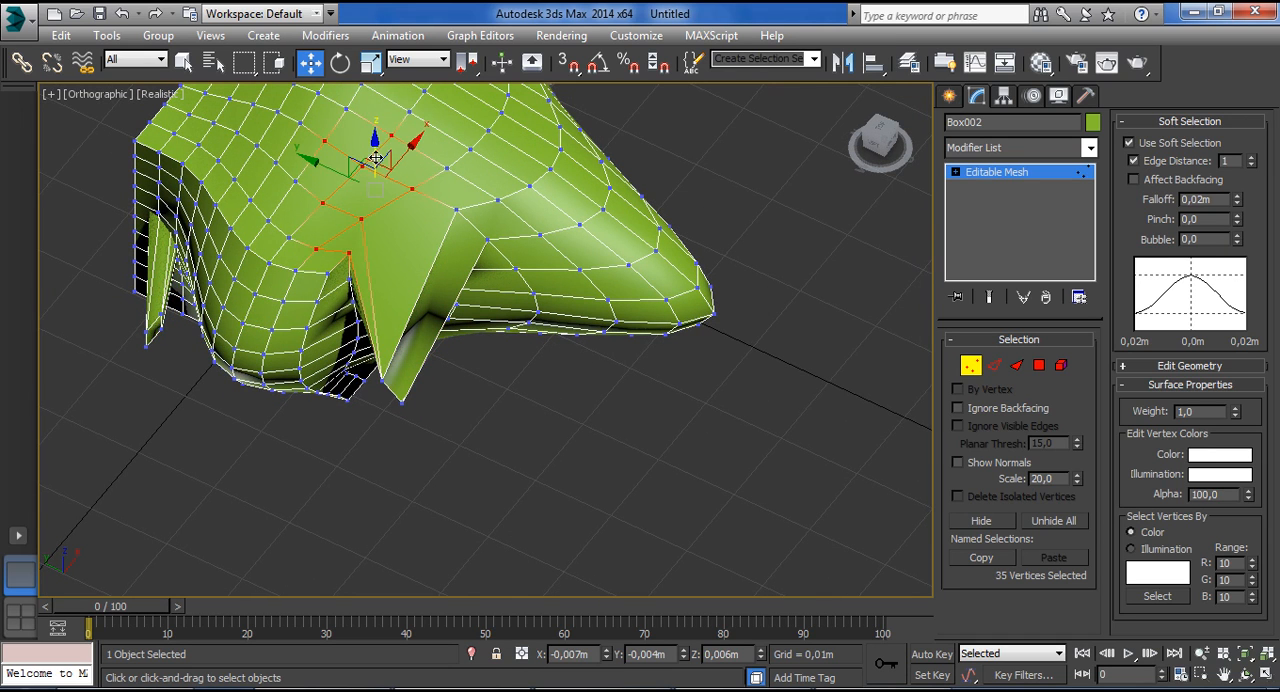
{"action": "left_click_drag", "start_coordinate": [376, 158], "coordinate": [406, 14]}
{"action": "middle_click_drag", "start_coordinate": [505, 238], "coordinate": [431, 433], "text": "alt"}
{"action": "scroll", "coordinate": [427, 348], "scroll_direction": "down", "scroll_amount": 3}
{"action": "scroll", "coordinate": [424, 344], "scroll_direction": "up", "scroll_amount": 3}
Turn Affect Backfacing back on, clear the vertex selection, and undo the recent vertex moves that made the spikes.
{"action": "left_click_drag", "start_coordinate": [308, 283], "coordinate": [388, 354]}
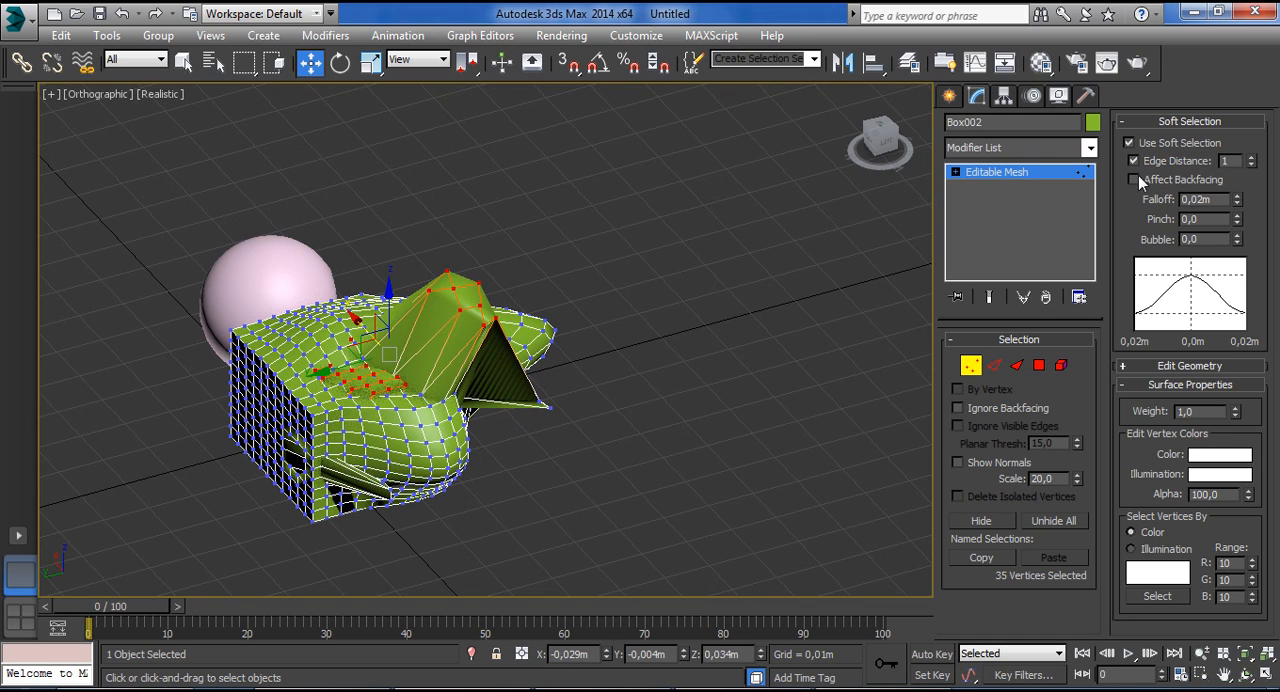
{"action": "left_click", "coordinate": [687, 403]}
{"action": "left_click", "coordinate": [395, 434]}
{"action": "left_click_drag", "start_coordinate": [395, 434], "coordinate": [461, 503]}
{"action": "left_click", "coordinate": [587, 469]}
{"action": "key", "text": "ctrl+z"}
{"action": "key", "text": "ctrl+z"}
{"action": "key", "text": "ctrl+z"}
{"action": "key", "text": "ctrl+z"}
{"action": "key", "text": "ctrl+z"}
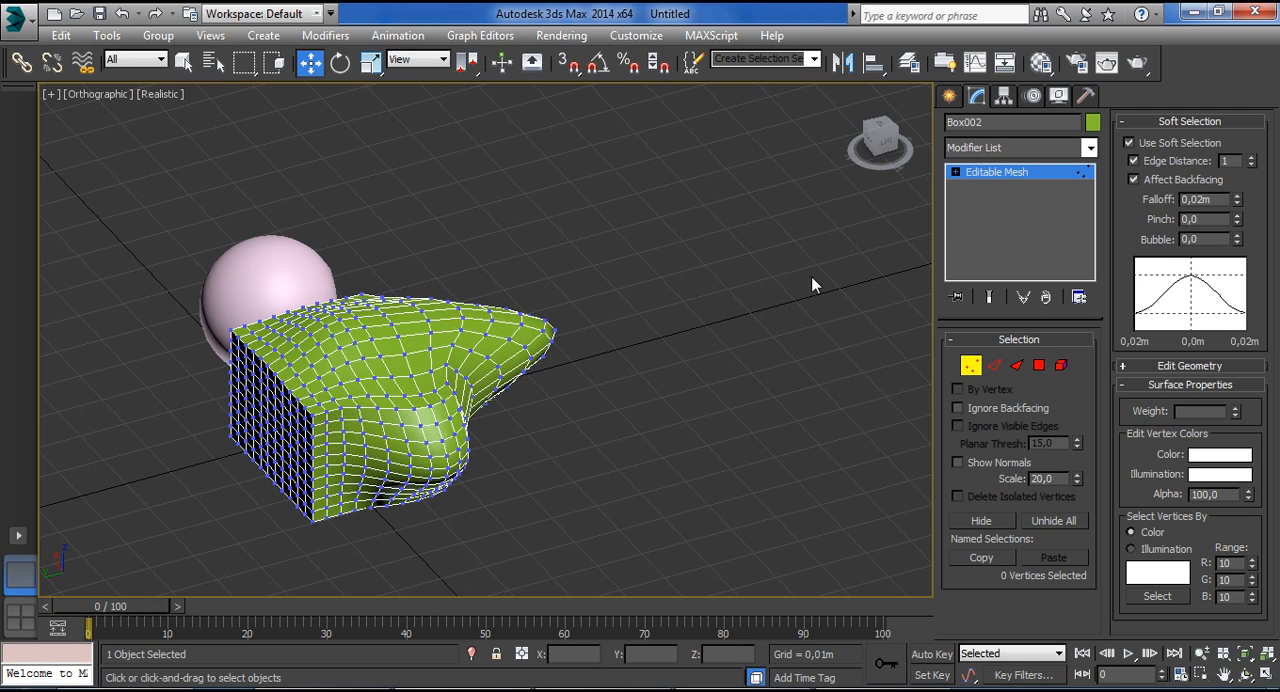
Switch to the Polygon level, select a polygon on the box's top, and raise the soft selection falloff to 0,422m.
{"action": "left_click", "coordinate": [341, 355]}
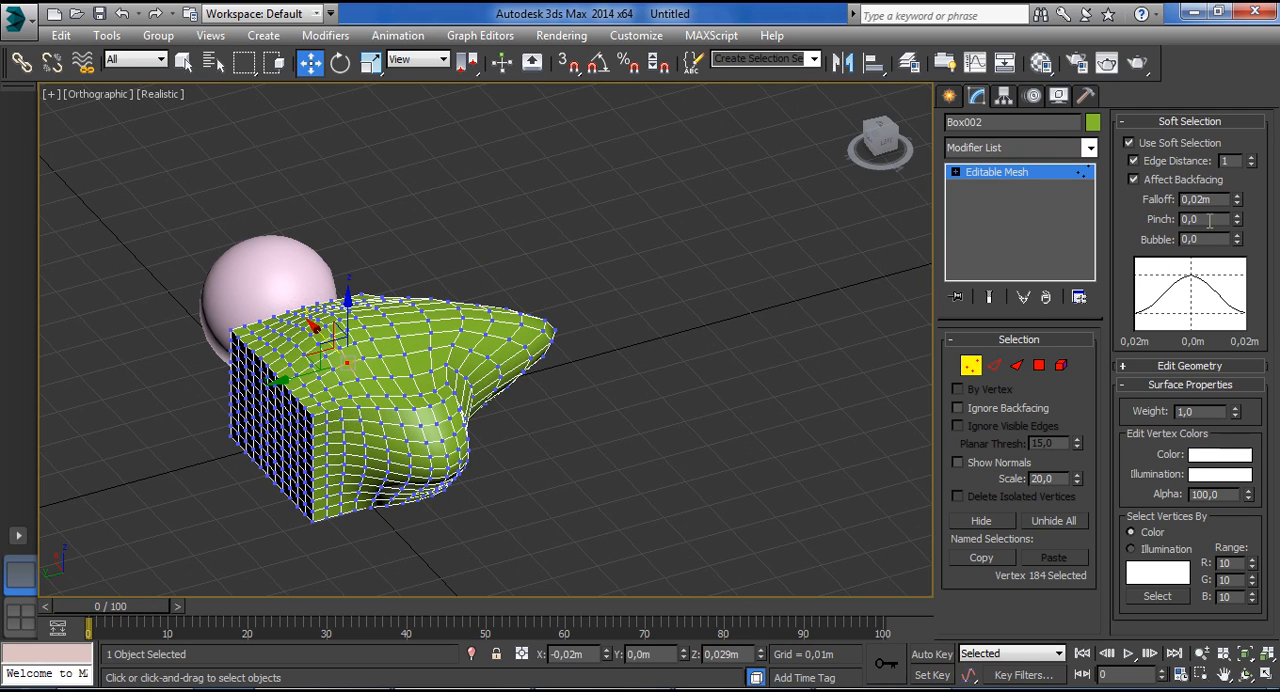
{"action": "left_click_drag", "start_coordinate": [1236, 203], "coordinate": [1236, 96]}
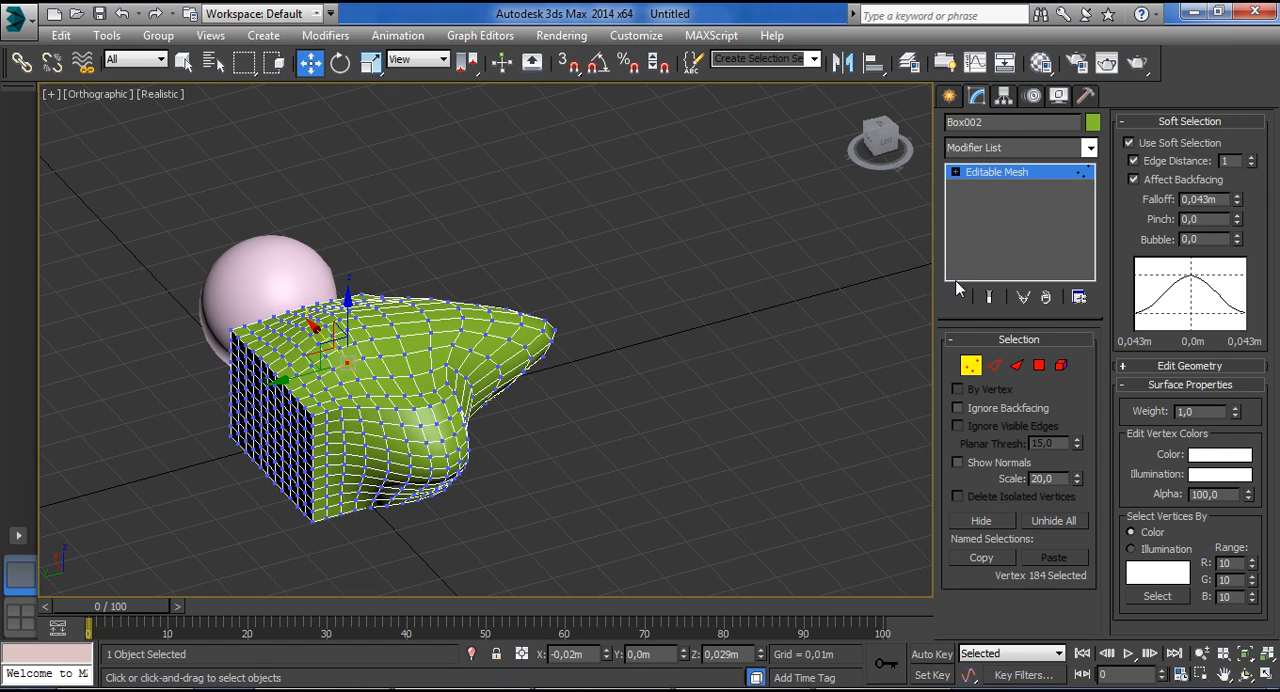
{"action": "left_click", "coordinate": [1039, 365]}
{"action": "left_click", "coordinate": [370, 362]}
{"action": "scroll", "coordinate": [380, 362], "scroll_direction": "up", "scroll_amount": 10}
{"action": "mouse_move", "coordinate": [1233, 195]}
{"action": "left_mouse_down"}
{"action": "mouse_move", "coordinate": [1234, 163]}
{"action": "mouse_move", "coordinate": [1236, 201]}
{"action": "left_mouse_up"}
{"action": "left_click_drag", "start_coordinate": [1238, 143], "coordinate": [1238, 80]}
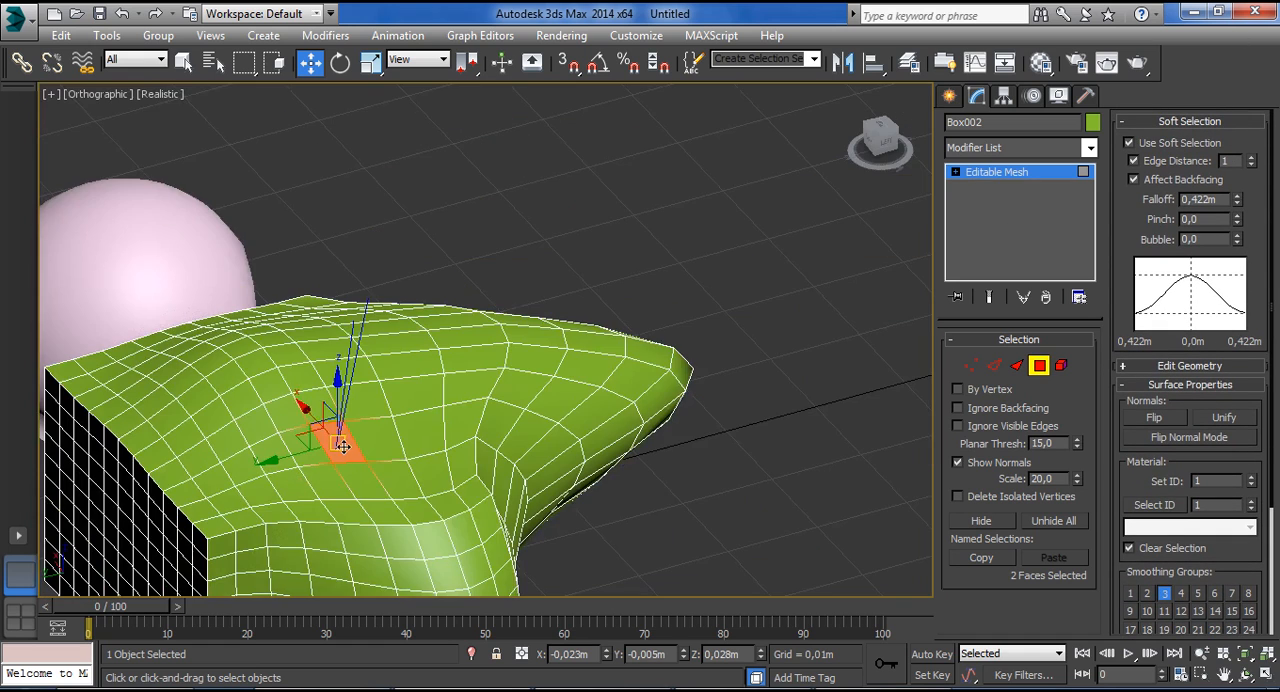
Adjust the soft selection curve to a falloff of 1,41m, a pinch of 0,07 and a bubble of 1,88.
{"action": "mouse_move", "coordinate": [317, 423]}
{"action": "left_mouse_down"}
{"action": "mouse_move", "coordinate": [363, 459]}
{"action": "mouse_move", "coordinate": [348, 470]}
{"action": "mouse_move", "coordinate": [328, 422]}
{"action": "left_mouse_up"}
{"action": "mouse_move", "coordinate": [1252, 163]}
{"action": "left_mouse_down"}
{"action": "mouse_move", "coordinate": [1254, 138]}
{"action": "mouse_move", "coordinate": [1246, 158]}
{"action": "left_mouse_up"}
{"action": "left_click_drag", "start_coordinate": [1238, 222], "coordinate": [1238, 130]}
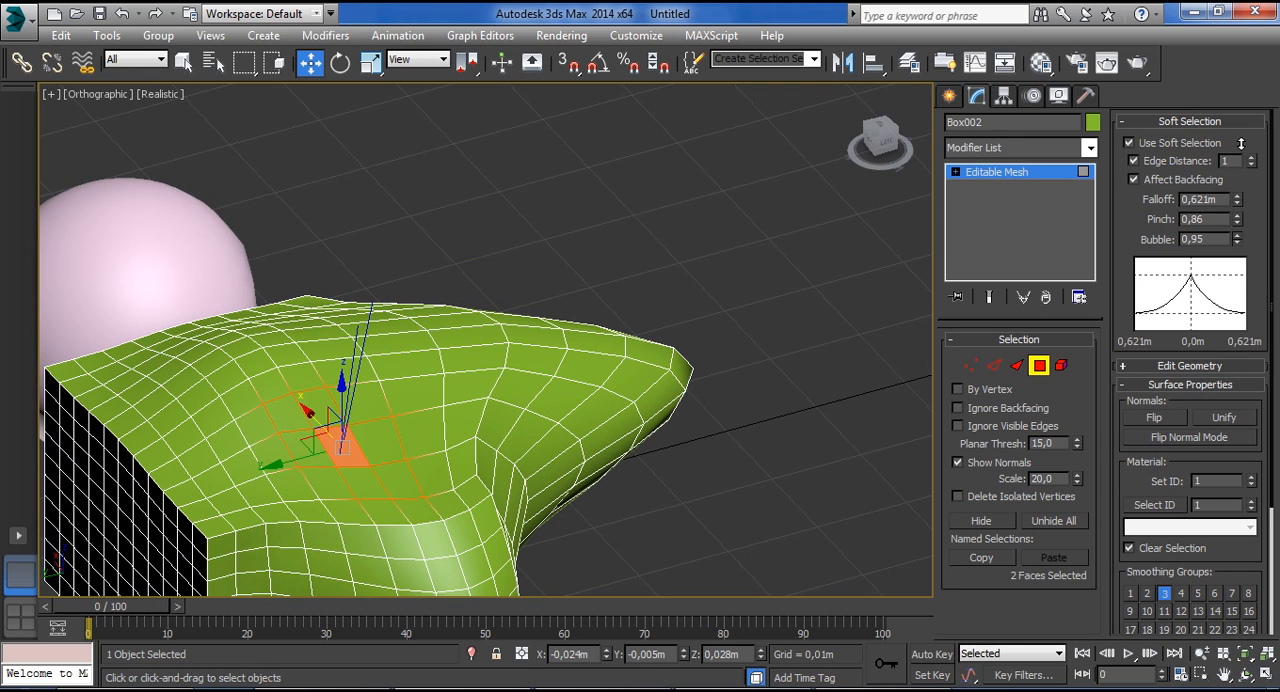
{"action": "left_click_drag", "start_coordinate": [1246, 80], "coordinate": [1234, 256]}
{"action": "left_click_drag", "start_coordinate": [1230, 301], "coordinate": [1234, 289]}
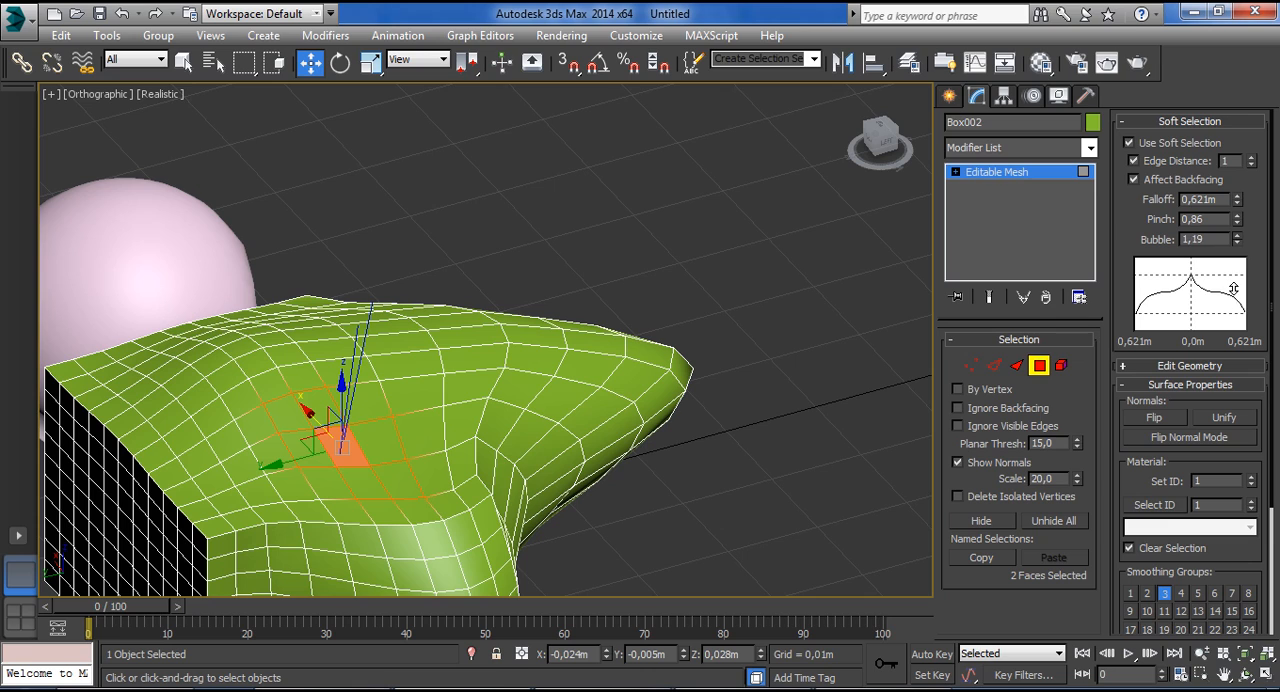
{"action": "mouse_move", "coordinate": [1239, 225]}
{"action": "left_mouse_down"}
{"action": "mouse_move", "coordinate": [1237, 292]}
{"action": "mouse_move", "coordinate": [1239, 249]}
{"action": "left_mouse_up"}
{"action": "mouse_move", "coordinate": [1237, 301]}
{"action": "left_mouse_down"}
{"action": "mouse_move", "coordinate": [1235, 340]}
{"action": "mouse_move", "coordinate": [1238, 296]}
{"action": "left_mouse_up"}
{"action": "mouse_move", "coordinate": [1237, 200]}
{"action": "left_mouse_down"}
{"action": "mouse_move", "coordinate": [1241, 121]}
{"action": "mouse_move", "coordinate": [1230, 304]}
{"action": "mouse_move", "coordinate": [1239, 210]}
{"action": "left_mouse_up"}
{"action": "left_click_drag", "start_coordinate": [1242, 160], "coordinate": [1233, 75]}
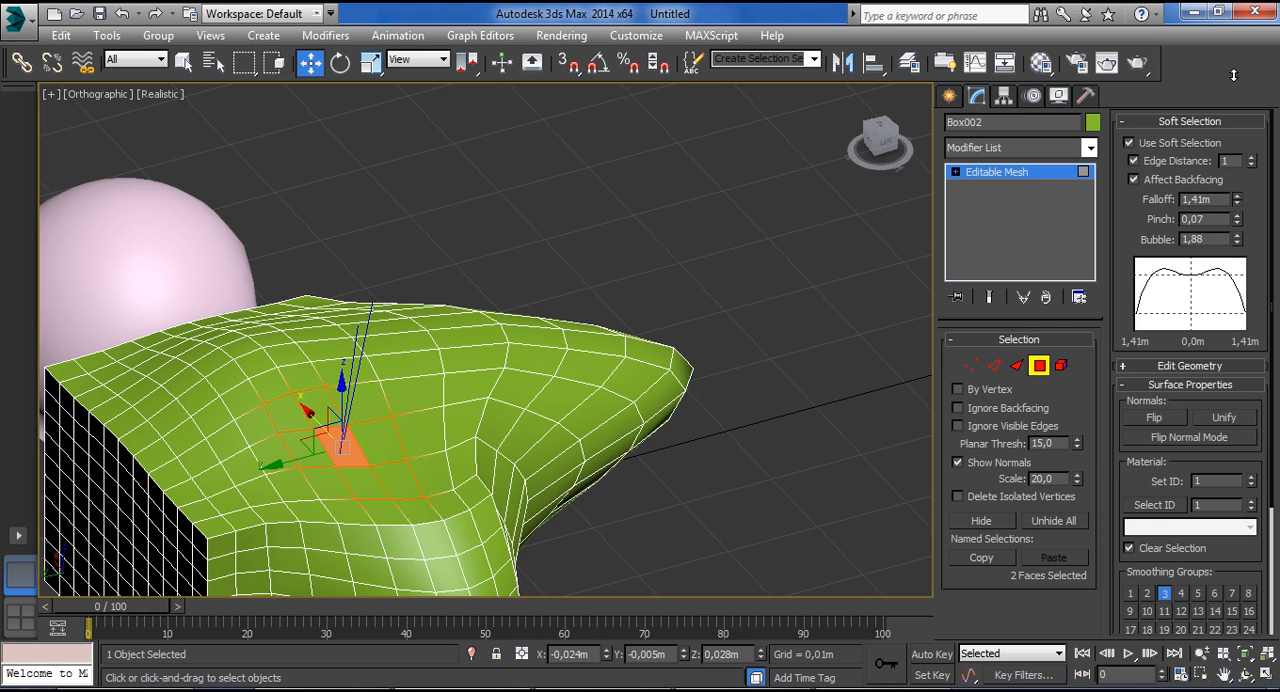
Move the selected polygon slightly, select and shift another polygon farther back on the box's top, and turn off Affect Backfacing.
{"action": "left_click_drag", "start_coordinate": [343, 393], "coordinate": [377, 384]}
{"action": "left_click", "coordinate": [234, 386]}
{"action": "mouse_move", "coordinate": [228, 338]}
{"action": "left_mouse_down"}
{"action": "mouse_move", "coordinate": [226, 300]}
{"action": "mouse_move", "coordinate": [226, 342]}
{"action": "left_mouse_up"}
{"action": "left_click", "coordinate": [1186, 143]}
{"action": "left_click", "coordinate": [1186, 143]}
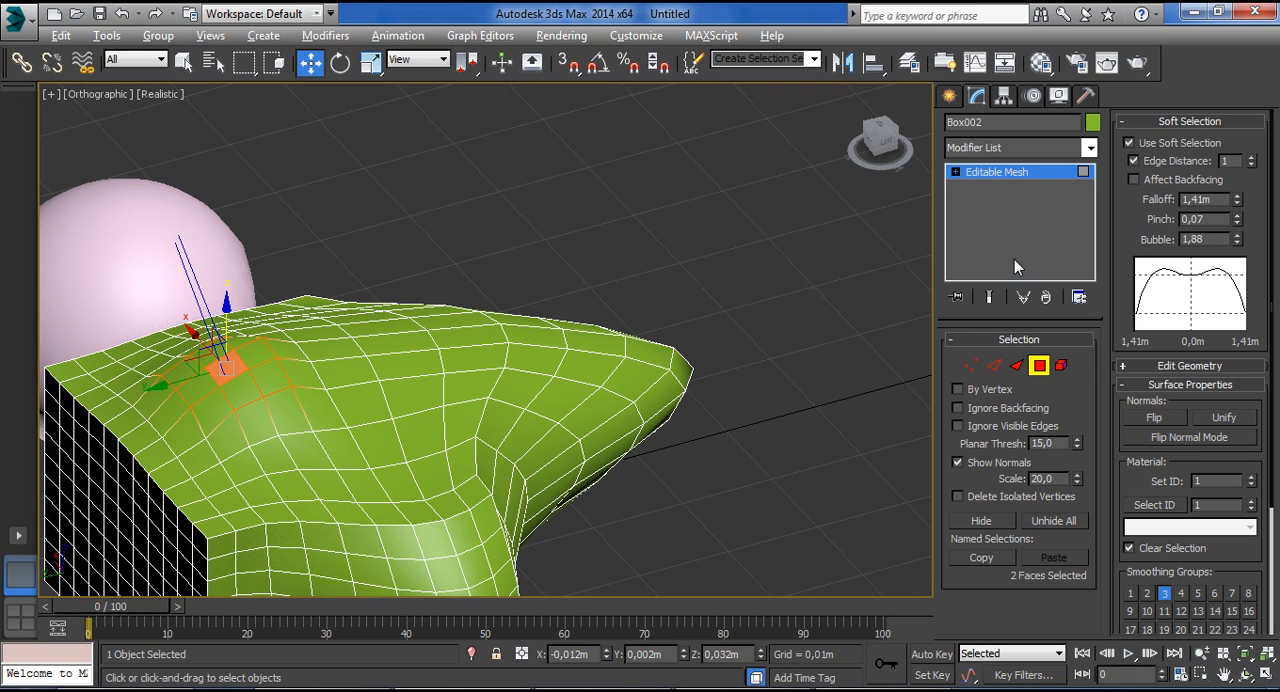
Collapse the Soft Selection and Surface Properties settings, expand the Edit Geometry options, and clear the polygon selection.
{"action": "left_click", "coordinate": [1140, 120]}
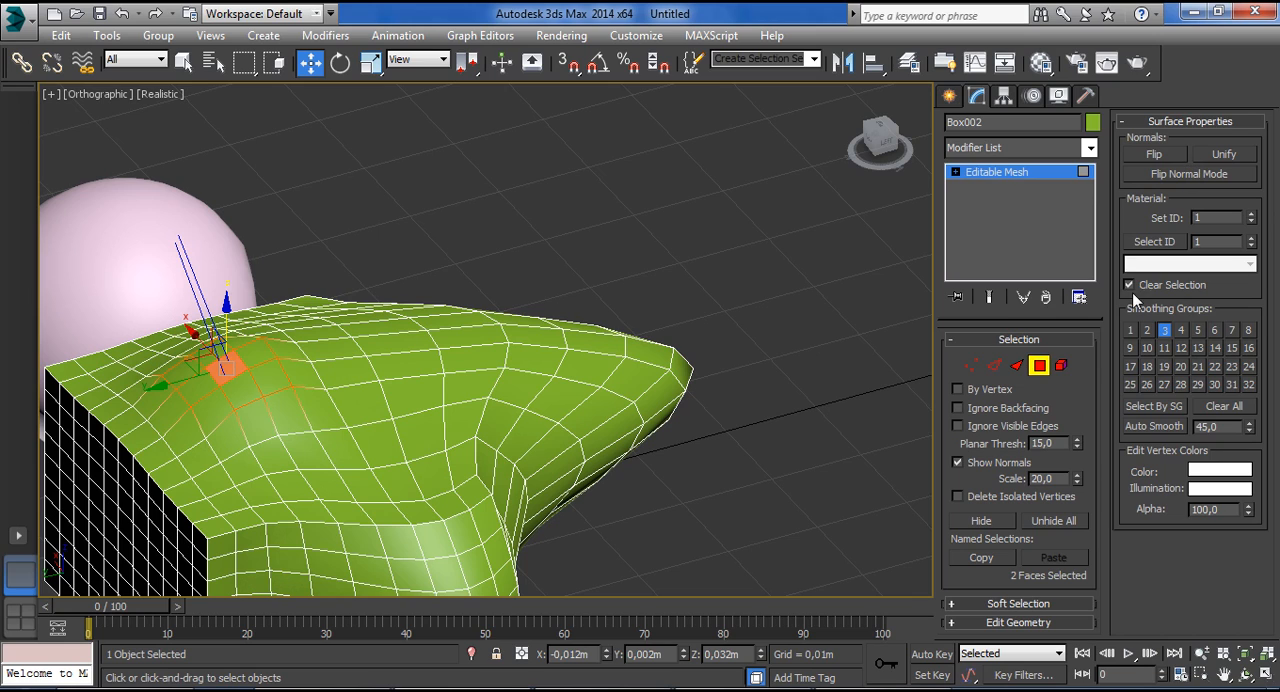
{"action": "left_click", "coordinate": [1166, 121]}
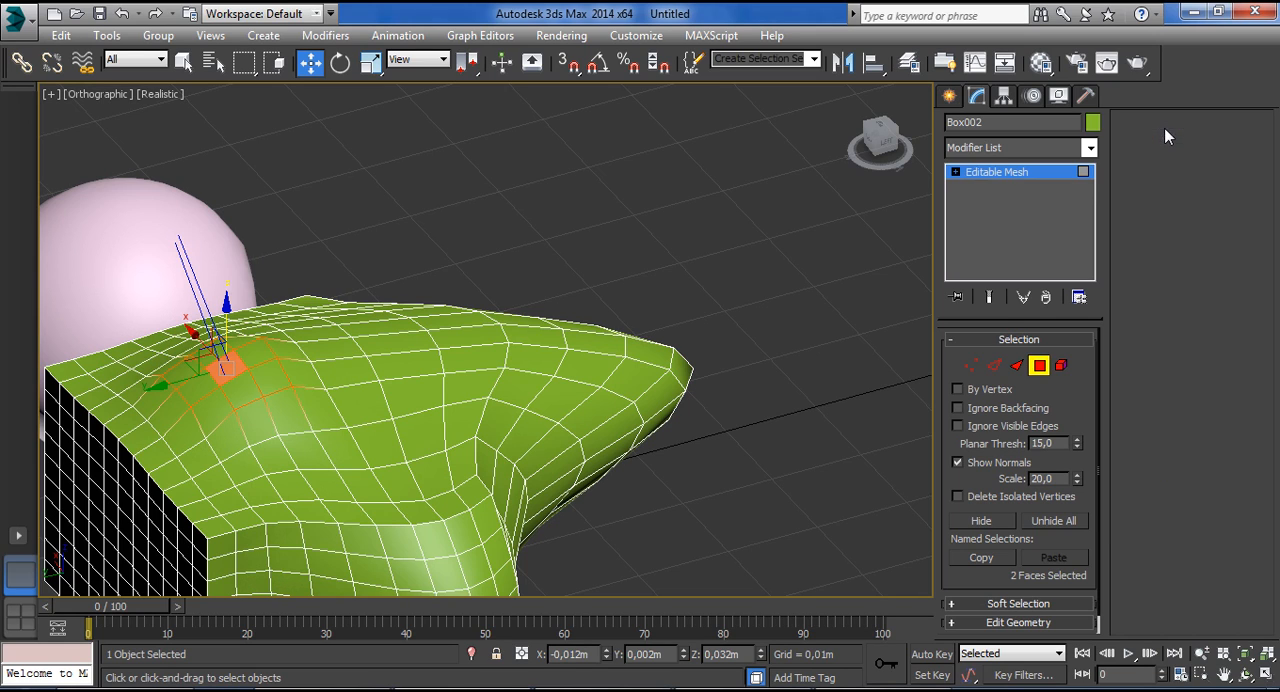
{"action": "left_click", "coordinate": [1014, 623]}
{"action": "middle_click_drag", "start_coordinate": [626, 461], "coordinate": [800, 350], "text": "alt"}
{"action": "left_click", "coordinate": [602, 290]}
{"action": "left_click", "coordinate": [908, 292]}
Use Create to draw a new polygon across existing vertices on the box's top, then return to the Move tool.
{"action": "left_click", "coordinate": [1162, 149]}
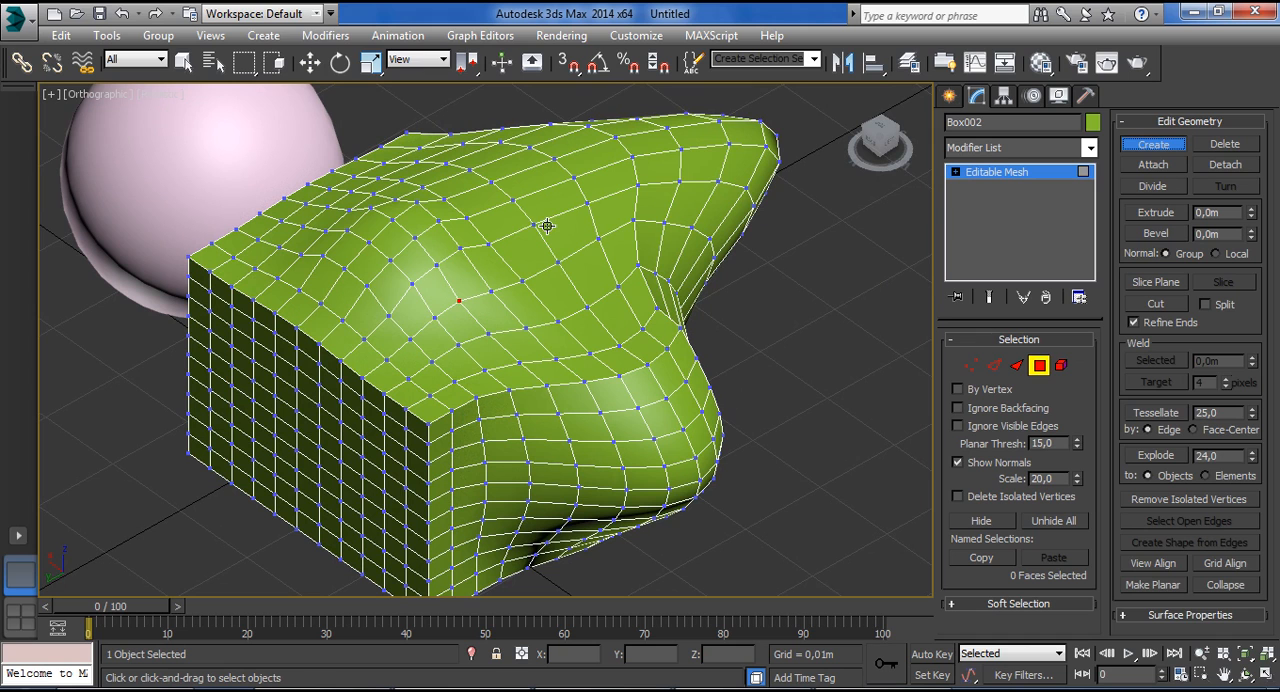
{"action": "middle_click_drag", "start_coordinate": [554, 206], "coordinate": [516, 225], "text": "alt"}
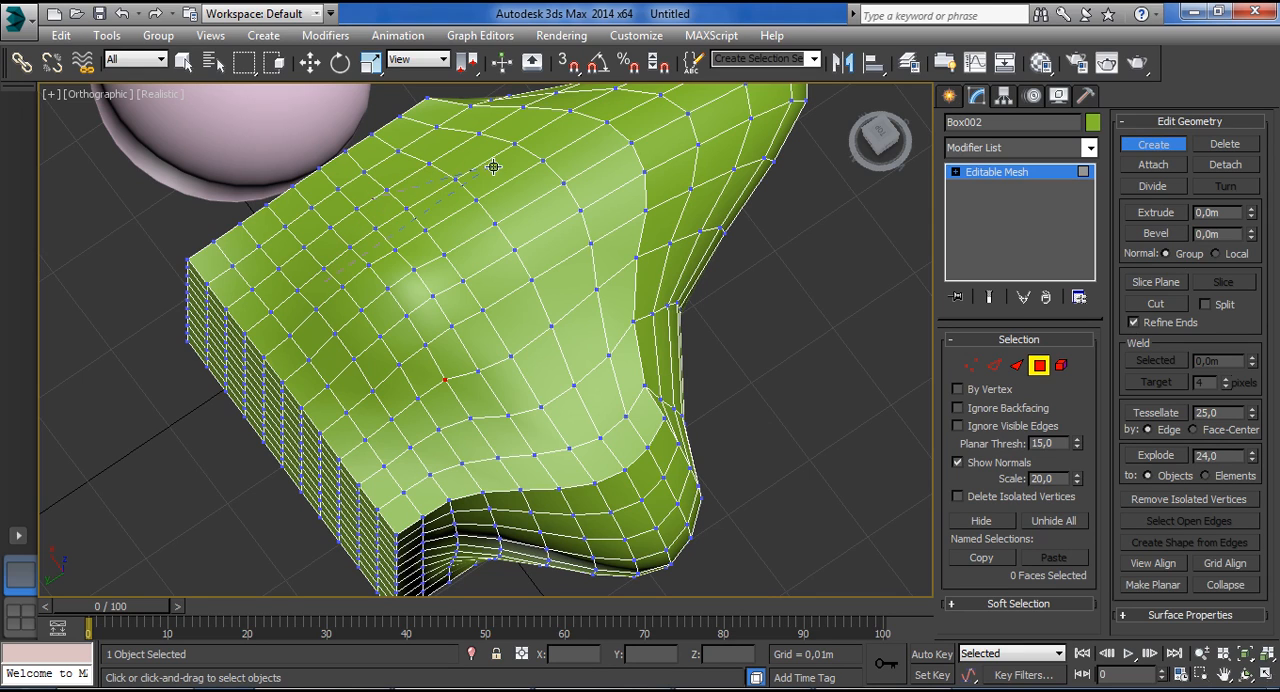
{"action": "left_click", "coordinate": [406, 174]}
{"action": "key", "text": "w"}
{"action": "left_click", "coordinate": [454, 323]}
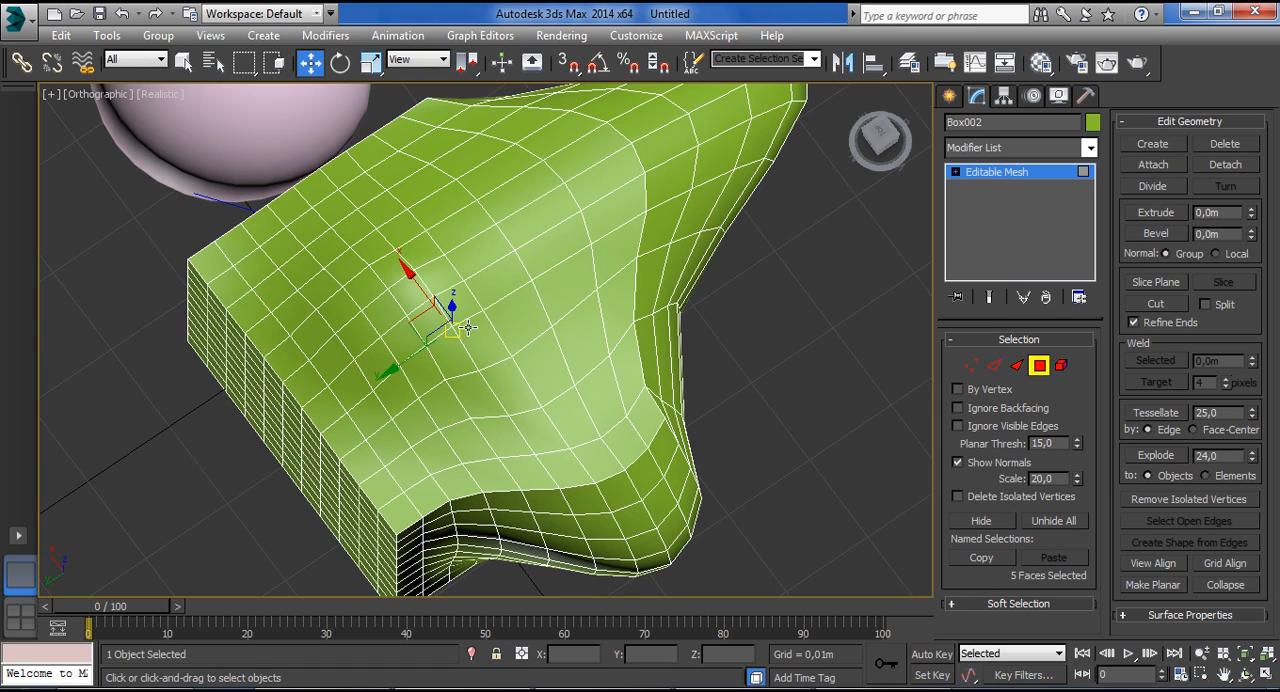
{"action": "middle_click_drag", "start_coordinate": [926, 249], "coordinate": [743, 280], "text": "alt"}
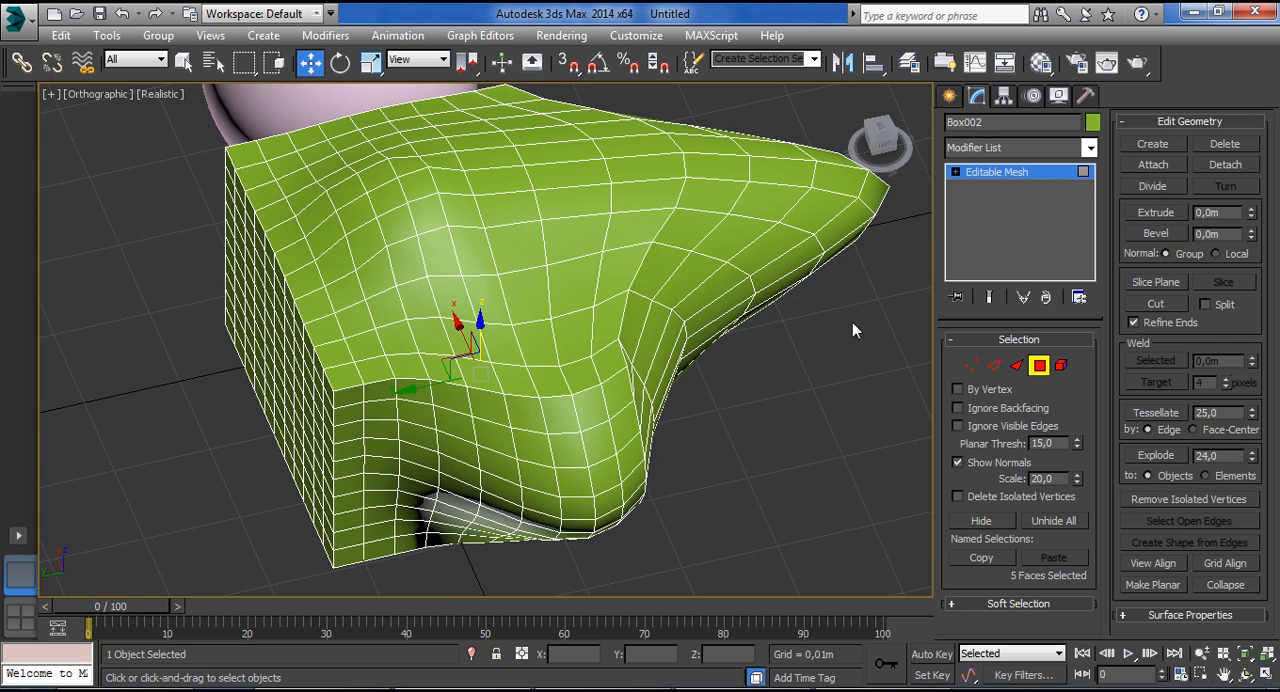
Use Create to draw a free-form polygon from points placed inside a single face on the box's top.
{"action": "scroll", "coordinate": [484, 247], "scroll_direction": "up", "scroll_amount": 10}
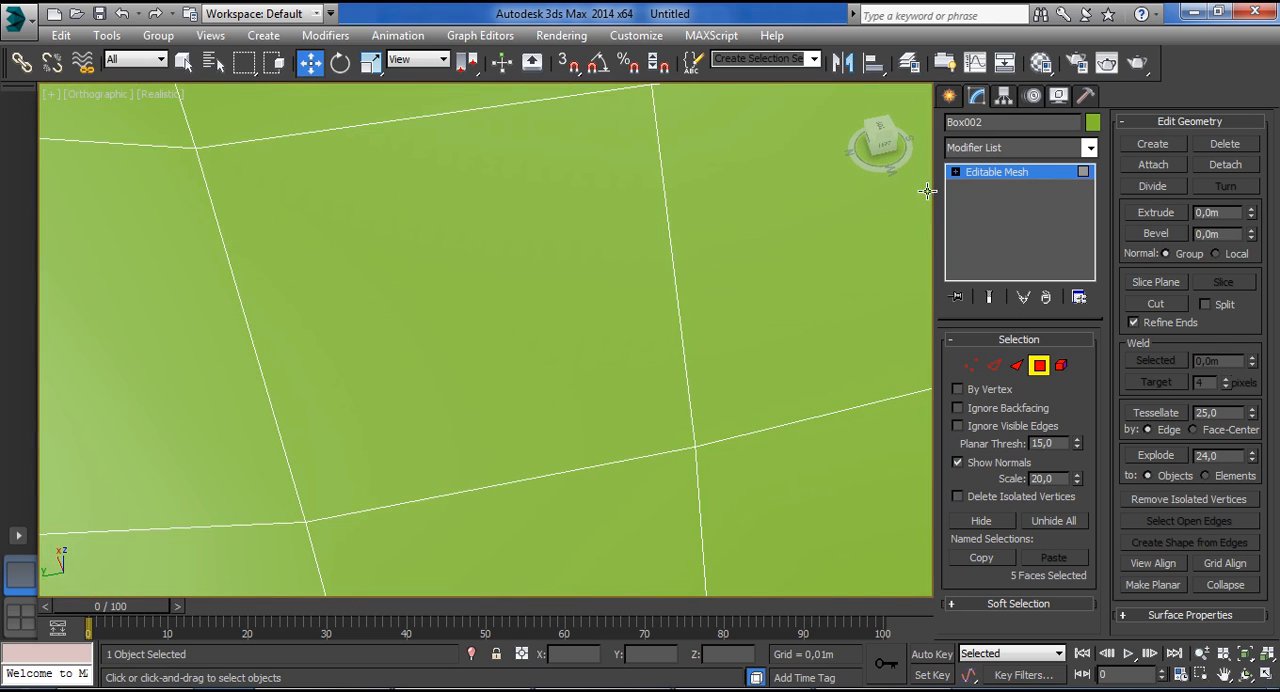
{"action": "left_click", "coordinate": [1152, 145]}
{"action": "left_click", "coordinate": [337, 430]}
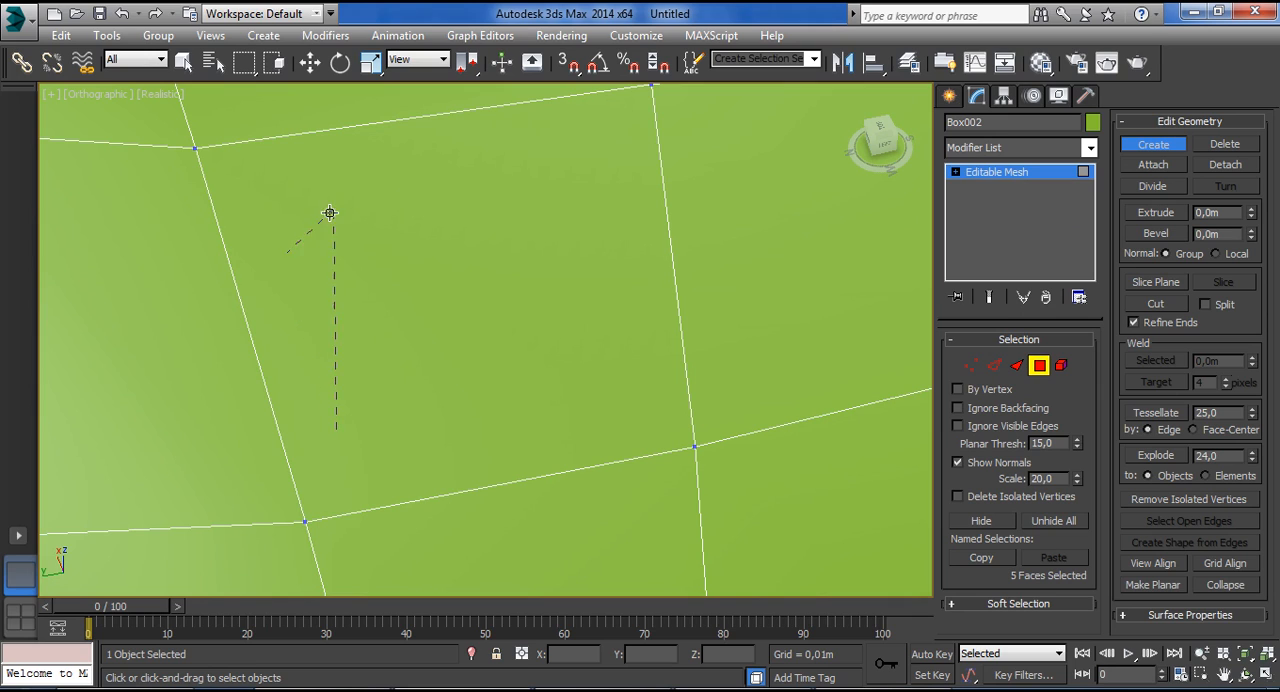
{"action": "left_click", "coordinate": [402, 183]}
{"action": "left_click", "coordinate": [551, 142]}
{"action": "left_click", "coordinate": [651, 338]}
{"action": "left_click", "coordinate": [457, 365]}
{"action": "left_click", "coordinate": [323, 442]}
Delete the selected newly created faces from the box.
{"action": "scroll", "coordinate": [583, 277], "scroll_direction": "down", "scroll_amount": 8}
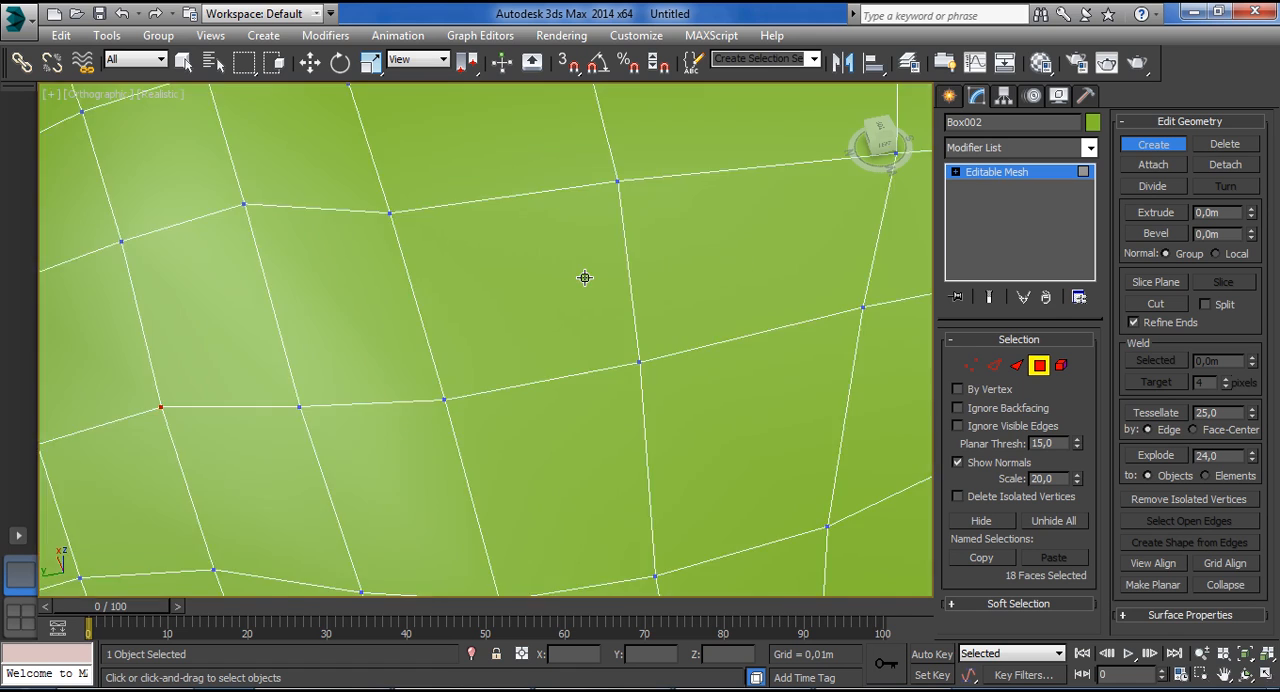
{"action": "scroll", "coordinate": [595, 285], "scroll_direction": "up", "scroll_amount": 2}
{"action": "key", "text": "Delete"}
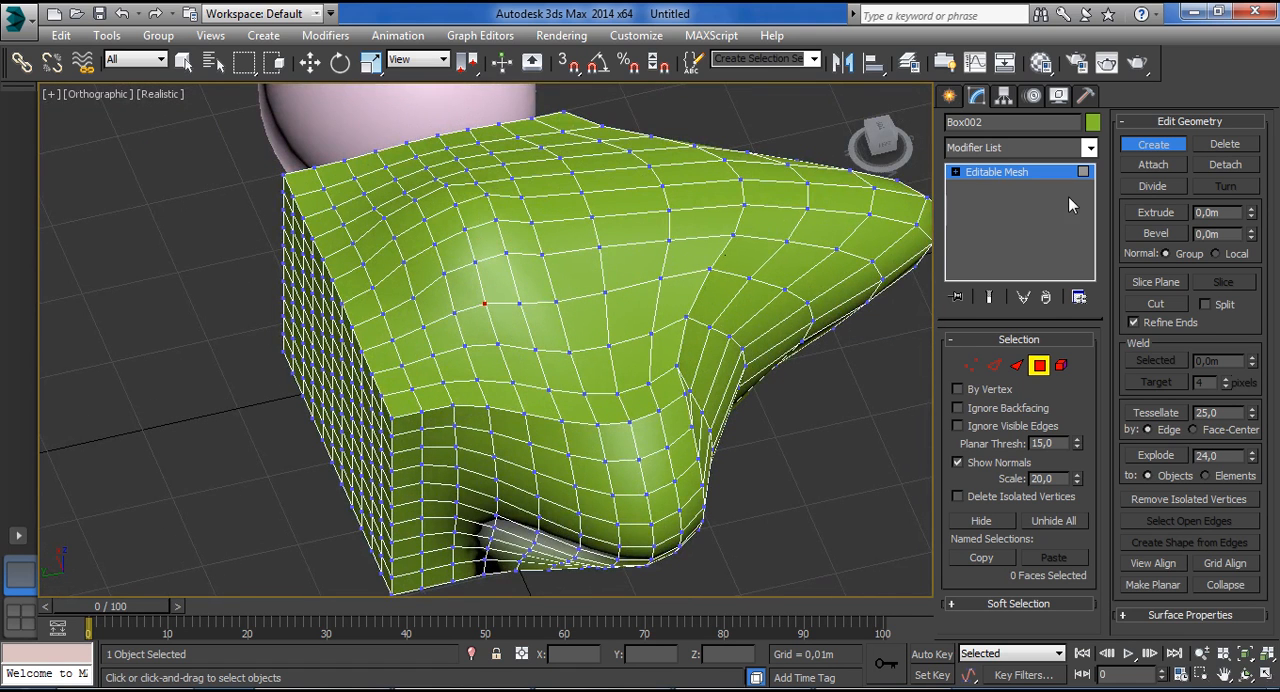
Delete the green box from the scene.
{"action": "left_click", "coordinate": [951, 95]}
{"action": "left_click", "coordinate": [977, 95]}
{"action": "key", "text": "Delete"}
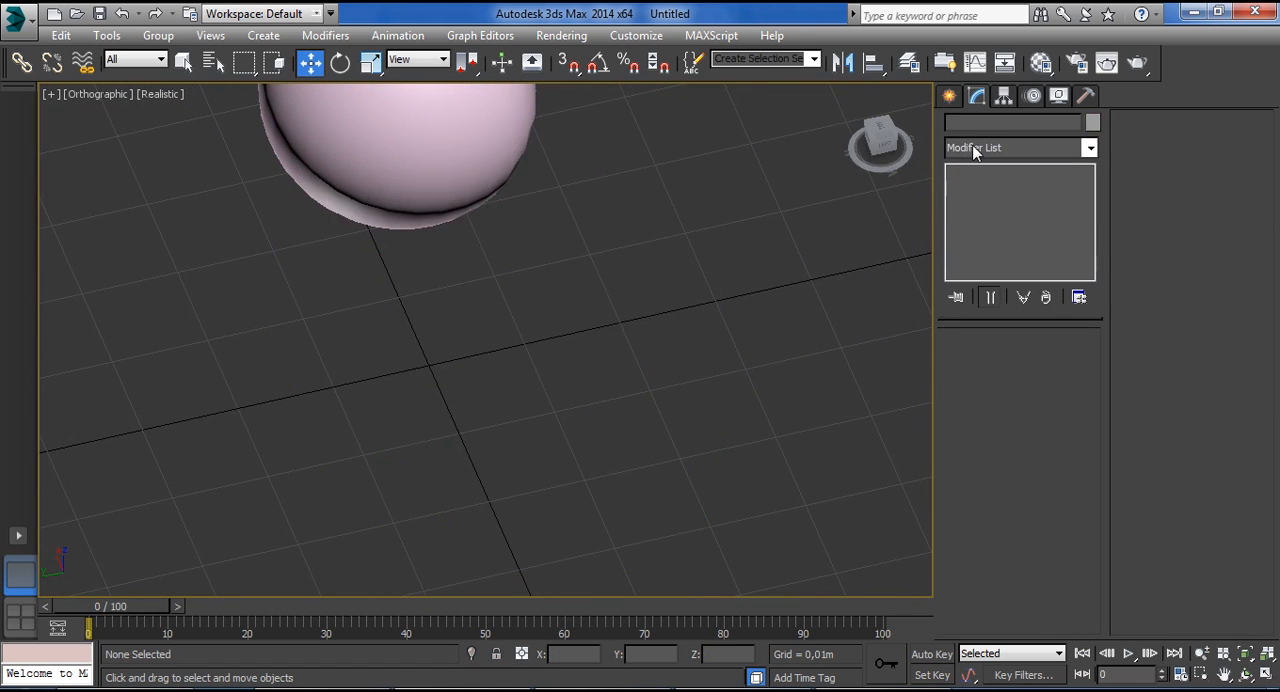
Draw a plane about 0,025 m long and 0,04 m wide, and convert it to an Editable Mesh.
{"action": "left_click", "coordinate": [950, 96]}
{"action": "left_click", "coordinate": [1056, 295]}
{"action": "left_click_drag", "start_coordinate": [495, 289], "coordinate": [849, 504]}
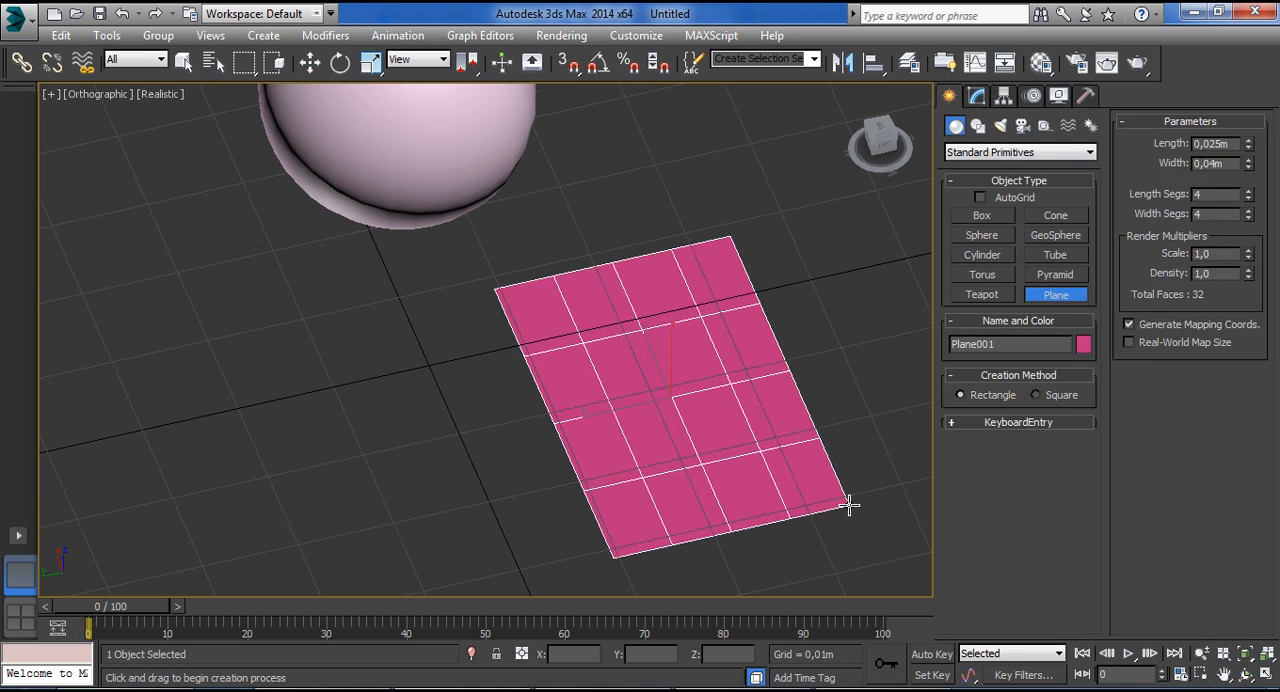
{"action": "right_click", "coordinate": [819, 410]}
{"action": "left_click", "coordinate": [977, 95]}
{"action": "right_click", "coordinate": [1000, 172]}
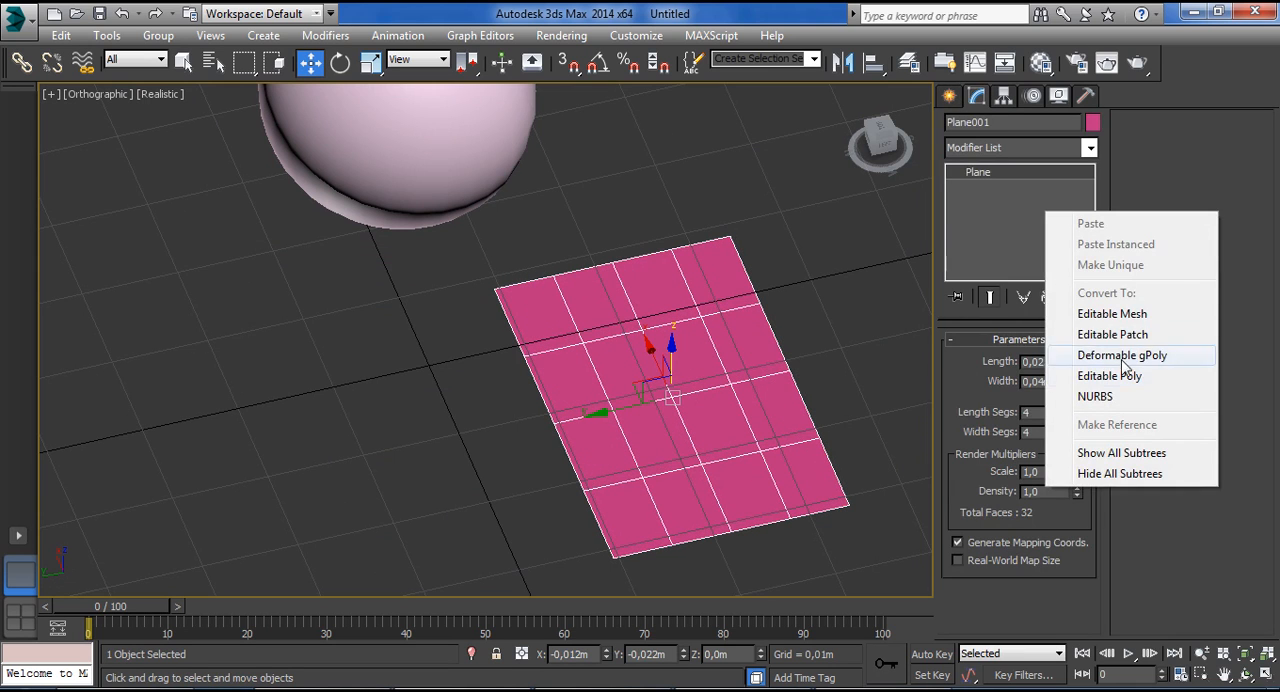
{"action": "left_click", "coordinate": [1090, 332]}
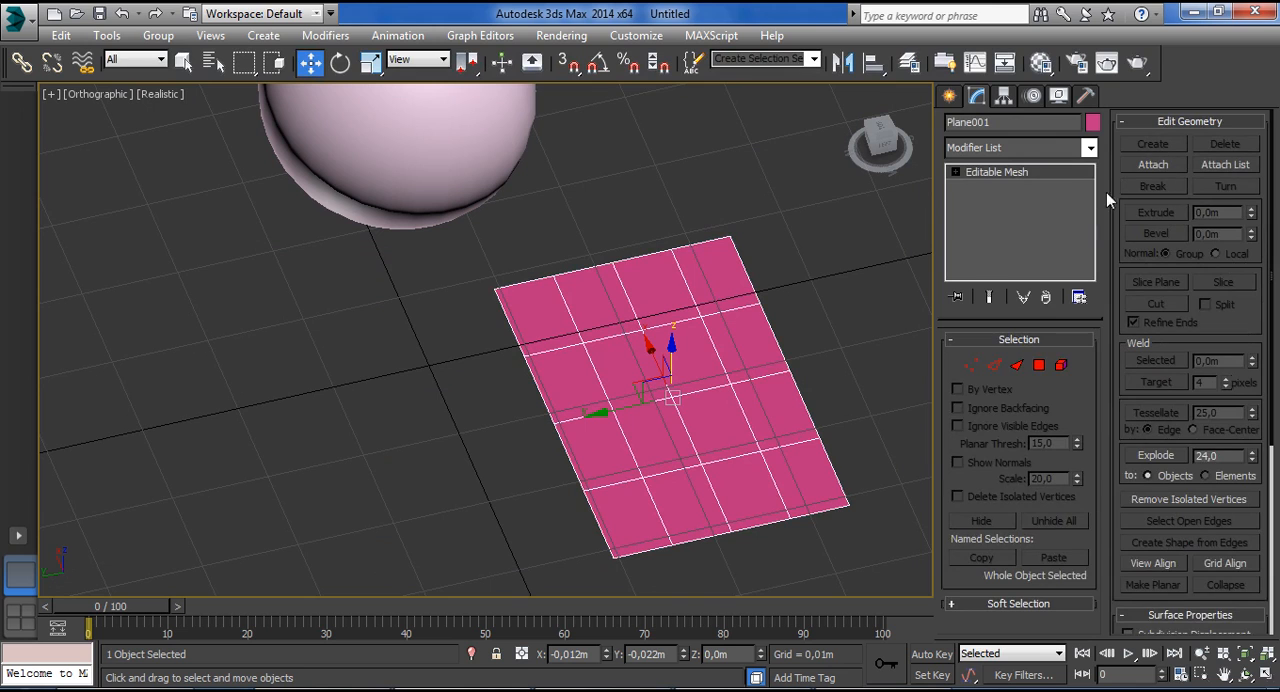
Try Create at vertex level by placing free vertices at scattered points inside the plane's faces.
{"action": "left_click", "coordinate": [971, 365]}
{"action": "left_click", "coordinate": [1153, 144]}
{"action": "middle_click_drag", "start_coordinate": [582, 472], "coordinate": [515, 440]}
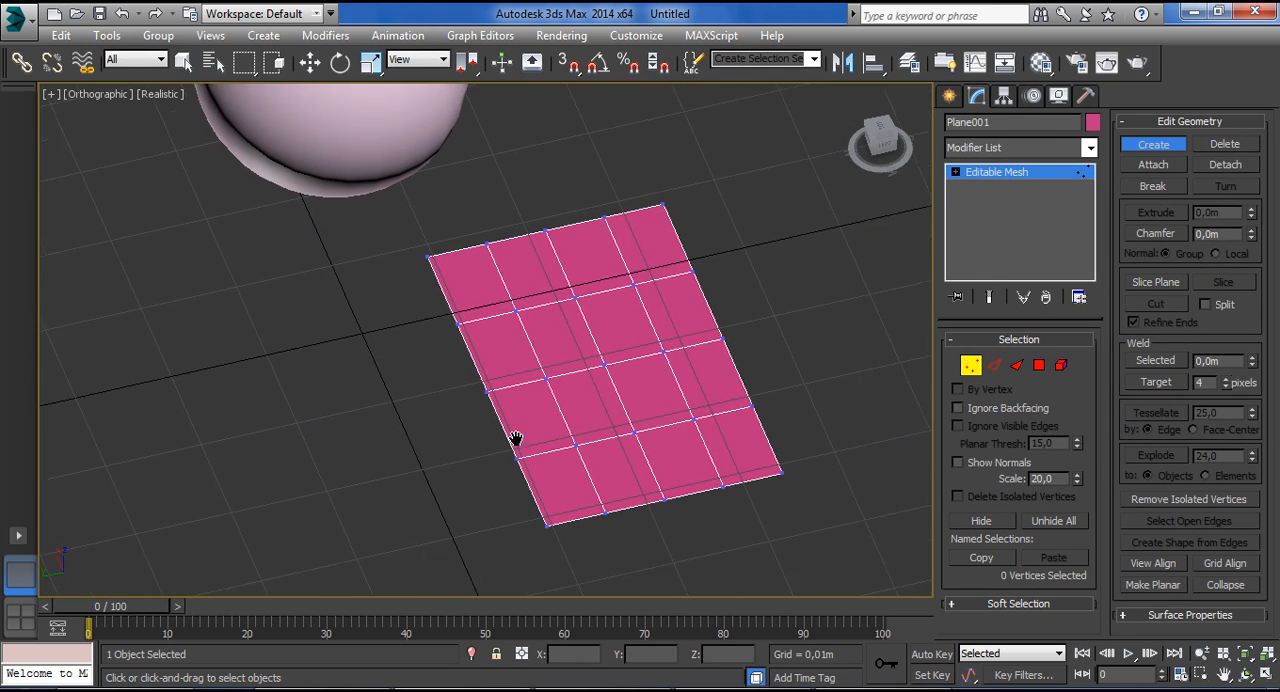
{"action": "scroll", "coordinate": [515, 440], "scroll_direction": "up", "scroll_amount": 4}
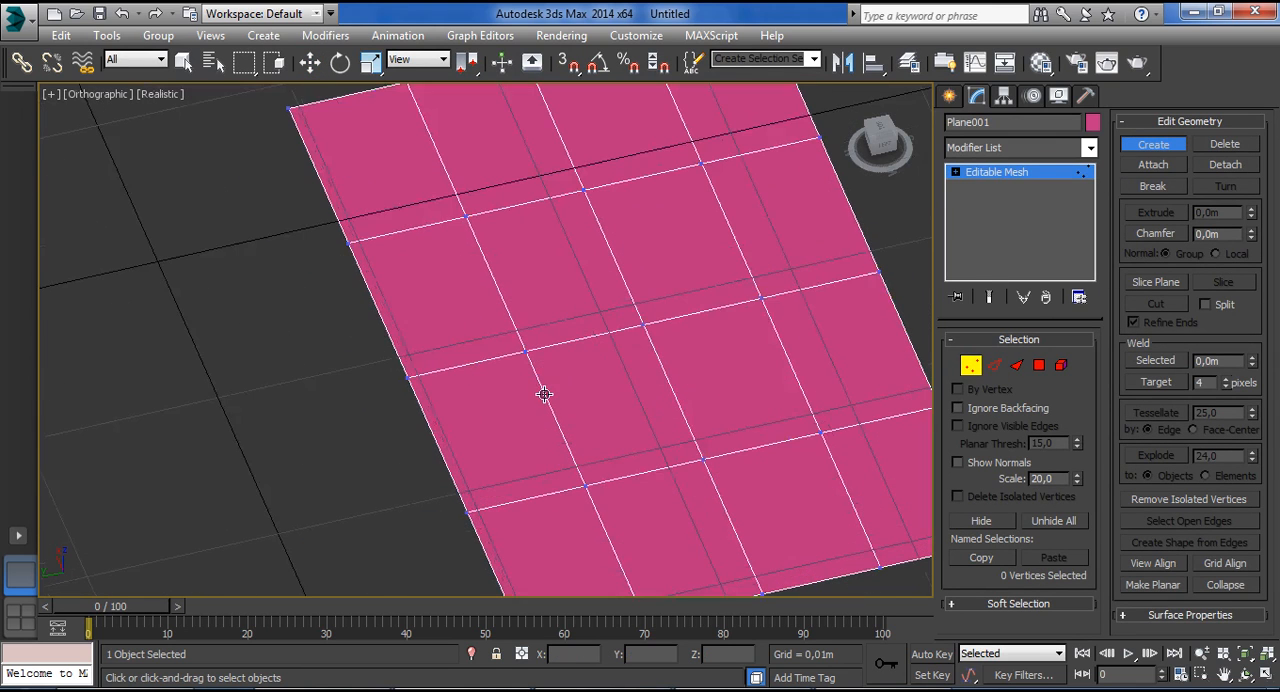
{"action": "left_click", "coordinate": [520, 248]}
{"action": "left_click", "coordinate": [627, 217]}
{"action": "left_click", "coordinate": [644, 295]}
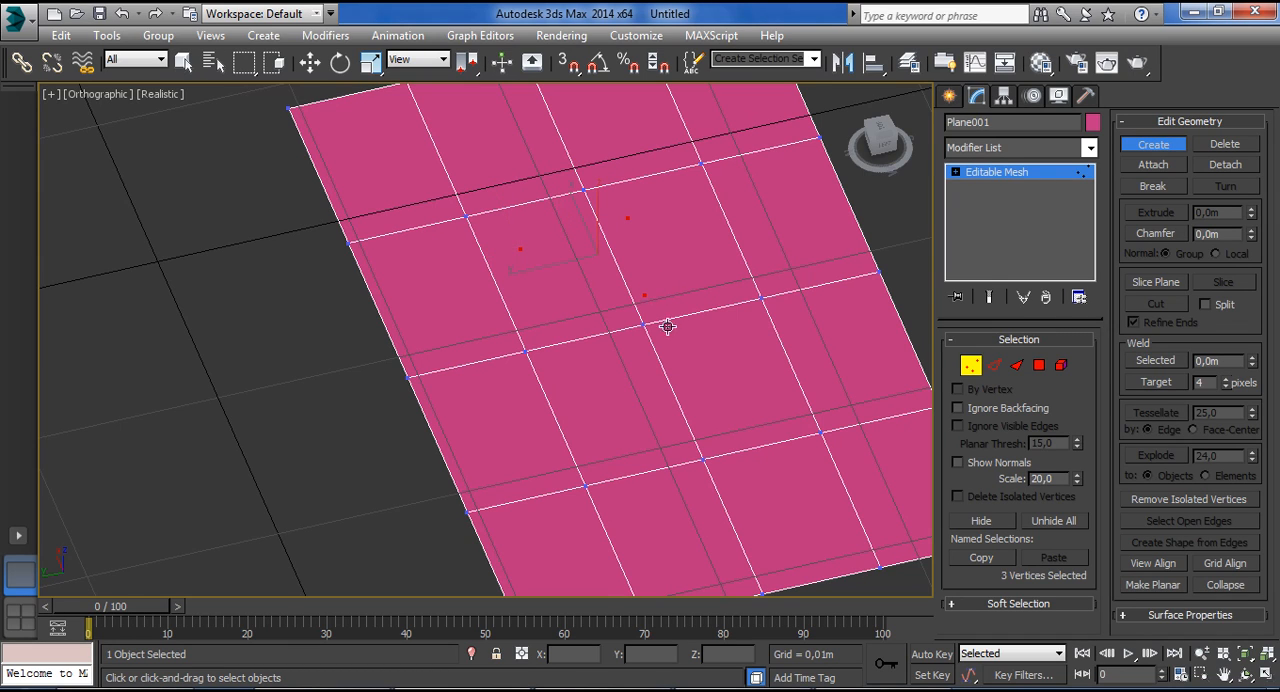
{"action": "left_click", "coordinate": [733, 340]}
{"action": "left_click", "coordinate": [697, 431]}
{"action": "left_click", "coordinate": [546, 448]}
{"action": "left_click", "coordinate": [474, 325]}
{"action": "left_click", "coordinate": [560, 281]}
{"action": "left_click", "coordinate": [608, 427]}
{"action": "key", "text": "w"}
{"action": "left_click_drag", "start_coordinate": [605, 308], "coordinate": [620, 225]}
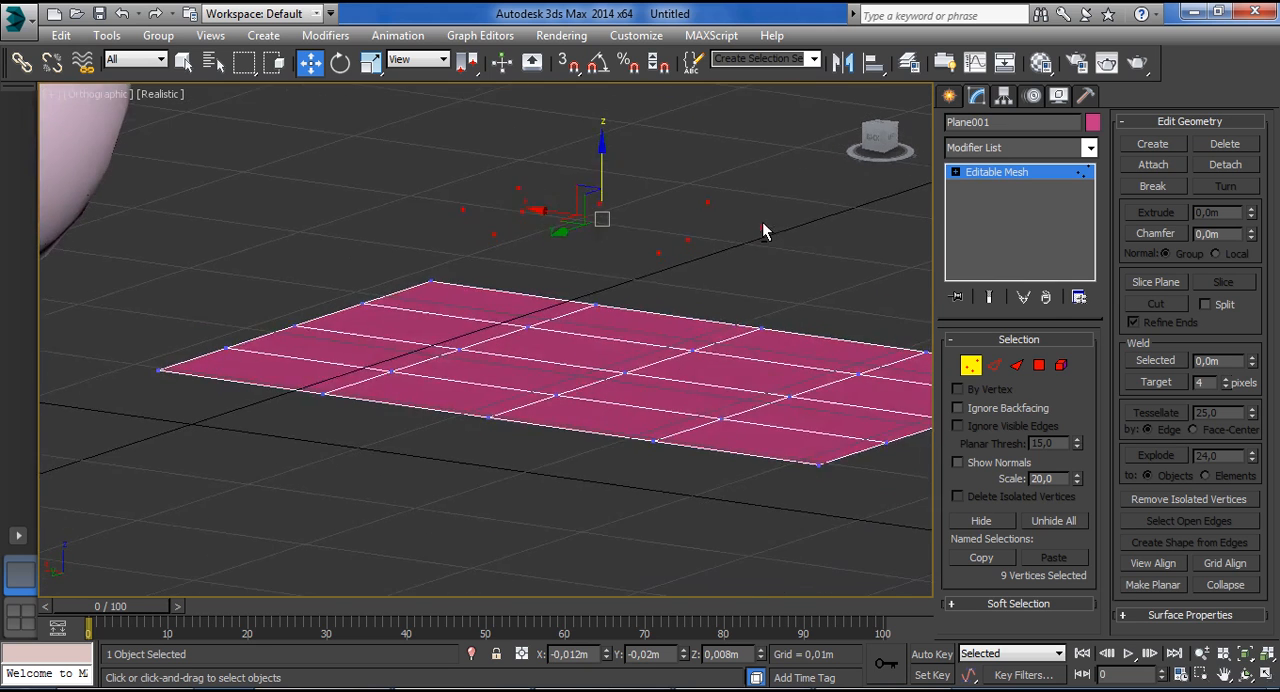
{"action": "middle_click_drag", "start_coordinate": [762, 221], "coordinate": [790, 400], "text": "alt"}
{"action": "left_click", "coordinate": [720, 272]}
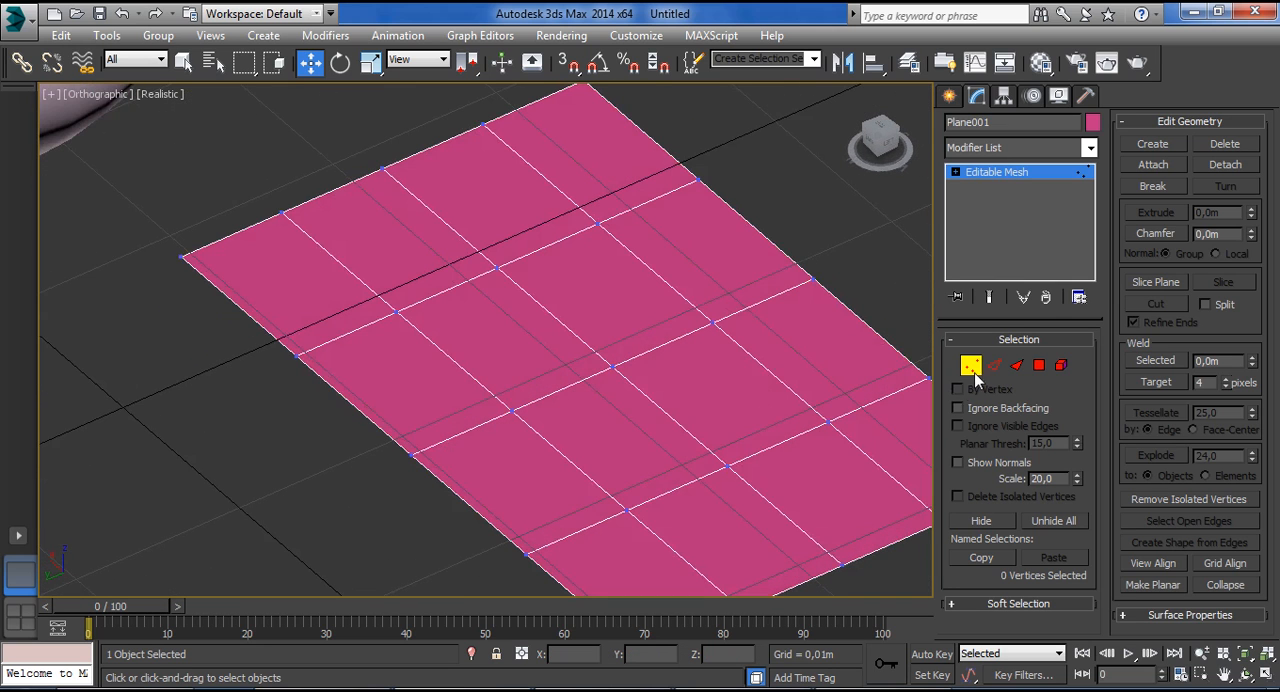
Use Create at polygon-face level to draw a free-form zigzag shape across the plane, and return to the Move tool.
{"action": "left_click", "coordinate": [993, 365]}
{"action": "left_click", "coordinate": [1017, 365]}
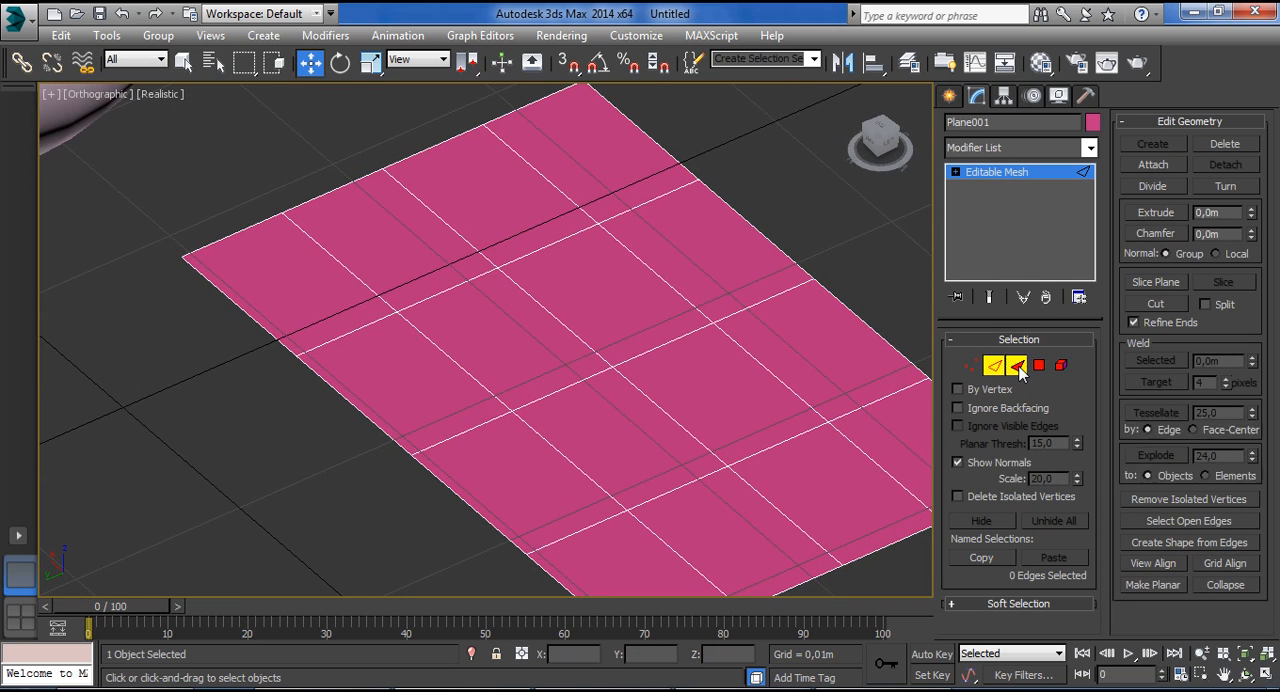
{"action": "left_click", "coordinate": [1153, 144]}
{"action": "middle_click_drag", "start_coordinate": [650, 380], "coordinate": [591, 437], "text": "alt"}
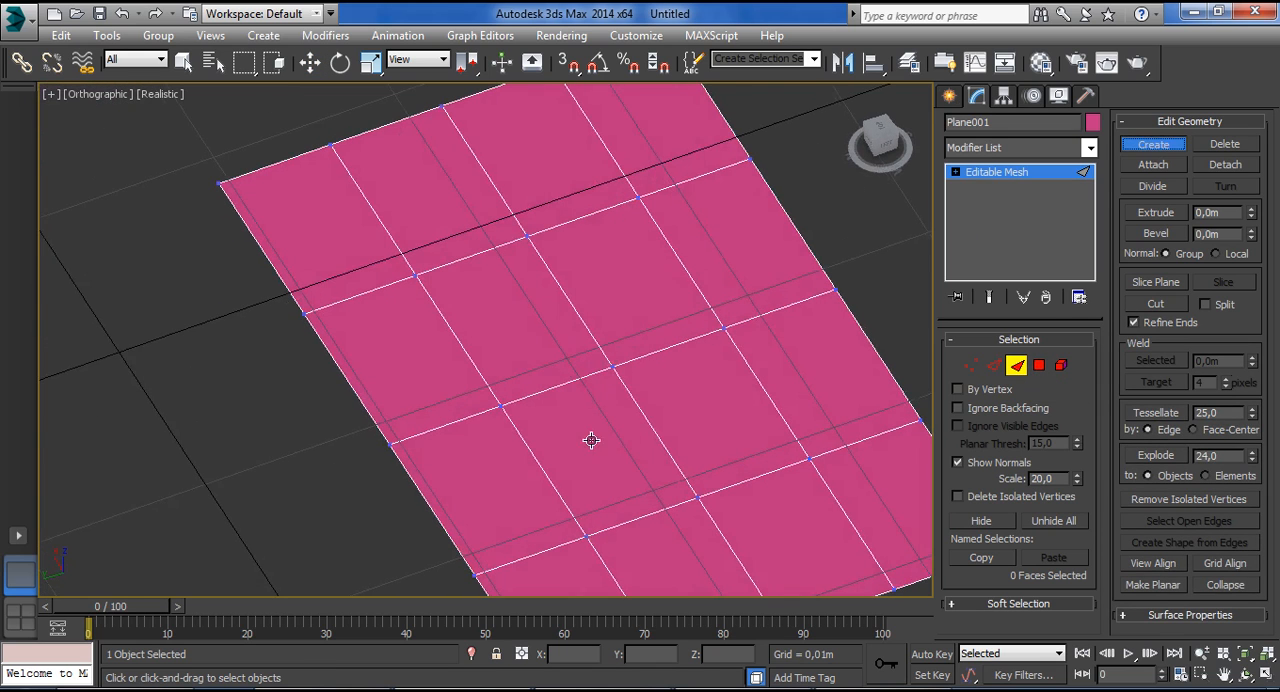
{"action": "left_click", "coordinate": [585, 533]}
{"action": "left_click", "coordinate": [573, 409], "text": "shift"}
{"action": "left_click", "coordinate": [708, 336]}
{"action": "left_click", "coordinate": [730, 481]}
{"action": "left_click", "coordinate": [874, 425]}
{"action": "left_click", "coordinate": [922, 537]}
{"action": "left_click", "coordinate": [788, 592]}
{"action": "left_click", "coordinate": [858, 479]}
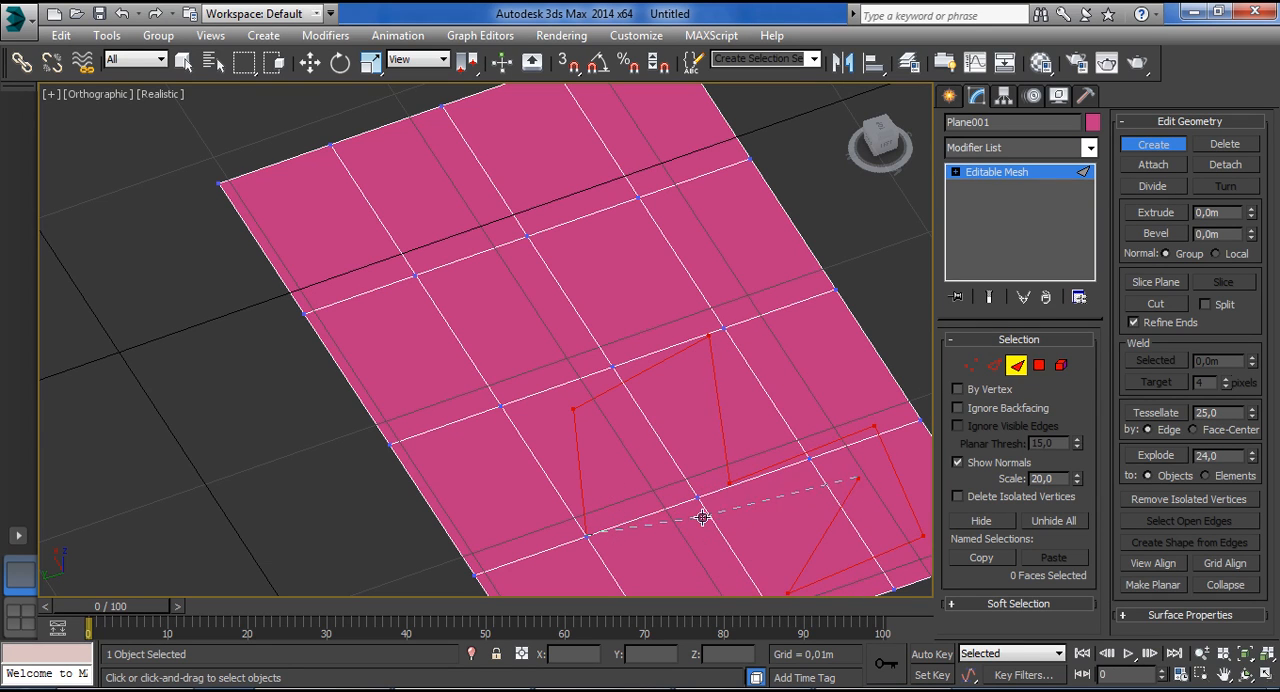
{"action": "left_click", "coordinate": [697, 506]}
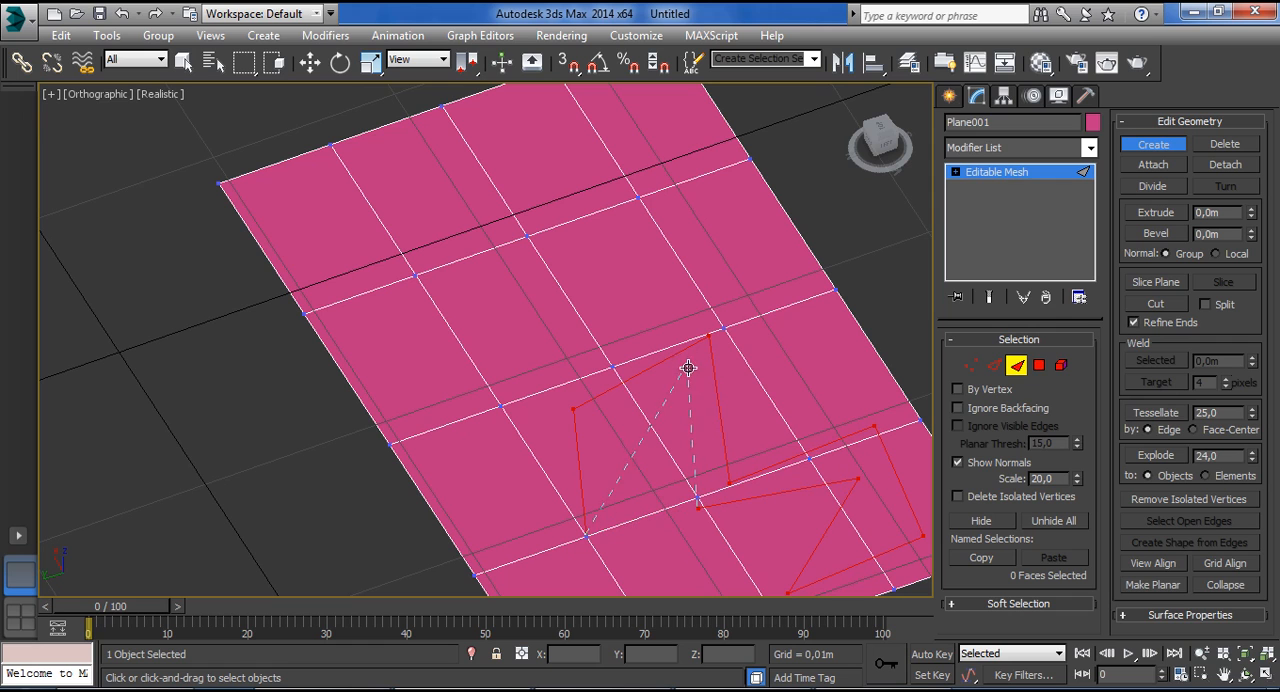
{"action": "left_click", "coordinate": [586, 533]}
{"action": "key", "text": "w"}
Try raising the newly created faces along the Z axis, and undo the move.
{"action": "middle_click_drag", "start_coordinate": [730, 528], "coordinate": [724, 472], "text": "alt"}
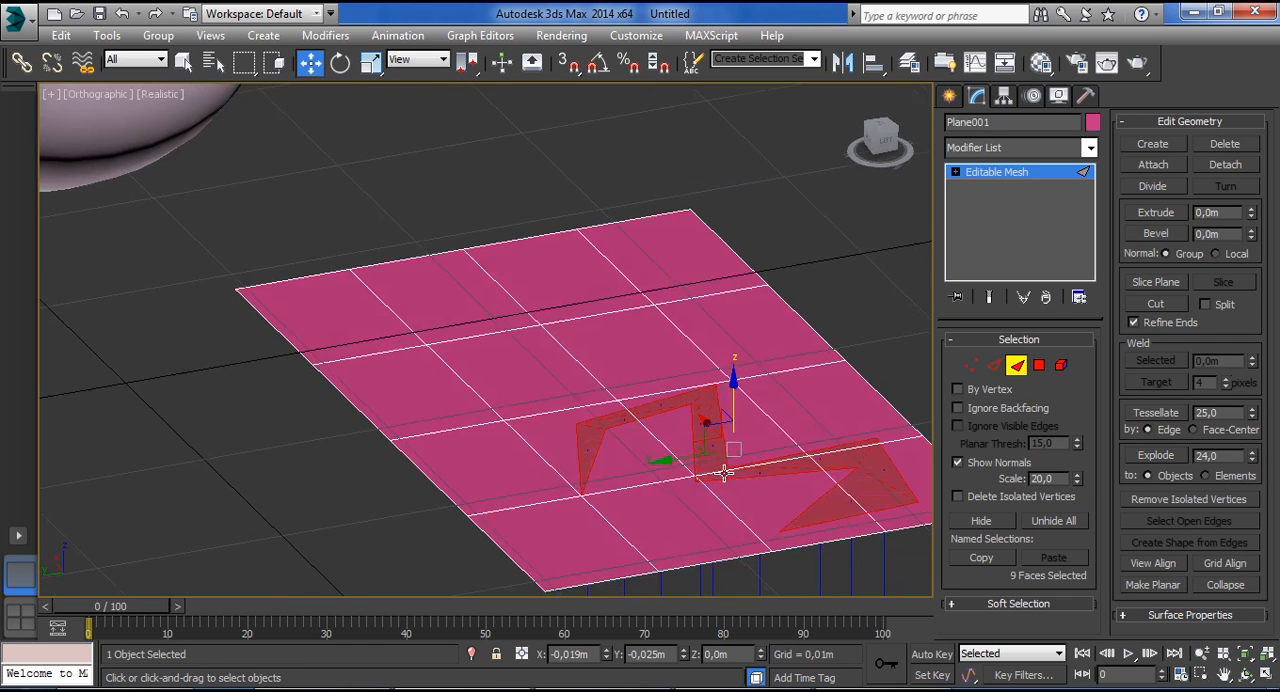
{"action": "left_click_drag", "start_coordinate": [730, 393], "coordinate": [746, 153]}
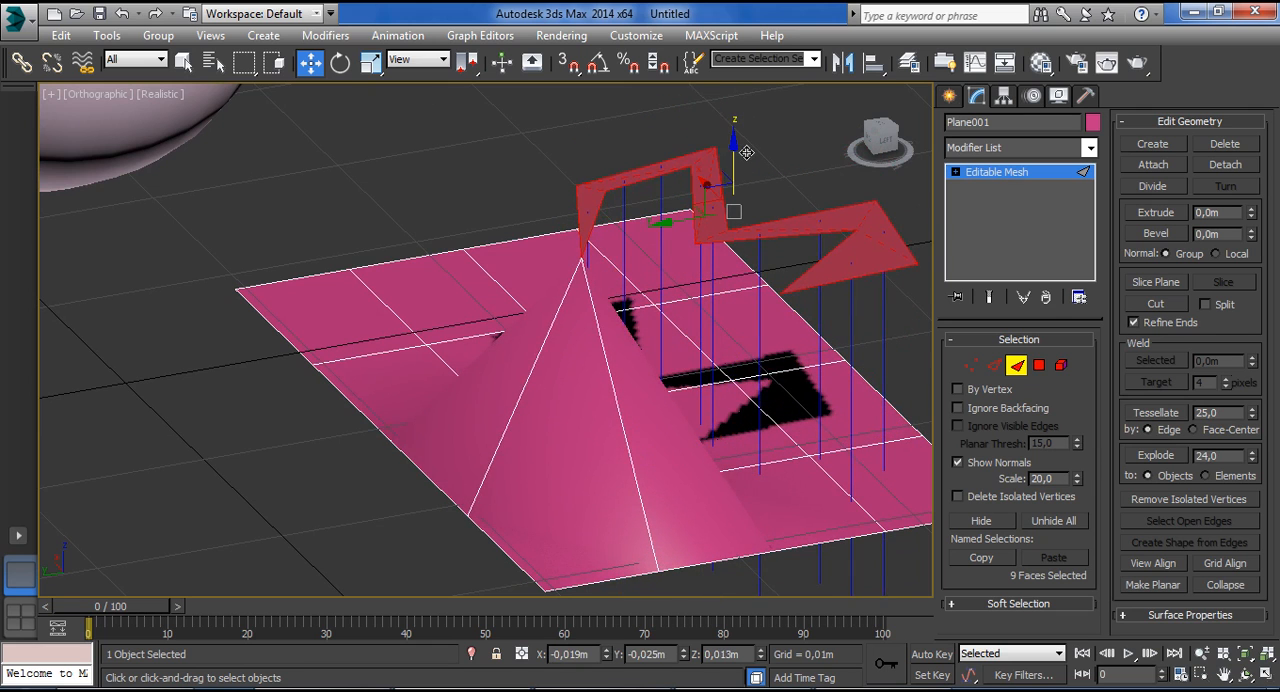
{"action": "key", "text": "ctrl+z"}
Delete the newly created faces, and try Delete on a single face of the plane before undoing that removal.
{"action": "middle_click_drag", "start_coordinate": [896, 306], "coordinate": [848, 372], "text": "alt"}
{"action": "left_click", "coordinate": [1218, 147]}
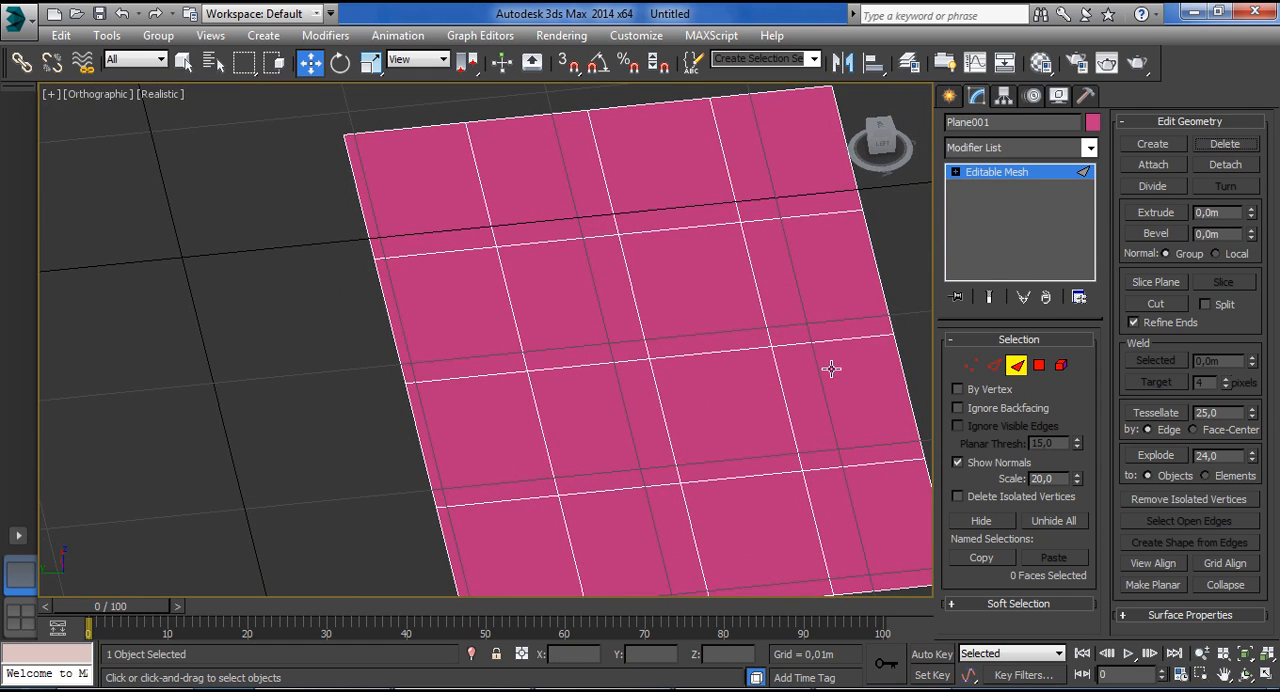
{"action": "left_click", "coordinate": [700, 297]}
{"action": "left_click", "coordinate": [1225, 145]}
{"action": "key", "text": "ctrl+z"}
Attach the sphere to the plane's mesh and leave the Attach tool.
{"action": "left_click", "coordinate": [1178, 166]}
{"action": "scroll", "coordinate": [701, 303], "scroll_direction": "down", "scroll_amount": 6}
{"action": "middle_click_drag", "start_coordinate": [702, 303], "coordinate": [708, 262], "text": "alt"}
{"action": "scroll", "coordinate": [677, 291], "scroll_direction": "up", "scroll_amount": 3}
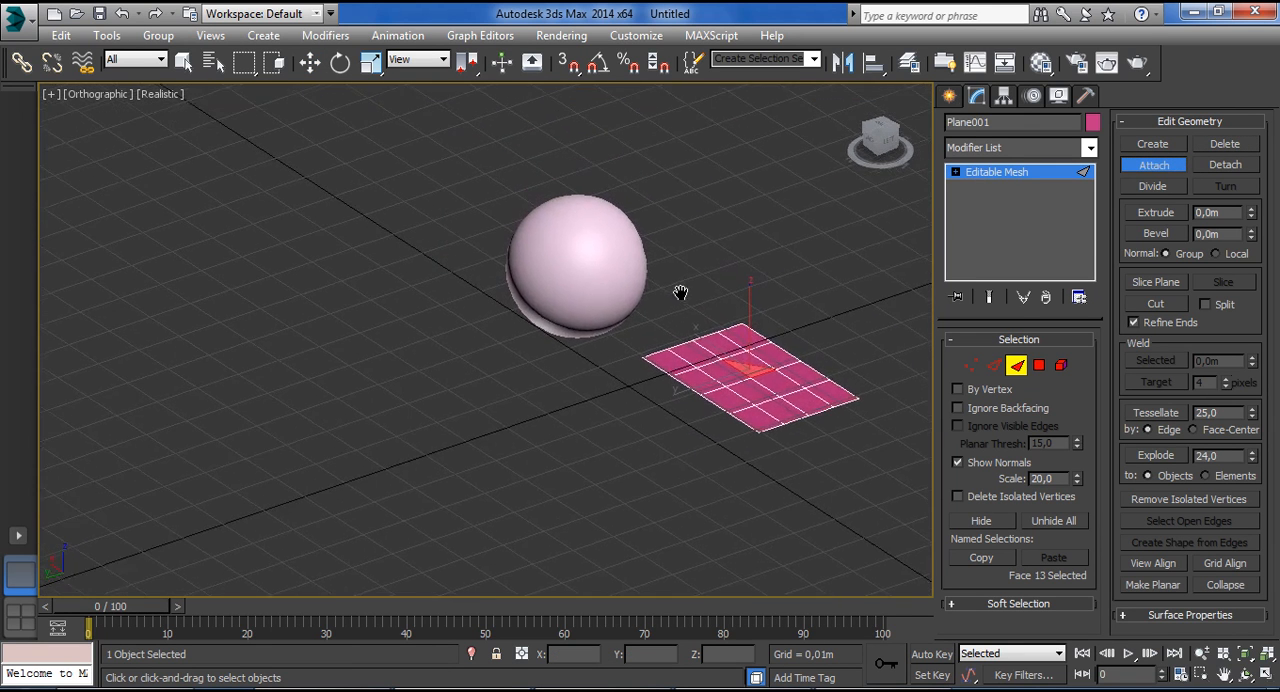
{"action": "left_click", "coordinate": [453, 247]}
{"action": "middle_click_drag", "start_coordinate": [592, 302], "coordinate": [560, 309], "text": "alt"}
{"action": "scroll", "coordinate": [555, 302], "scroll_direction": "up", "scroll_amount": 2}
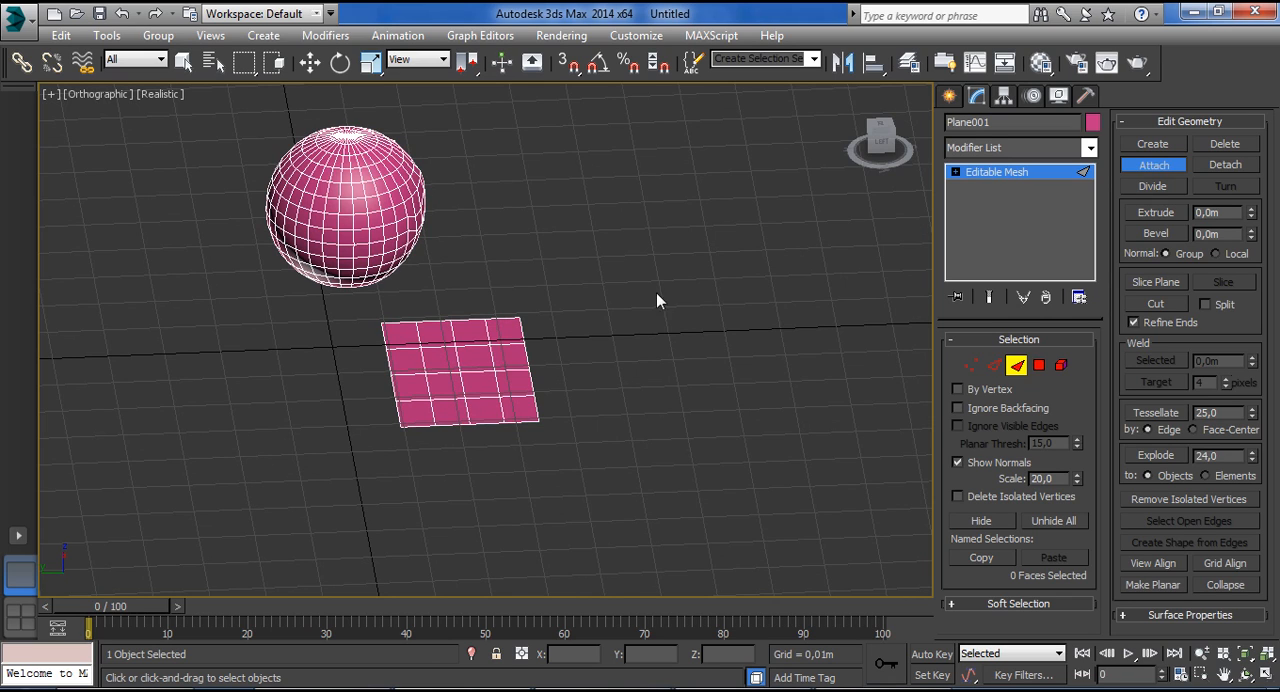
{"action": "left_click", "coordinate": [1160, 168]}
Detach the plane element as a clone and move the original element away from the copy.
{"action": "left_click", "coordinate": [1003, 173]}
{"action": "left_click", "coordinate": [1060, 366]}
{"action": "left_click", "coordinate": [475, 358]}
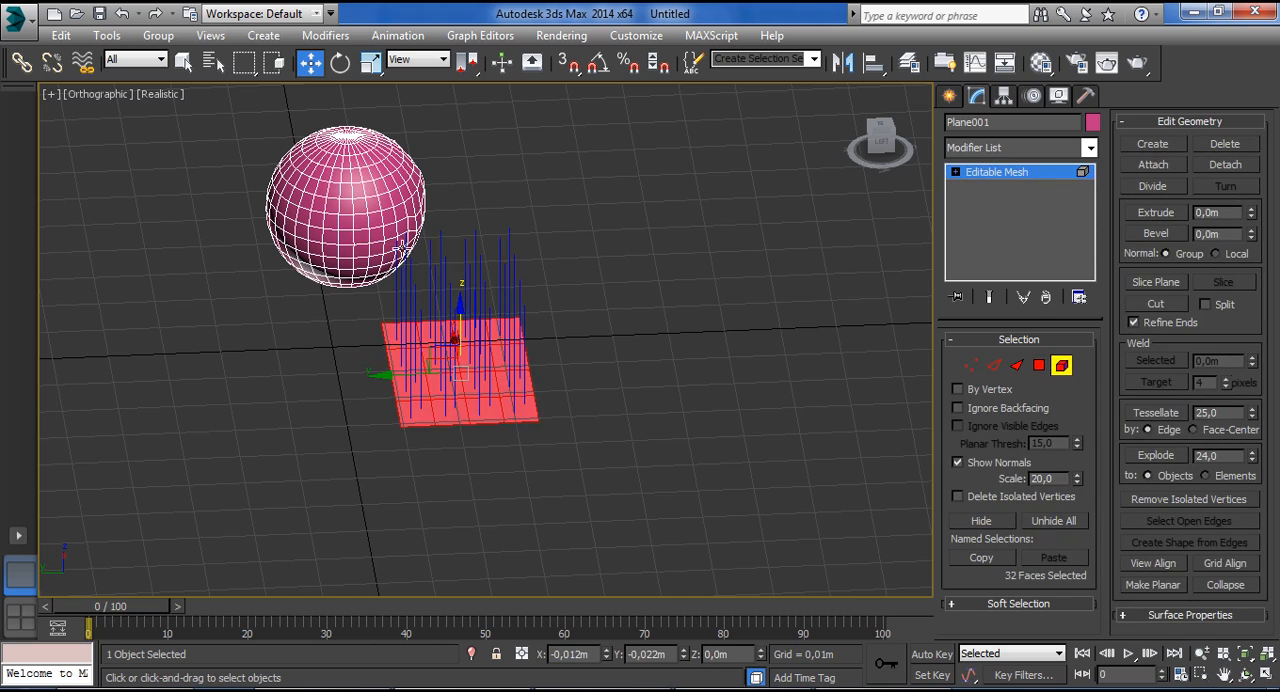
{"action": "left_click", "coordinate": [1225, 164]}
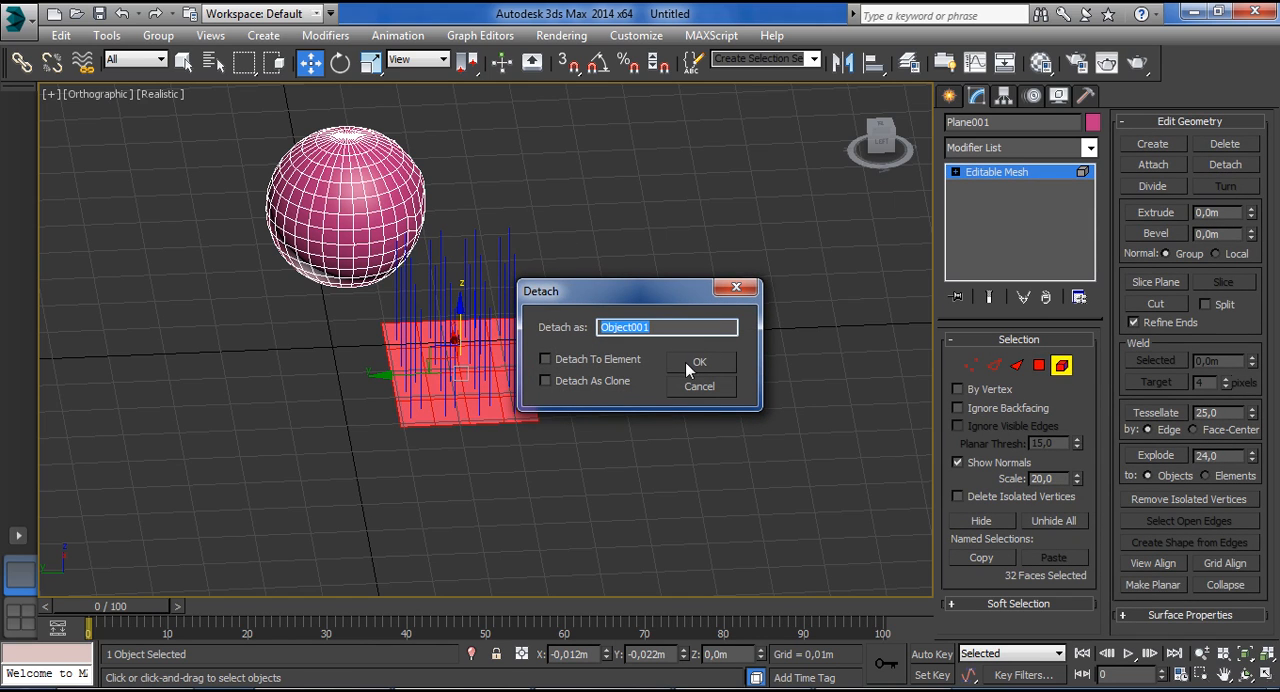
{"action": "left_click", "coordinate": [583, 381]}
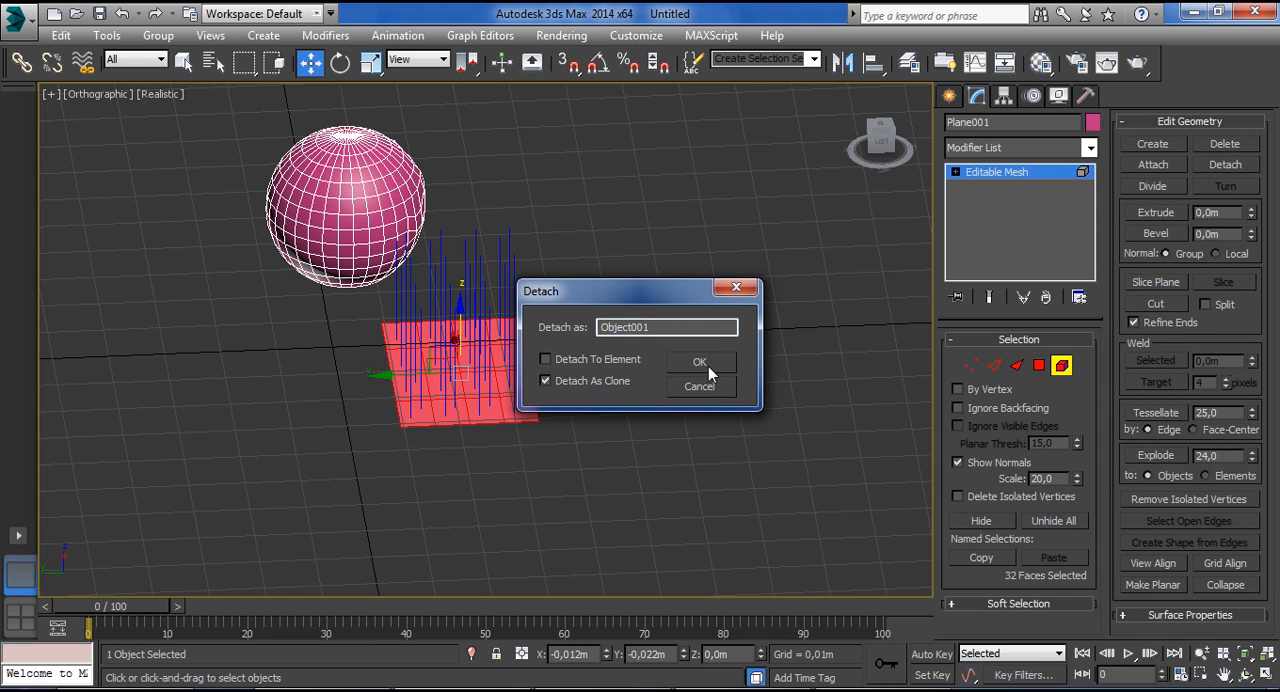
{"action": "left_click", "coordinate": [699, 362]}
{"action": "mouse_move", "coordinate": [445, 374]}
{"action": "left_mouse_down"}
{"action": "mouse_move", "coordinate": [641, 368]}
{"action": "mouse_move", "coordinate": [641, 224]}
{"action": "mouse_move", "coordinate": [568, 258]}
{"action": "left_mouse_up"}
{"action": "left_click", "coordinate": [604, 308]}
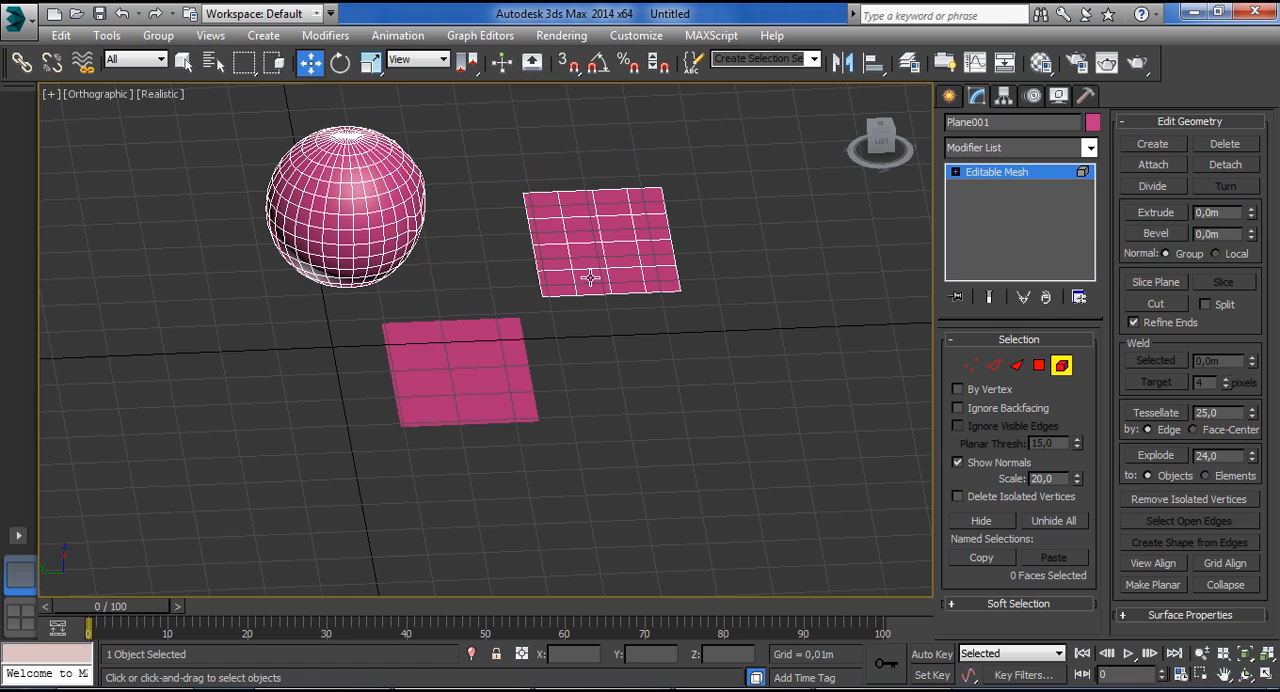
Select the sphere element and detach it as a clone.
{"action": "left_click", "coordinate": [338, 231]}
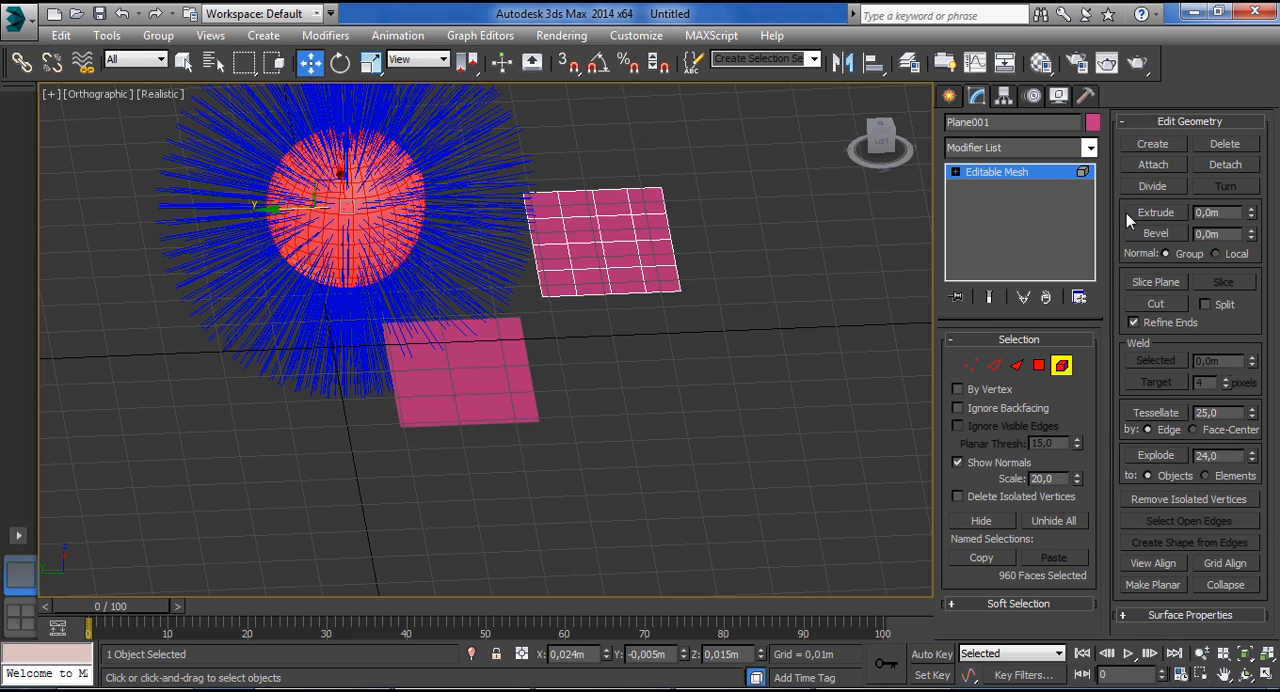
{"action": "left_click", "coordinate": [1132, 166]}
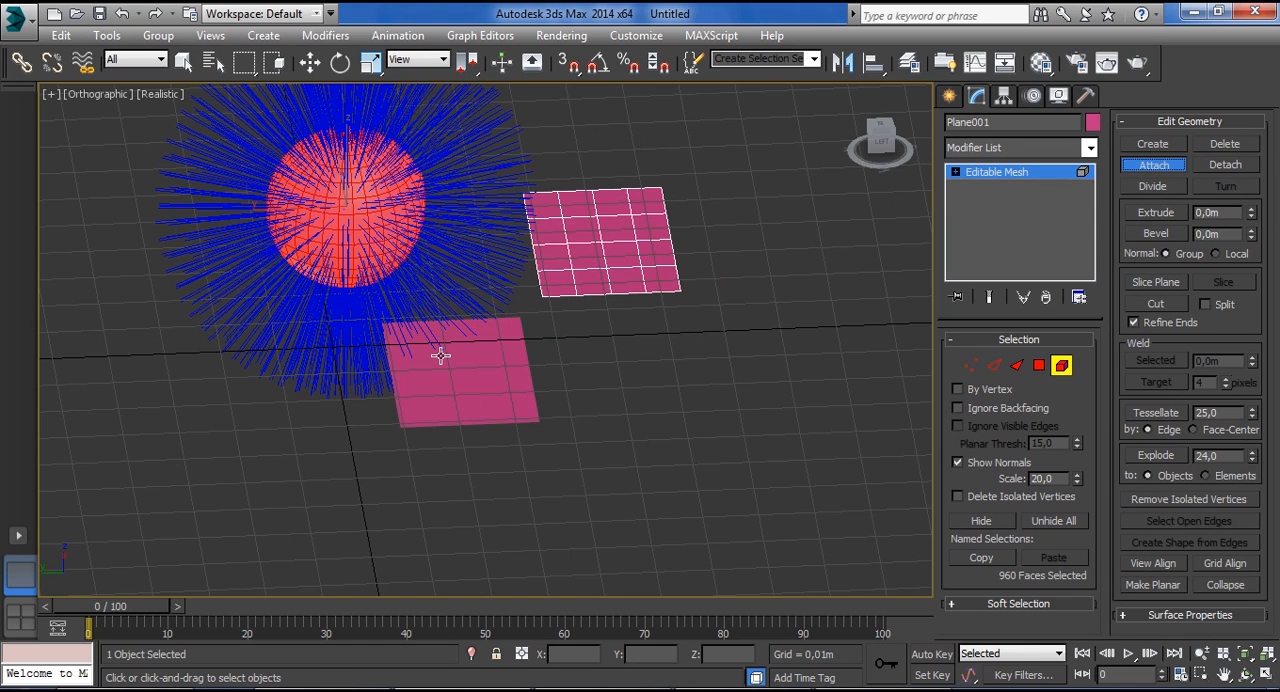
{"action": "left_click", "coordinate": [1228, 166]}
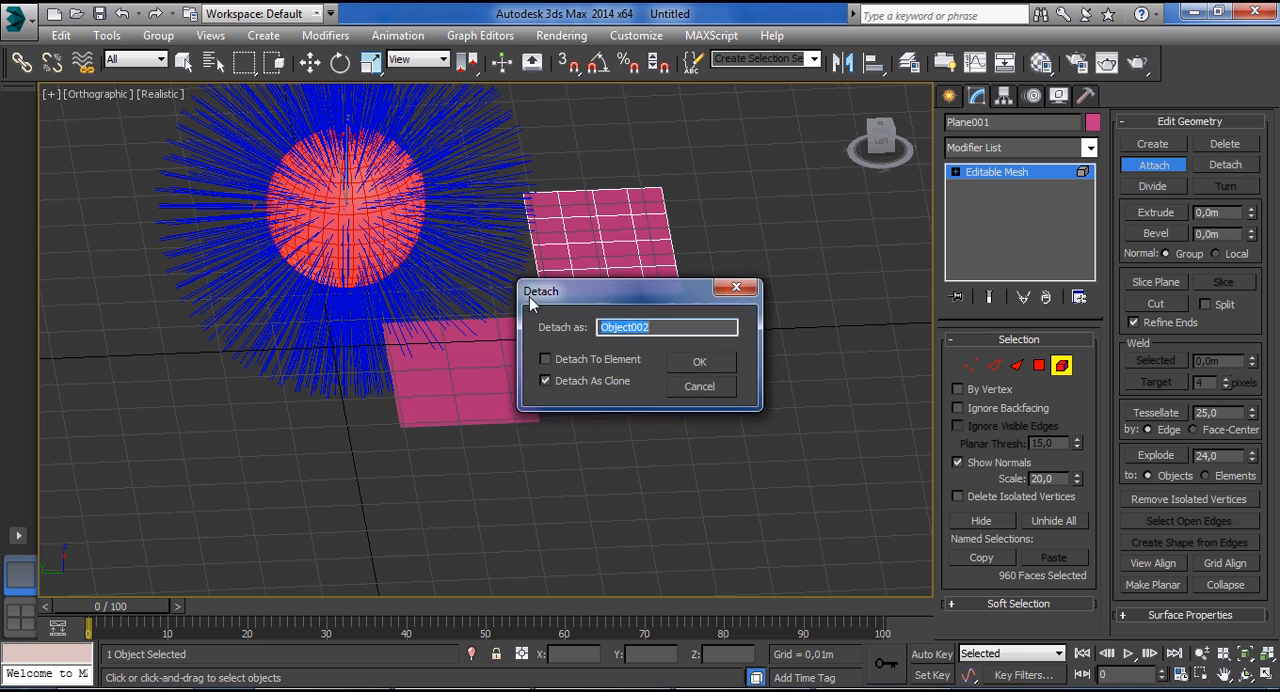
{"action": "left_click", "coordinate": [698, 364]}
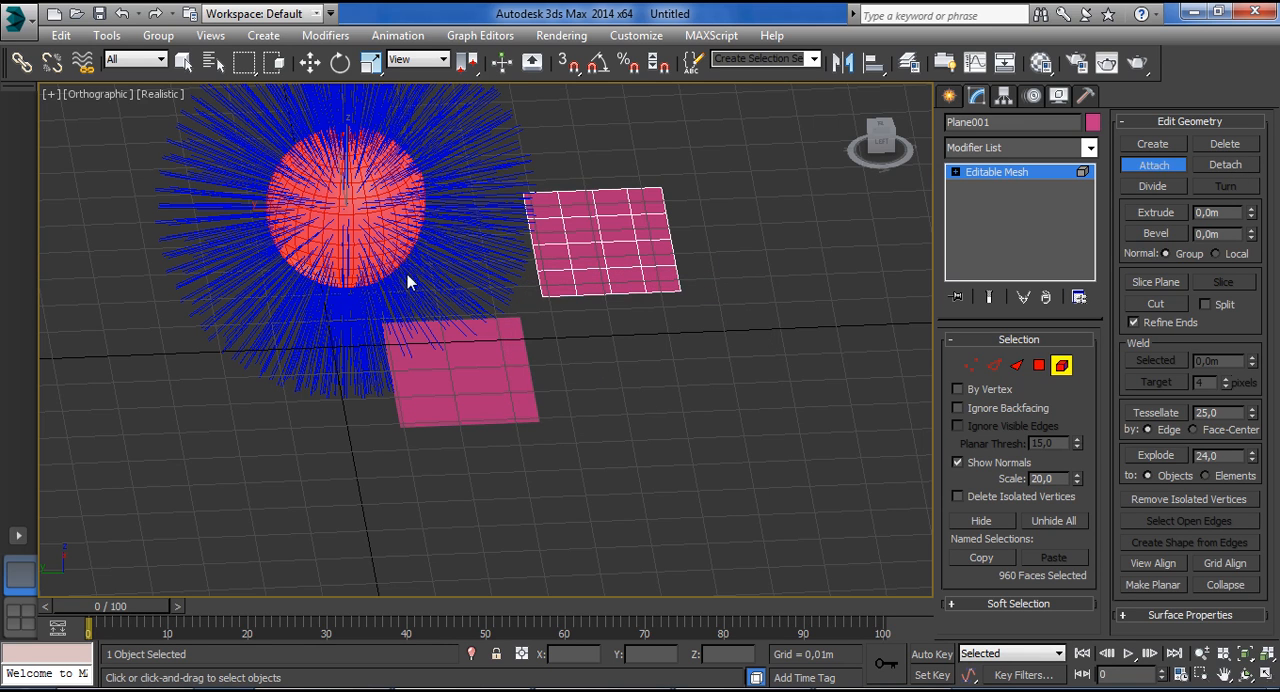
Move the original sphere element away from its copy and delete it.
{"action": "key", "text": "w"}
{"action": "left_click_drag", "start_coordinate": [285, 207], "coordinate": [740, 218]}
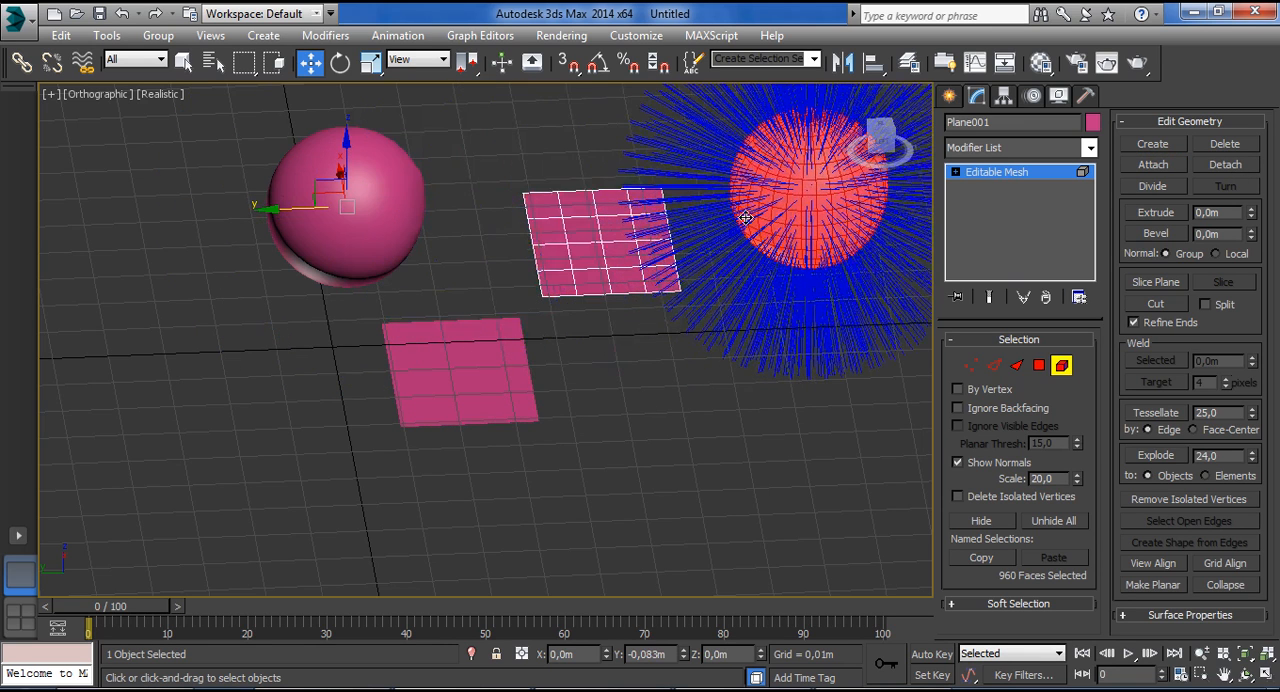
{"action": "key", "text": "Delete"}
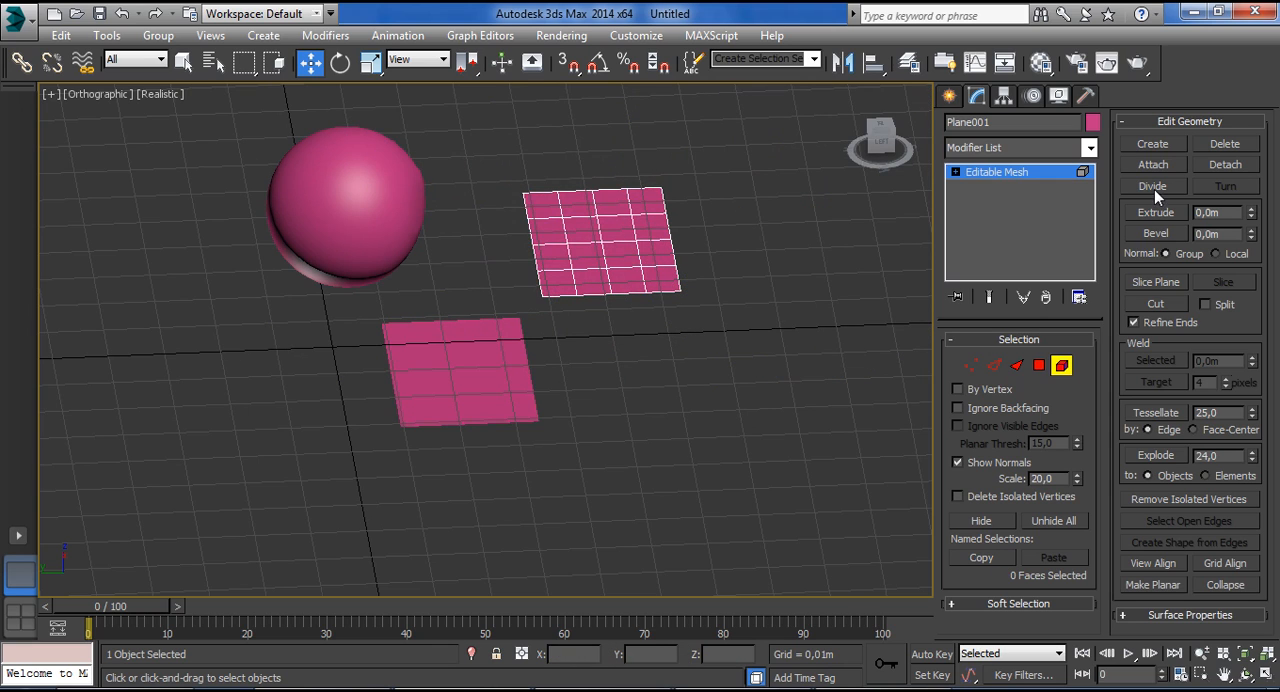
Use Divide on the remaining plane element to split its faces at many points, most densely around one central polygon.
{"action": "left_click", "coordinate": [630, 228]}
{"action": "middle_click_drag", "start_coordinate": [664, 233], "coordinate": [659, 272], "text": "alt"}
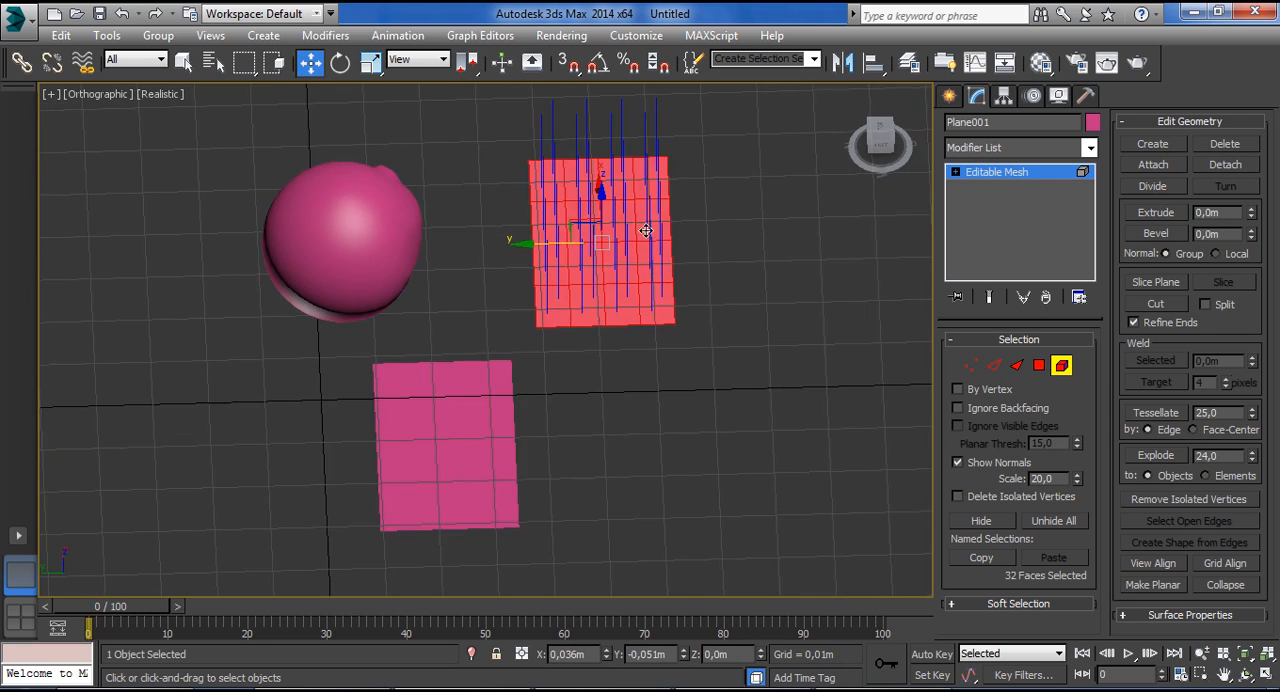
{"action": "scroll", "coordinate": [642, 228], "scroll_direction": "up", "scroll_amount": 5}
{"action": "left_click", "coordinate": [1160, 186]}
{"action": "left_click", "coordinate": [561, 280]}
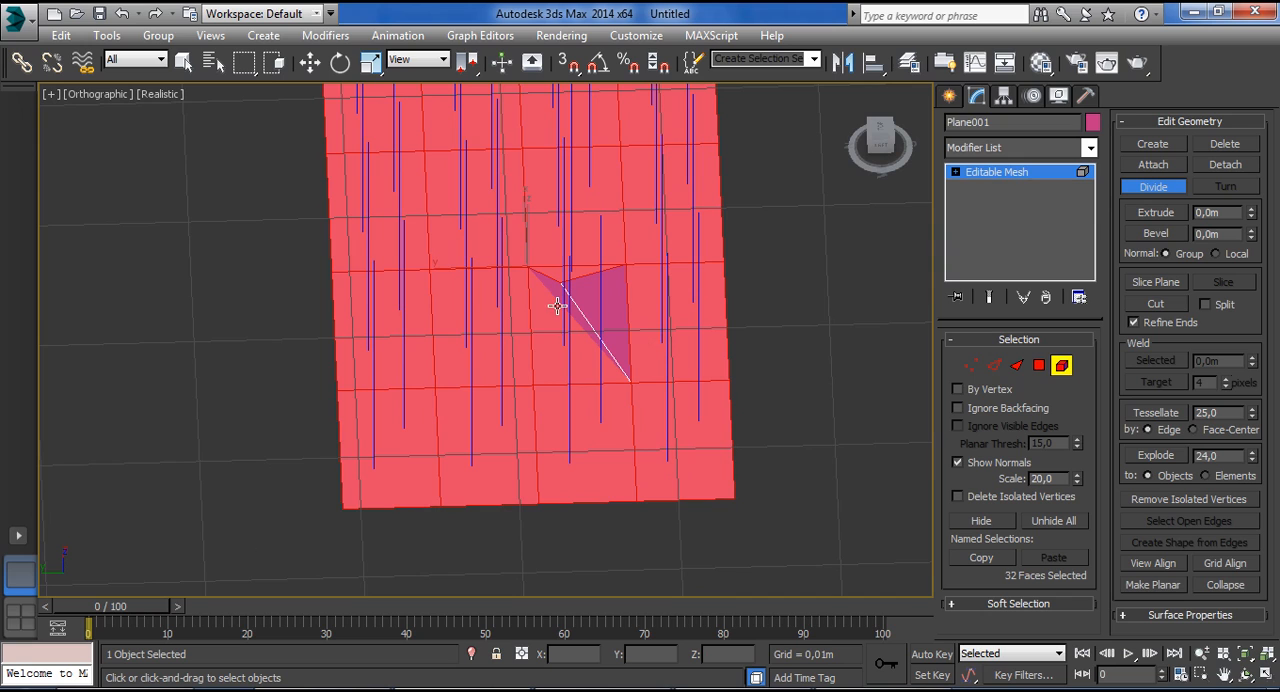
{"action": "left_click", "coordinate": [518, 344]}
{"action": "left_click", "coordinate": [581, 364]}
{"action": "left_click", "coordinate": [546, 320]}
{"action": "left_click", "coordinate": [456, 298]}
{"action": "left_click", "coordinate": [516, 163]}
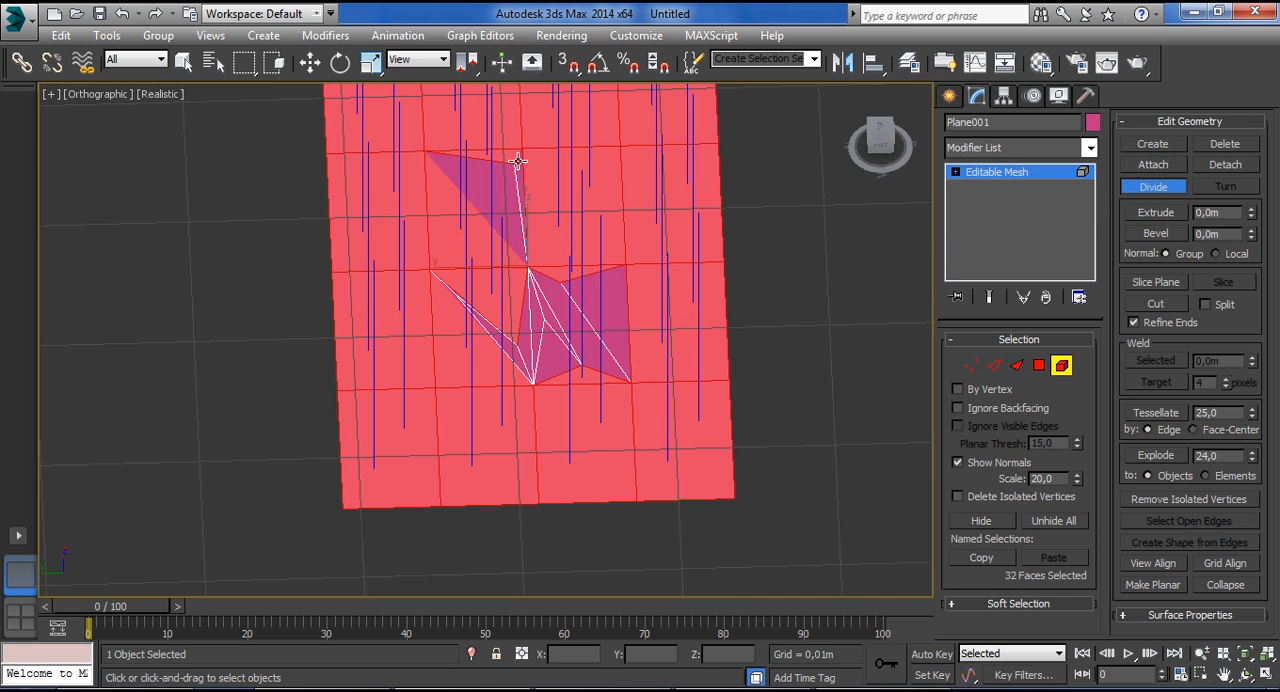
{"action": "left_click", "coordinate": [553, 148]}
{"action": "left_click", "coordinate": [640, 178]}
{"action": "left_click", "coordinate": [614, 297]}
{"action": "left_click", "coordinate": [432, 328]}
{"action": "left_click", "coordinate": [491, 399]}
{"action": "left_click", "coordinate": [612, 397]}
{"action": "left_click", "coordinate": [657, 401]}
{"action": "left_click", "coordinate": [678, 370]}
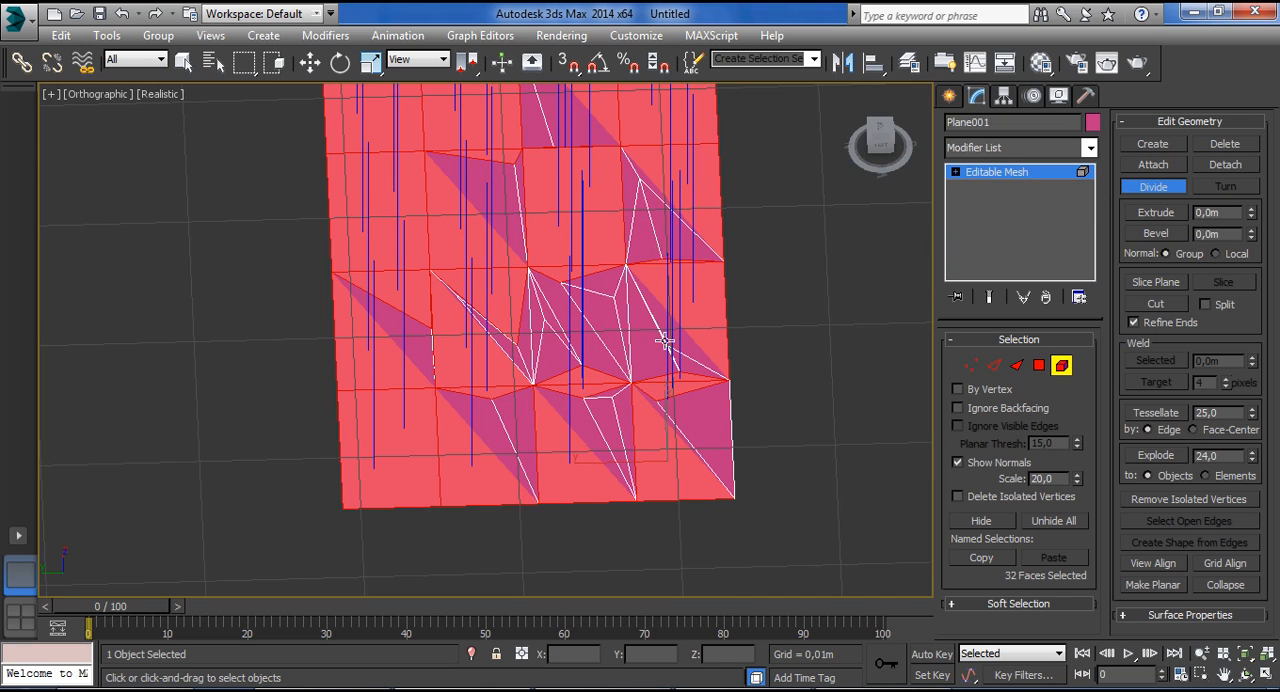
{"action": "left_click", "coordinate": [622, 330]}
{"action": "left_click", "coordinate": [461, 311]}
{"action": "left_click", "coordinate": [487, 312]}
{"action": "left_click", "coordinate": [574, 325]}
{"action": "left_click", "coordinate": [592, 328]}
{"action": "left_click", "coordinate": [627, 328]}
{"action": "left_click", "coordinate": [600, 330]}
{"action": "left_click", "coordinate": [585, 323]}
{"action": "left_click", "coordinate": [624, 322]}
{"action": "left_click", "coordinate": [610, 317]}
{"action": "left_click", "coordinate": [609, 306]}
{"action": "left_click", "coordinate": [606, 296]}
{"action": "left_click", "coordinate": [602, 287]}
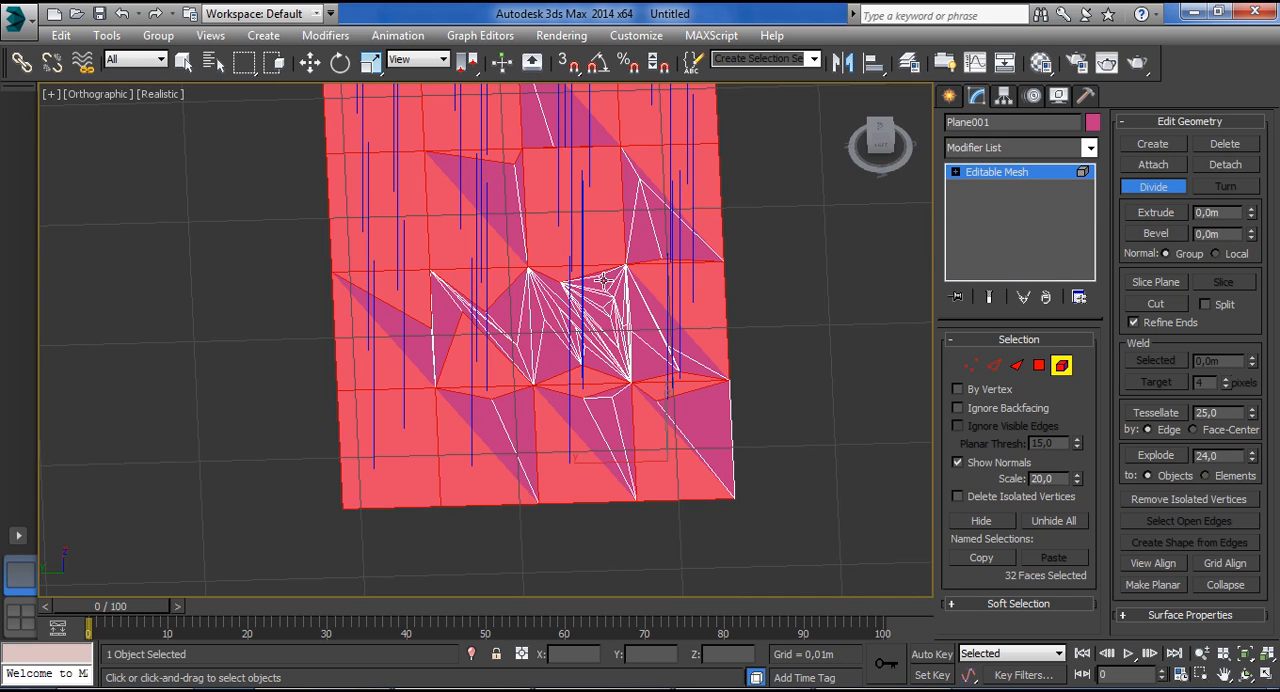
Turn off Show Normals at polygon level and extrude one undivided polygon near the plane's middle upward.
{"action": "left_click", "coordinate": [1171, 214]}
{"action": "middle_click_drag", "start_coordinate": [693, 315], "coordinate": [697, 248], "text": "alt"}
{"action": "left_click", "coordinate": [780, 244]}
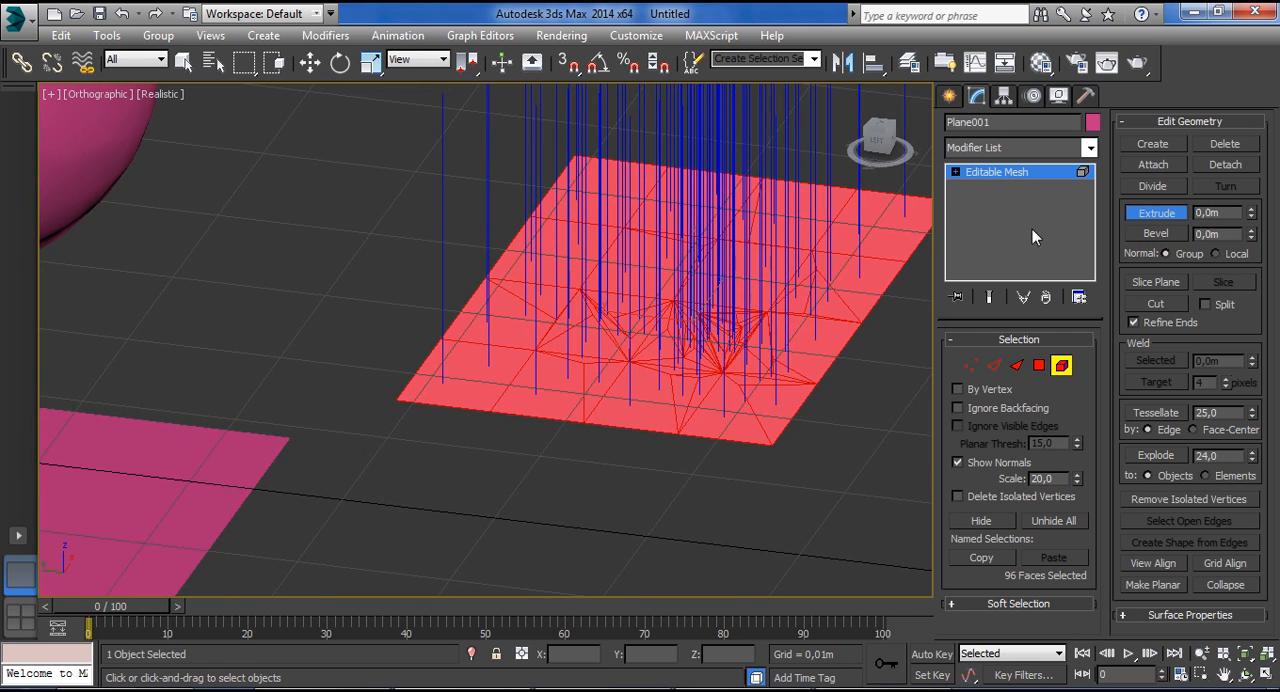
{"action": "left_click", "coordinate": [1039, 365]}
{"action": "left_click", "coordinate": [958, 462]}
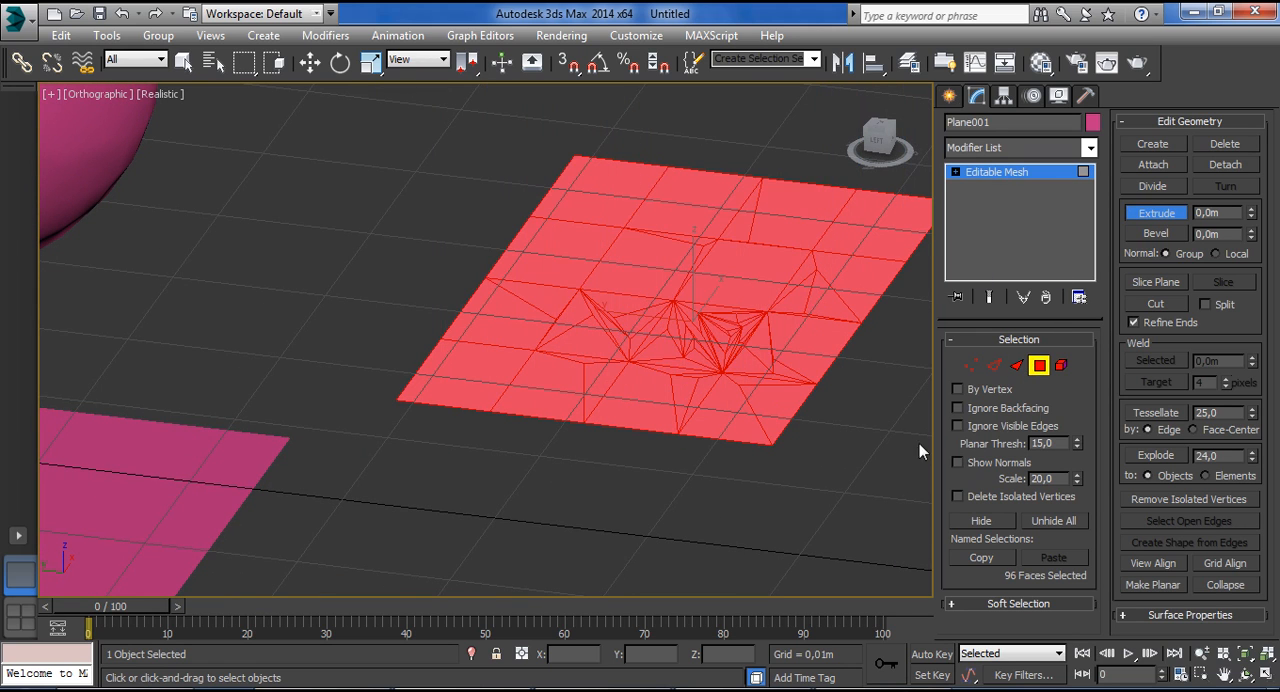
{"action": "left_click", "coordinate": [745, 281]}
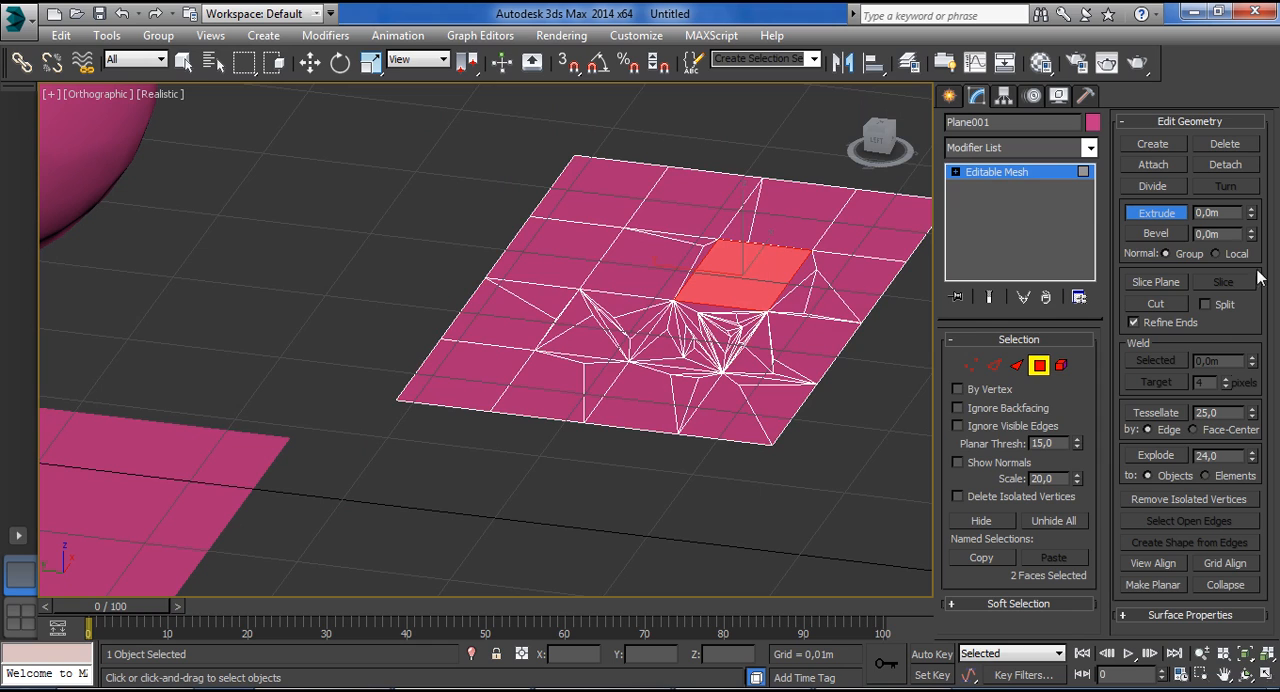
{"action": "left_click_drag", "start_coordinate": [1253, 219], "coordinate": [1243, 160]}
Bevel the raised polygon outward and extrude it further upward with the Normal option set to Local.
{"action": "left_click", "coordinate": [1157, 234]}
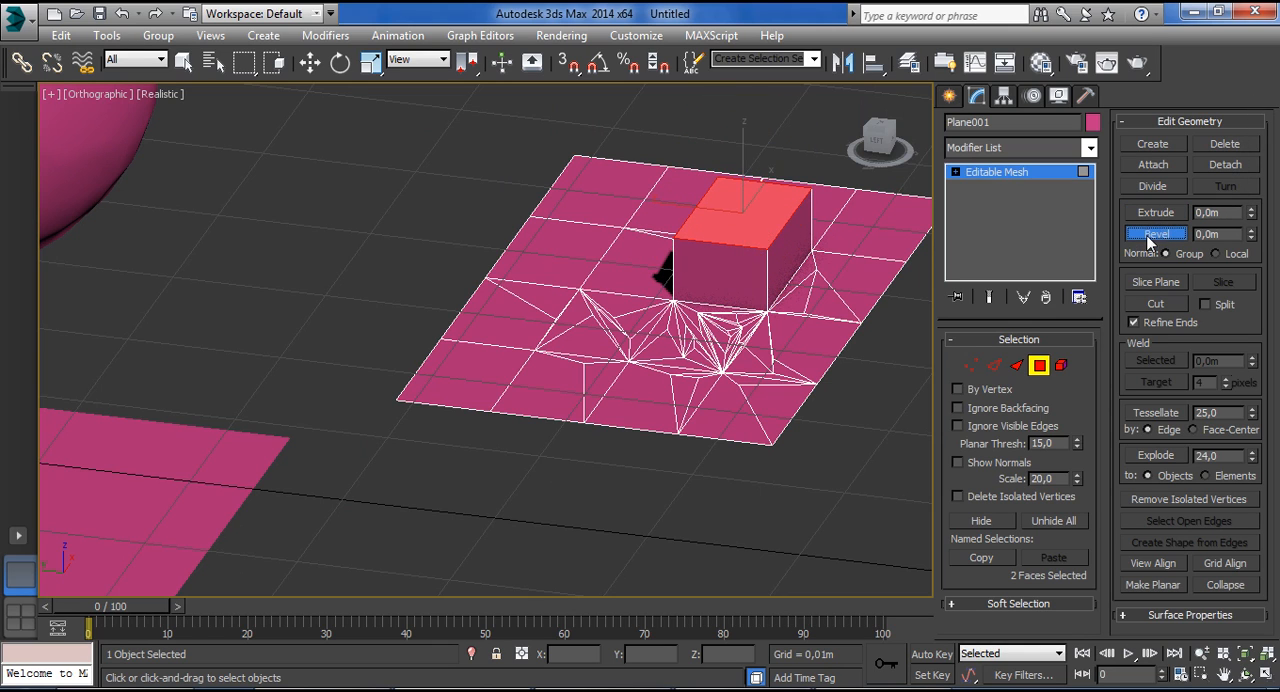
{"action": "left_click_drag", "start_coordinate": [1251, 237], "coordinate": [1254, 162]}
{"action": "left_click", "coordinate": [1216, 253]}
{"action": "left_click", "coordinate": [1161, 233]}
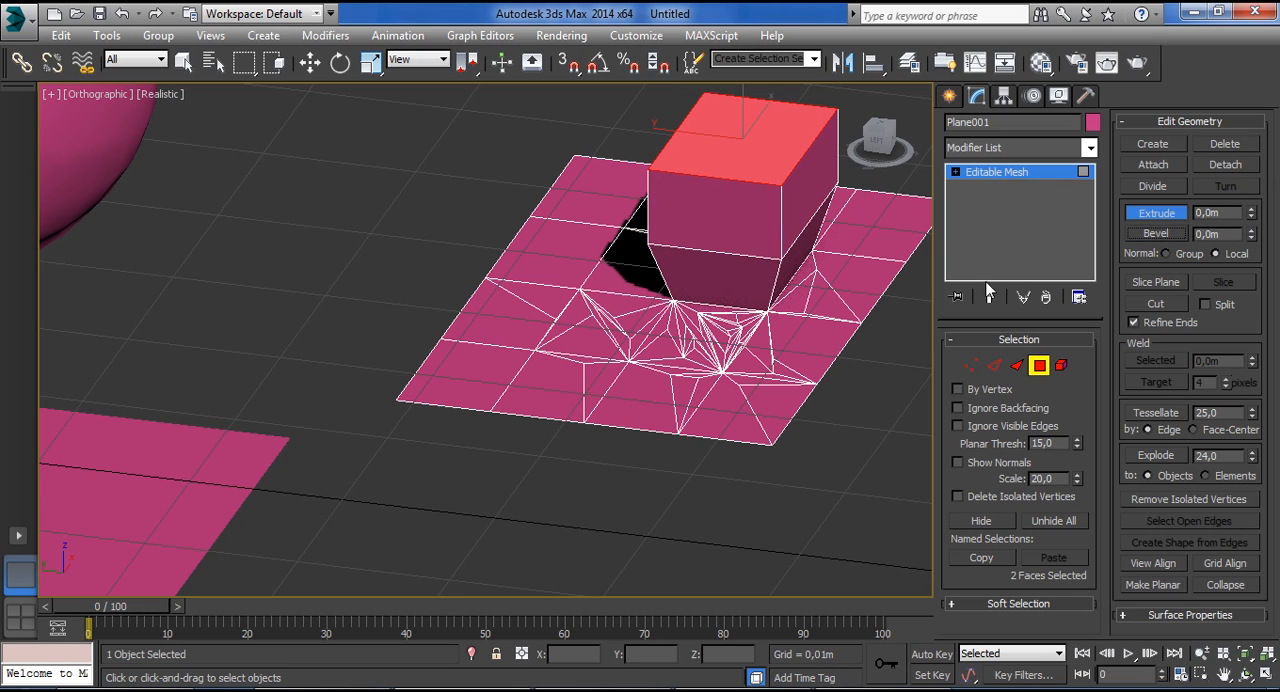
Turn on Slice Plane for the polygon selected on top of the extruded block and rotate the slicing plane to a tilt.
{"action": "left_click", "coordinate": [1140, 190]}
{"action": "left_click", "coordinate": [1142, 190]}
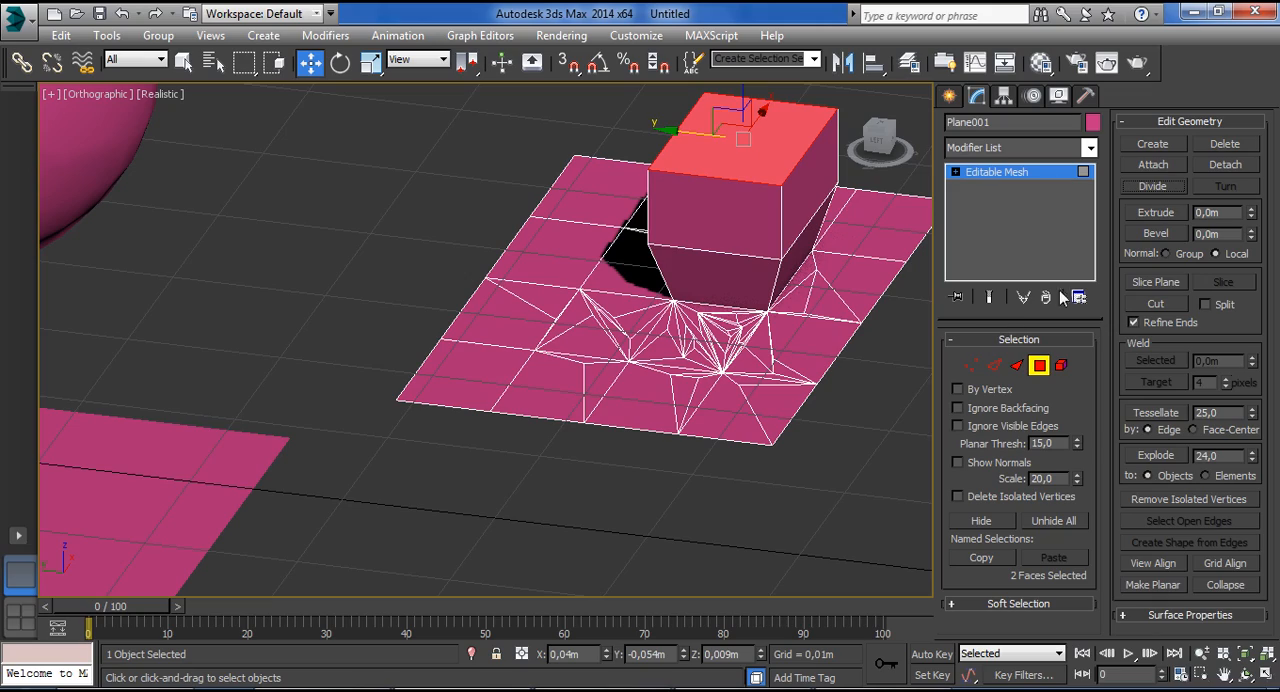
{"action": "left_click", "coordinate": [1153, 280]}
{"action": "middle_click_drag", "start_coordinate": [797, 378], "coordinate": [683, 384], "text": "alt"}
{"action": "scroll", "coordinate": [792, 380], "scroll_direction": "down", "scroll_amount": 8}
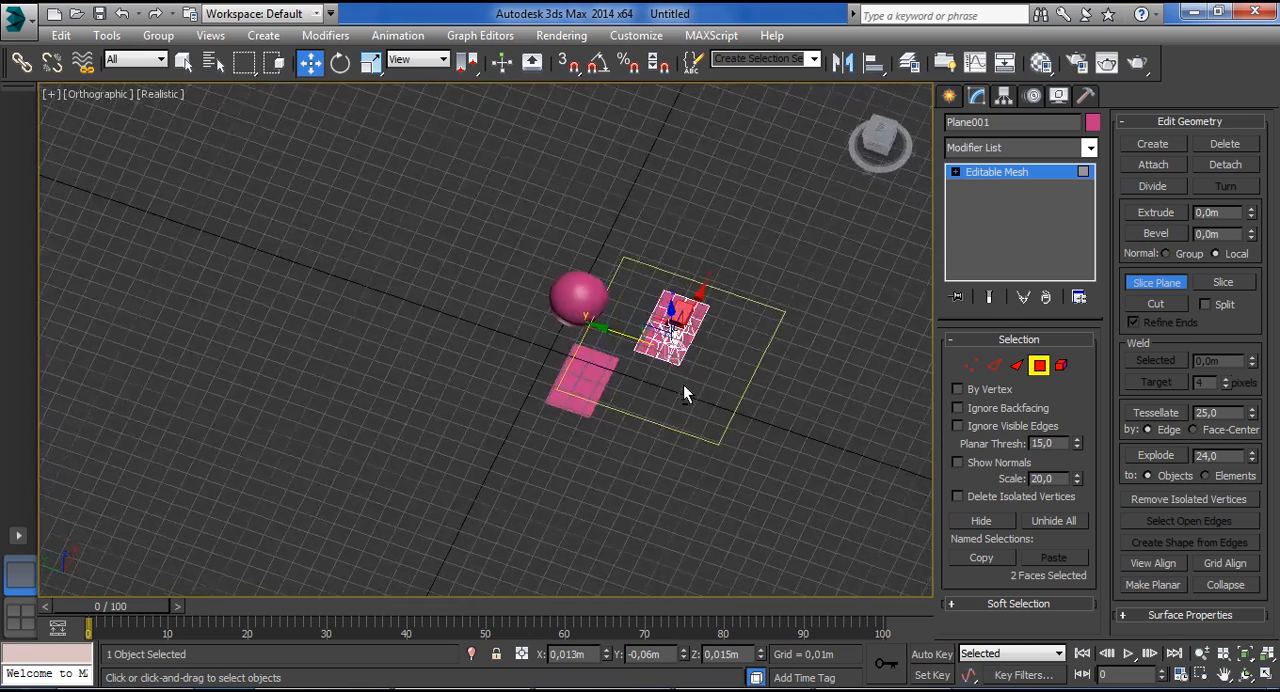
{"action": "scroll", "coordinate": [680, 360], "scroll_direction": "up", "scroll_amount": 4}
{"action": "key", "text": "e"}
{"action": "left_click_drag", "start_coordinate": [655, 380], "coordinate": [720, 246]}
{"action": "middle_click_drag", "start_coordinate": [722, 250], "coordinate": [754, 410], "text": "alt"}
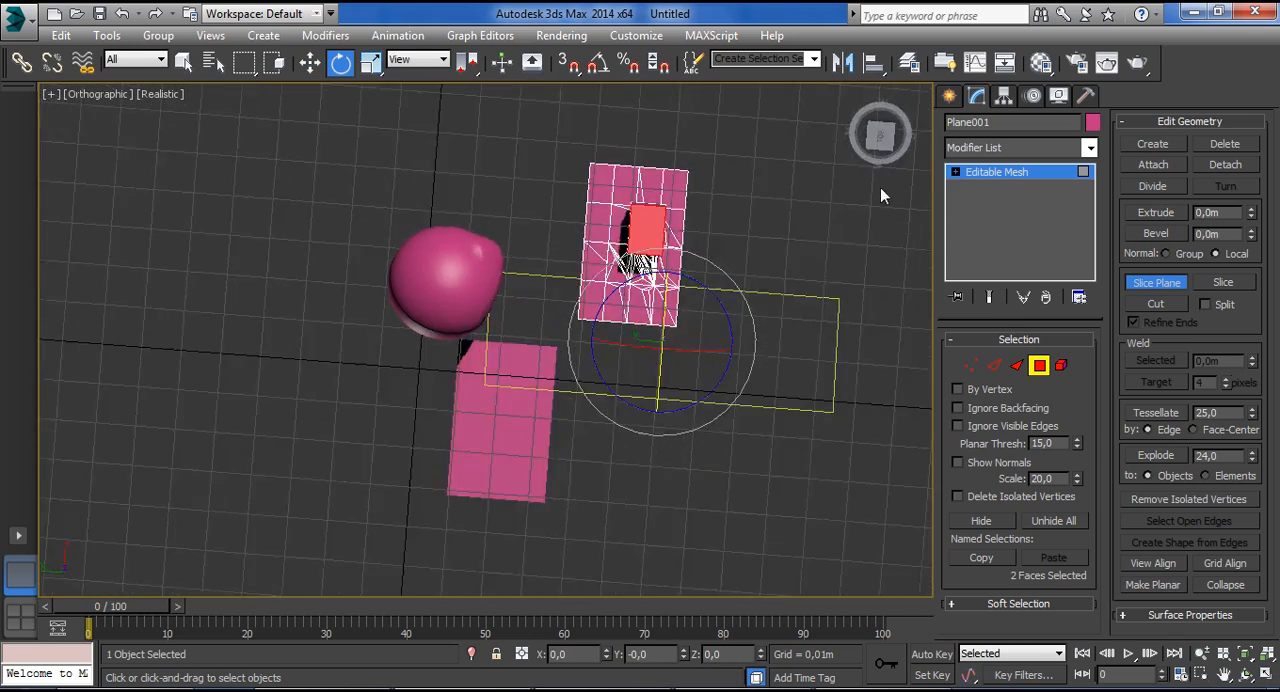
In the top view, move the tilted slice plane along X across the extruded block and slice the selected polygon.
{"action": "left_click", "coordinate": [880, 143]}
{"action": "key", "text": "w"}
{"action": "left_click_drag", "start_coordinate": [659, 268], "coordinate": [665, 168]}
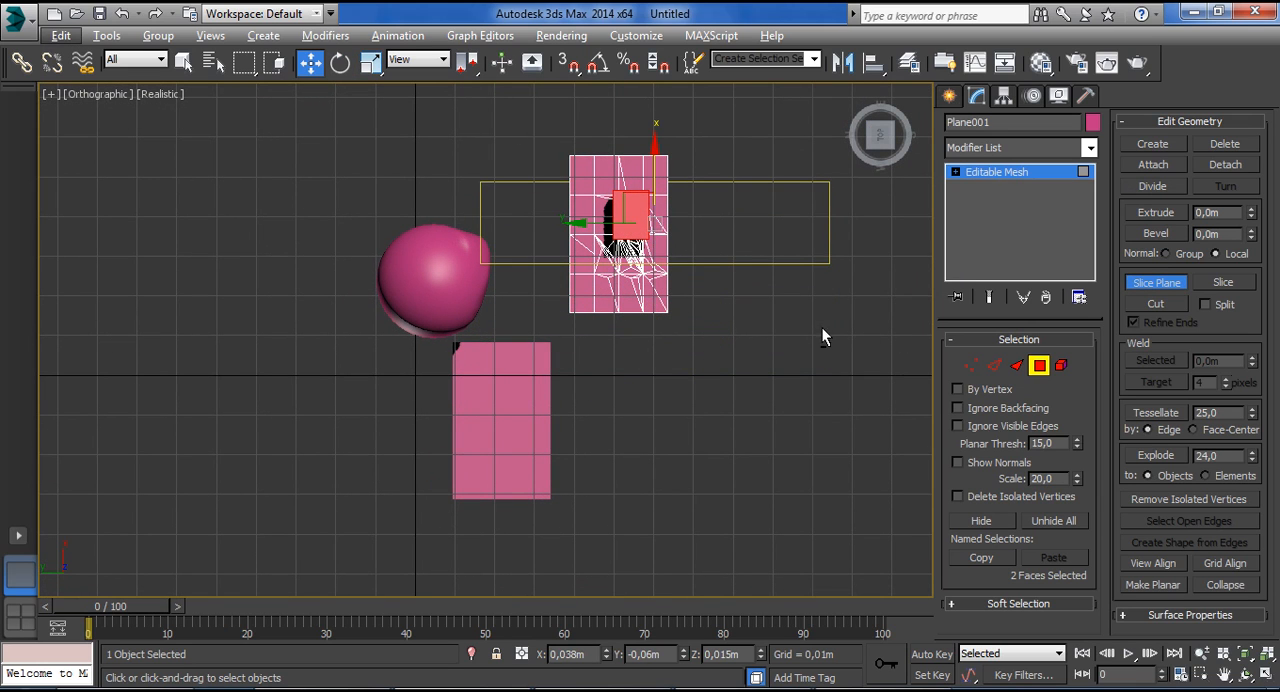
{"action": "left_click", "coordinate": [1221, 281]}
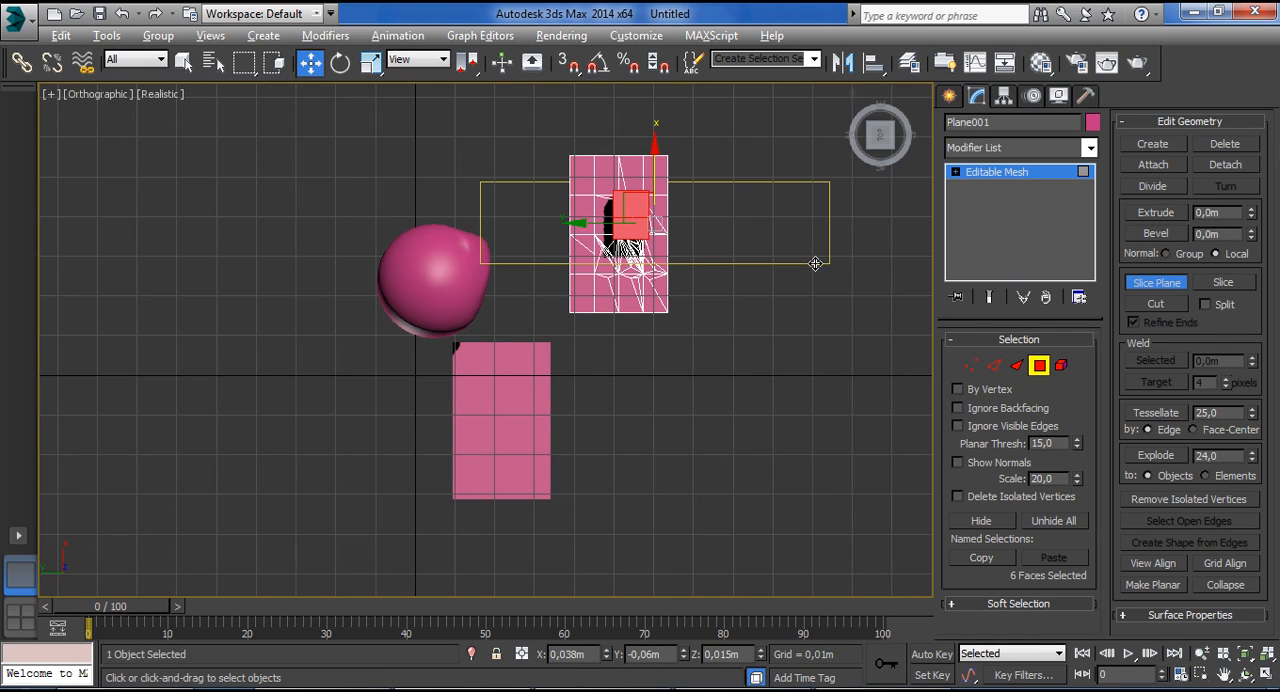
Restart Slice Plane at polygon level and rotate the slicing plane upright, edge-on to the top view.
{"action": "left_click_drag", "start_coordinate": [654, 168], "coordinate": [658, 117]}
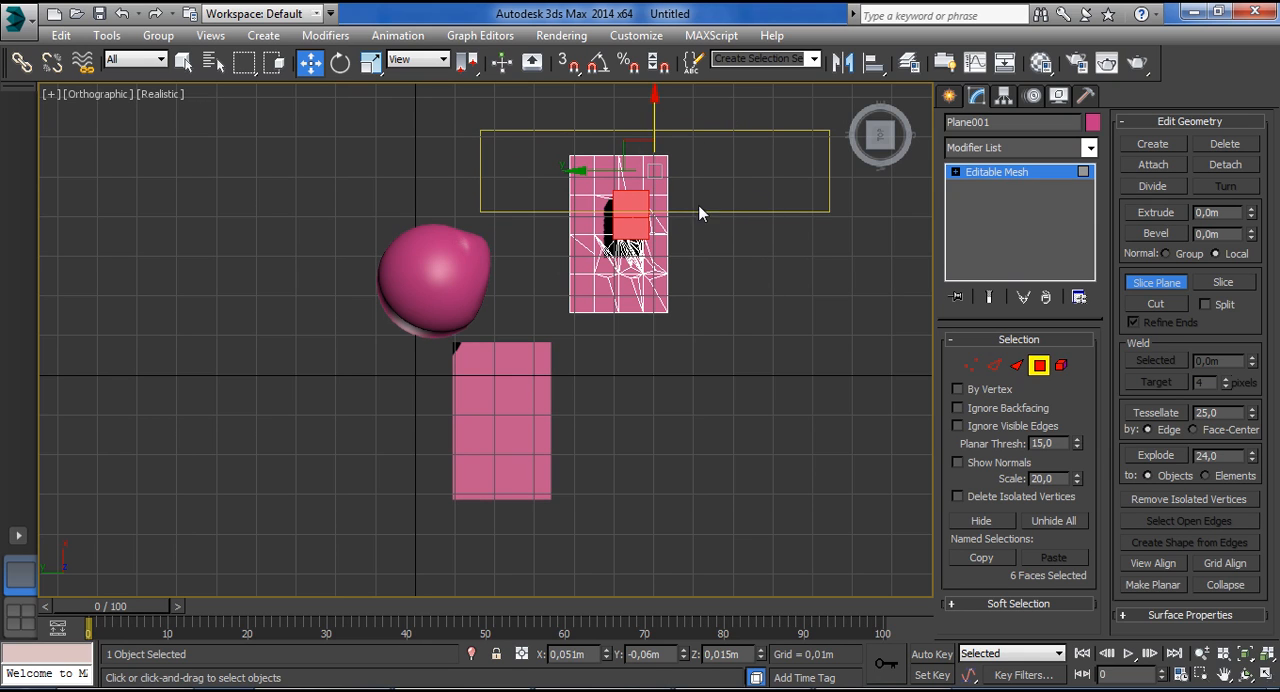
{"action": "left_click", "coordinate": [985, 175]}
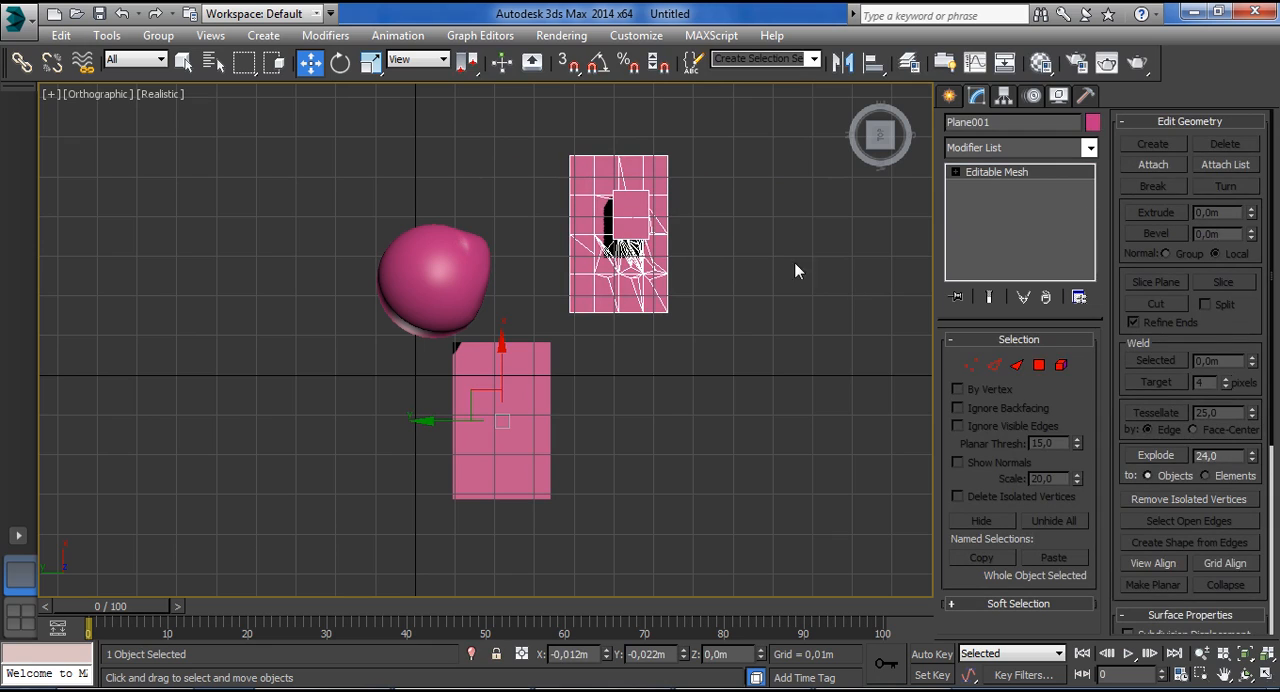
{"action": "left_click", "coordinate": [1040, 365]}
{"action": "left_click", "coordinate": [1156, 282]}
{"action": "key", "text": "r"}
{"action": "key", "text": "e"}
{"action": "left_click_drag", "start_coordinate": [650, 322], "coordinate": [689, 191]}
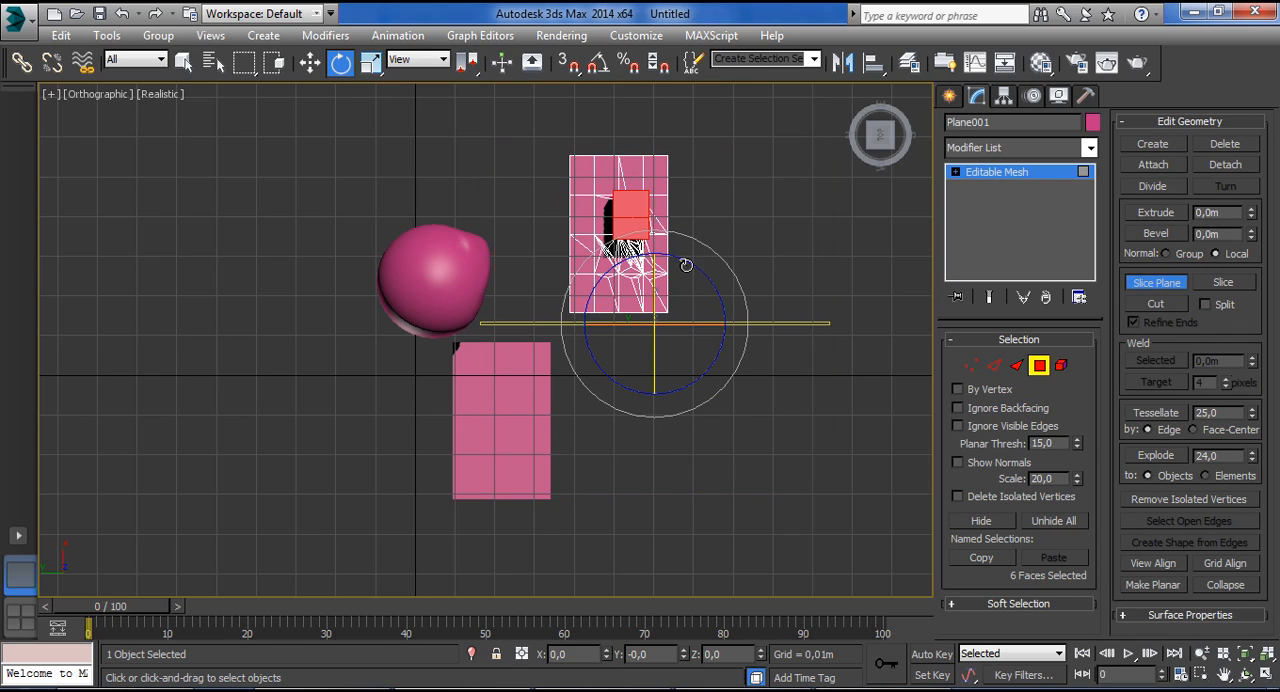
Move the upright slice plane along X toward the selected block polygons, applying Slice at two positions.
{"action": "key", "text": "w"}
{"action": "left_click_drag", "start_coordinate": [655, 322], "coordinate": [655, 287]}
{"action": "left_click", "coordinate": [1224, 283]}
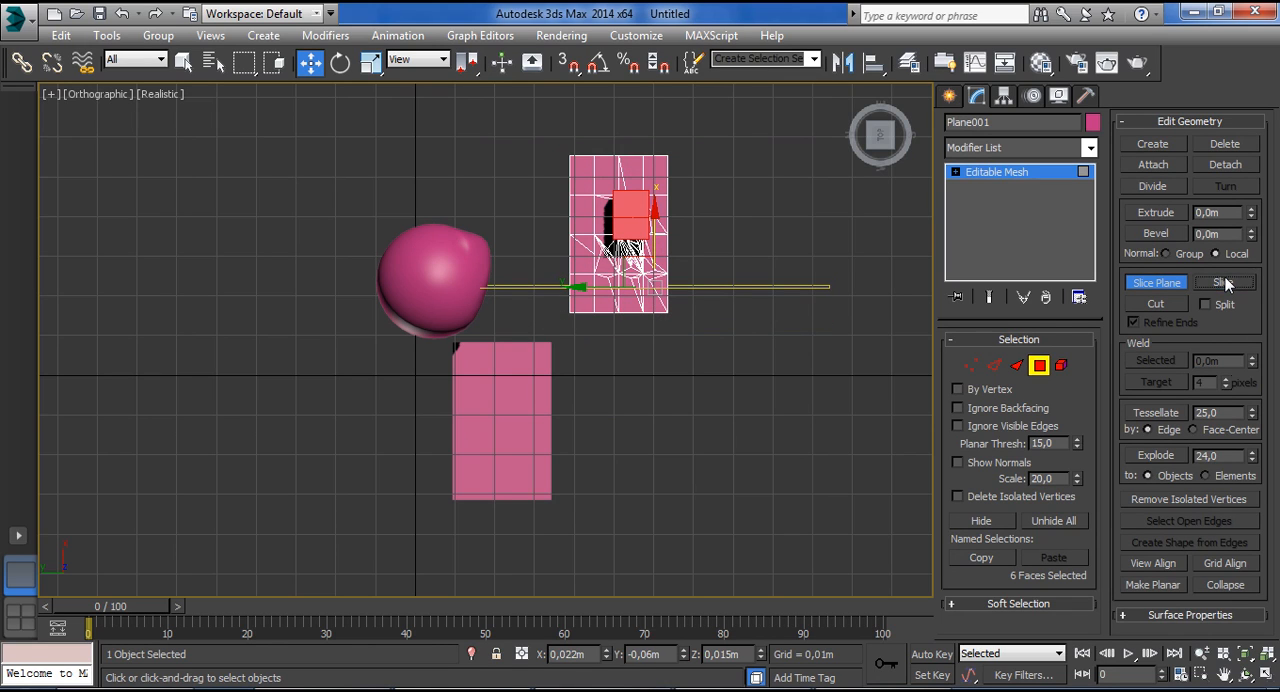
{"action": "left_click_drag", "start_coordinate": [658, 228], "coordinate": [658, 113]}
{"action": "left_click", "coordinate": [1227, 284]}
Enable Split, reposition the slice plane over the selected polygons, slice them again and leave polygon level.
{"action": "middle_click_drag", "start_coordinate": [722, 172], "coordinate": [735, 250], "text": "alt"}
{"action": "scroll", "coordinate": [723, 188], "scroll_direction": "up", "scroll_amount": 2}
{"action": "scroll", "coordinate": [735, 250], "scroll_direction": "up", "scroll_amount": 3}
{"action": "left_click", "coordinate": [1205, 305]}
{"action": "scroll", "coordinate": [587, 290], "scroll_direction": "down", "scroll_amount": 5}
{"action": "left_click_drag", "start_coordinate": [574, 195], "coordinate": [587, 239]}
{"action": "left_click", "coordinate": [1216, 285]}
{"action": "left_click", "coordinate": [1223, 283]}
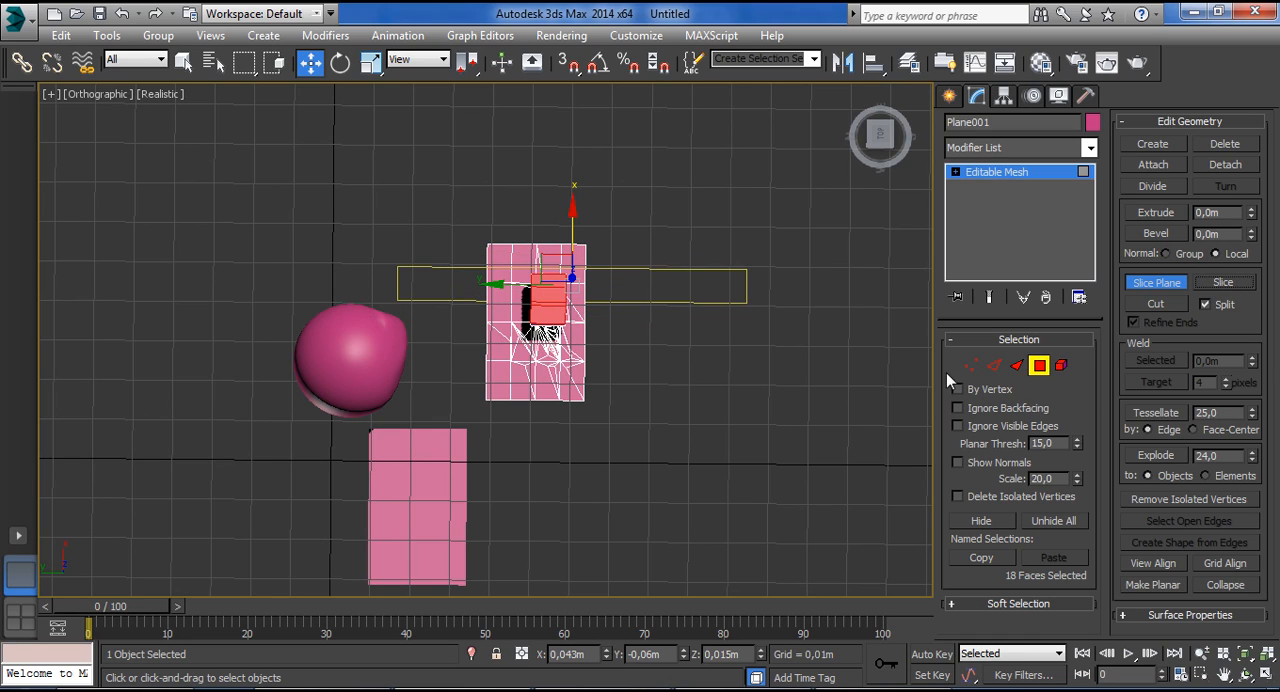
{"action": "left_click", "coordinate": [1039, 365]}
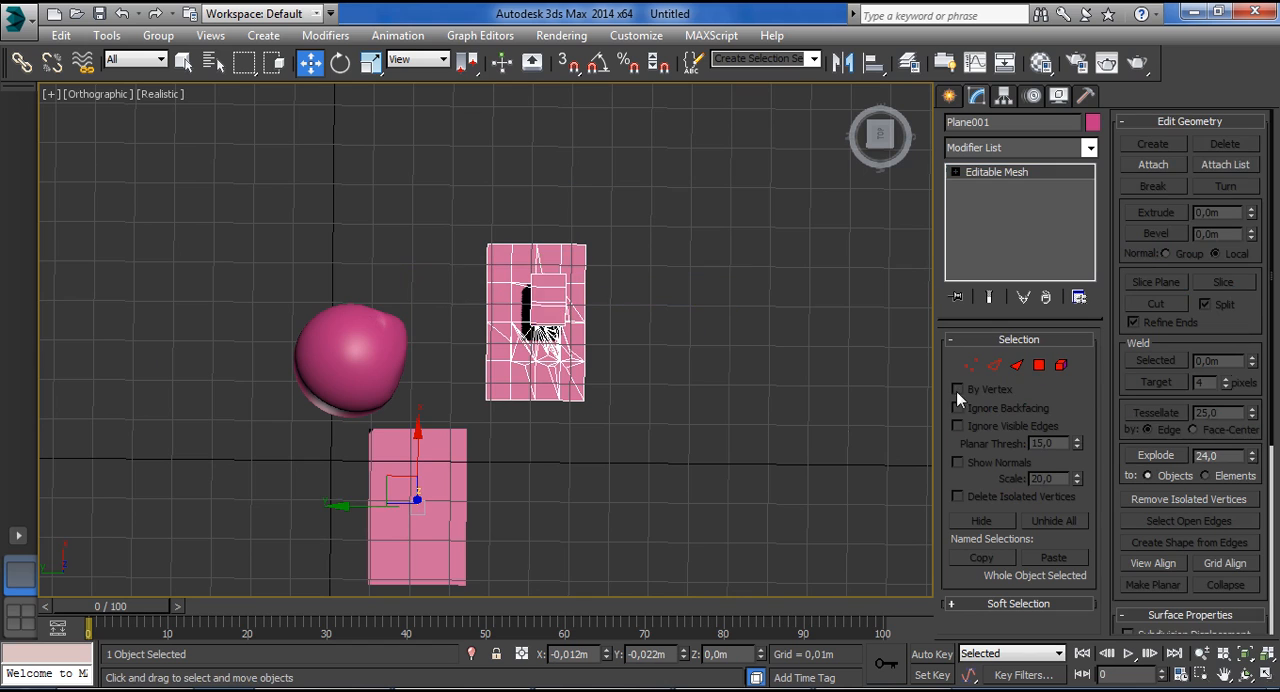
Clear the polygon selection on the sliced mesh and switch to Vertex level.
{"action": "scroll", "coordinate": [777, 386], "scroll_direction": "down", "scroll_amount": 3}
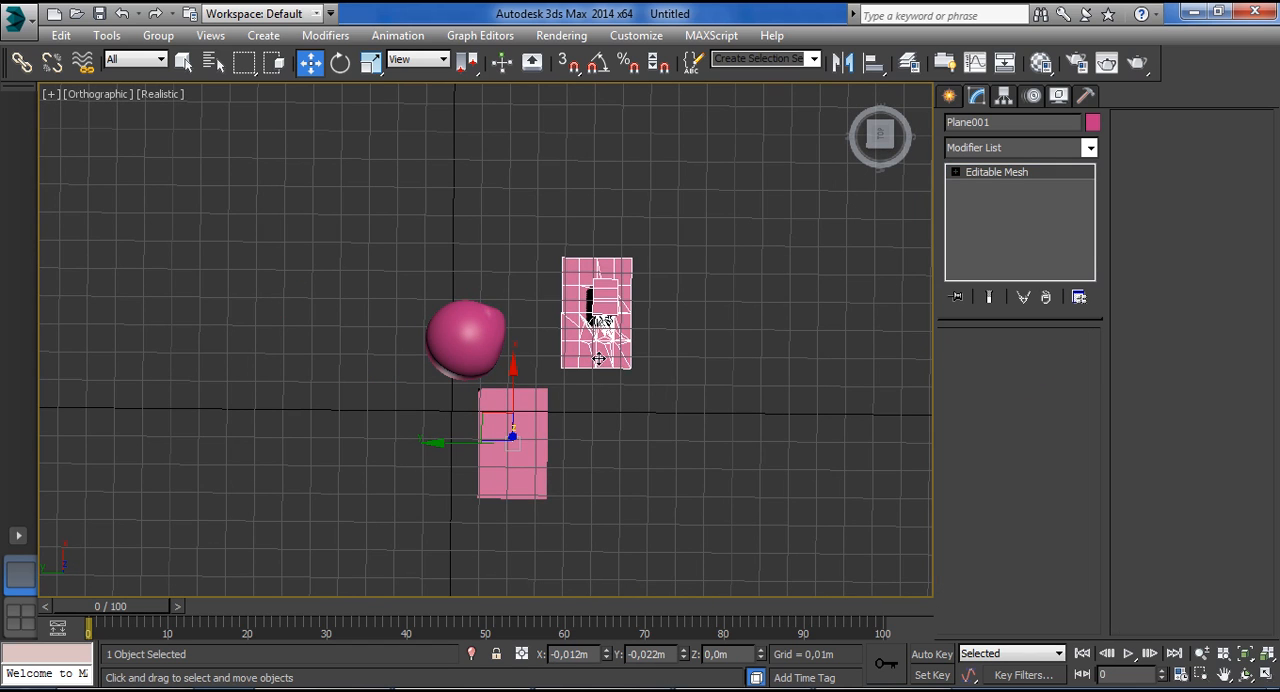
{"action": "left_click", "coordinate": [1039, 365]}
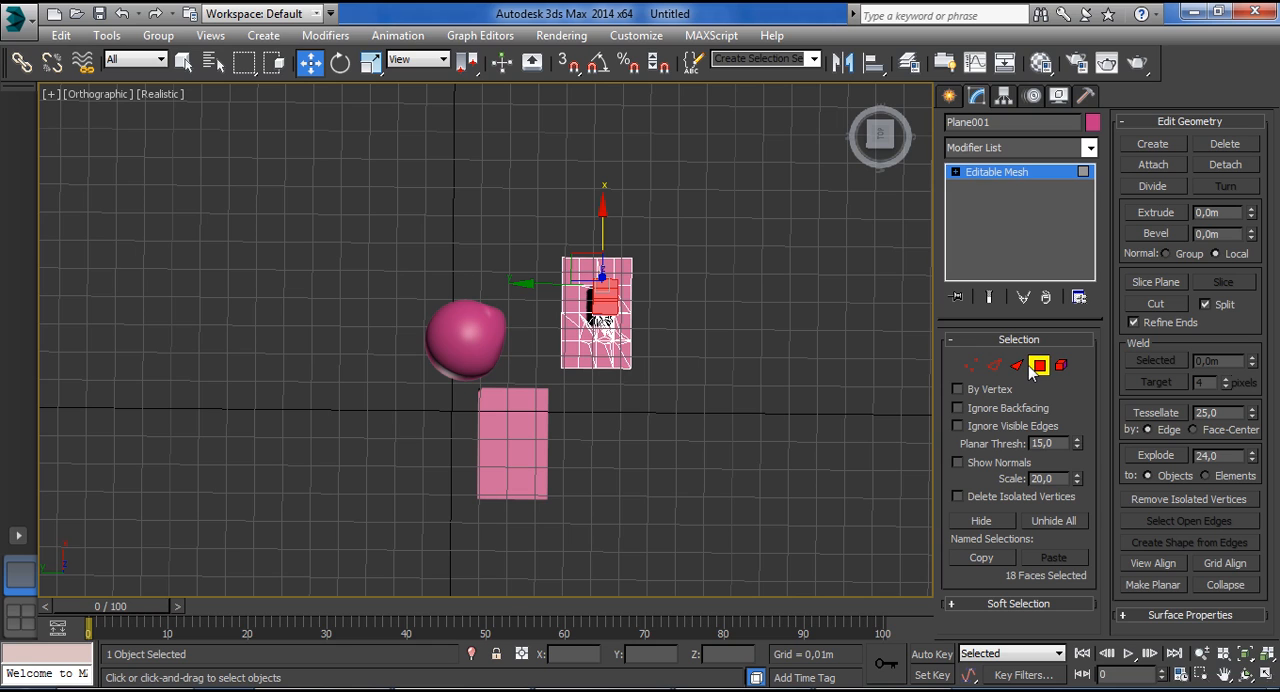
{"action": "middle_click_drag", "start_coordinate": [794, 351], "coordinate": [829, 356]}
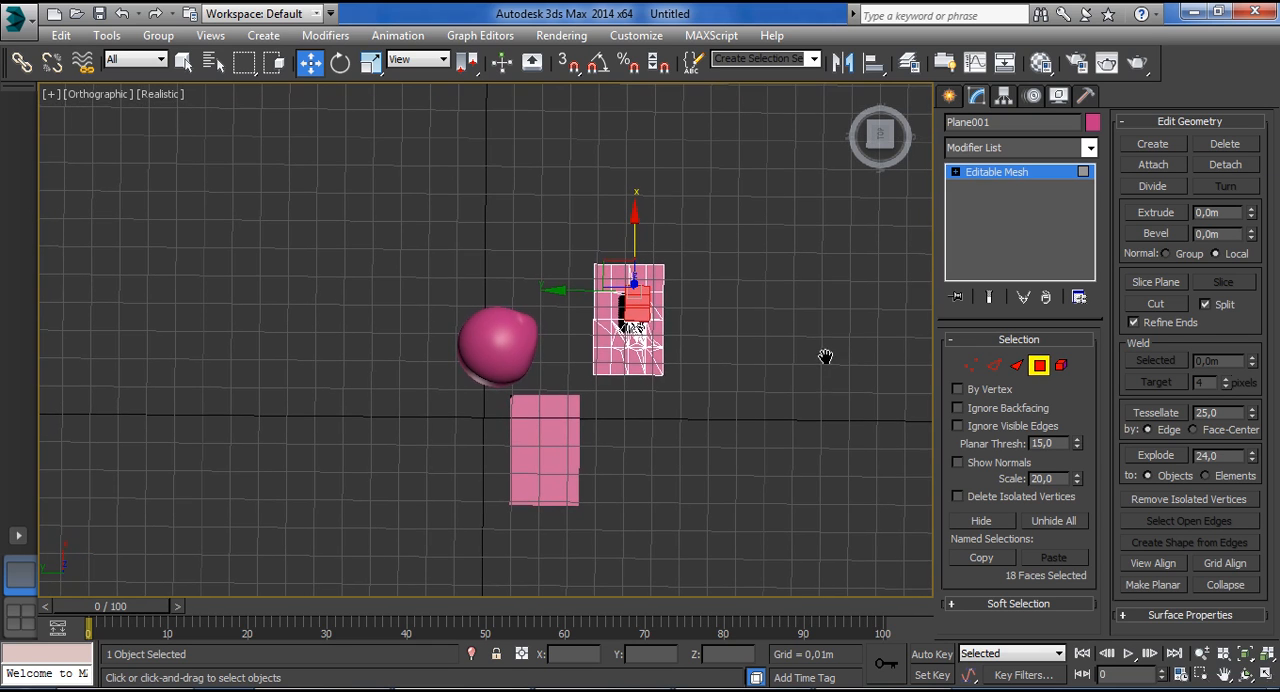
{"action": "scroll", "coordinate": [740, 336], "scroll_direction": "up", "scroll_amount": 2}
{"action": "left_click", "coordinate": [562, 336]}
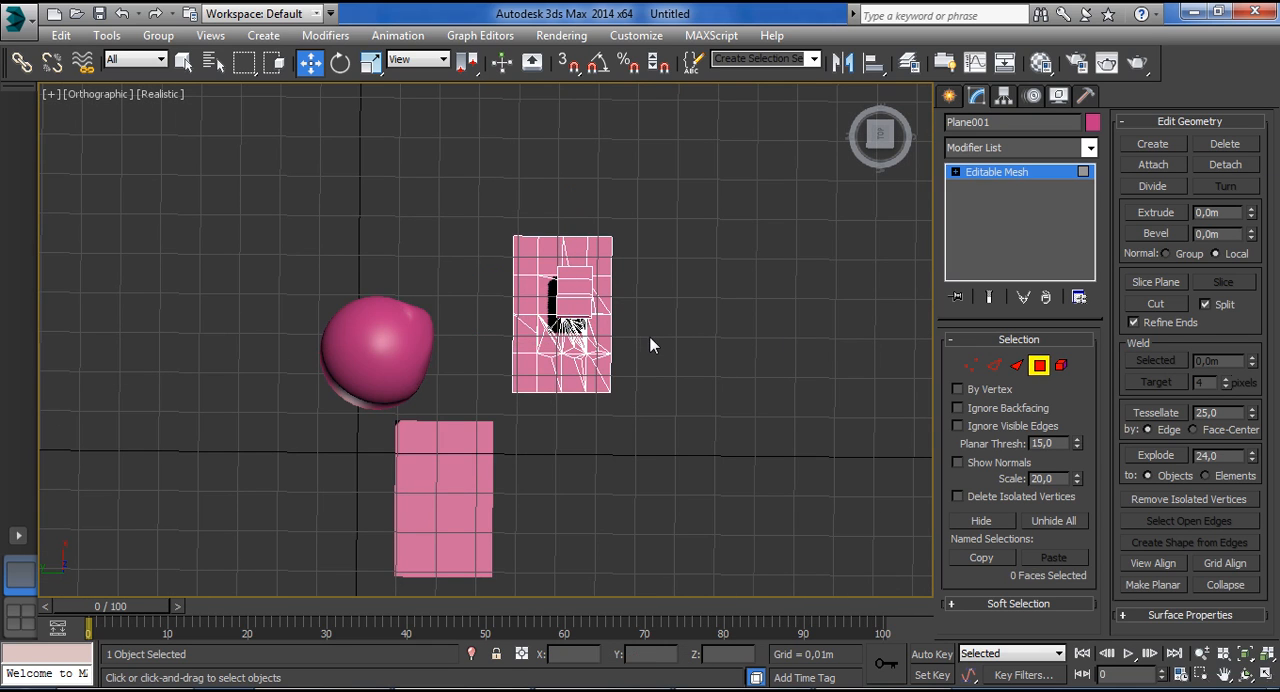
{"action": "left_click", "coordinate": [1016, 365]}
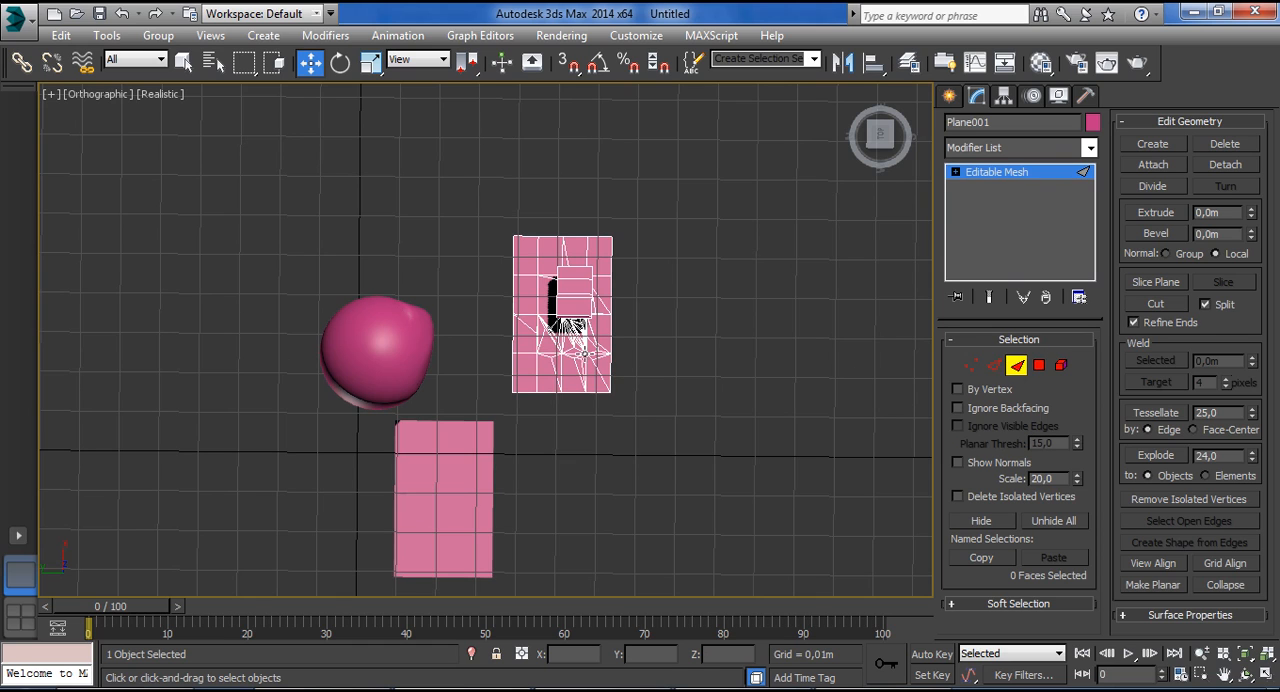
{"action": "left_click", "coordinate": [993, 365]}
{"action": "left_click", "coordinate": [1038, 365]}
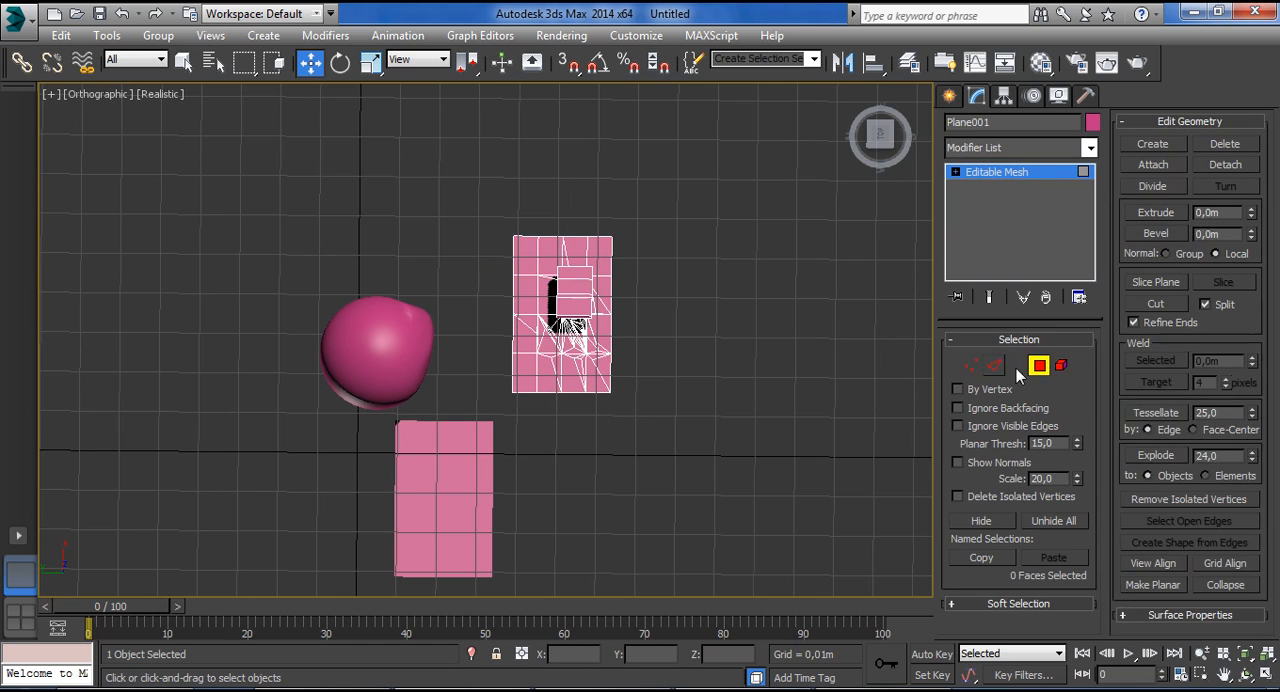
{"action": "left_click", "coordinate": [966, 366]}
{"action": "scroll", "coordinate": [731, 368], "scroll_direction": "up", "scroll_amount": 5}
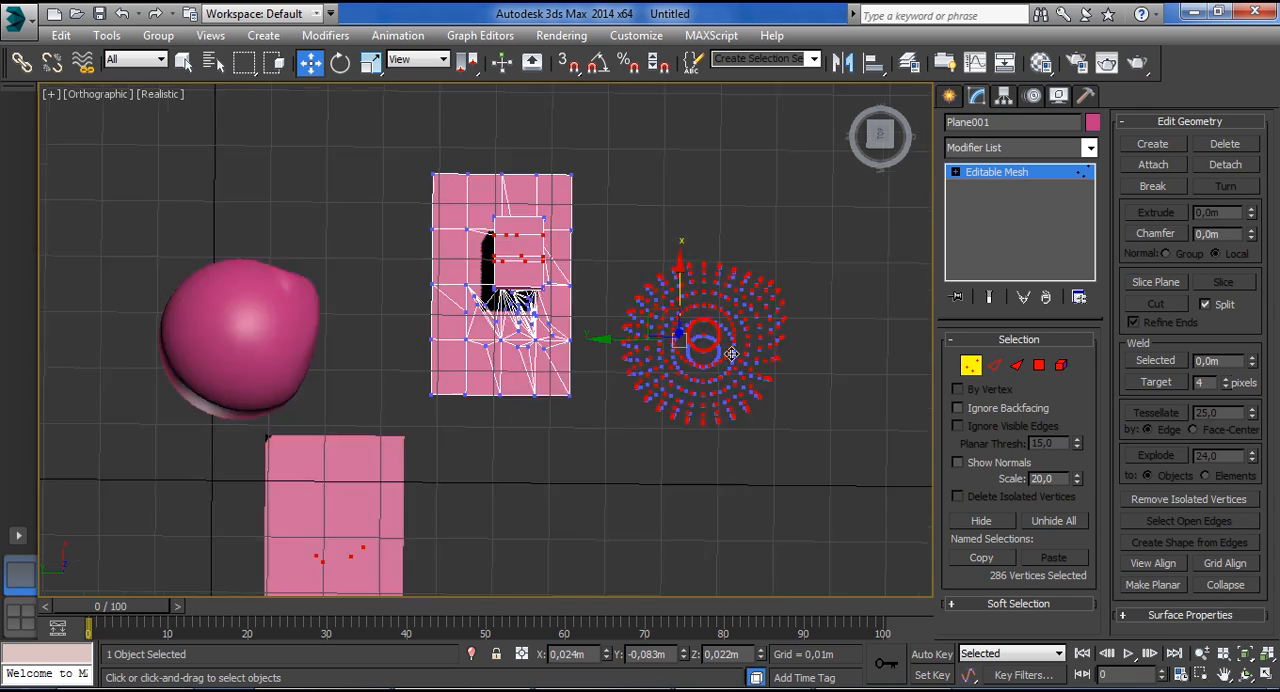
Weld the currently selected vertices and move them along X away from the unselected sphere vertices.
{"action": "left_click", "coordinate": [1149, 358]}
{"action": "left_click_drag", "start_coordinate": [648, 322], "coordinate": [737, 136]}
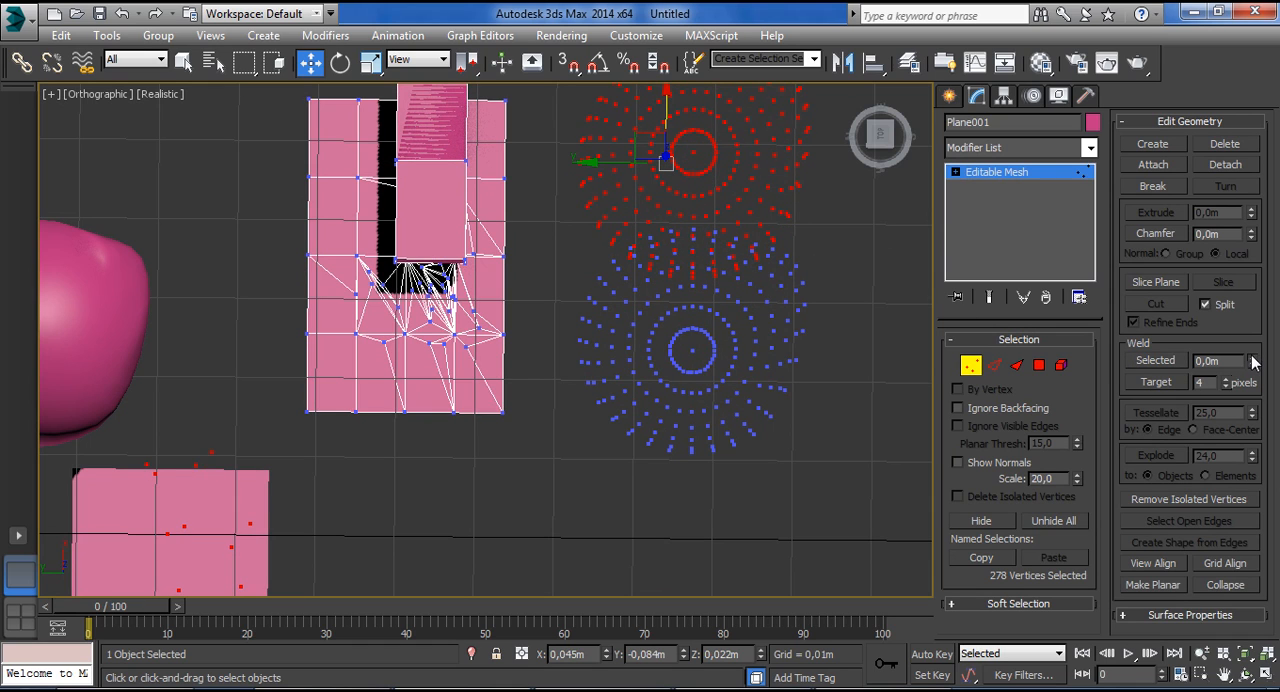
Set the weld threshold to 0,001m and try to weld two small groups of vertices along the divided plane's near edge.
{"action": "left_click_drag", "start_coordinate": [1251, 320], "coordinate": [1255, 268]}
{"action": "left_click_drag", "start_coordinate": [516, 340], "coordinate": [426, 468]}
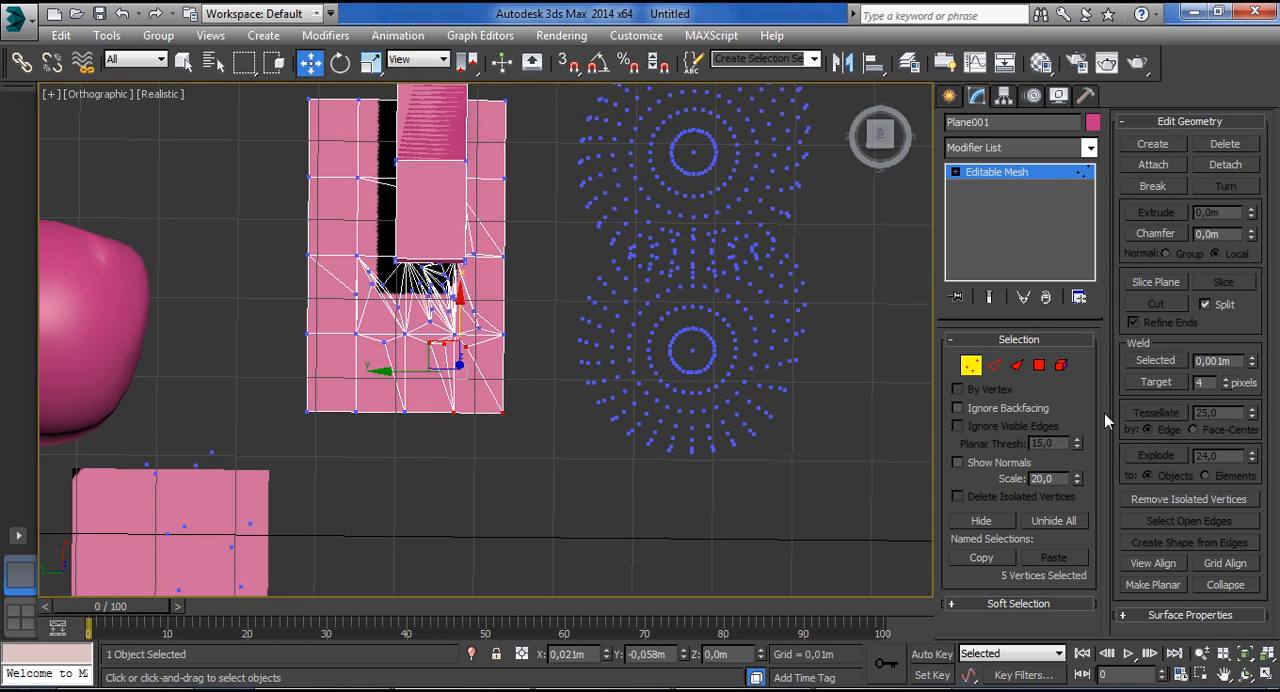
{"action": "left_click", "coordinate": [1155, 361]}
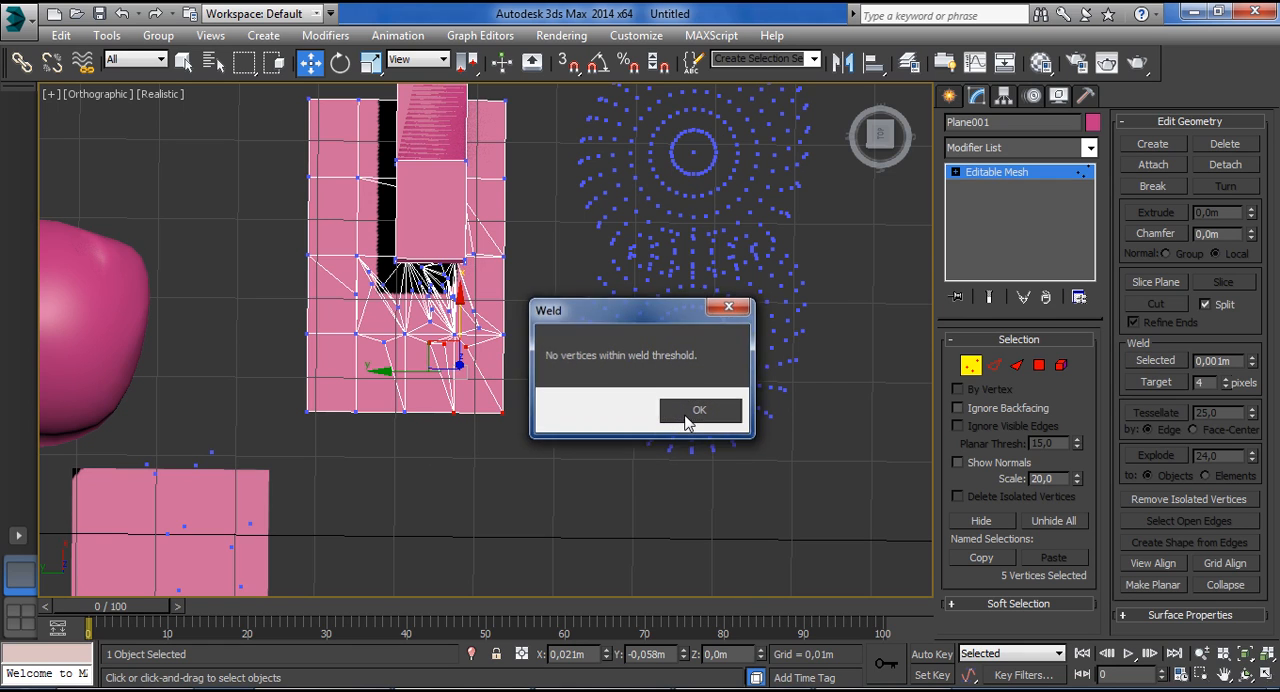
{"action": "left_click", "coordinate": [680, 411]}
{"action": "left_click_drag", "start_coordinate": [396, 456], "coordinate": [396, 456]}
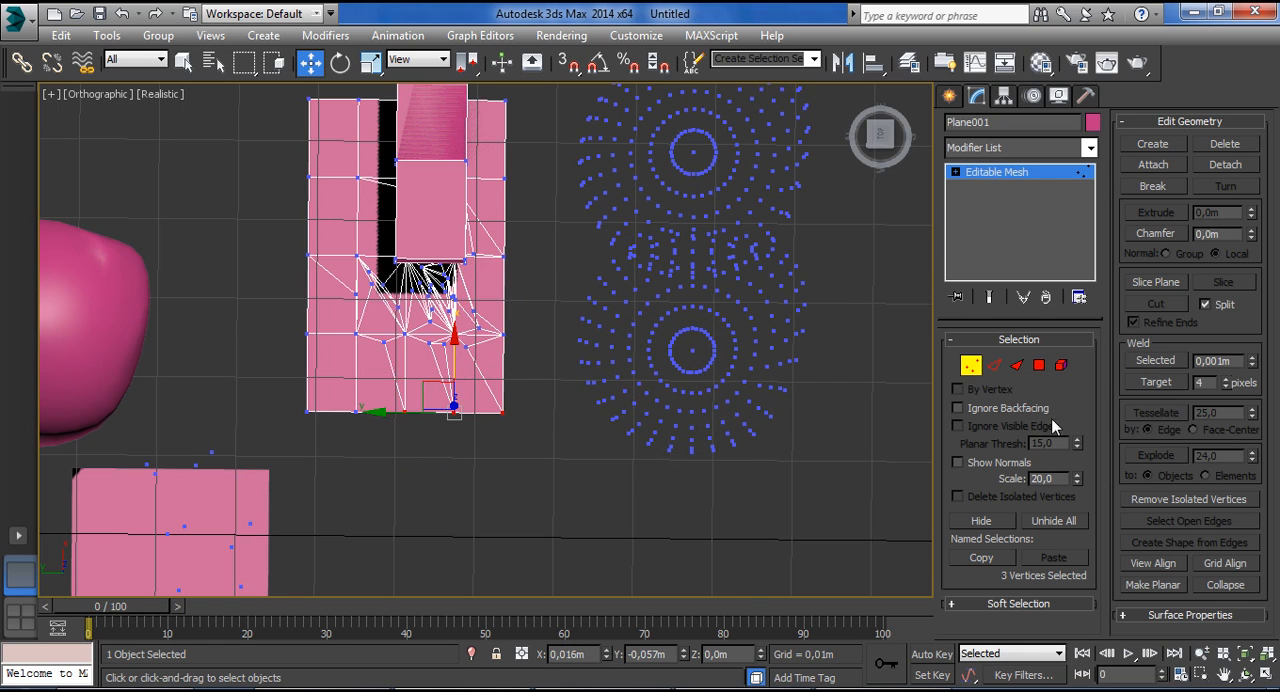
{"action": "left_click", "coordinate": [1168, 359]}
{"action": "left_click", "coordinate": [685, 411]}
Turn on Target weld and try Weld Selected on a group of the isolated sphere vertices beside the divided plane.
{"action": "left_click", "coordinate": [1171, 384]}
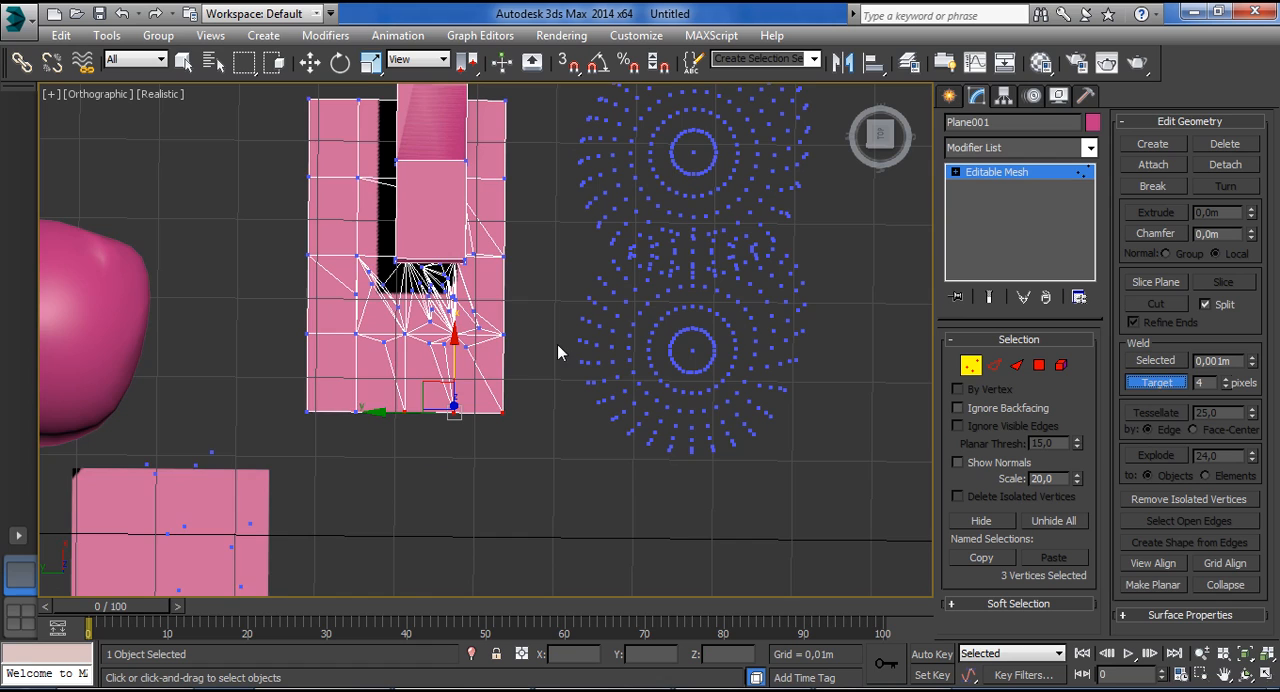
{"action": "middle_click_drag", "start_coordinate": [515, 338], "coordinate": [537, 336]}
{"action": "scroll", "coordinate": [497, 333], "scroll_direction": "up", "scroll_amount": 3}
{"action": "left_click_drag", "start_coordinate": [544, 279], "coordinate": [516, 403]}
{"action": "left_click", "coordinate": [769, 371]}
{"action": "left_click", "coordinate": [1149, 359]}
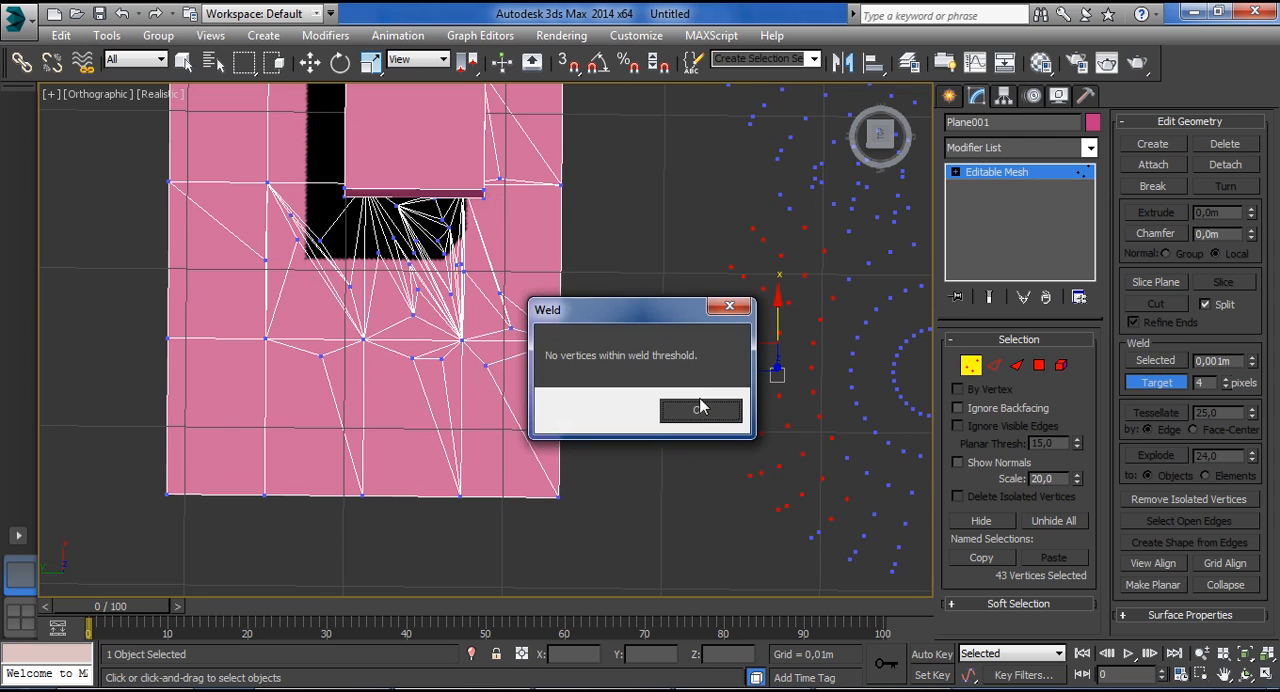
{"action": "left_click", "coordinate": [701, 412]}
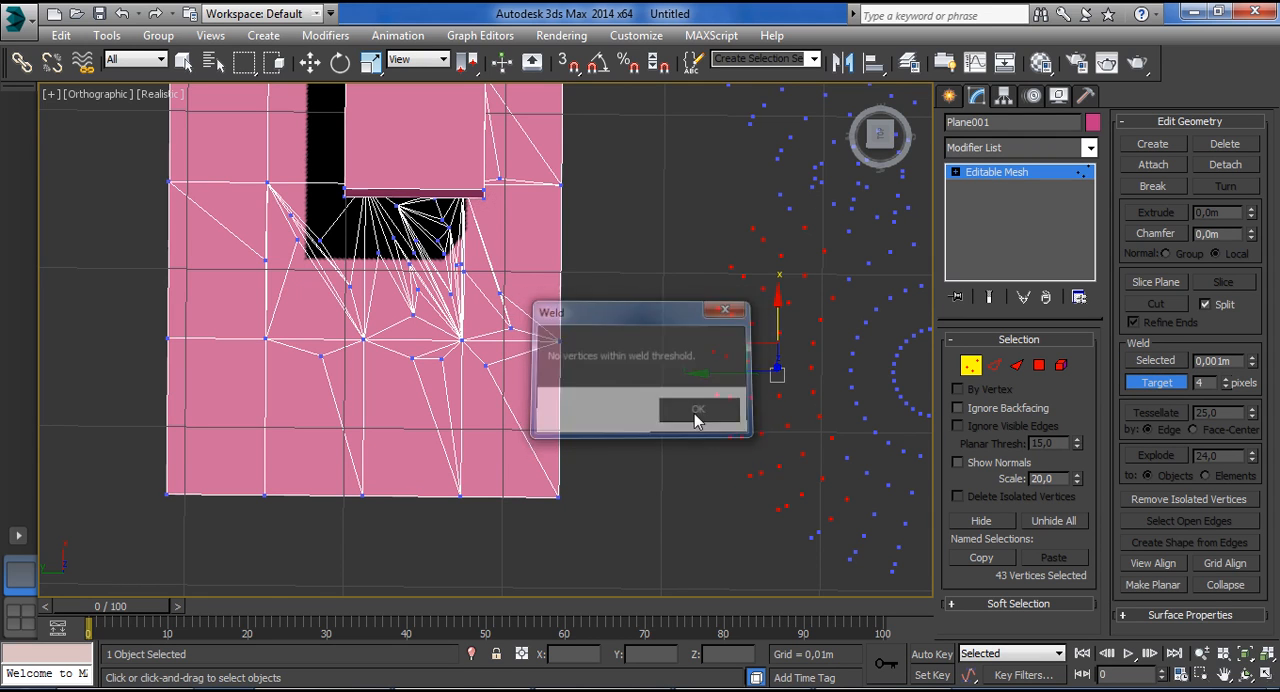
Try to weld three stray vertices near the separate plane's far edge and set the Target weld distance to 8 pixels.
{"action": "scroll", "coordinate": [686, 415], "scroll_direction": "down", "scroll_amount": 5}
{"action": "middle_click_drag", "start_coordinate": [577, 455], "coordinate": [614, 331]}
{"action": "left_click_drag", "start_coordinate": [418, 328], "coordinate": [492, 390]}
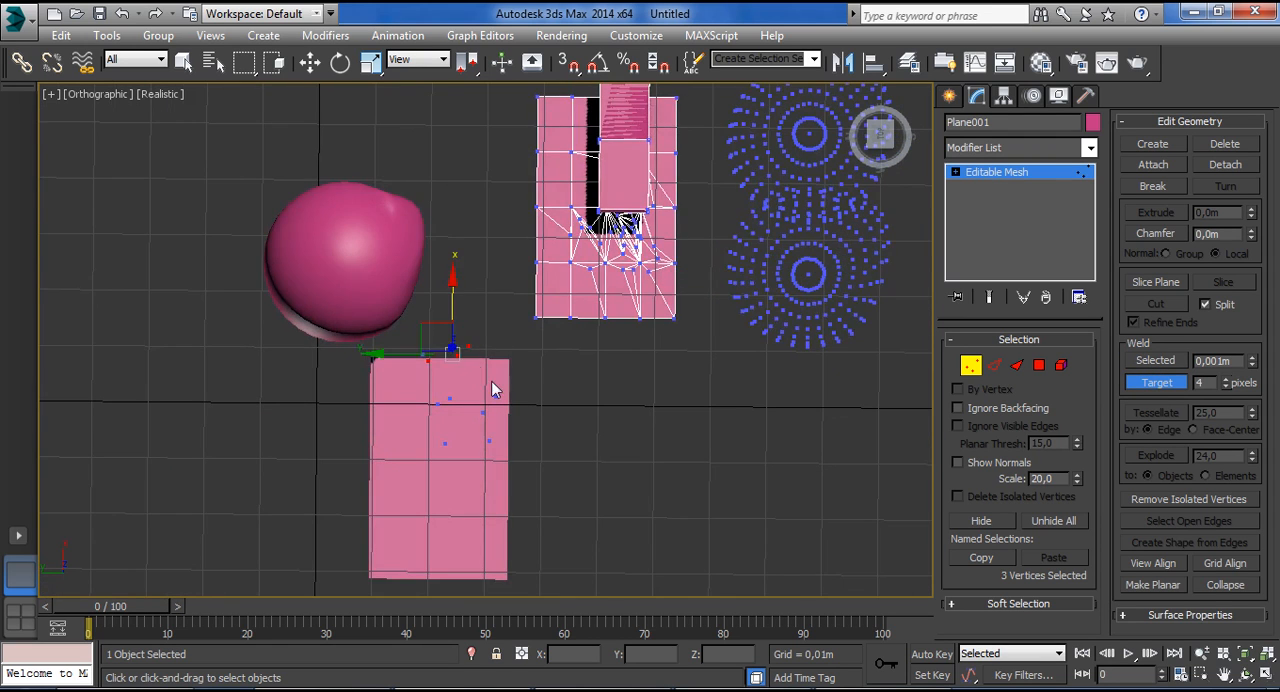
{"action": "left_click", "coordinate": [1156, 360]}
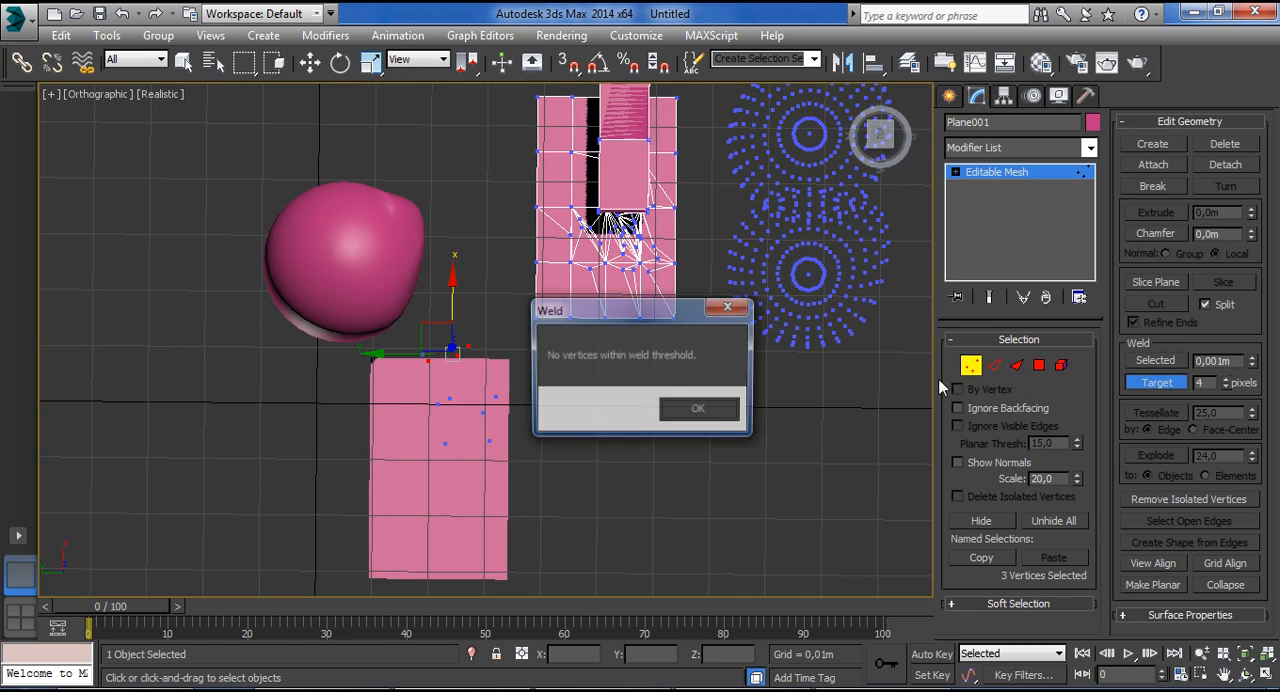
{"action": "left_click", "coordinate": [712, 410]}
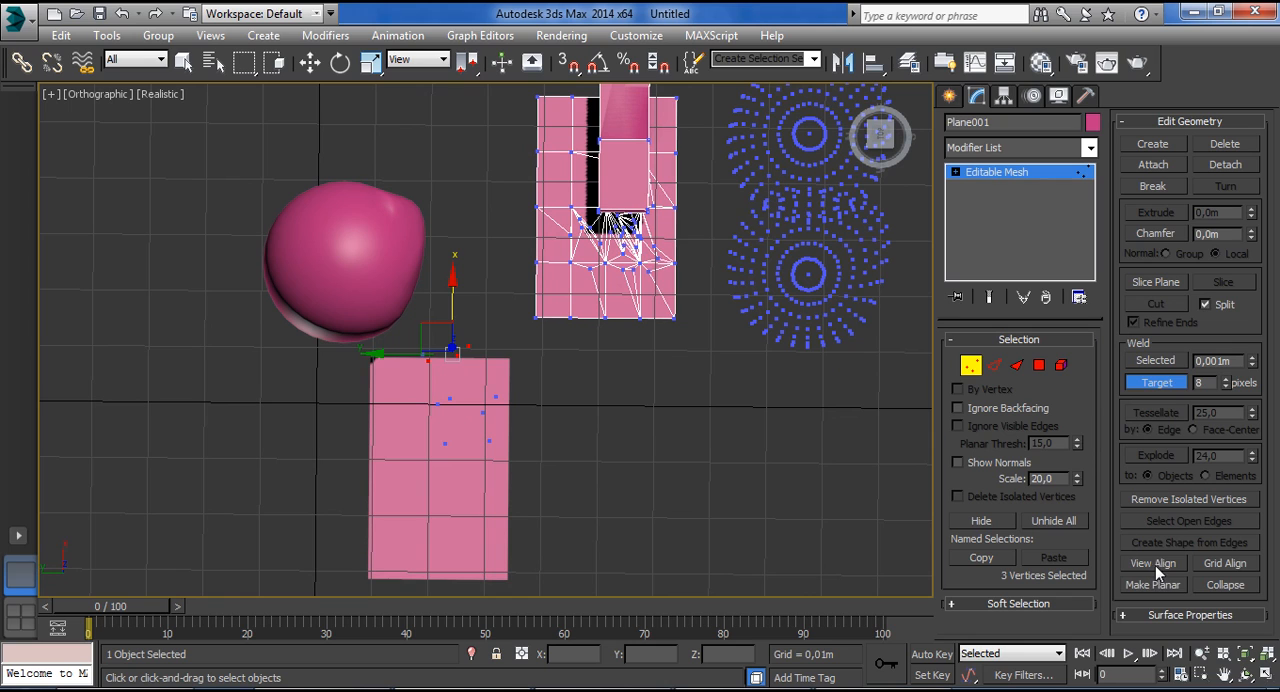
Select one stray sphere vertex and remove all isolated vertices from the mesh.
{"action": "key", "text": "super"}
{"action": "left_click", "coordinate": [878, 282]}
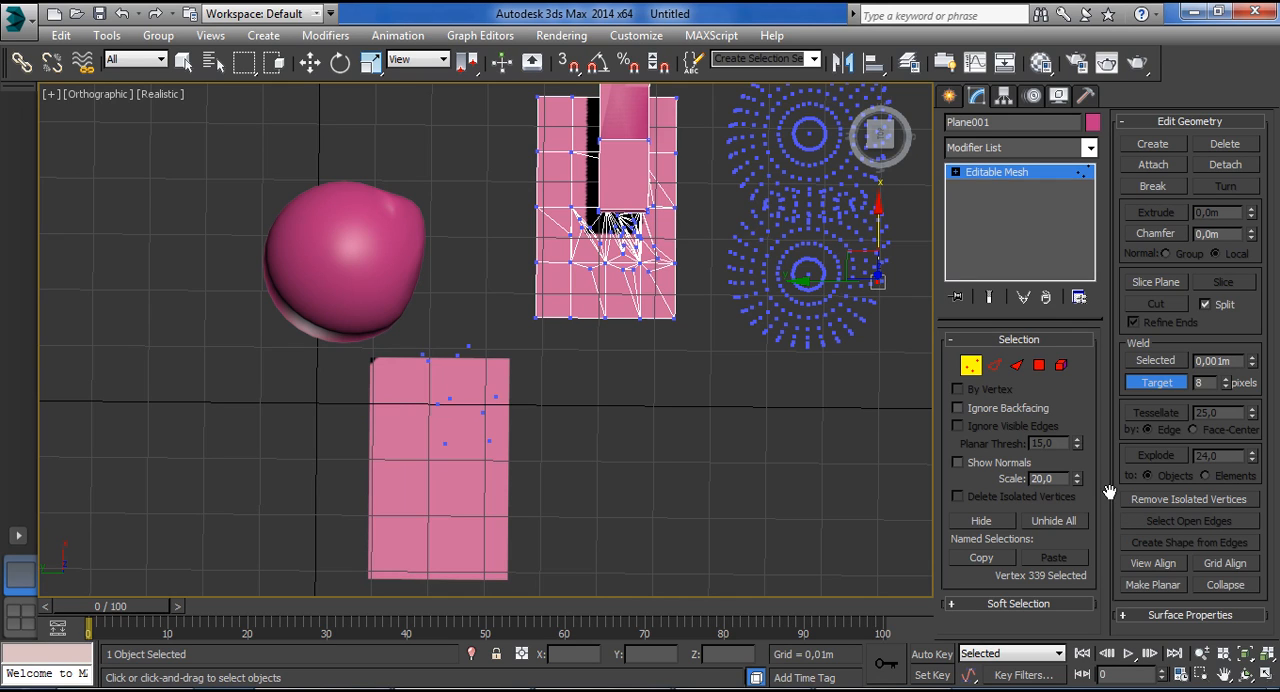
{"action": "left_click", "coordinate": [1199, 500]}
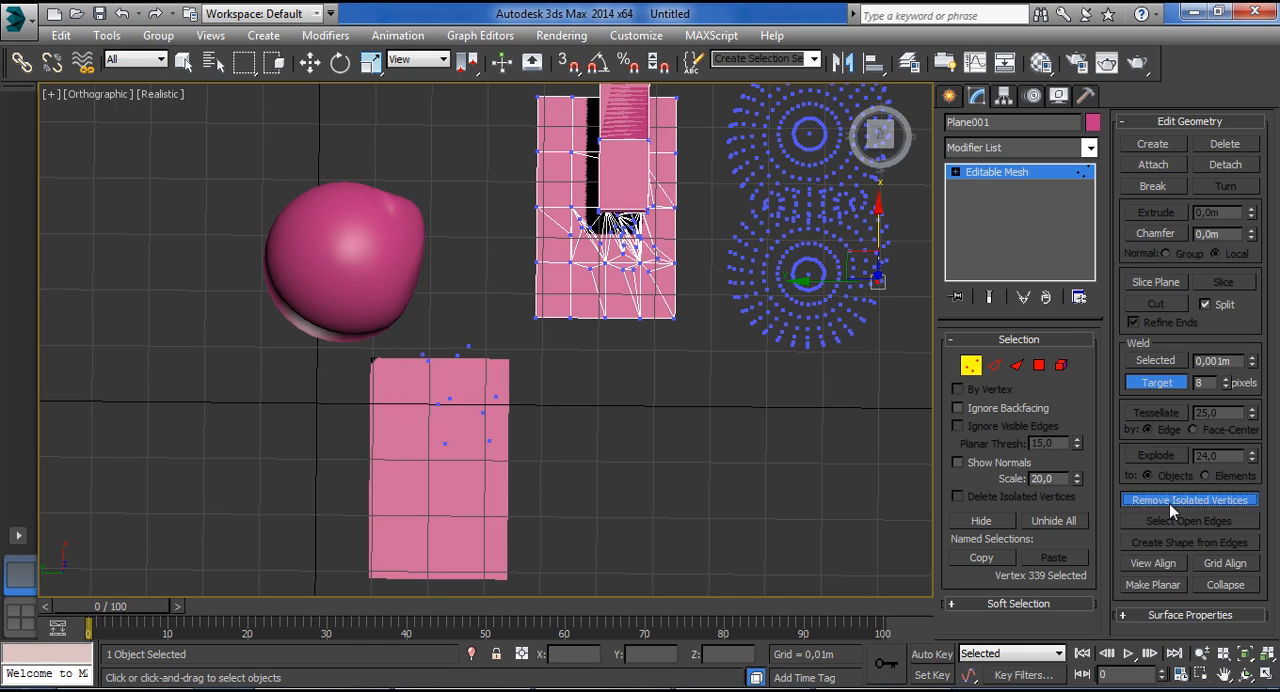
{"action": "left_click", "coordinate": [1172, 500]}
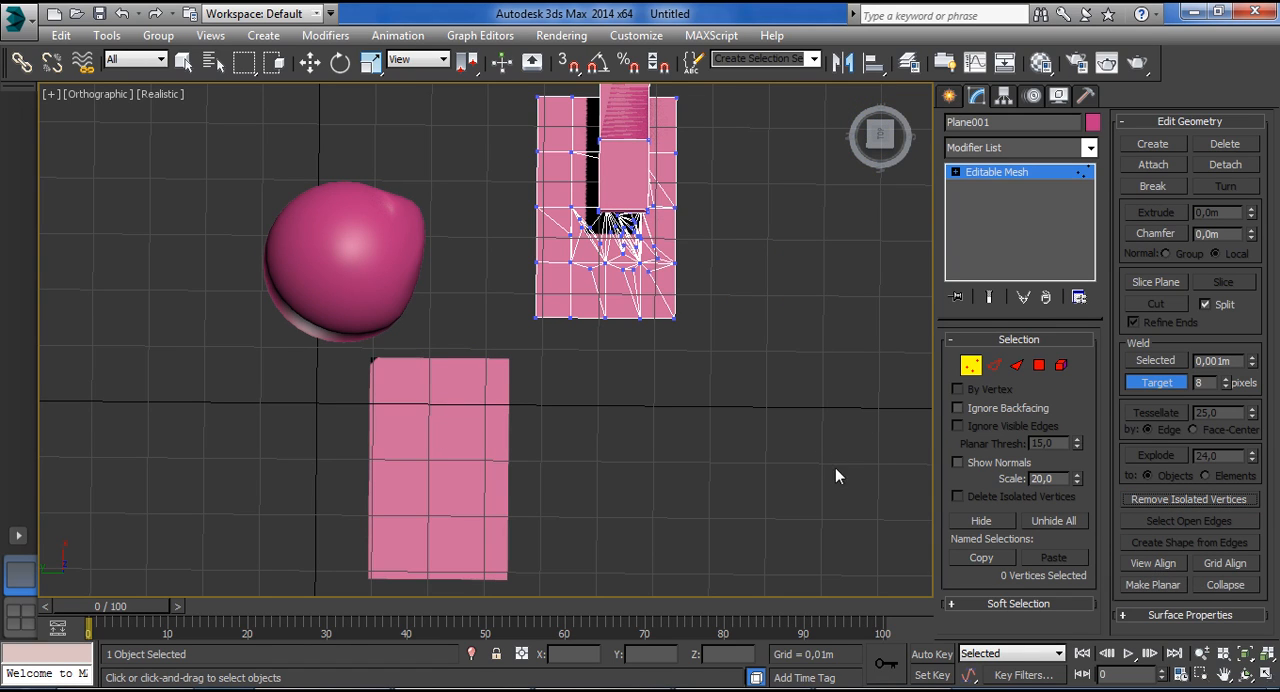
Select the vertices on the densely divided half of the plane and apply View Align from two different viewing angles.
{"action": "middle_click_drag", "start_coordinate": [662, 339], "coordinate": [452, 206], "text": "alt"}
{"action": "left_click_drag", "start_coordinate": [500, 215], "coordinate": [834, 384]}
{"action": "scroll", "coordinate": [680, 280], "scroll_direction": "up", "scroll_amount": 1}
{"action": "middle_click_drag", "start_coordinate": [680, 280], "coordinate": [659, 308], "text": "alt"}
{"action": "scroll", "coordinate": [660, 310], "scroll_direction": "up", "scroll_amount": 4}
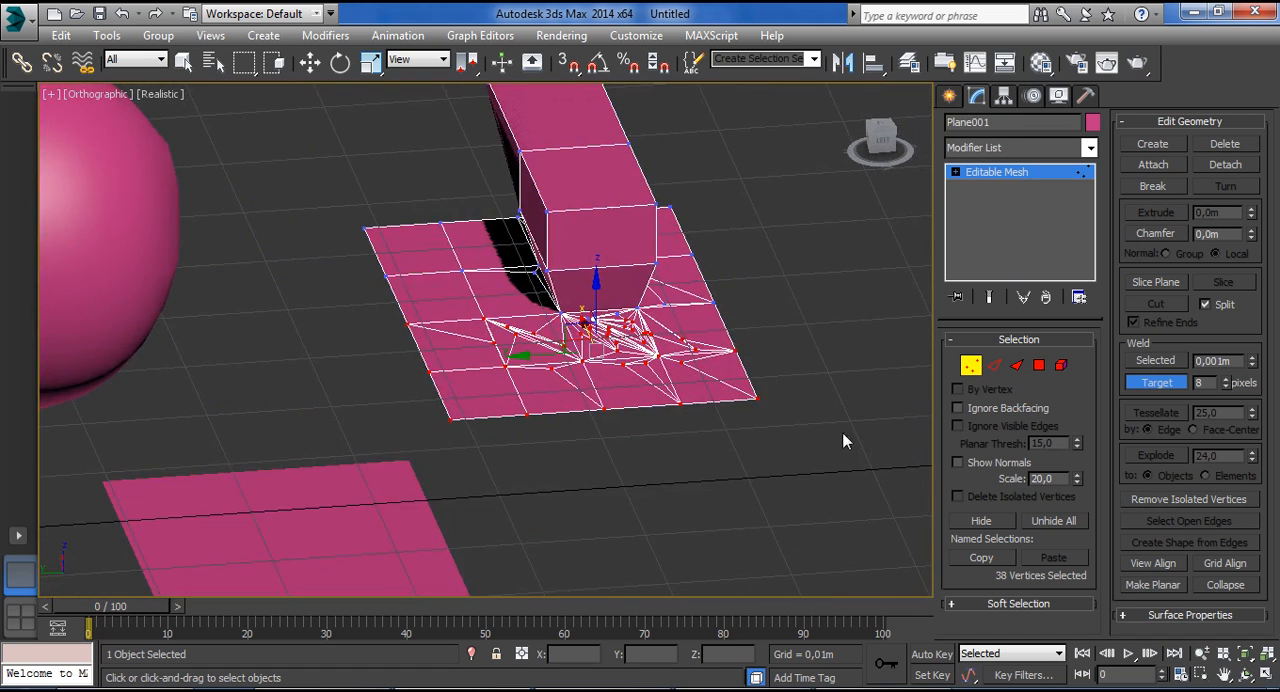
{"action": "left_click", "coordinate": [1158, 565]}
{"action": "mouse_move", "coordinate": [817, 503]}
{"action": "middle_mouse_down", "text": "alt"}
{"action": "mouse_move", "coordinate": [846, 440]}
{"action": "mouse_move", "coordinate": [755, 579]}
{"action": "mouse_move", "coordinate": [577, 449]}
{"action": "mouse_move", "coordinate": [812, 517]}
{"action": "middle_mouse_up", "text": "alt"}
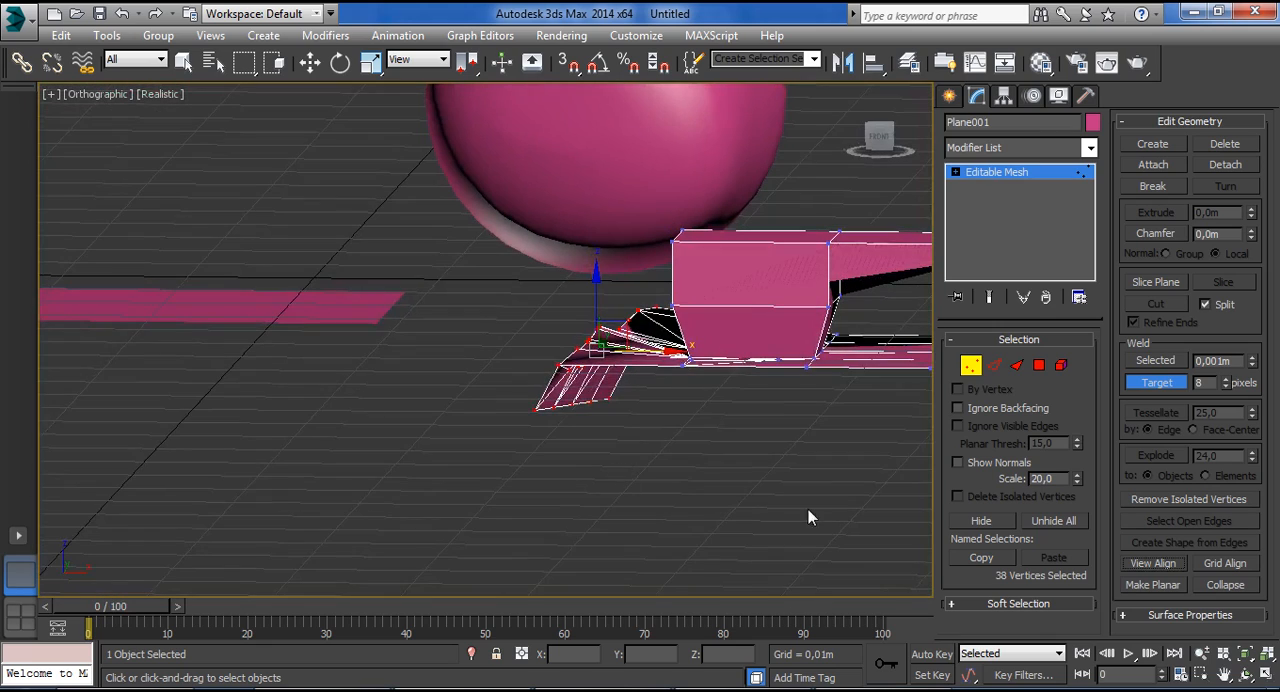
{"action": "left_click", "coordinate": [1157, 566]}
Select vertices along the opposite side of the plane and block and flatten them to the current view with View Align.
{"action": "middle_click_drag", "start_coordinate": [720, 470], "coordinate": [663, 456], "text": "alt"}
{"action": "left_click_drag", "start_coordinate": [669, 266], "coordinate": [660, 262]}
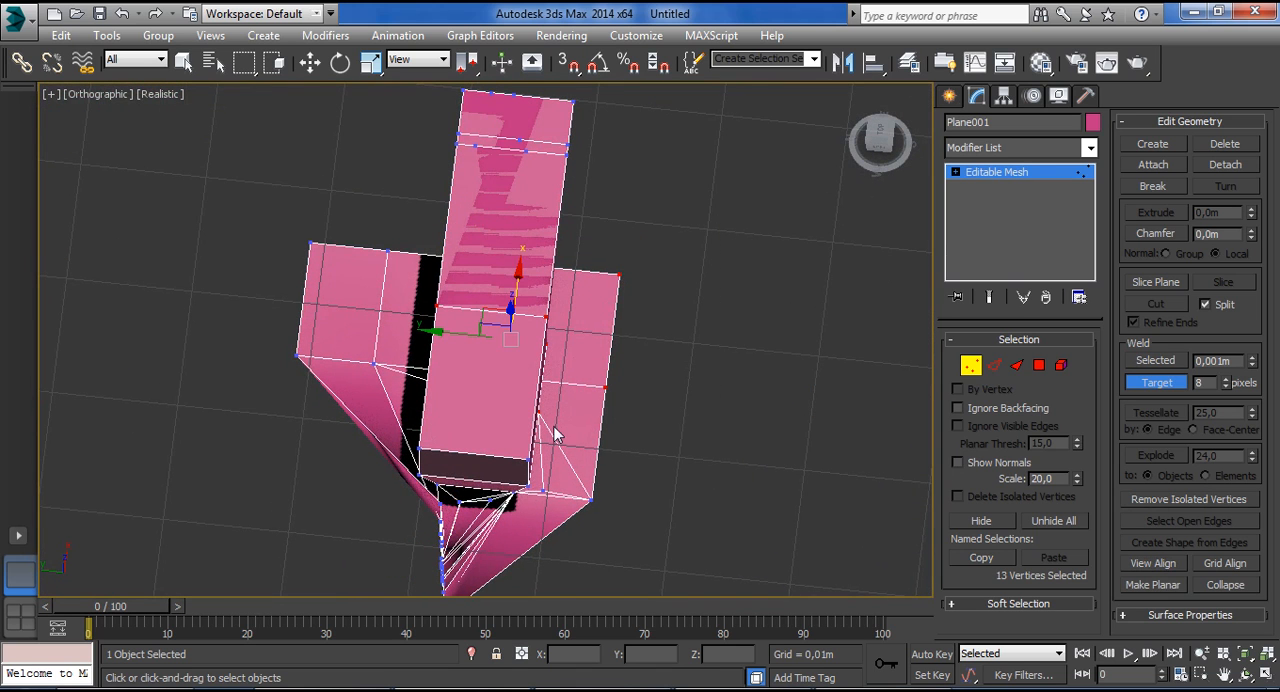
{"action": "left_click", "coordinate": [1155, 563]}
{"action": "middle_click_drag", "start_coordinate": [855, 483], "coordinate": [660, 365], "text": "alt"}
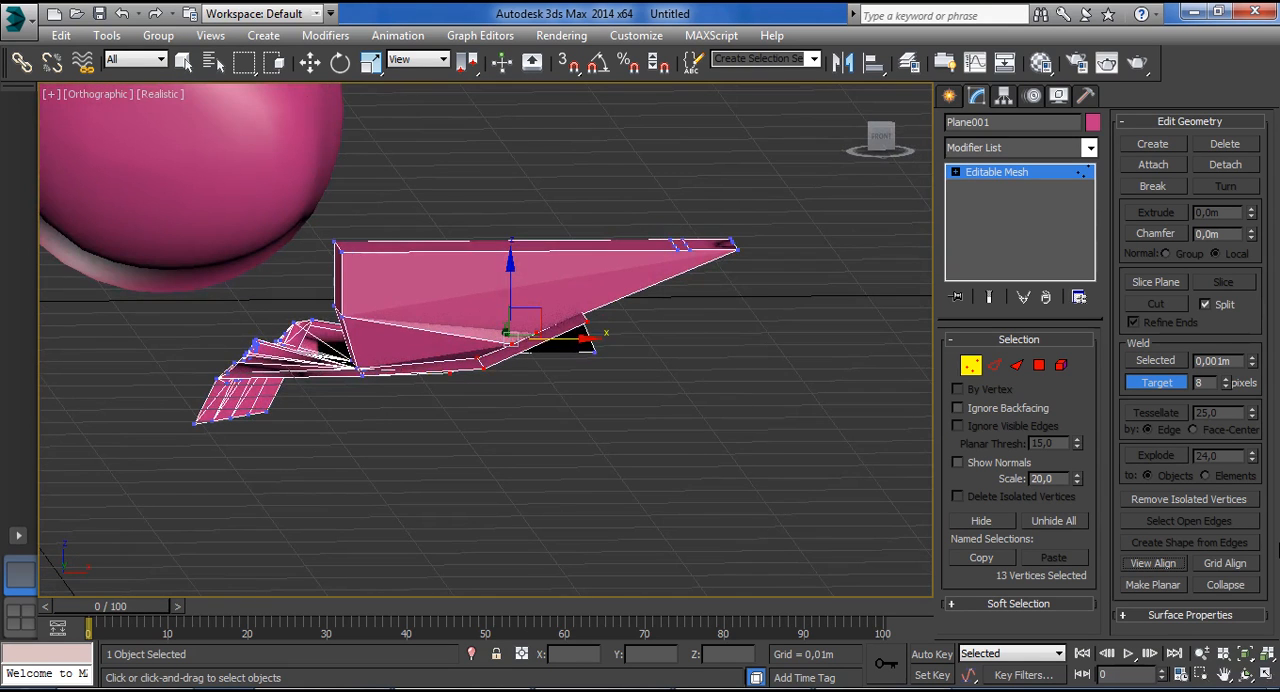
Align the selected vertices to the grid with Grid Align, and flatten all of the plane's vertices the same way.
{"action": "left_click", "coordinate": [1224, 563]}
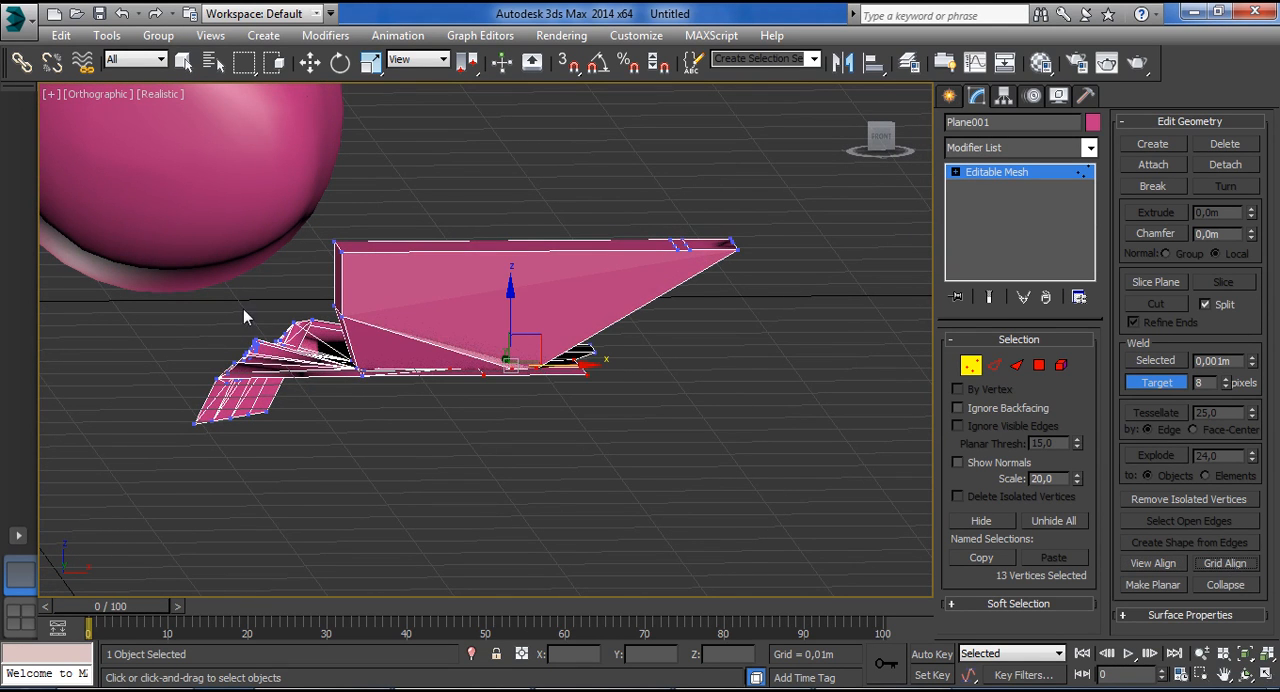
{"action": "left_click_drag", "start_coordinate": [80, 175], "coordinate": [1153, 543]}
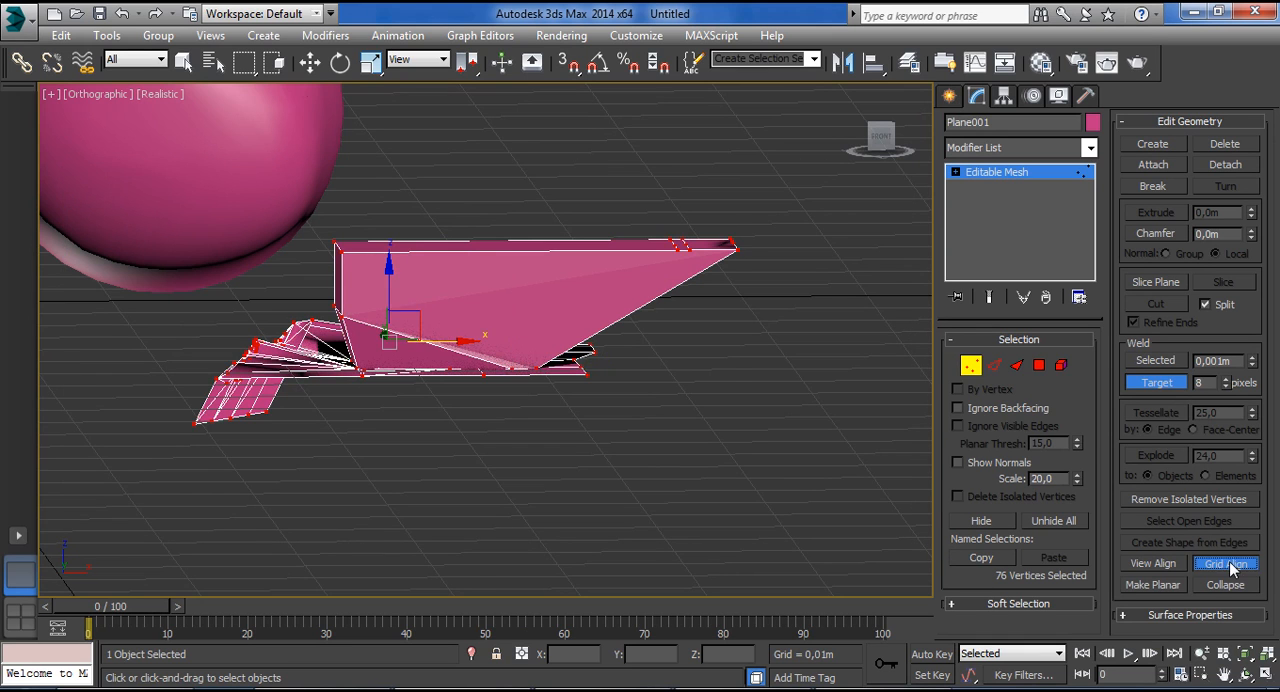
{"action": "left_click", "coordinate": [1226, 564]}
{"action": "middle_click_drag", "start_coordinate": [570, 443], "coordinate": [741, 549], "text": "alt"}
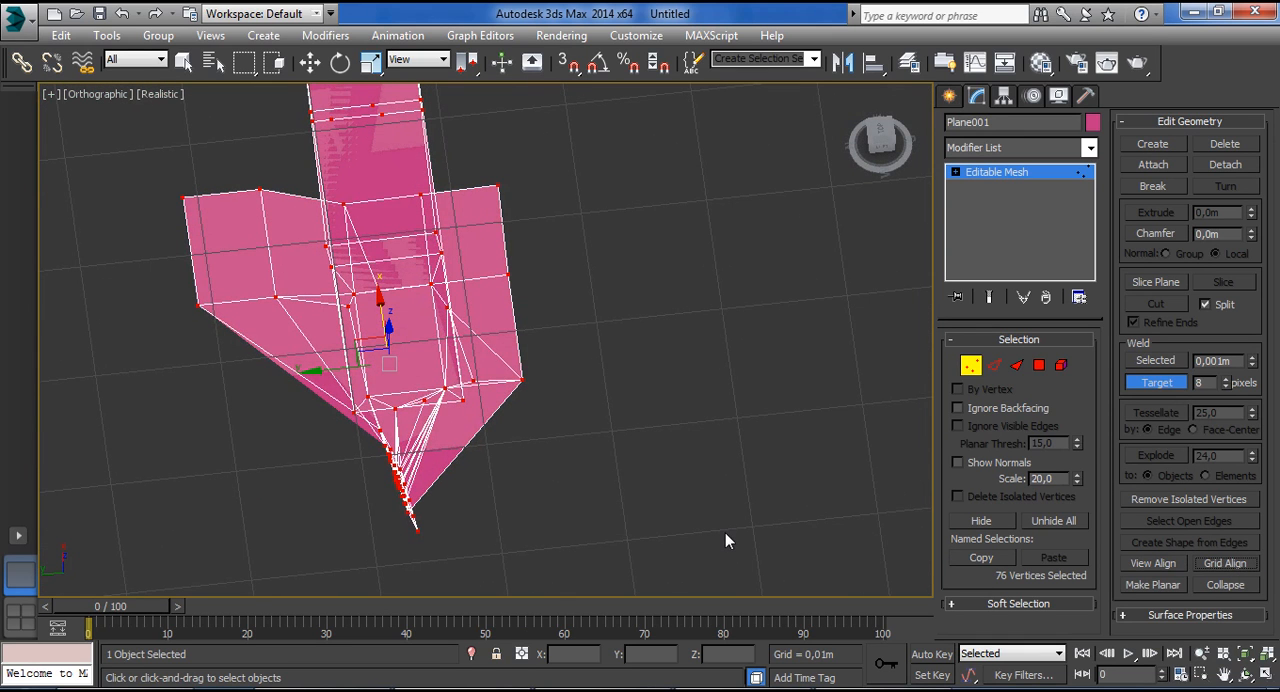
{"action": "middle_click_drag", "start_coordinate": [808, 517], "coordinate": [676, 390], "text": "alt"}
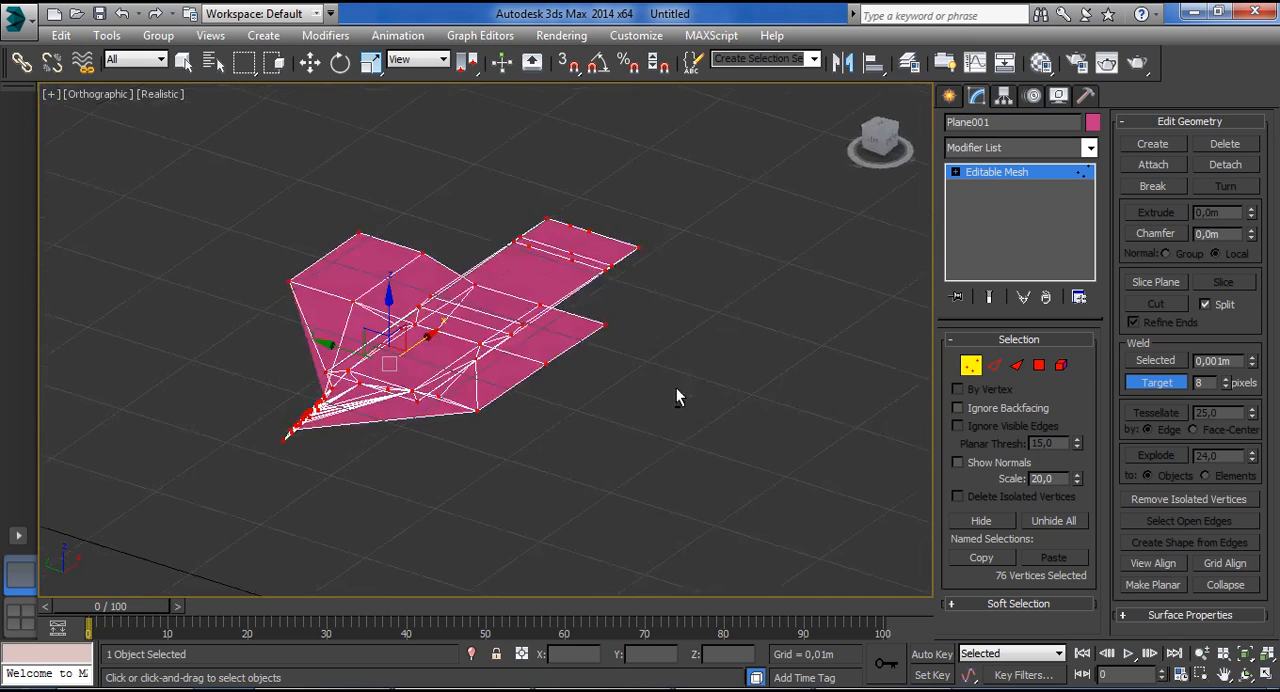
{"action": "middle_click_drag", "start_coordinate": [345, 268], "coordinate": [537, 394], "text": "alt"}
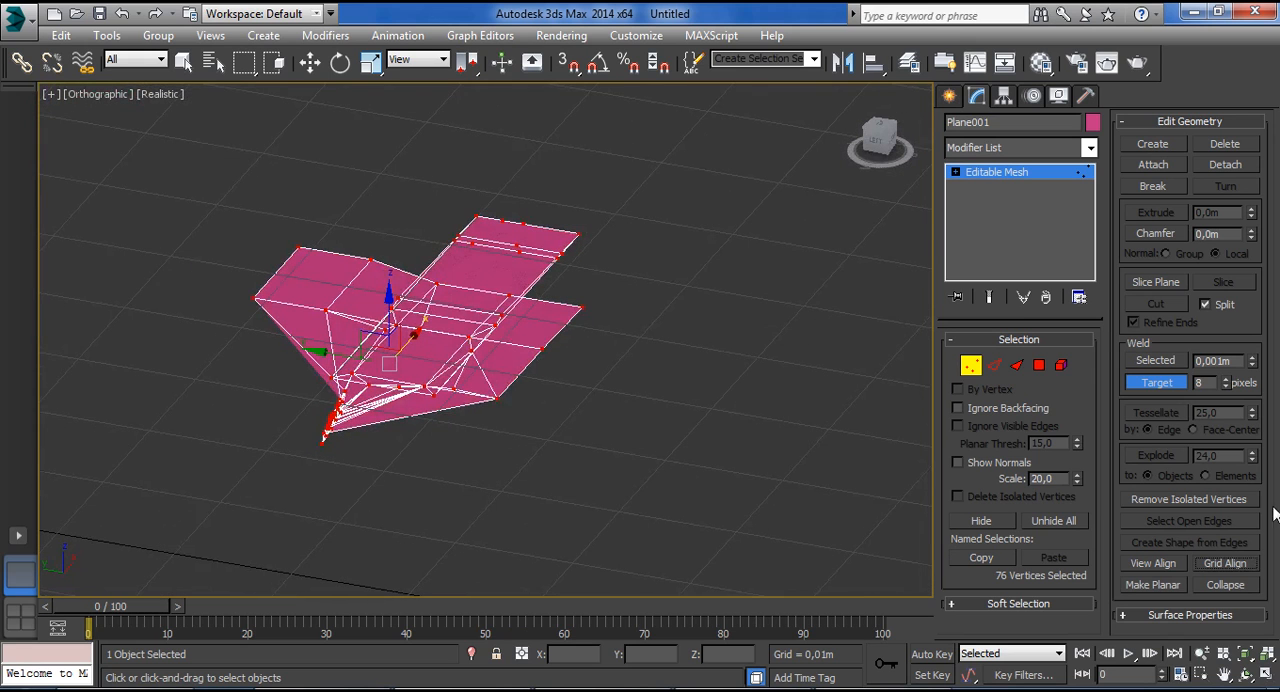
Apply Make Planar repeatedly to all vertices of the flattened plane and clear the vertex selection.
{"action": "left_click", "coordinate": [1152, 584]}
{"action": "middle_click_drag", "start_coordinate": [591, 430], "coordinate": [462, 394], "text": "alt"}
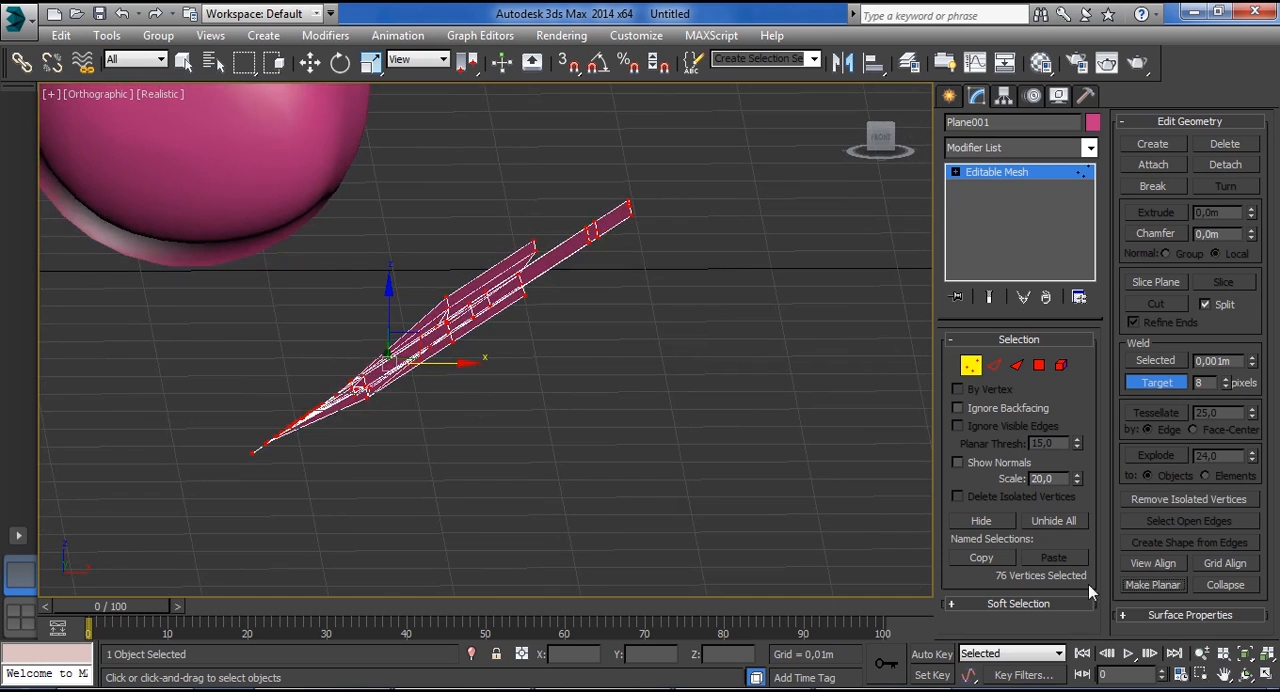
{"action": "left_click", "coordinate": [1152, 584]}
{"action": "left_click", "coordinate": [1153, 590]}
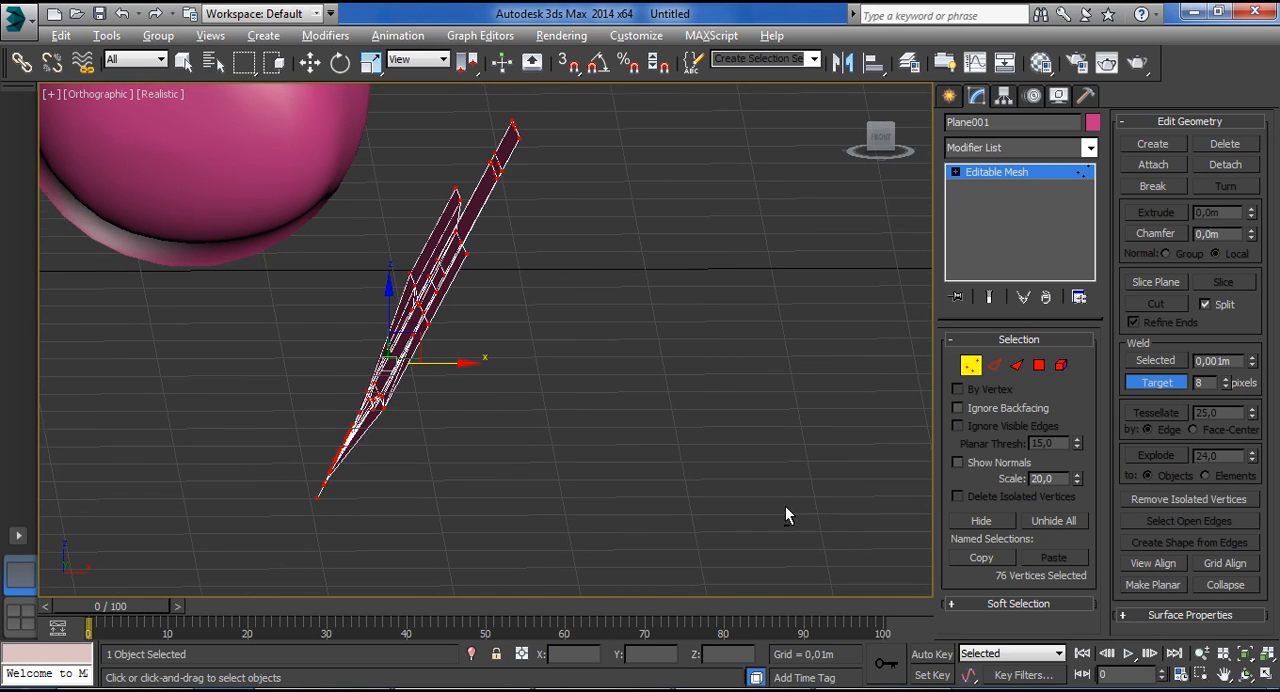
{"action": "middle_click_drag", "start_coordinate": [785, 508], "coordinate": [700, 500], "text": "alt"}
{"action": "left_click", "coordinate": [1157, 592]}
{"action": "left_click", "coordinate": [1157, 592]}
{"action": "left_click", "coordinate": [1157, 592]}
{"action": "left_click", "coordinate": [1156, 587]}
{"action": "left_click", "coordinate": [1156, 587]}
{"action": "left_click", "coordinate": [1156, 587]}
{"action": "left_click", "coordinate": [1156, 587]}
{"action": "left_click", "coordinate": [1156, 587]}
{"action": "middle_click_drag", "start_coordinate": [598, 506], "coordinate": [713, 520], "text": "alt"}
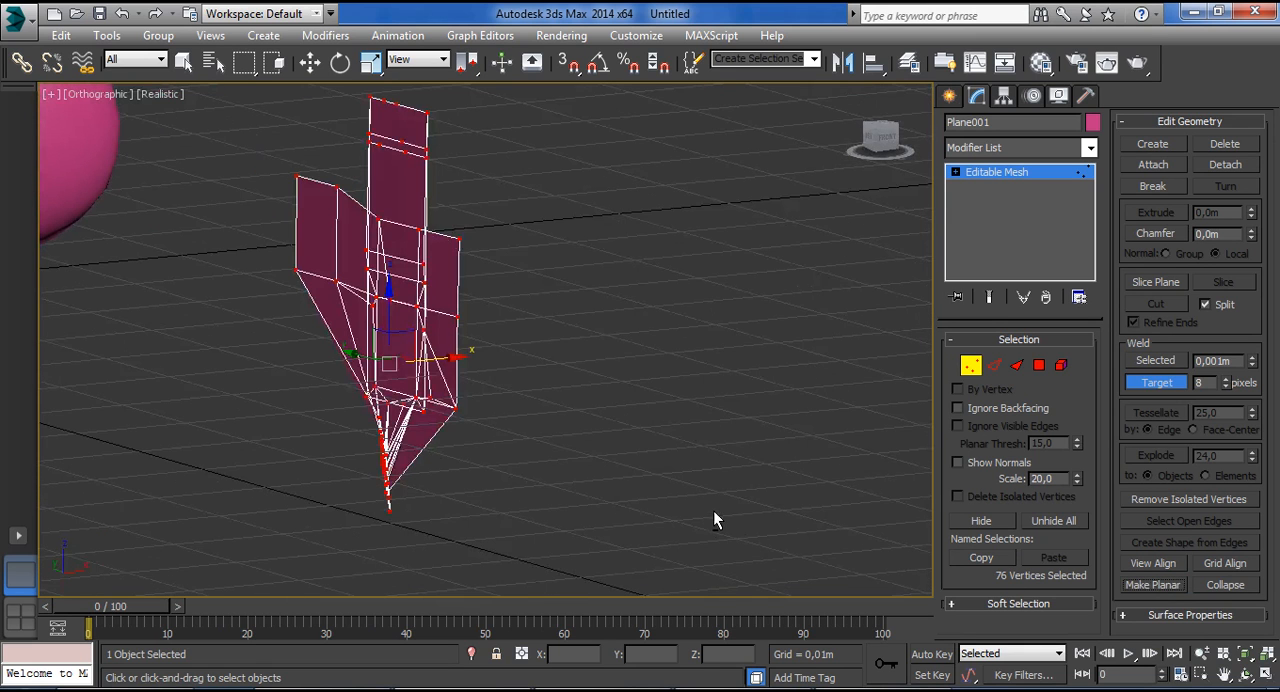
{"action": "middle_click_drag", "start_coordinate": [523, 457], "coordinate": [731, 369], "text": "alt"}
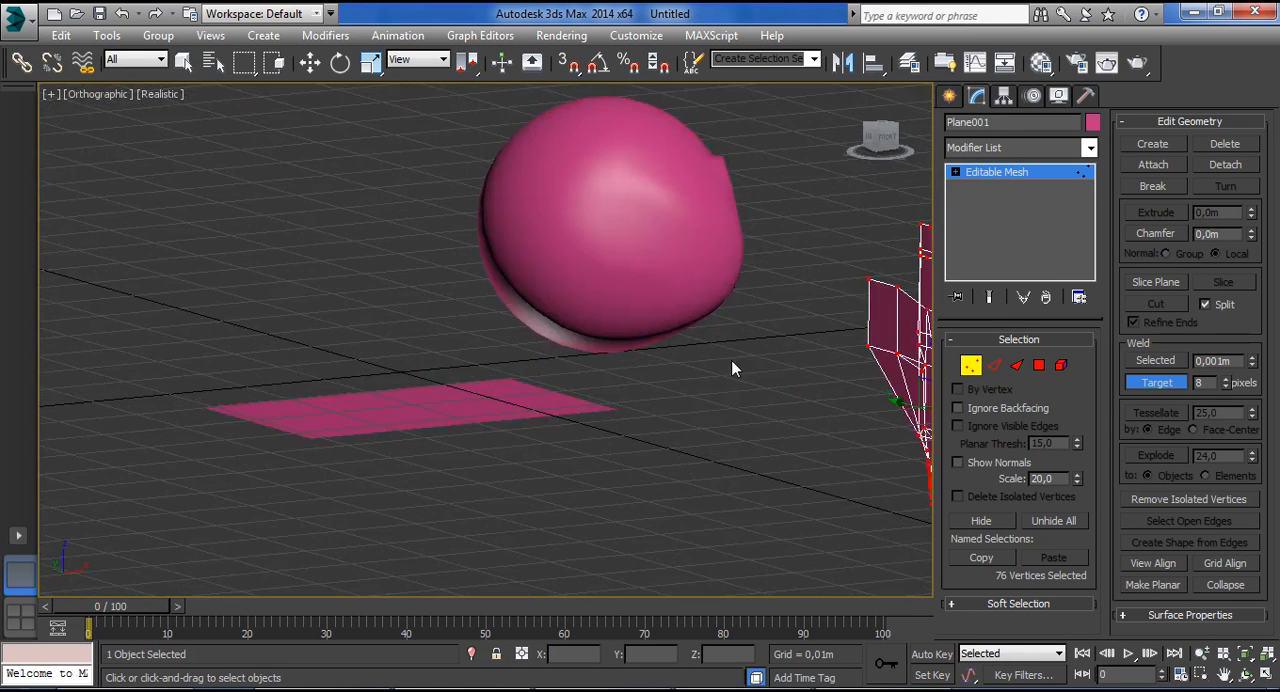
Switch to the sphere's mesh and select a block of vertices across its front at vertex level.
{"action": "left_click", "coordinate": [972, 174]}
{"action": "left_click", "coordinate": [708, 236]}
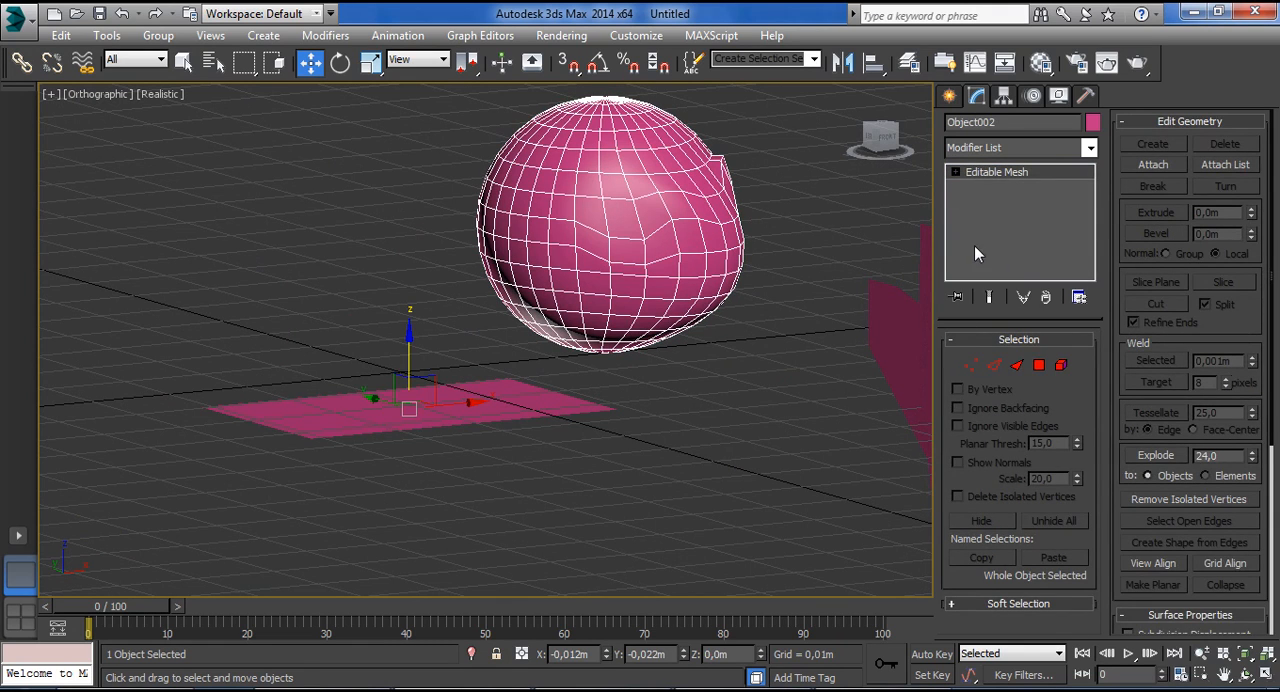
{"action": "left_click", "coordinate": [970, 365]}
{"action": "left_click_drag", "start_coordinate": [574, 188], "coordinate": [686, 298]}
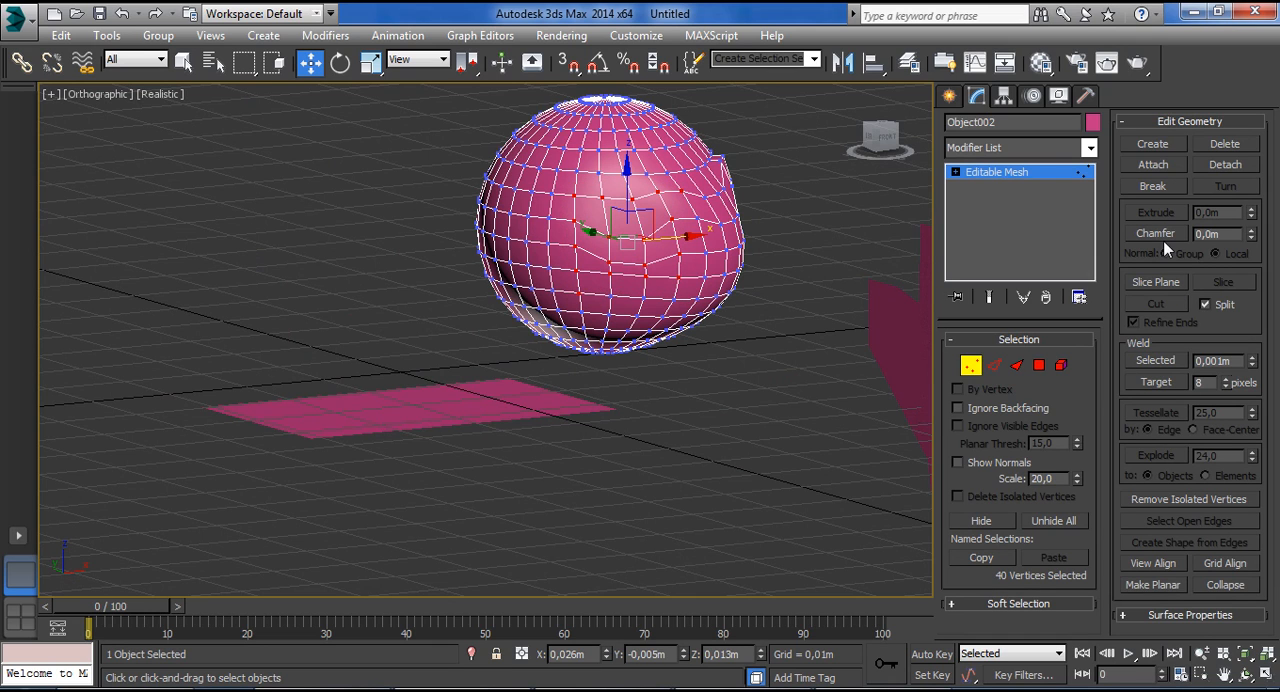
Try Make Planar on the selected sphere vertices and undo it.
{"action": "left_click", "coordinate": [1151, 585]}
{"action": "middle_click_drag", "start_coordinate": [723, 361], "coordinate": [757, 385], "text": "alt"}
{"action": "key", "text": "ctrl+z"}
Try View Align and Grid Align in turn on the selected sphere vertices, undoing each one.
{"action": "middle_click_drag", "start_coordinate": [615, 402], "coordinate": [612, 352], "text": "alt"}
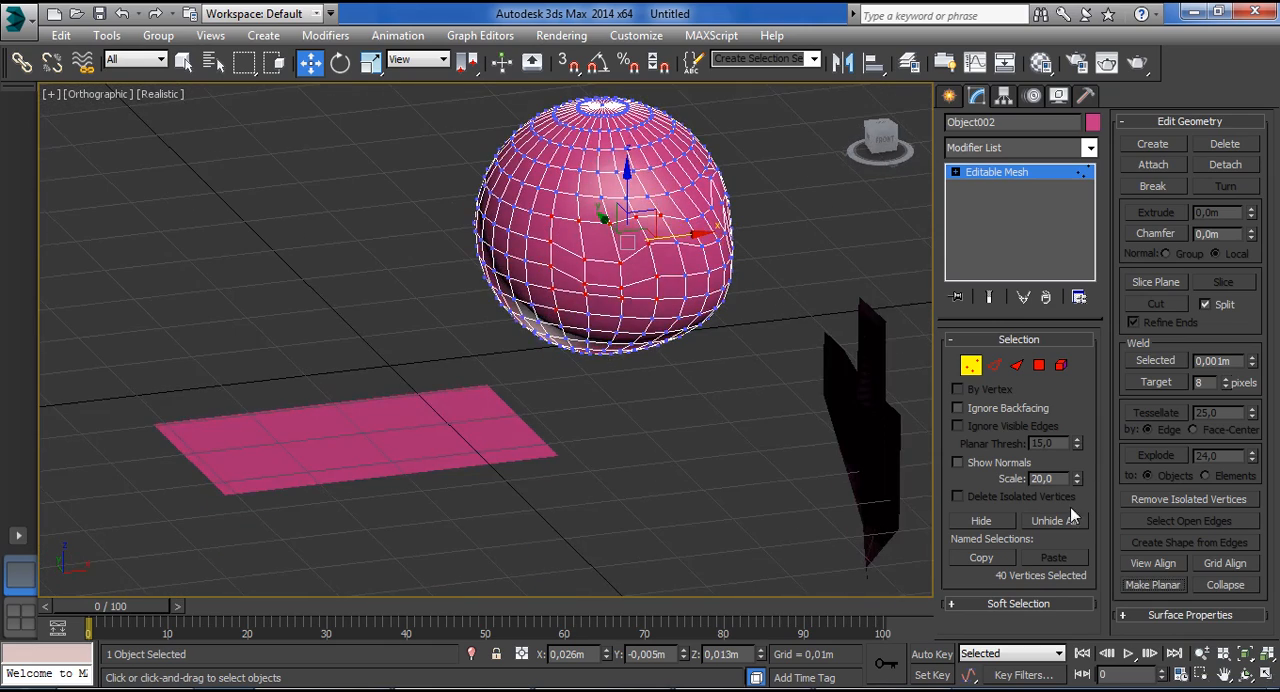
{"action": "left_click", "coordinate": [1153, 563]}
{"action": "key", "text": "ctrl+z"}
{"action": "left_click", "coordinate": [1220, 563]}
{"action": "key", "text": "ctrl+z"}
{"action": "middle_click_drag", "start_coordinate": [693, 397], "coordinate": [657, 391], "text": "alt"}
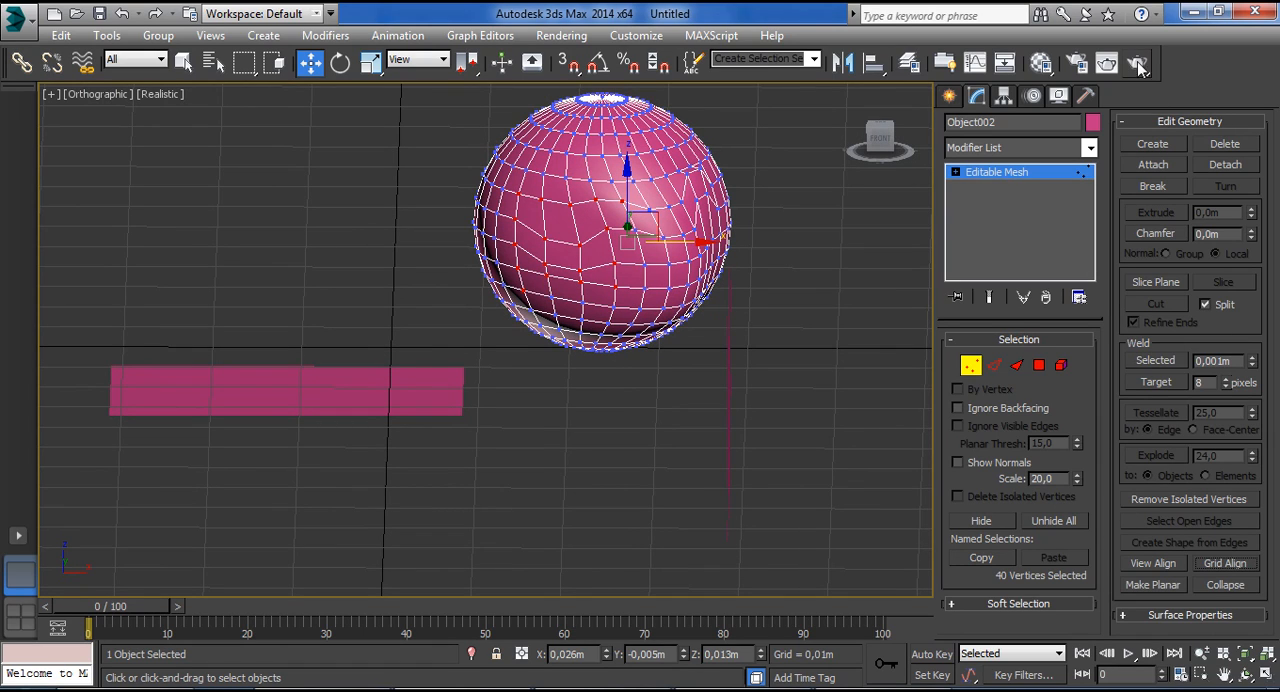
Collapse the Edit Geometry settings and show the vertex Surface Properties alongside the Selection settings.
{"action": "left_click", "coordinate": [1160, 122]}
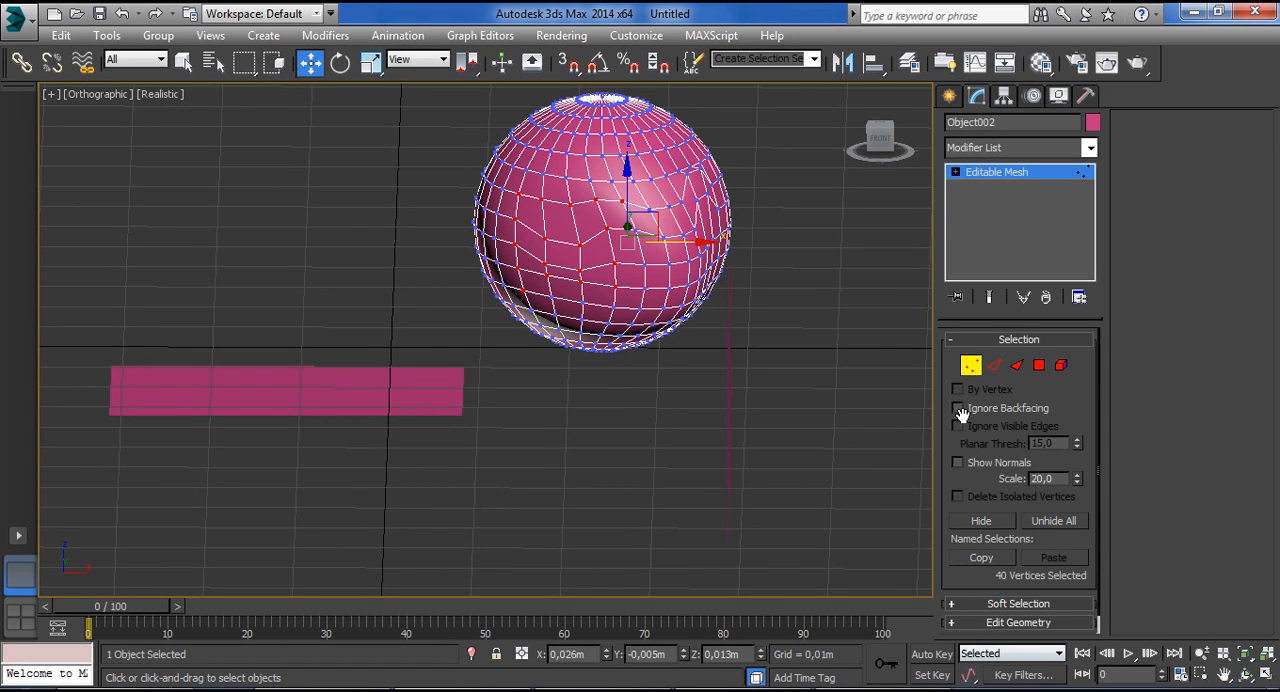
{"action": "left_click", "coordinate": [1000, 340]}
{"action": "left_click", "coordinate": [987, 396]}
{"action": "left_click", "coordinate": [1000, 340]}
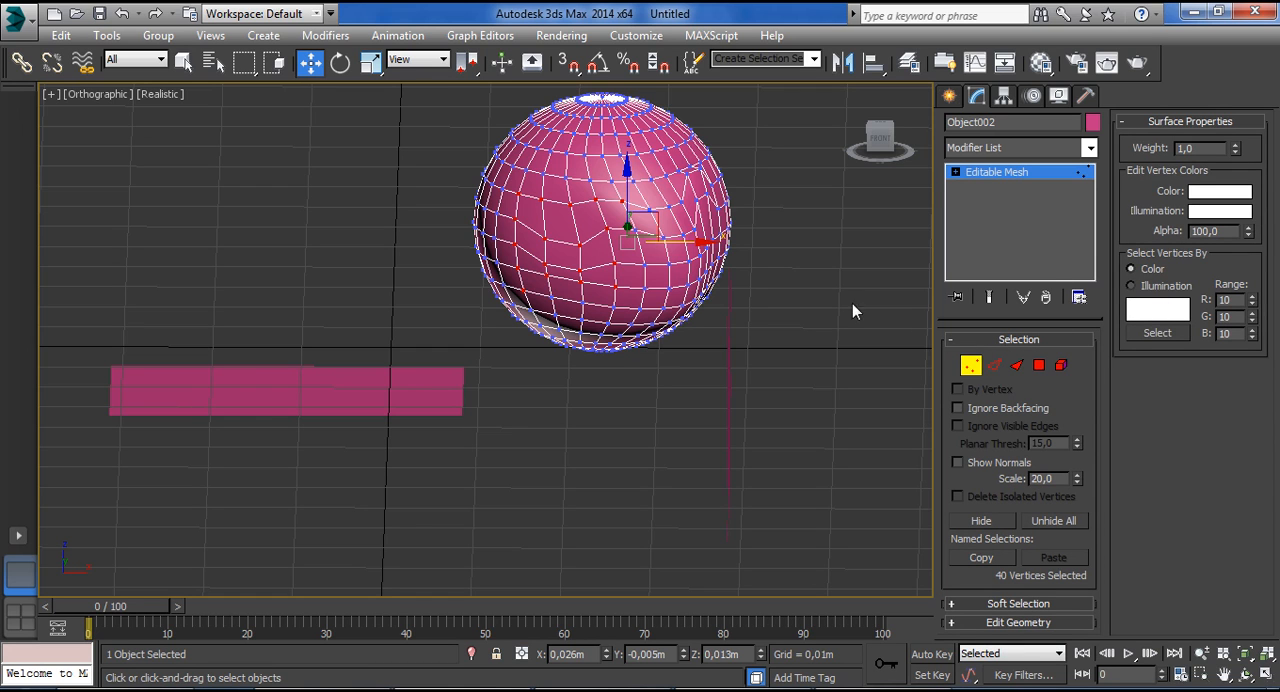
Select a block of vertices on the sphere's upper front and set their weight to 2,04.
{"action": "middle_click_drag", "start_coordinate": [771, 309], "coordinate": [819, 335], "text": "alt"}
{"action": "left_click_drag", "start_coordinate": [577, 178], "coordinate": [665, 255]}
{"action": "middle_click_drag", "start_coordinate": [751, 272], "coordinate": [819, 427]}
{"action": "scroll", "coordinate": [737, 388], "scroll_direction": "up", "scroll_amount": 5}
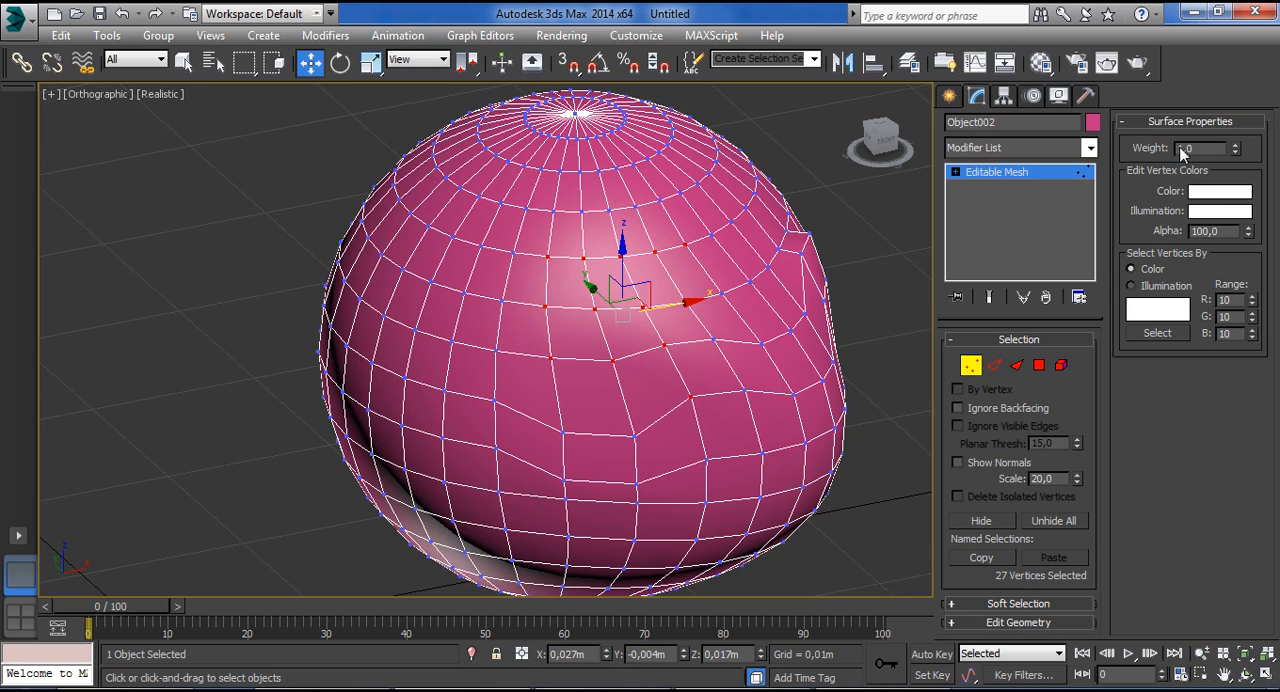
{"action": "left_click_drag", "start_coordinate": [1237, 121], "coordinate": [1238, 54]}
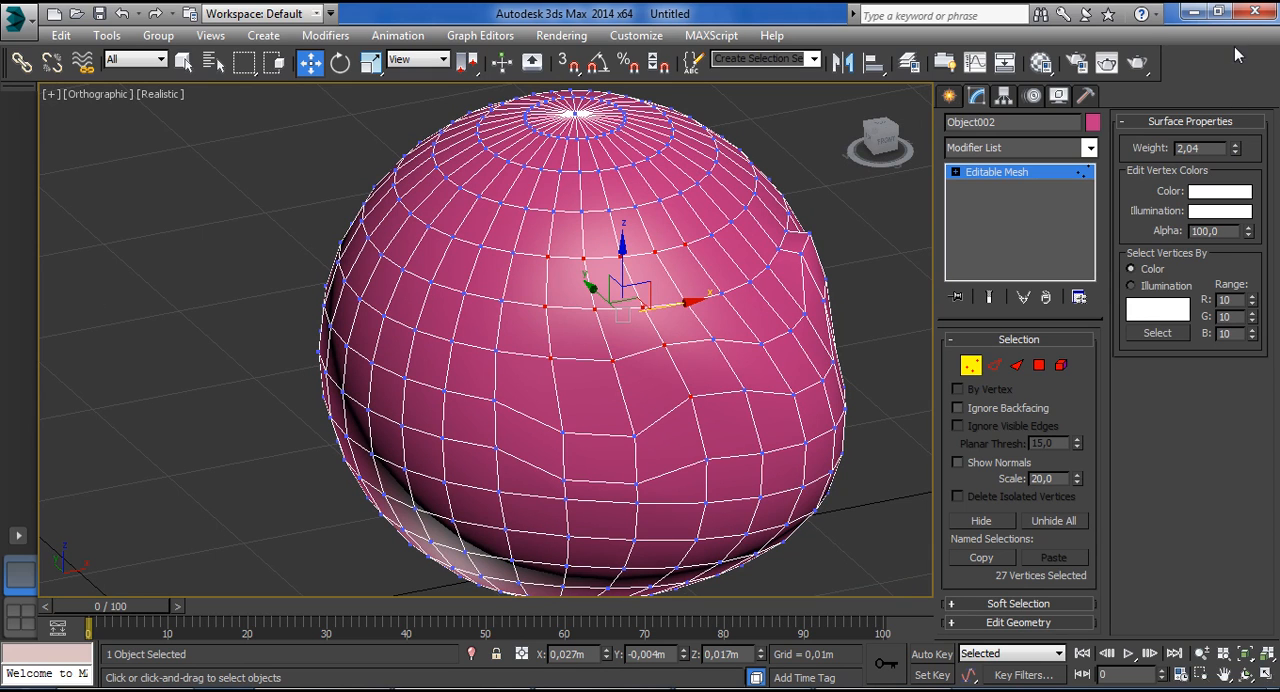
Add a TurboSmooth modifier to the sphere and return to its Editable Mesh level with the end result shown.
{"action": "left_click", "coordinate": [1091, 148]}
{"action": "left_click_drag", "start_coordinate": [1092, 208], "coordinate": [1097, 598]}
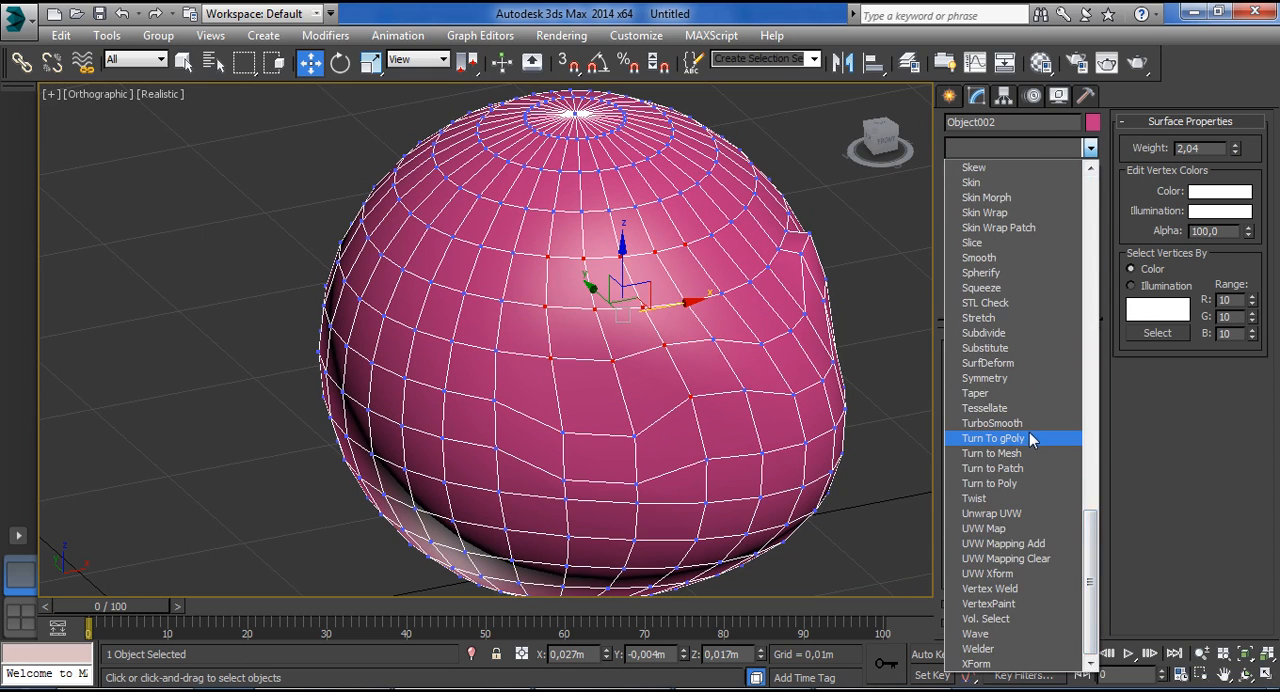
{"action": "left_click", "coordinate": [1028, 423]}
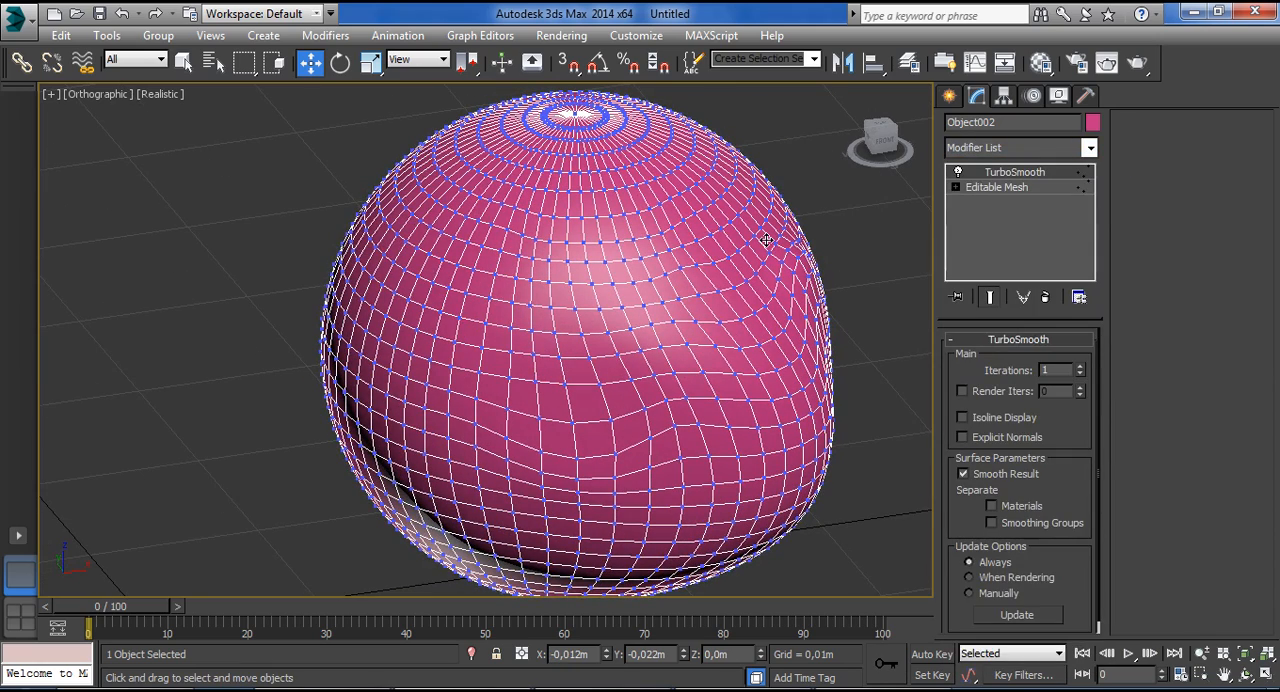
{"action": "left_click", "coordinate": [996, 187]}
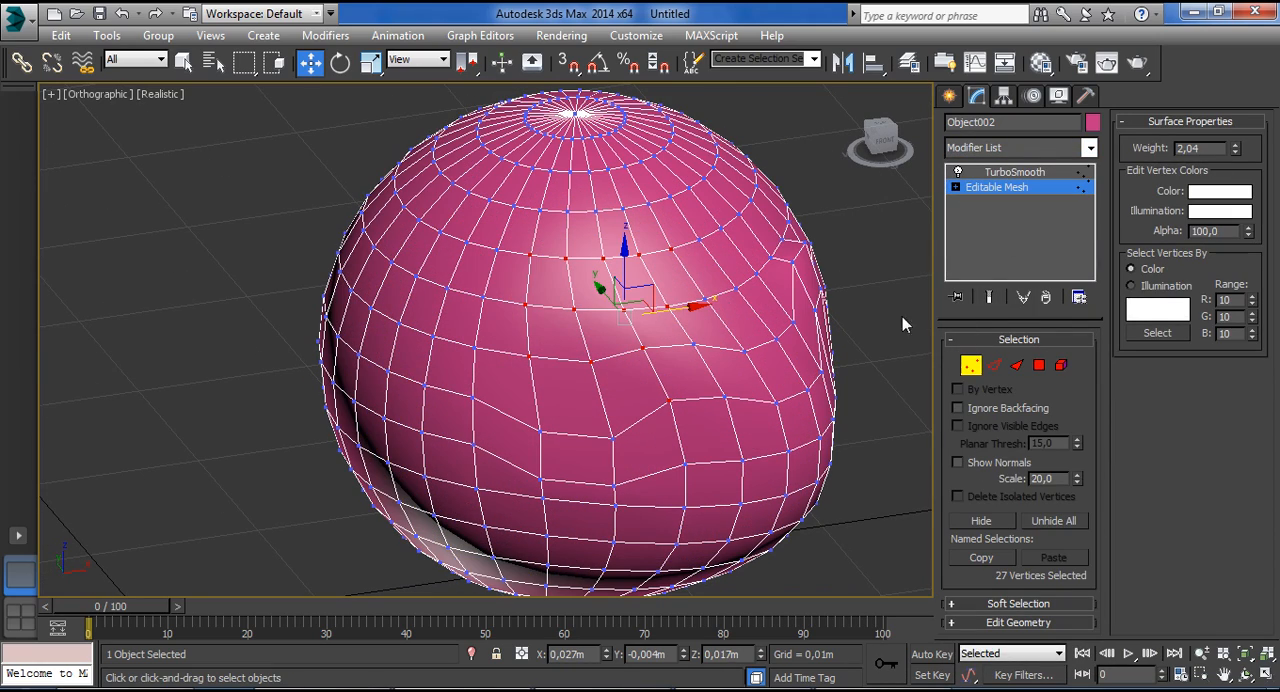
{"action": "left_click", "coordinate": [989, 298]}
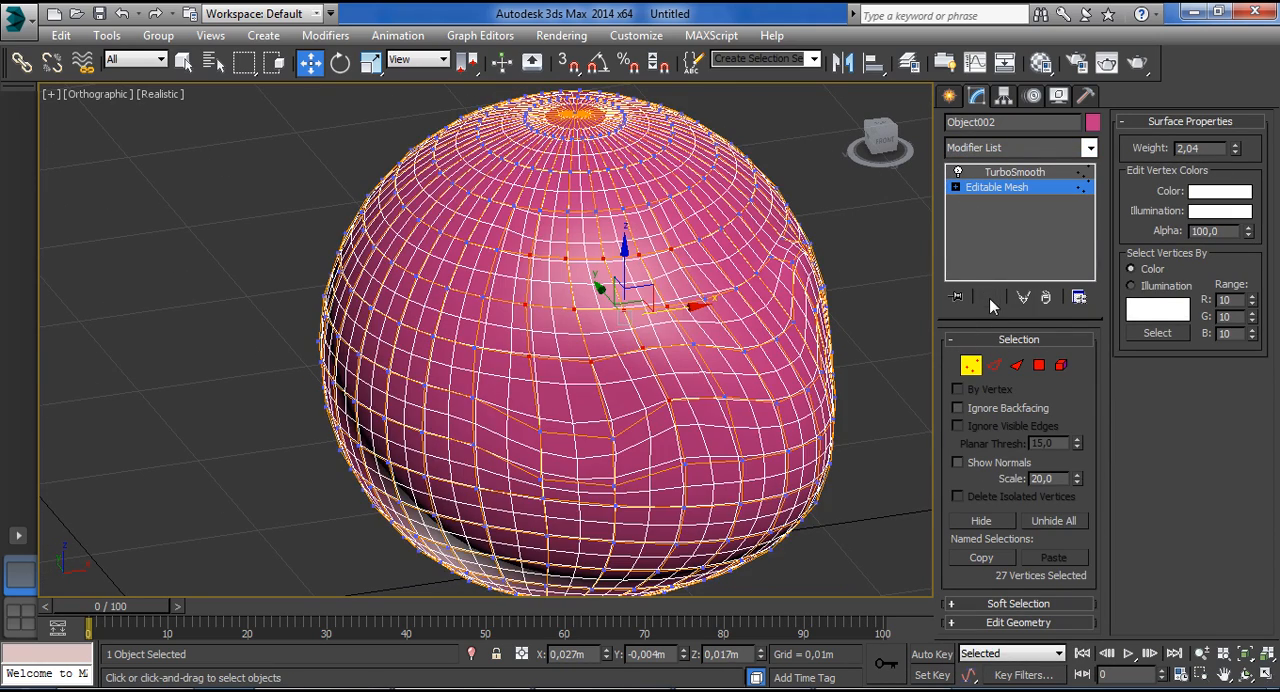
Select a larger block of vertices on the sphere's front, raise their weight to 3,22 and turn on edged faces.
{"action": "left_click", "coordinate": [577, 401]}
{"action": "left_click_drag", "start_coordinate": [455, 241], "coordinate": [681, 434]}
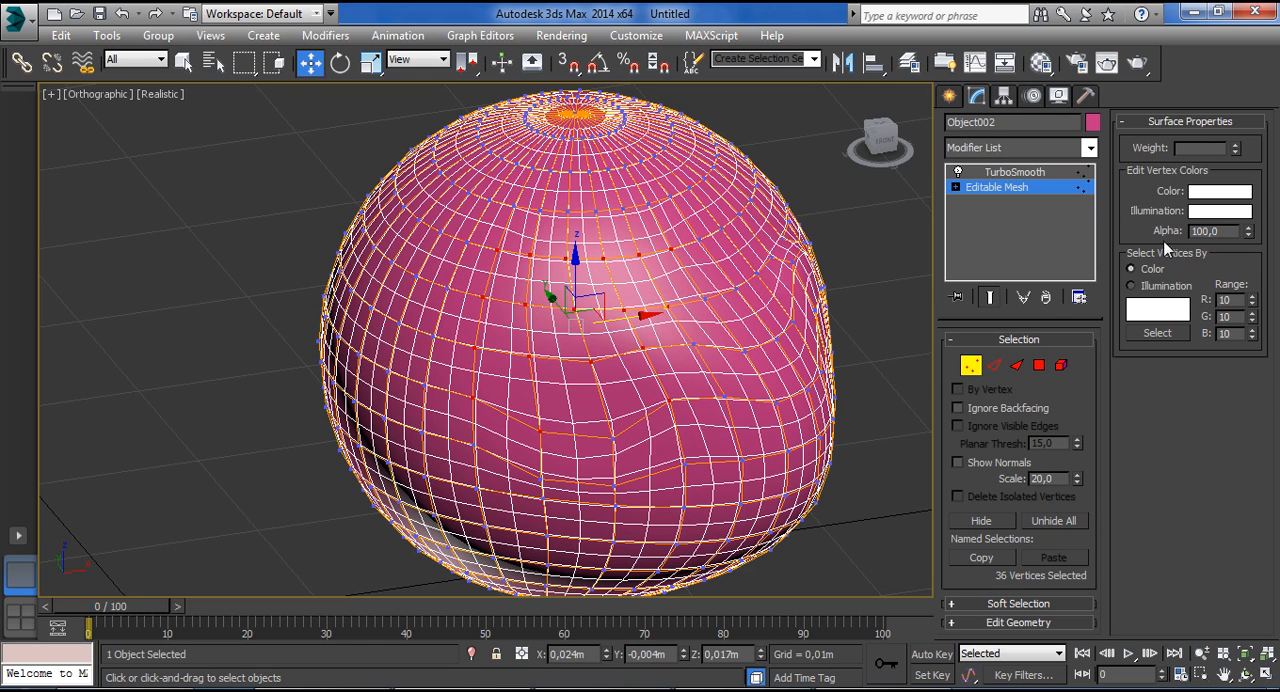
{"action": "left_click_drag", "start_coordinate": [1236, 147], "coordinate": [1225, 552]}
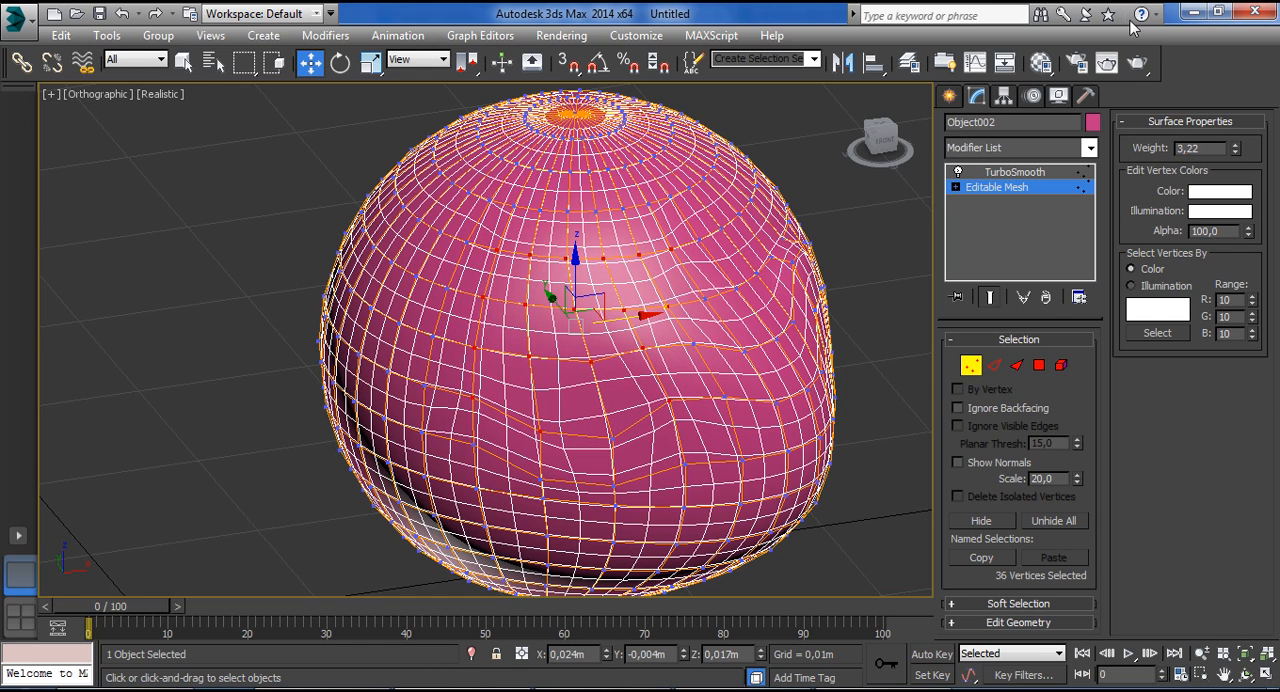
{"action": "left_click_drag", "start_coordinate": [1238, 148], "coordinate": [1225, 345]}
{"action": "key", "text": "F3"}
{"action": "key", "text": "F3"}
{"action": "key", "text": "F4"}
Lower the weight of the selected front vertices to 0,0 and raise it to 9,954.
{"action": "left_click_drag", "start_coordinate": [1238, 148], "coordinate": [1238, 30]}
{"action": "left_click_drag", "start_coordinate": [1143, 674], "coordinate": [1019, 14]}
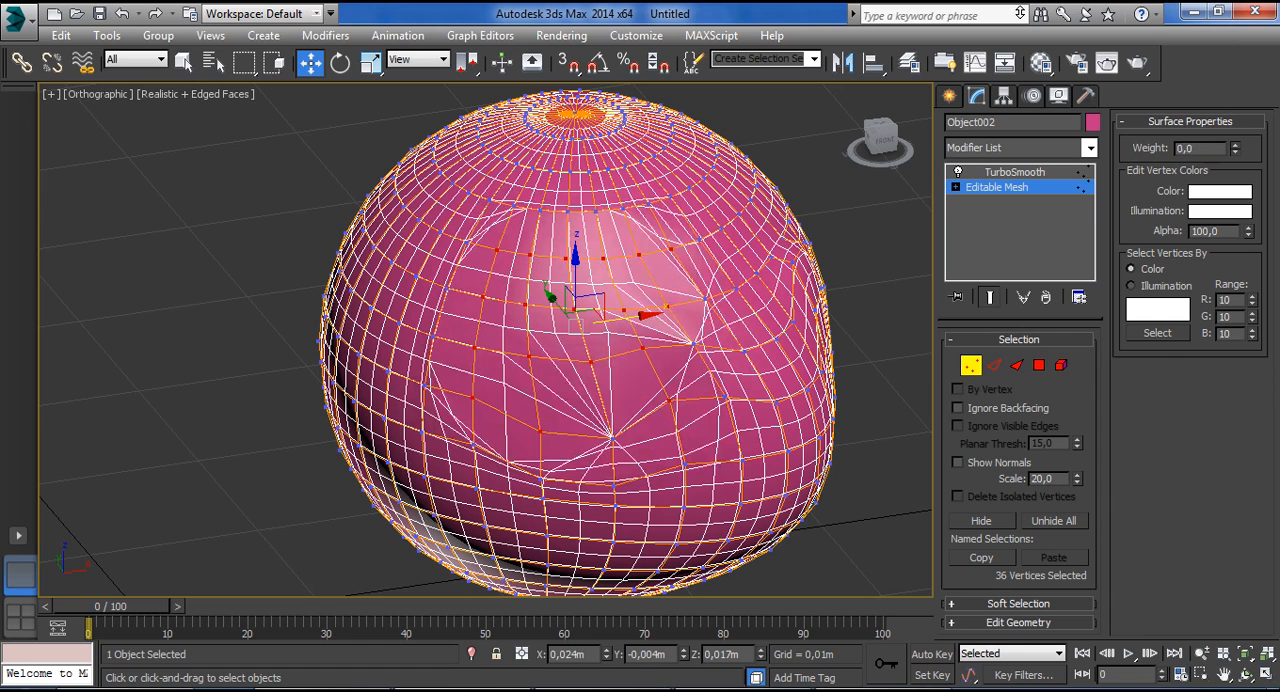
{"action": "left_click_drag", "start_coordinate": [1049, 468], "coordinate": [1195, 200]}
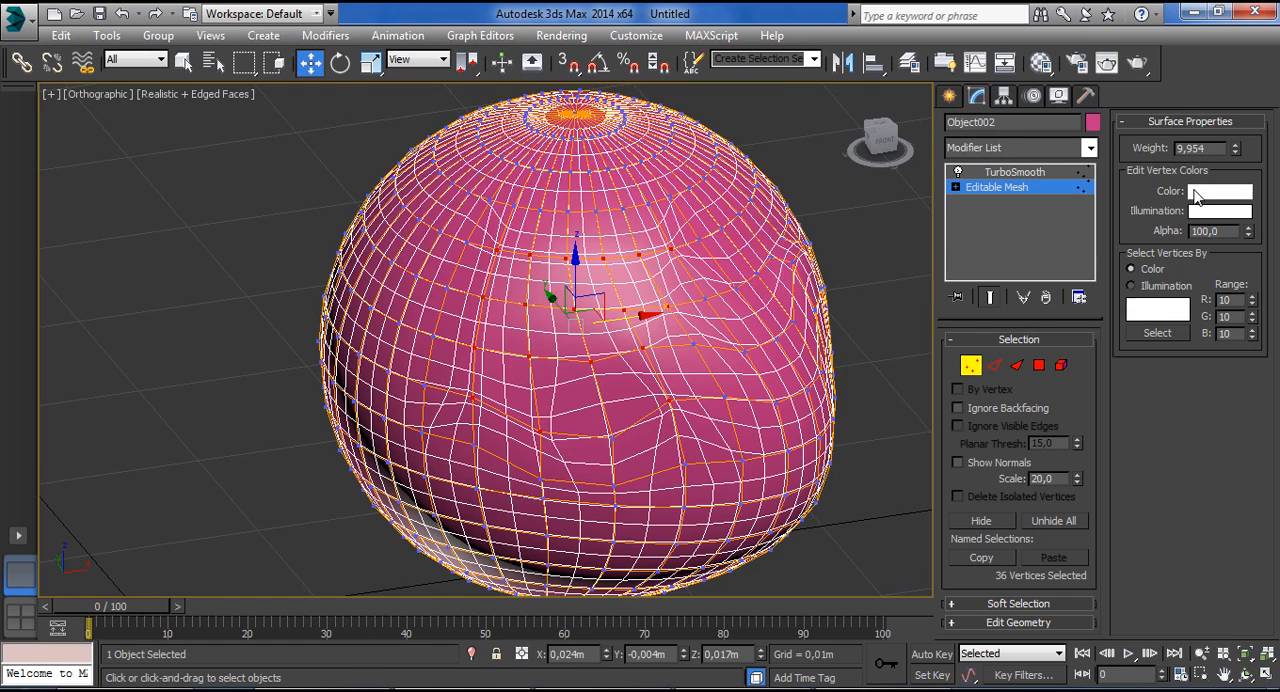
Examine the vertex color selector for the selected vertices and cancel it without choosing a color.
{"action": "left_click", "coordinate": [1219, 191]}
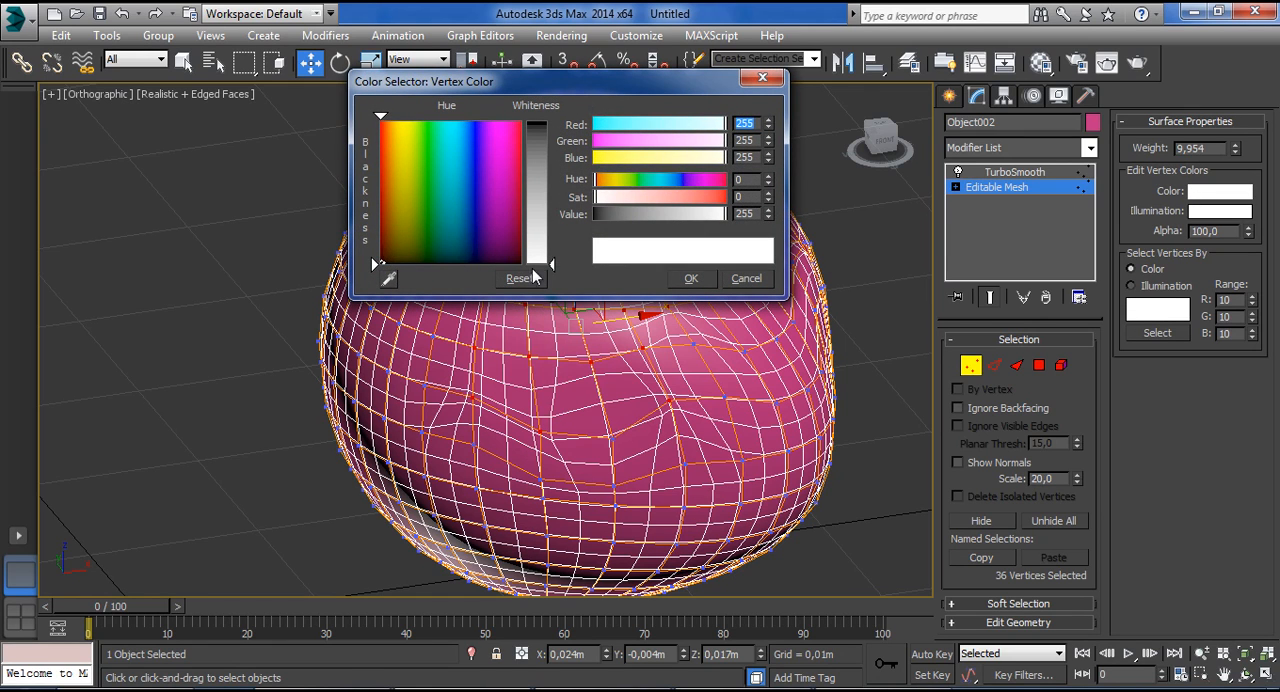
{"action": "left_click", "coordinate": [724, 281]}
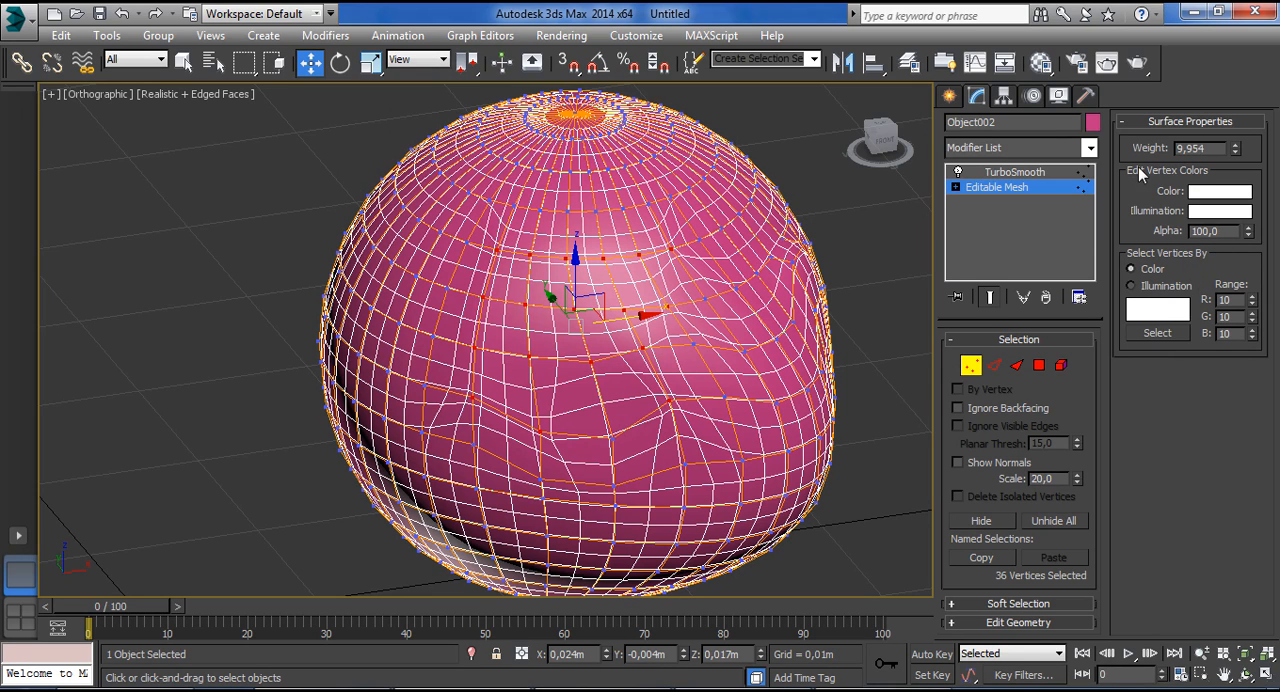
{"action": "left_click", "coordinate": [730, 283]}
Select four vertices on the sphere's upper side and collapse the Selection and Surface Properties settings.
{"action": "left_click_drag", "start_coordinate": [686, 218], "coordinate": [737, 267]}
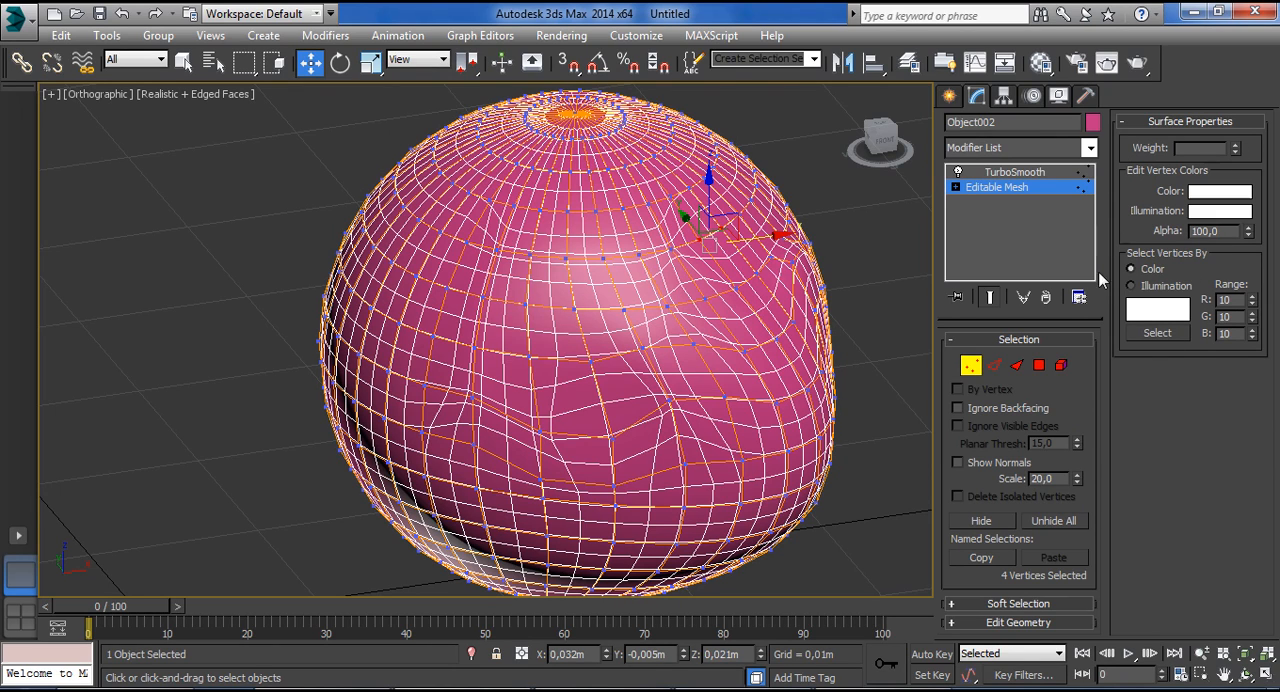
{"action": "left_click", "coordinate": [993, 341]}
{"action": "left_click", "coordinate": [985, 396]}
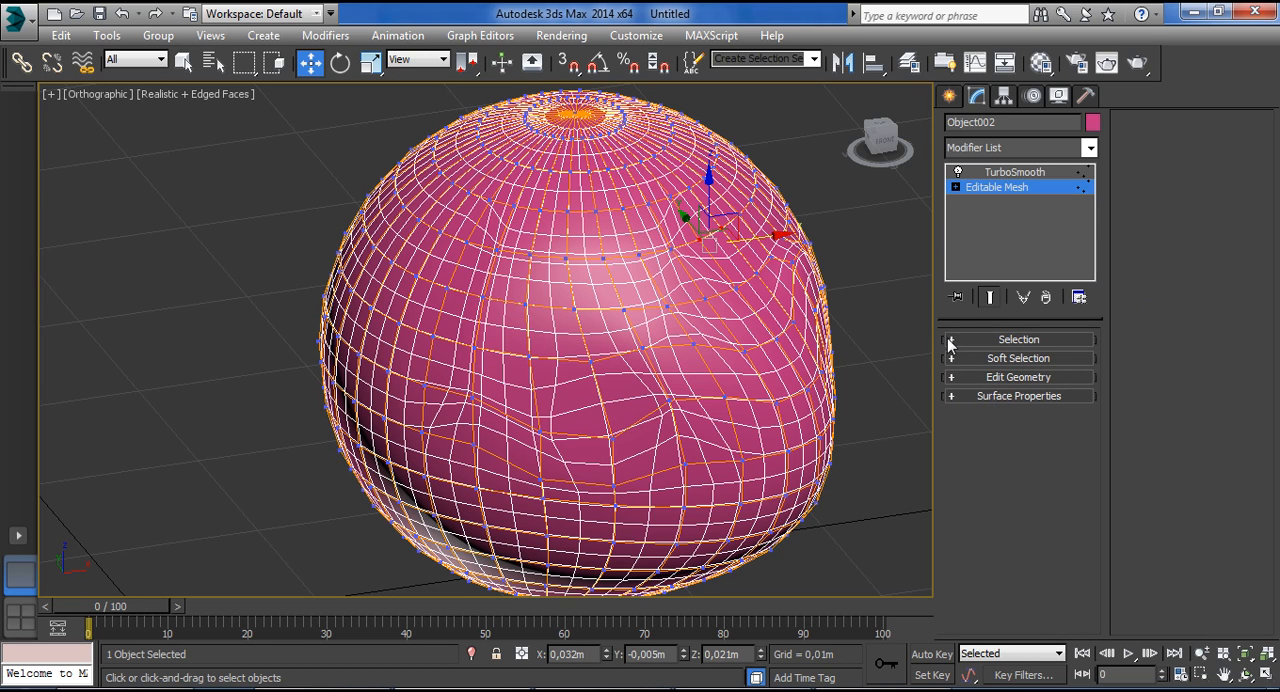
Select small groups of vertices on the smoothed sphere and move them outward to form bulges on opposite sides.
{"action": "scroll", "coordinate": [819, 267], "scroll_direction": "down", "scroll_amount": 3}
{"action": "middle_click_drag", "start_coordinate": [819, 267], "coordinate": [709, 248]}
{"action": "scroll", "coordinate": [751, 289], "scroll_direction": "up", "scroll_amount": 3}
{"action": "scroll", "coordinate": [752, 291], "scroll_direction": "down", "scroll_amount": 3}
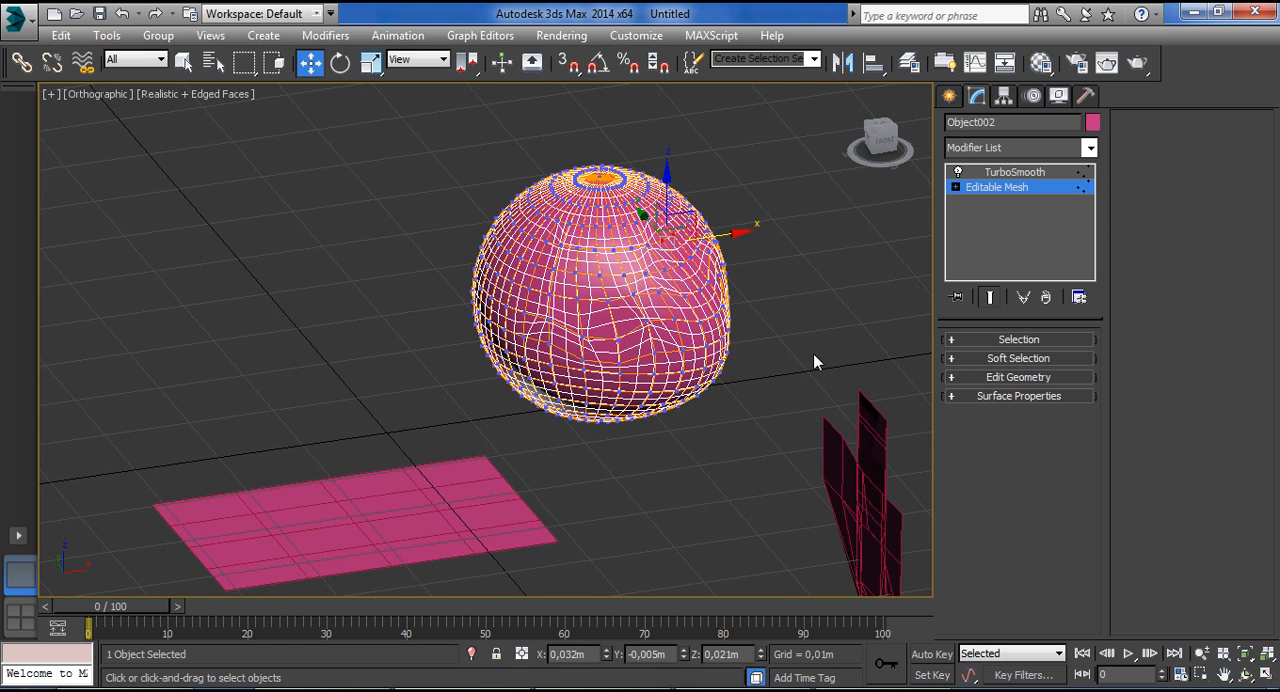
{"action": "middle_click_drag", "start_coordinate": [823, 300], "coordinate": [614, 287], "text": "alt"}
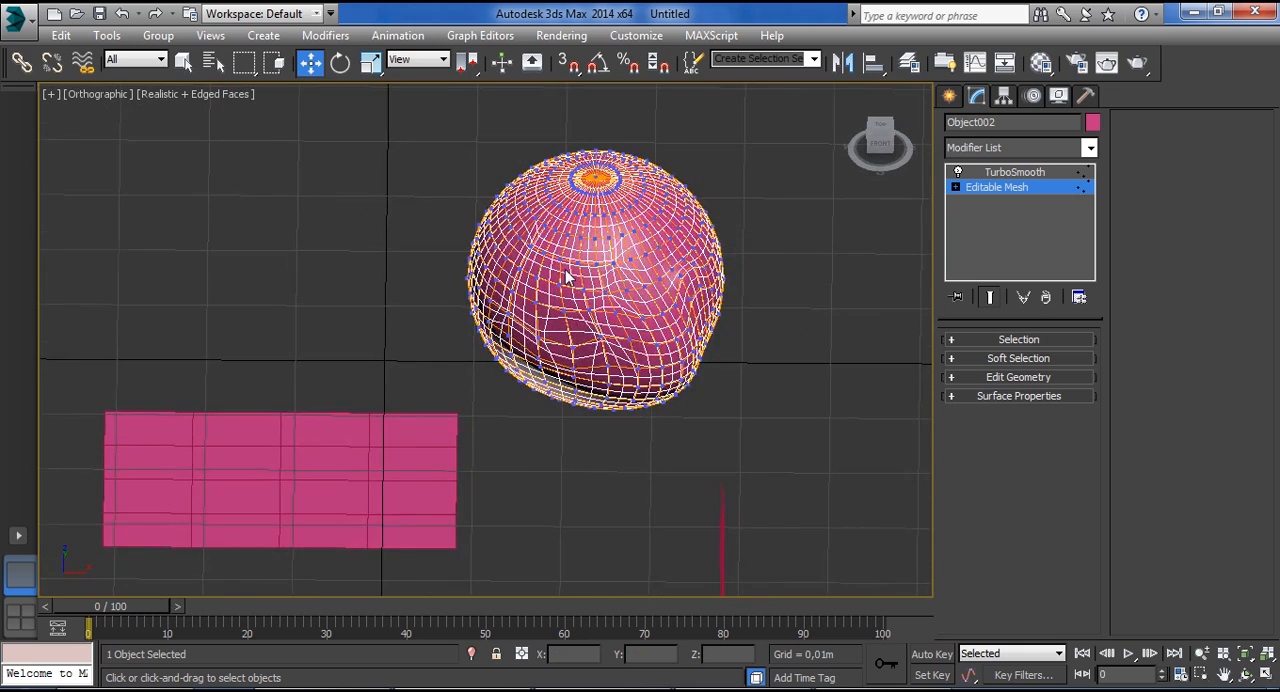
{"action": "scroll", "coordinate": [570, 278], "scroll_direction": "up", "scroll_amount": 3}
{"action": "left_click_drag", "start_coordinate": [539, 274], "coordinate": [622, 372]}
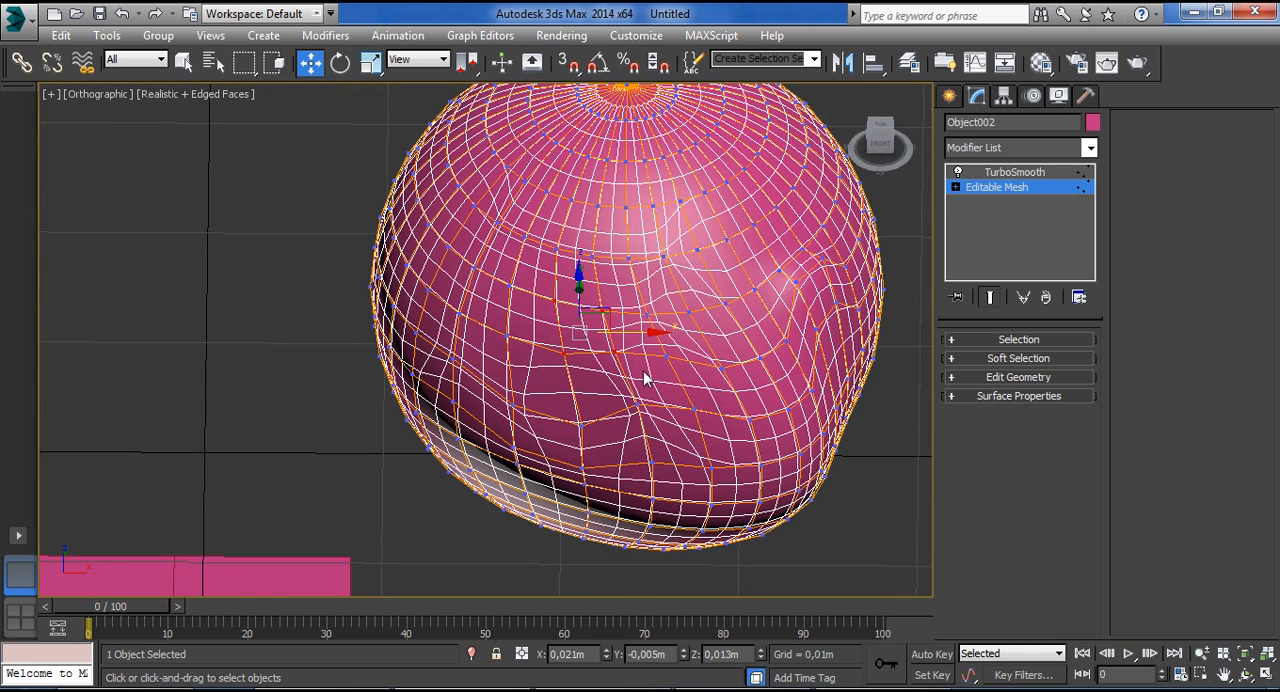
{"action": "middle_click_drag", "start_coordinate": [628, 322], "coordinate": [604, 318], "text": "alt"}
{"action": "left_click_drag", "start_coordinate": [602, 328], "coordinate": [643, 335]}
{"action": "left_click_drag", "start_coordinate": [841, 353], "coordinate": [980, 411]}
{"action": "scroll", "coordinate": [869, 346], "scroll_direction": "up", "scroll_amount": 2}
{"action": "scroll", "coordinate": [828, 333], "scroll_direction": "down", "scroll_amount": 5}
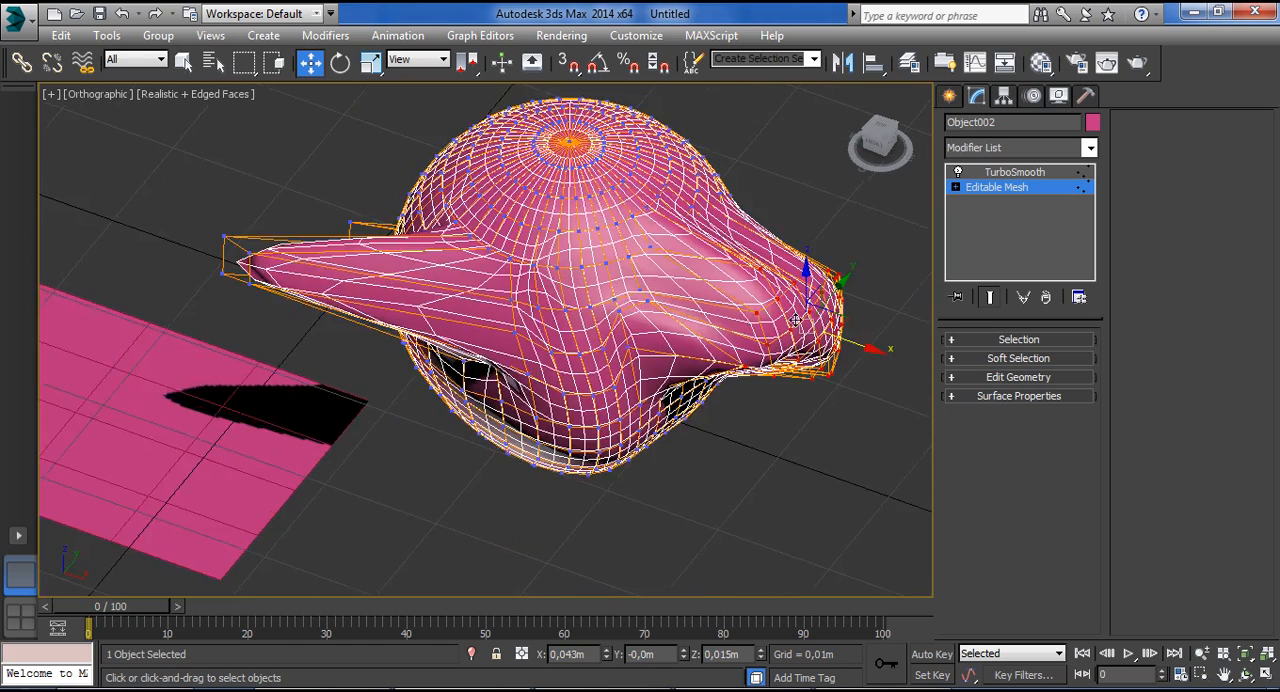
Reselect the vertices at the end of the sphere's blunt bulge, pull them farther outward and leave vertex editing.
{"action": "left_click", "coordinate": [828, 333]}
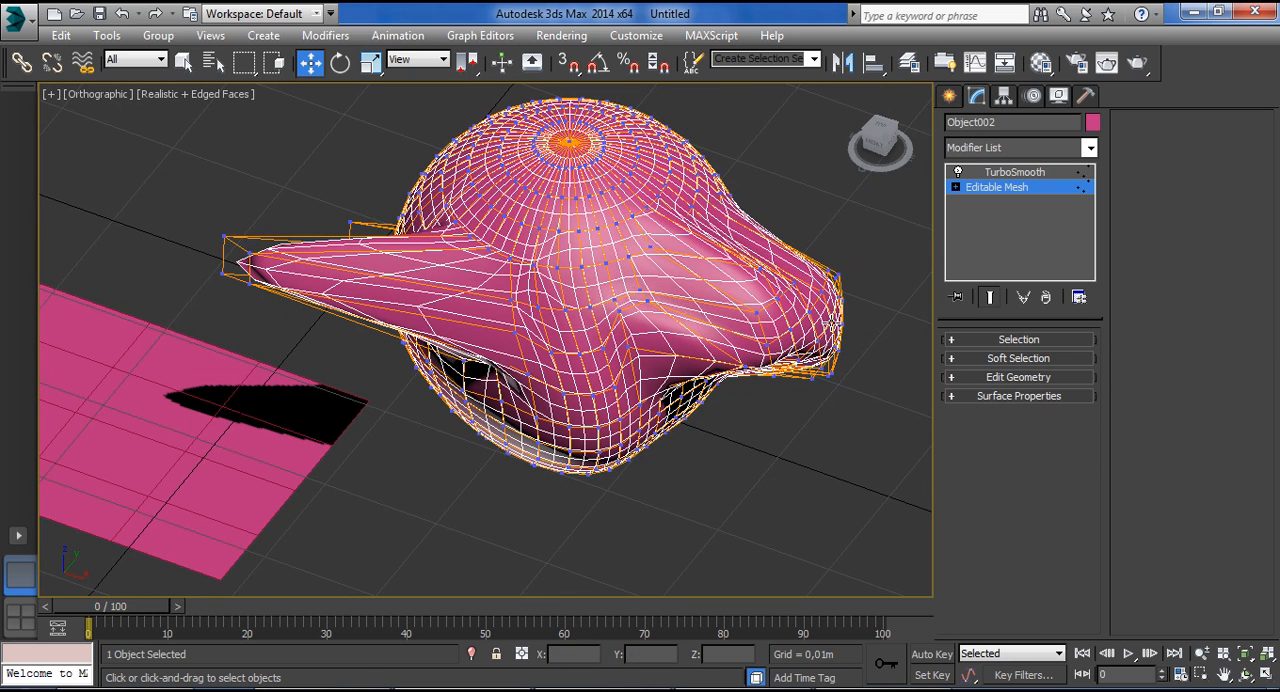
{"action": "left_click_drag", "start_coordinate": [768, 262], "coordinate": [900, 390]}
{"action": "left_click_drag", "start_coordinate": [838, 320], "coordinate": [946, 238]}
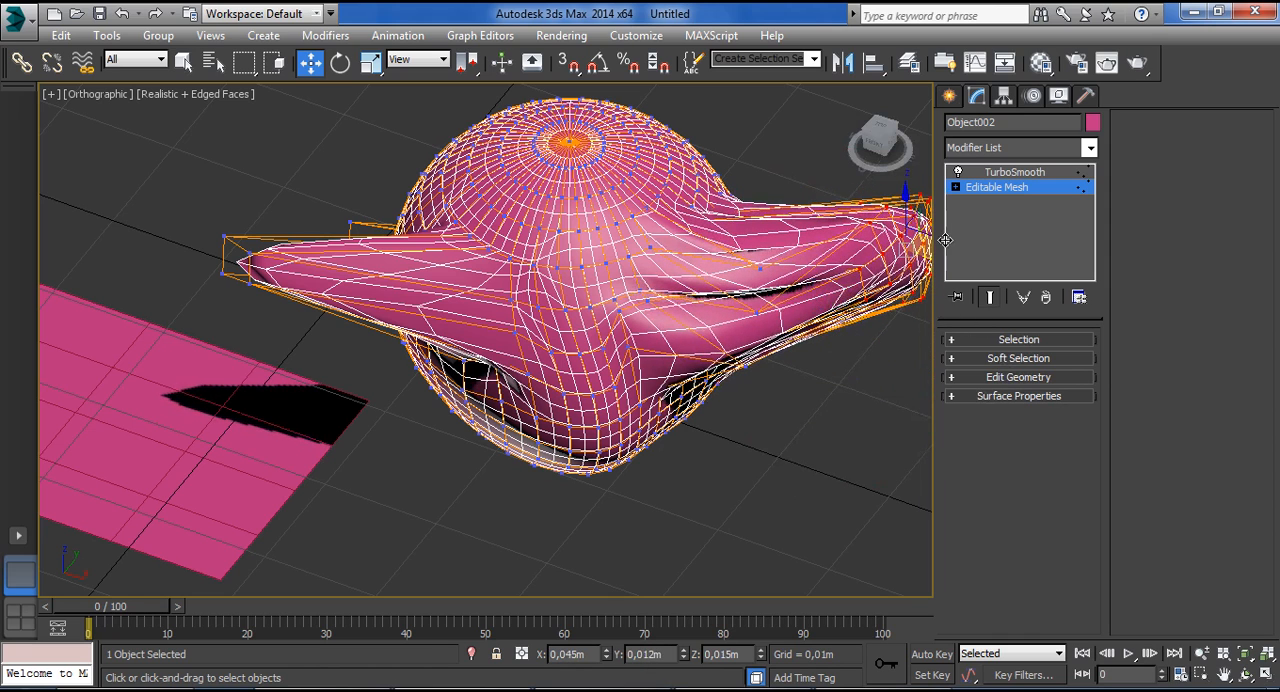
{"action": "left_click", "coordinate": [949, 95]}
{"action": "left_click", "coordinate": [978, 96]}
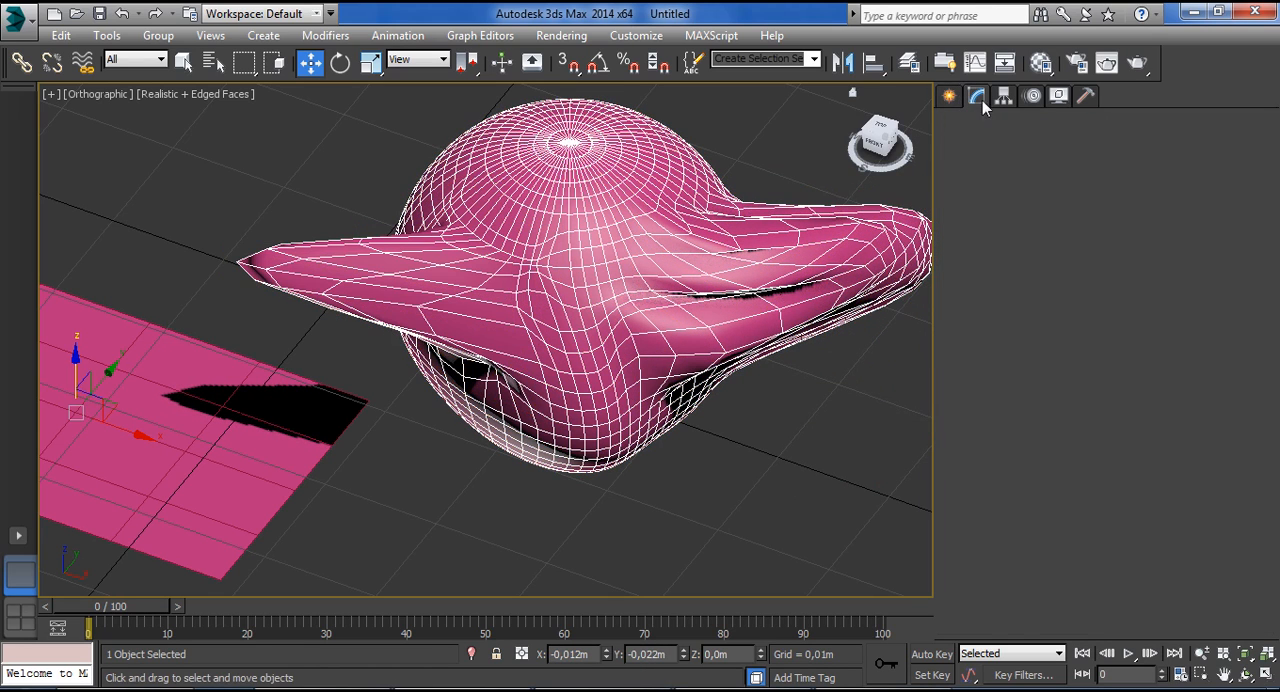
Delete the deformed sphere and the remaining flat meshes, leaving the scene empty.
{"action": "right_click", "coordinate": [1022, 219]}
{"action": "left_click", "coordinate": [980, 231]}
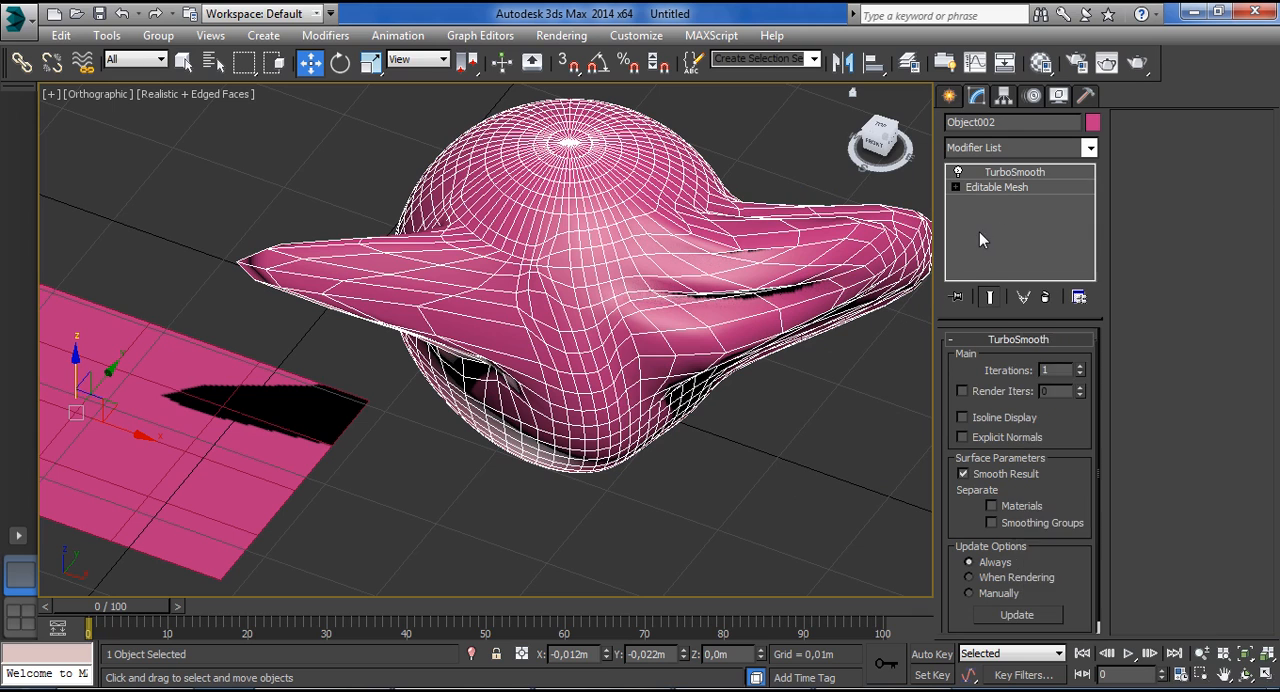
{"action": "left_click", "coordinate": [1089, 148]}
{"action": "left_click", "coordinate": [1092, 158]}
{"action": "left_click", "coordinate": [1004, 188]}
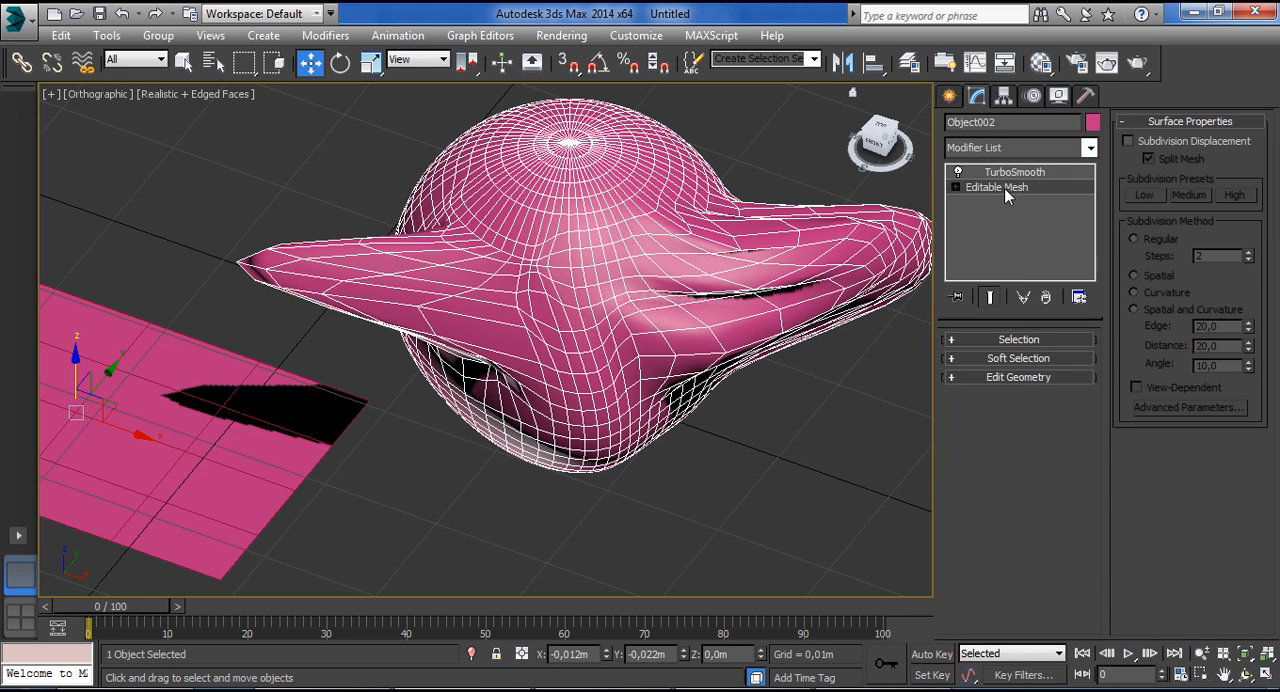
{"action": "key", "text": "Delete"}
{"action": "scroll", "coordinate": [650, 270], "scroll_direction": "down", "scroll_amount": 5}
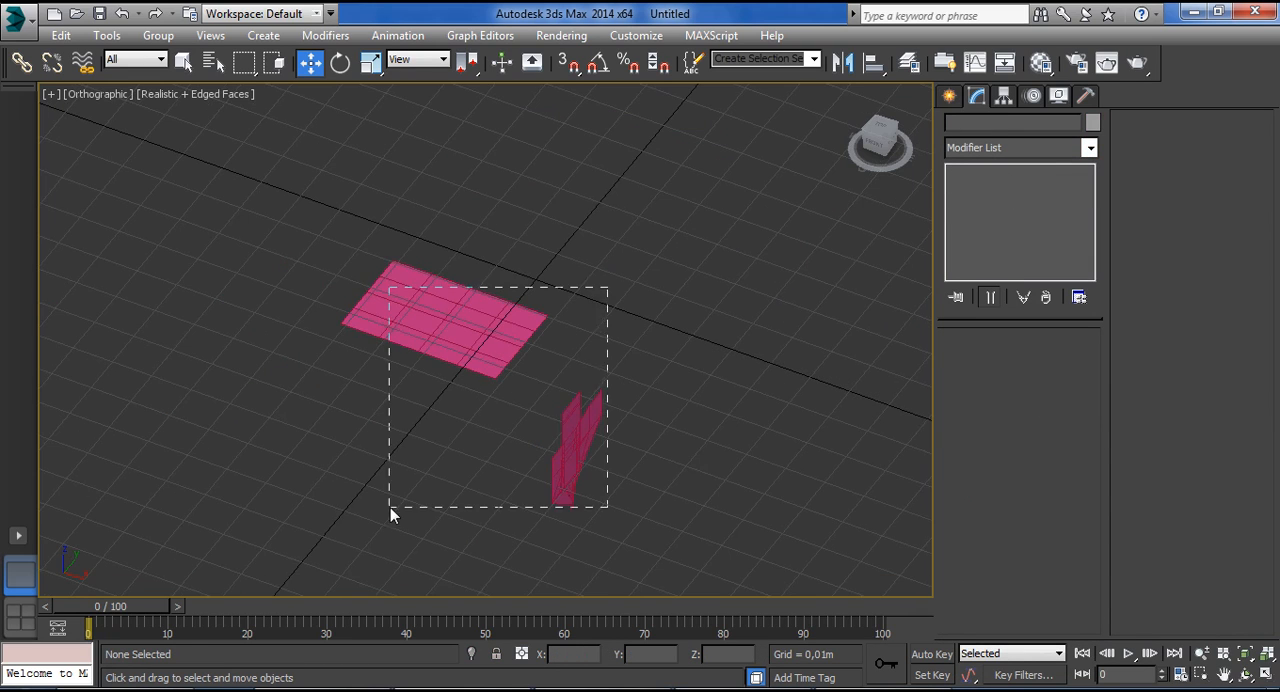
{"action": "left_click_drag", "start_coordinate": [390, 507], "coordinate": [390, 507]}
{"action": "key", "text": "Delete"}
Create a box about 0.034 m long, 0.023 m wide and 0.032 m high near the grid origin.
{"action": "left_click", "coordinate": [949, 95]}
{"action": "left_click", "coordinate": [984, 216]}
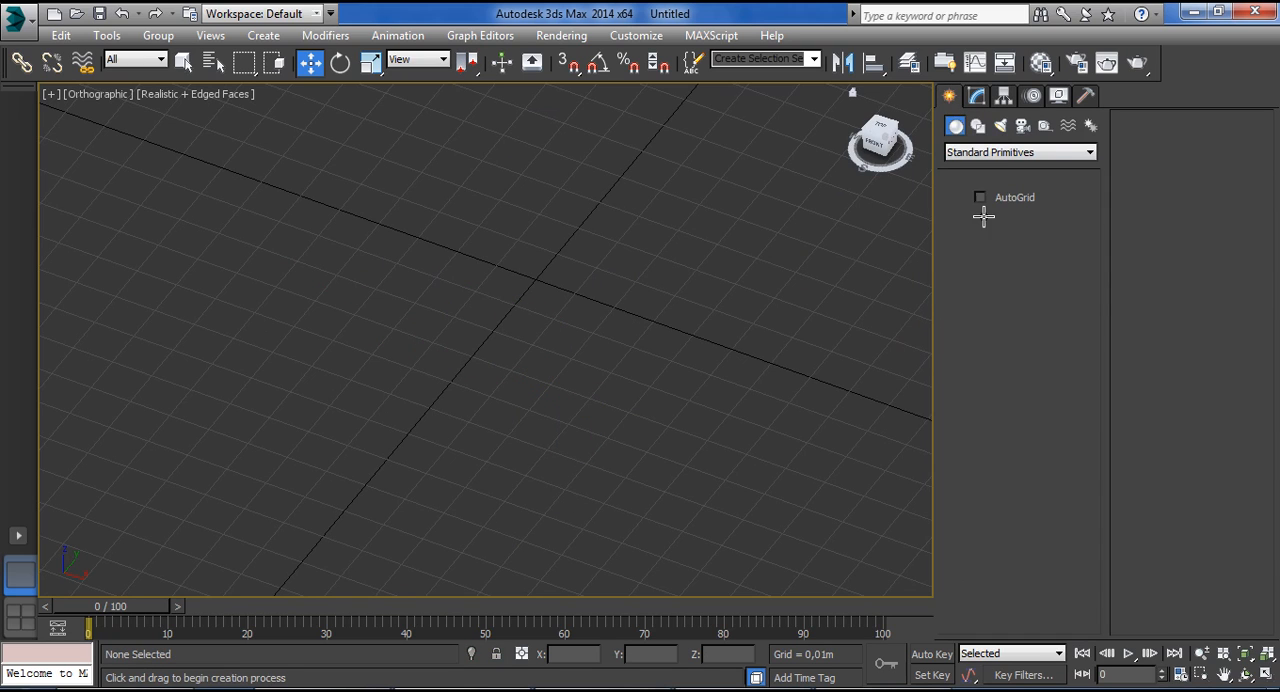
{"action": "left_click_drag", "start_coordinate": [457, 320], "coordinate": [617, 263]}
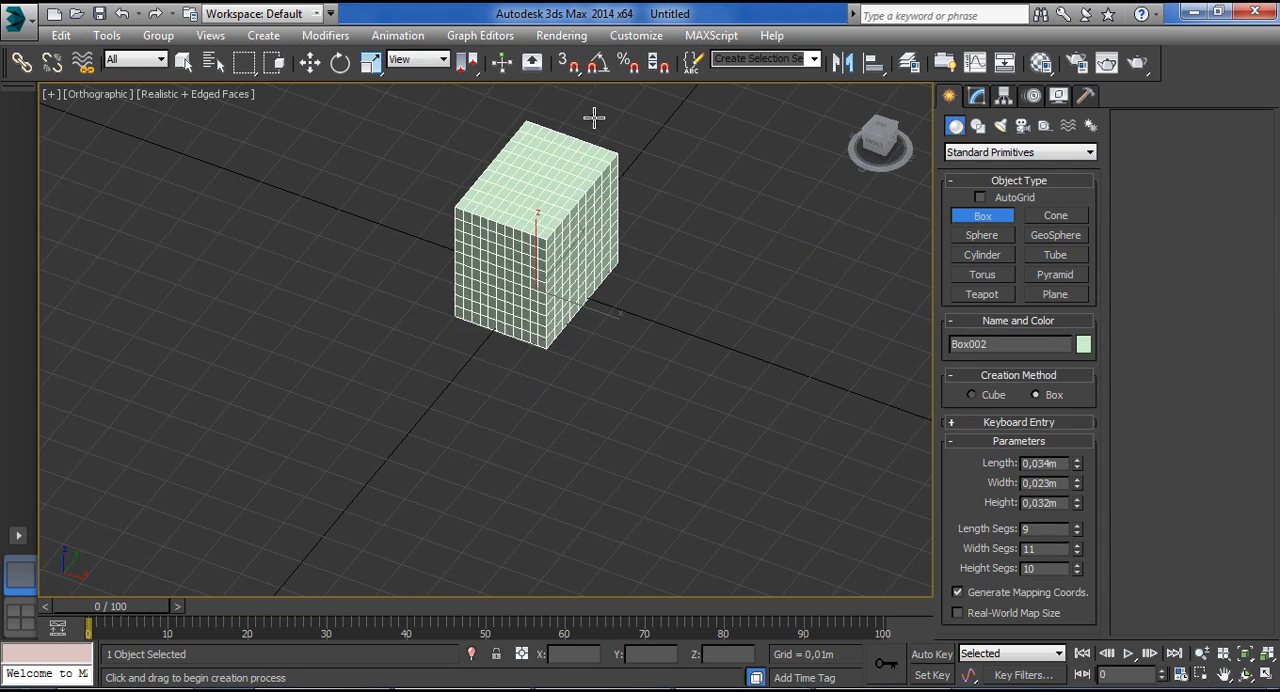
{"action": "key", "text": "w"}
Review the object types the box can be converted to, leave it unconverted, and delete the box.
{"action": "left_click", "coordinate": [977, 95]}
{"action": "right_click", "coordinate": [995, 195]}
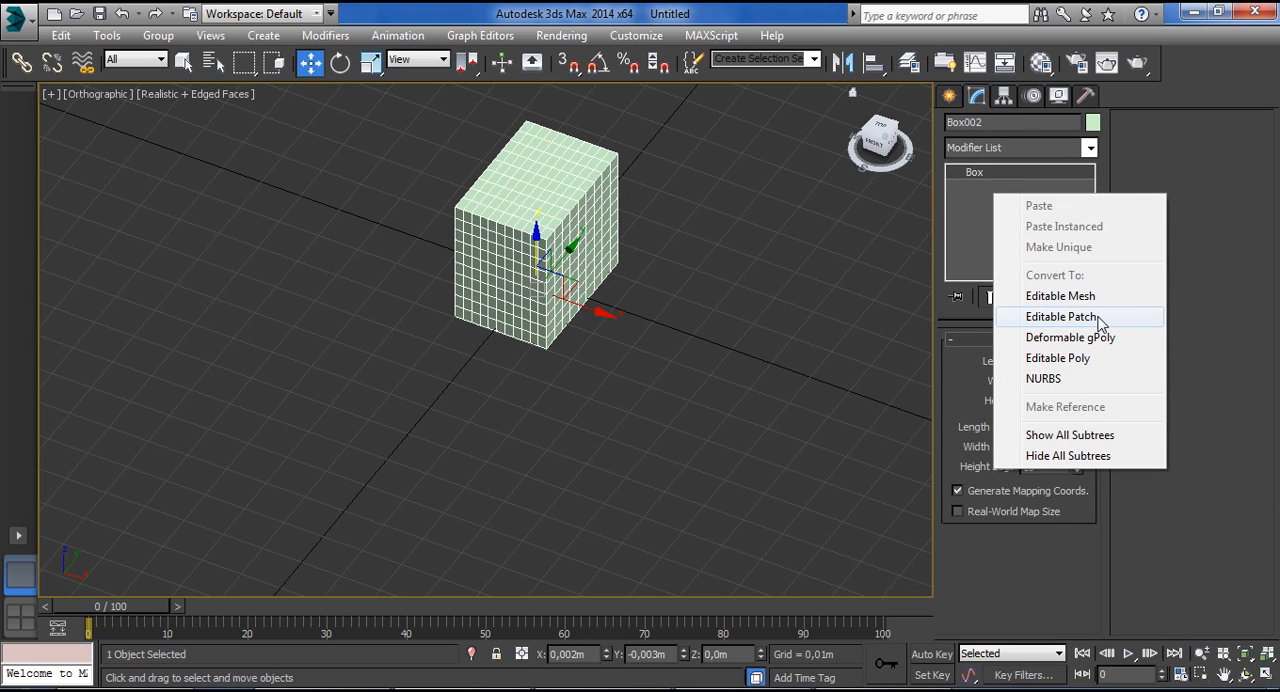
{"action": "left_click", "coordinate": [977, 203]}
{"action": "middle_click_drag", "start_coordinate": [693, 234], "coordinate": [685, 280]}
{"action": "key", "text": "Delete"}
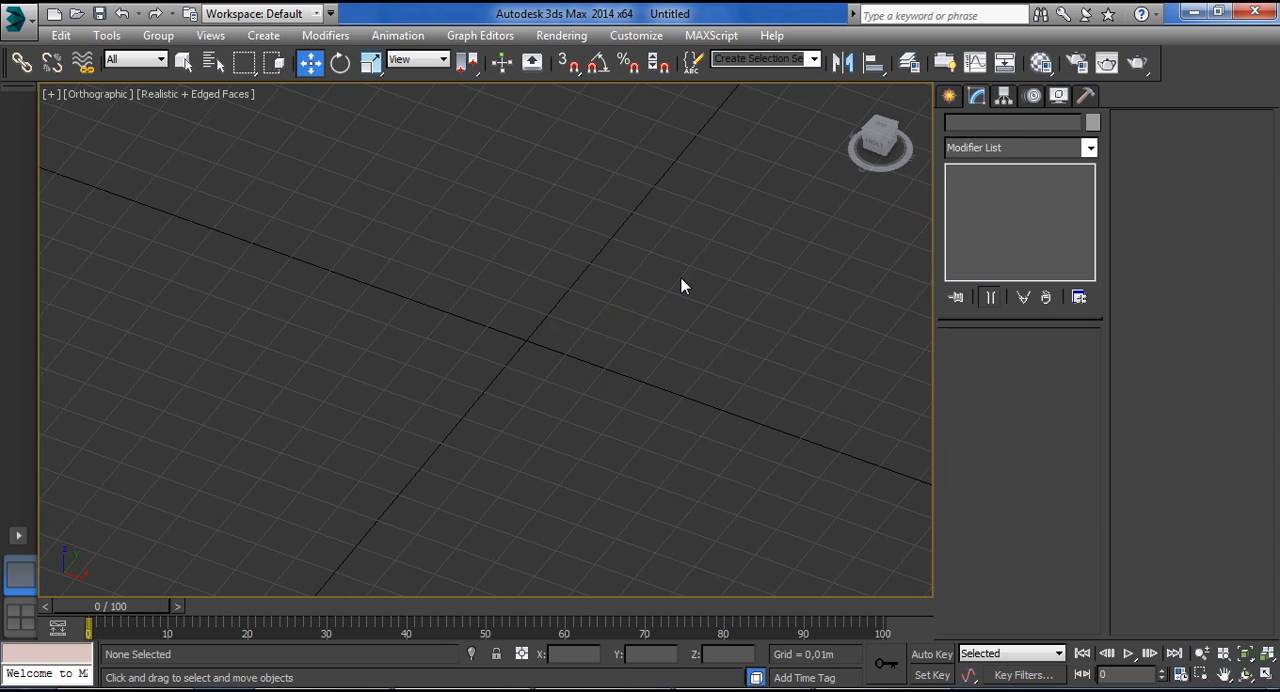